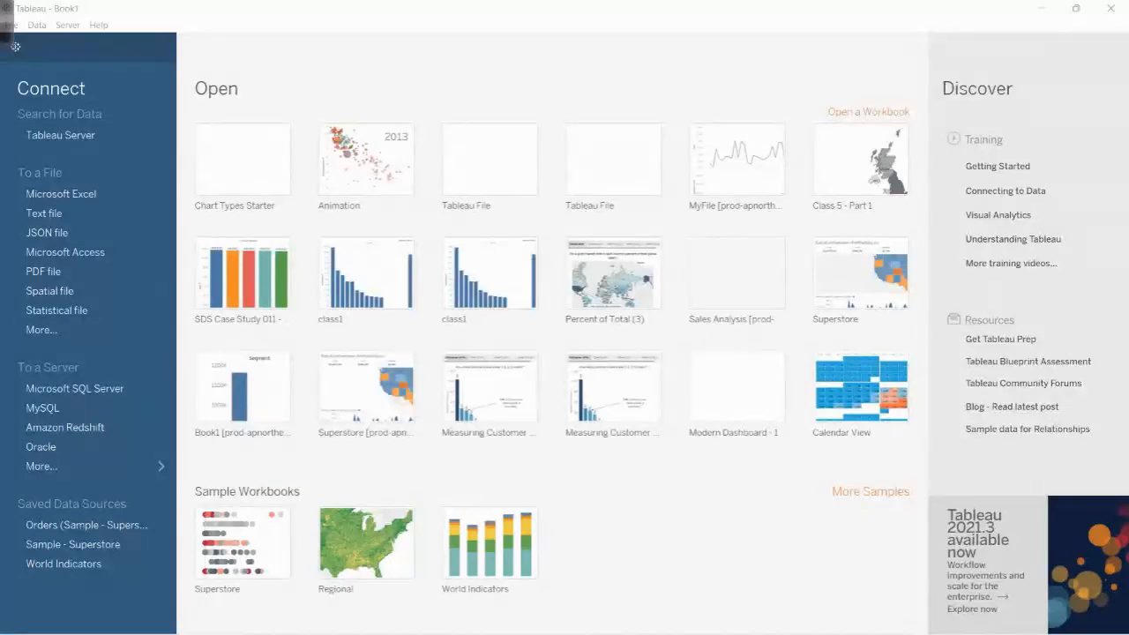
- Switch to the Corona Current Status workbook in Excel and review the GDP Loss % and case columns on the Total Cases sheet
key("super")
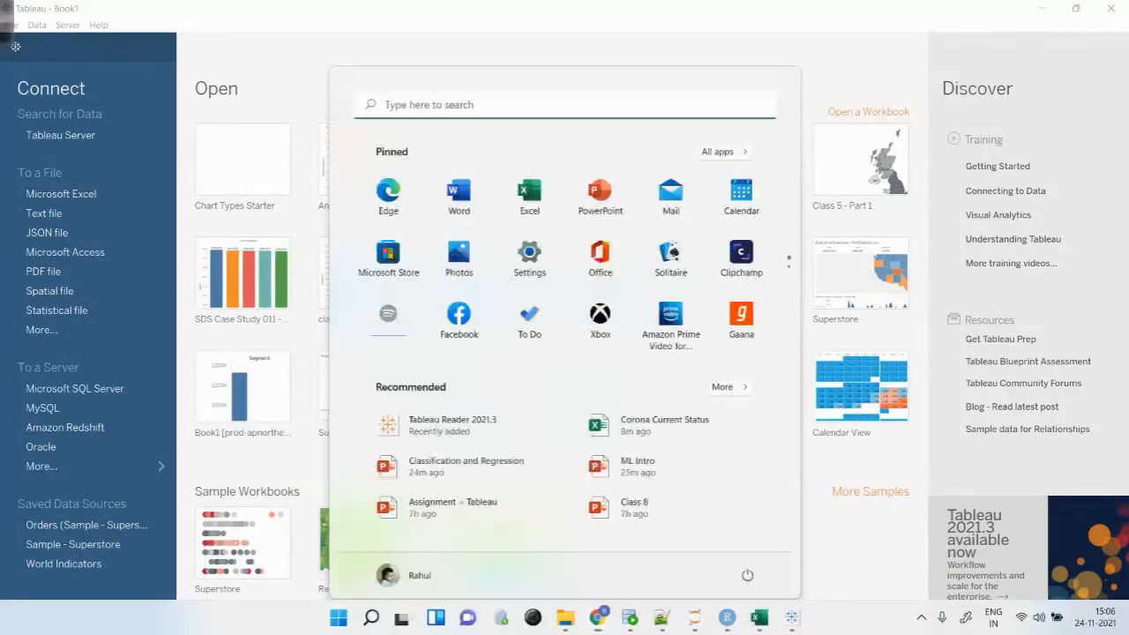
left_click(759, 617)
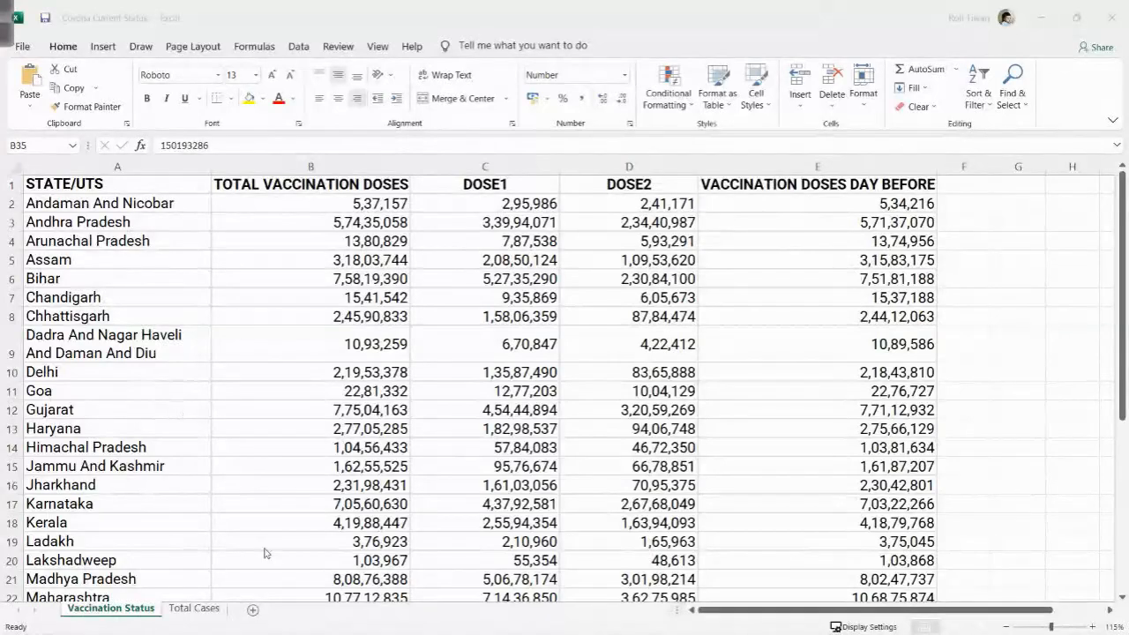
left_click(196, 608)
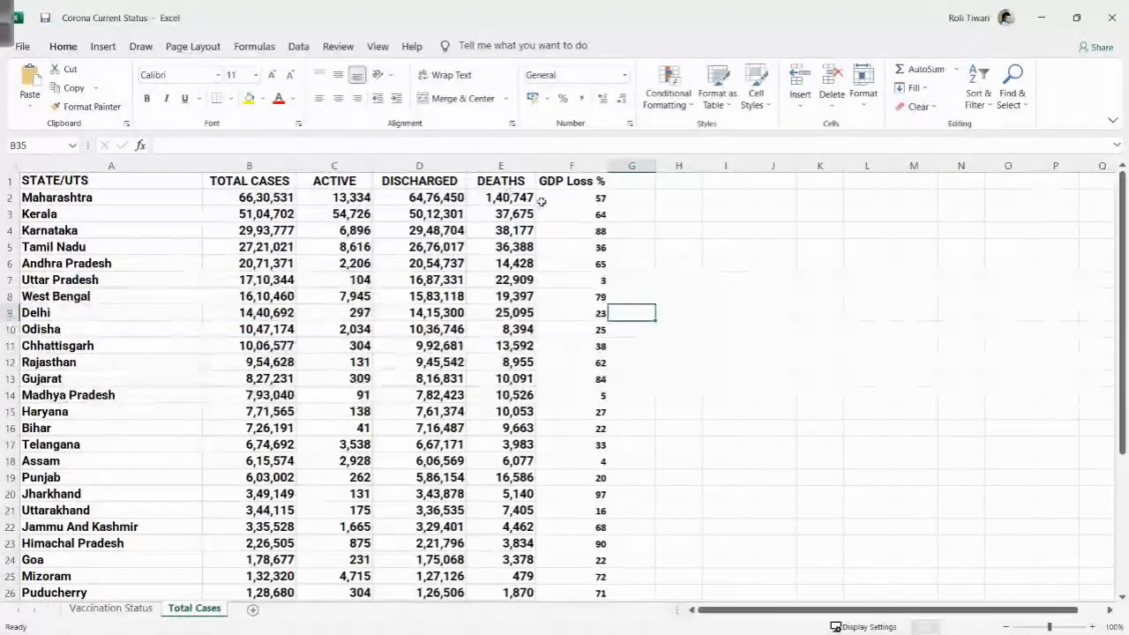
left_click_drag(589, 183, 606, 256)
left_click(716, 342)
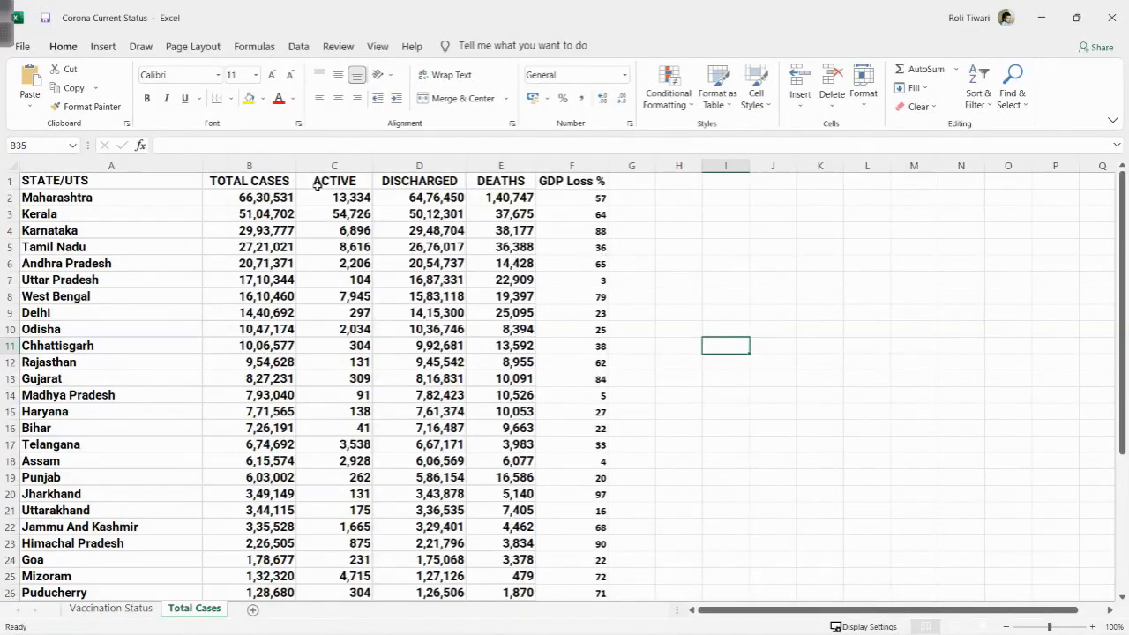
left_click_drag(284, 178, 600, 316)
left_click_drag(284, 181, 530, 369)
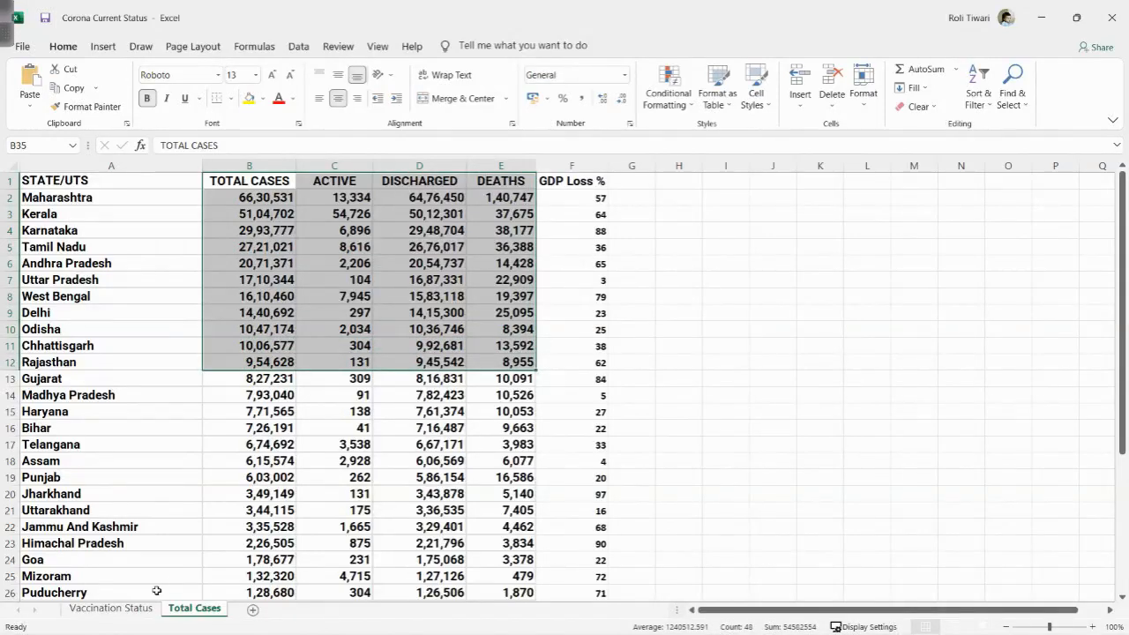
left_click(121, 608)
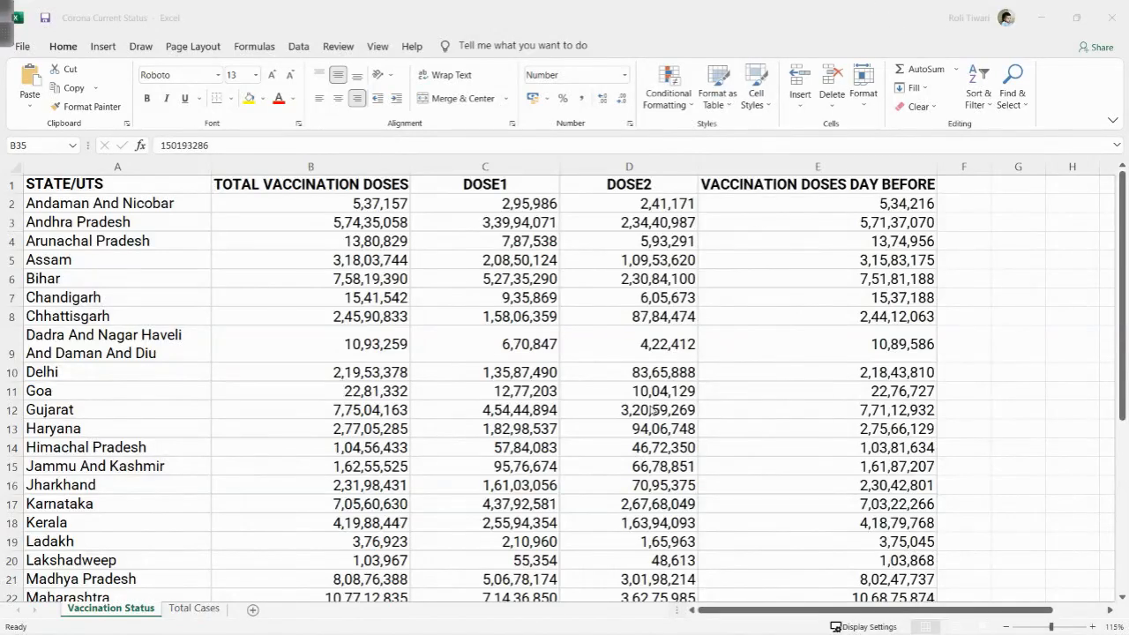
- Switch to Tableau and check the installed version and edition in the About information
key("super")
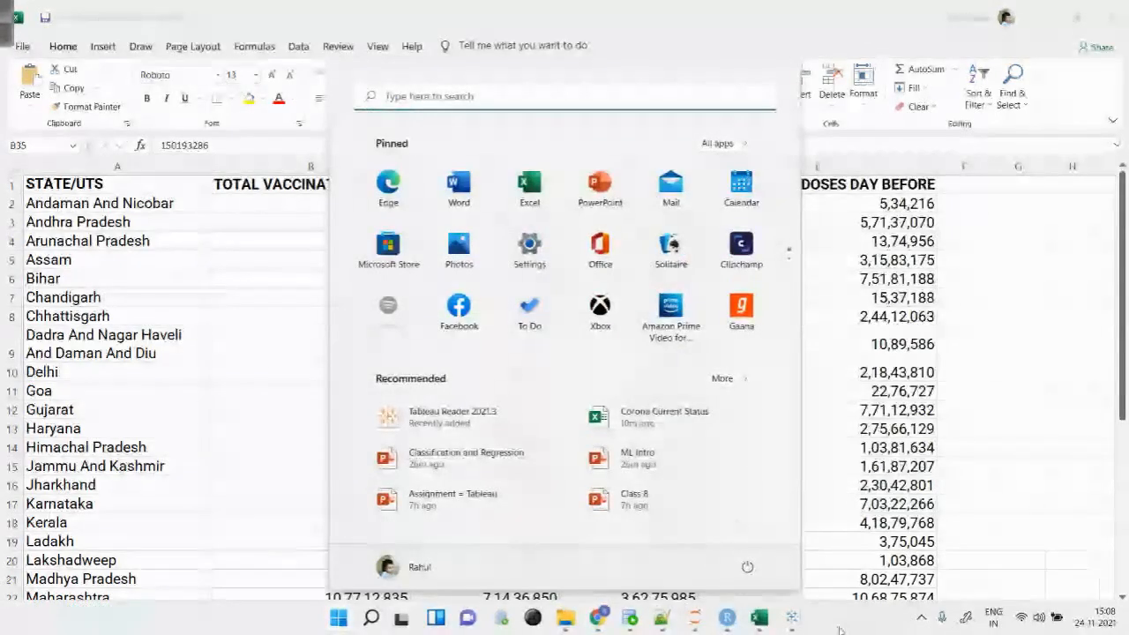
left_click(792, 617)
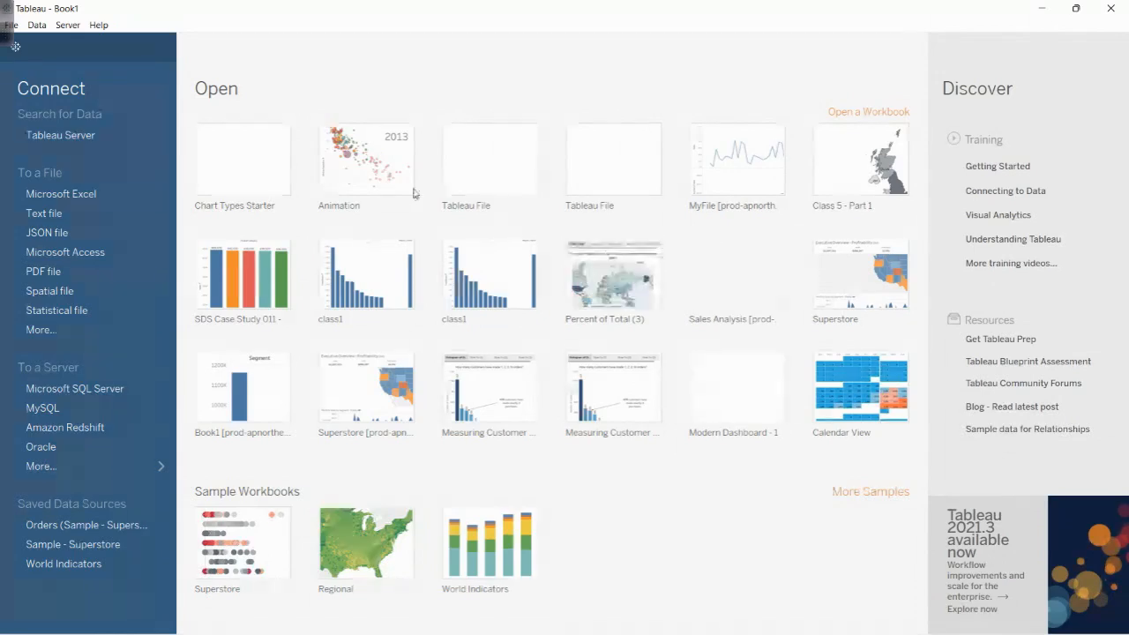
left_click(100, 25)
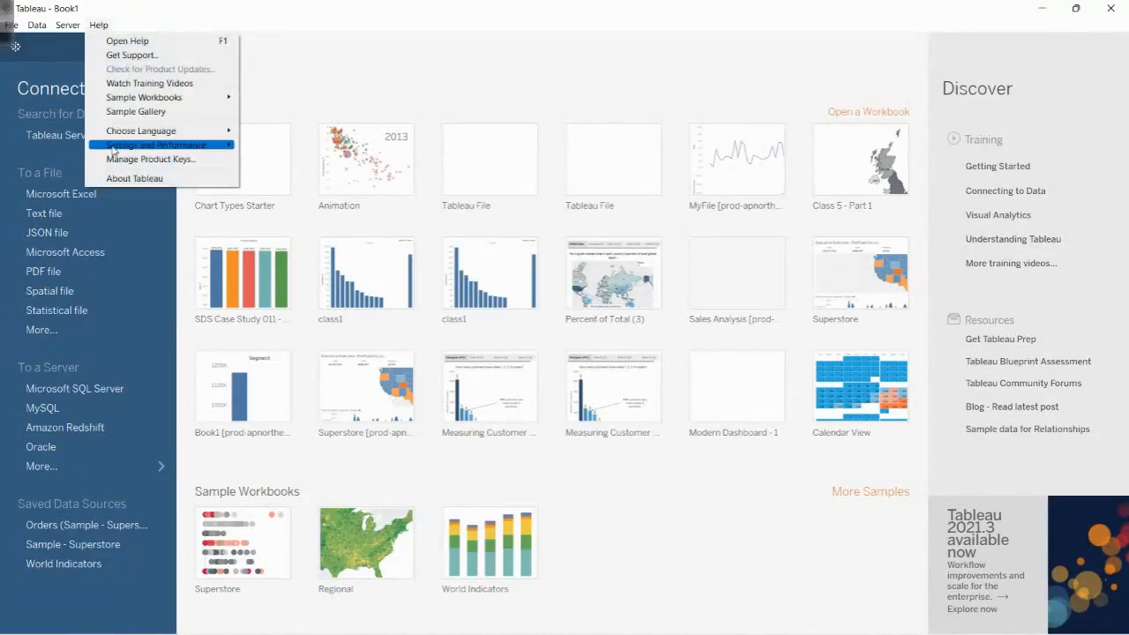
left_click(132, 179)
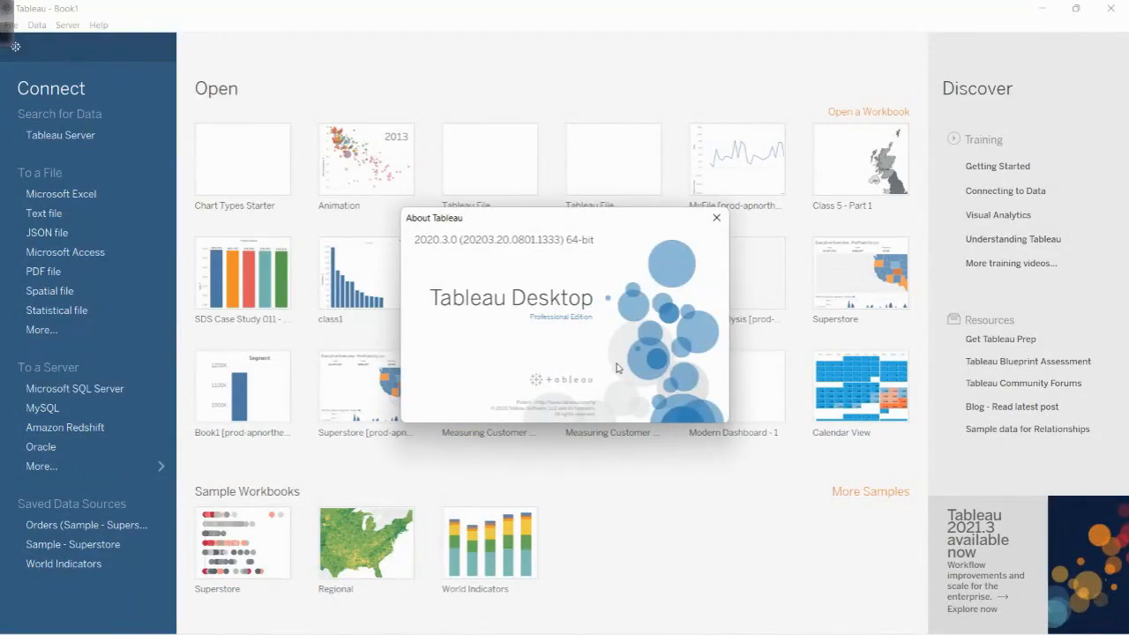
left_click(716, 218)
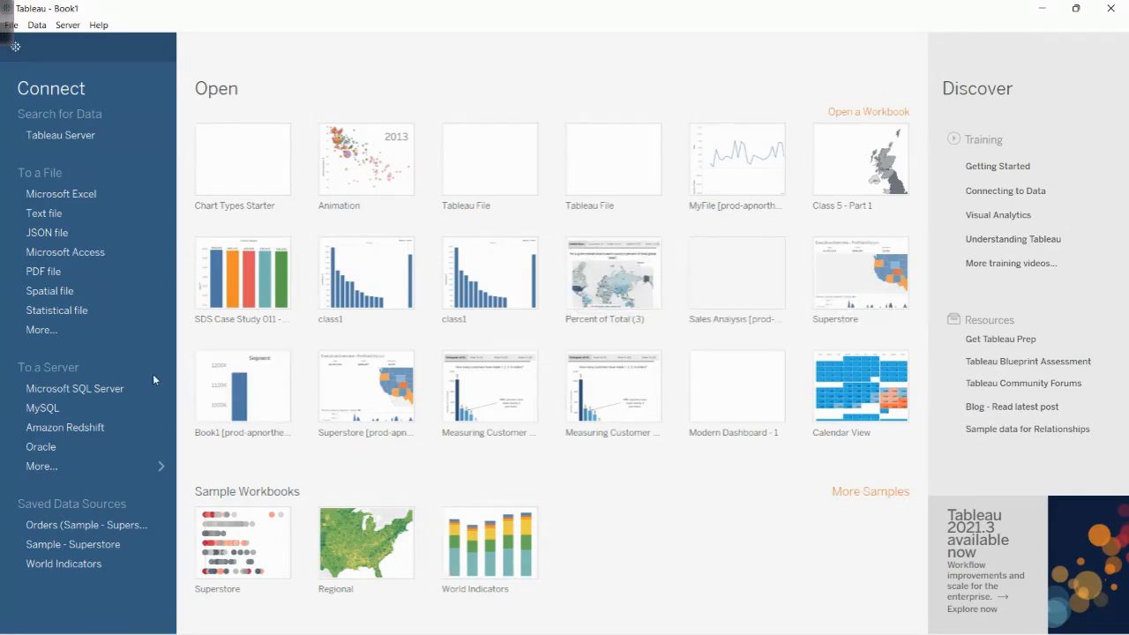
- Return to the Corona Current Status workbook in Excel and compare the Vaccination Status and Total Cases sheets
key("super")
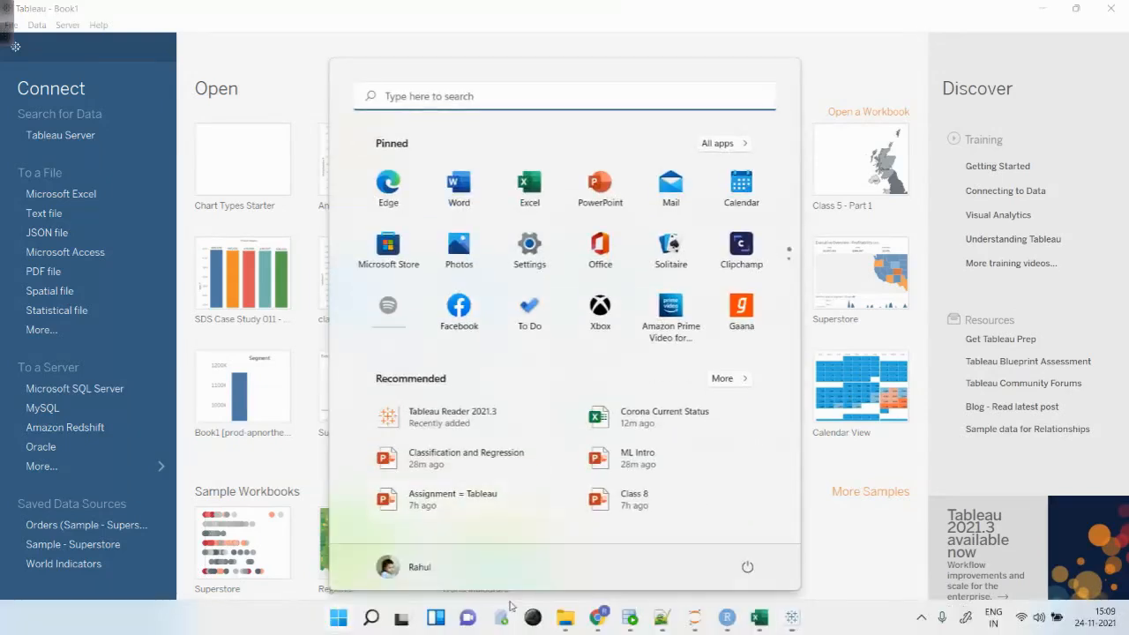
left_click(293, 256)
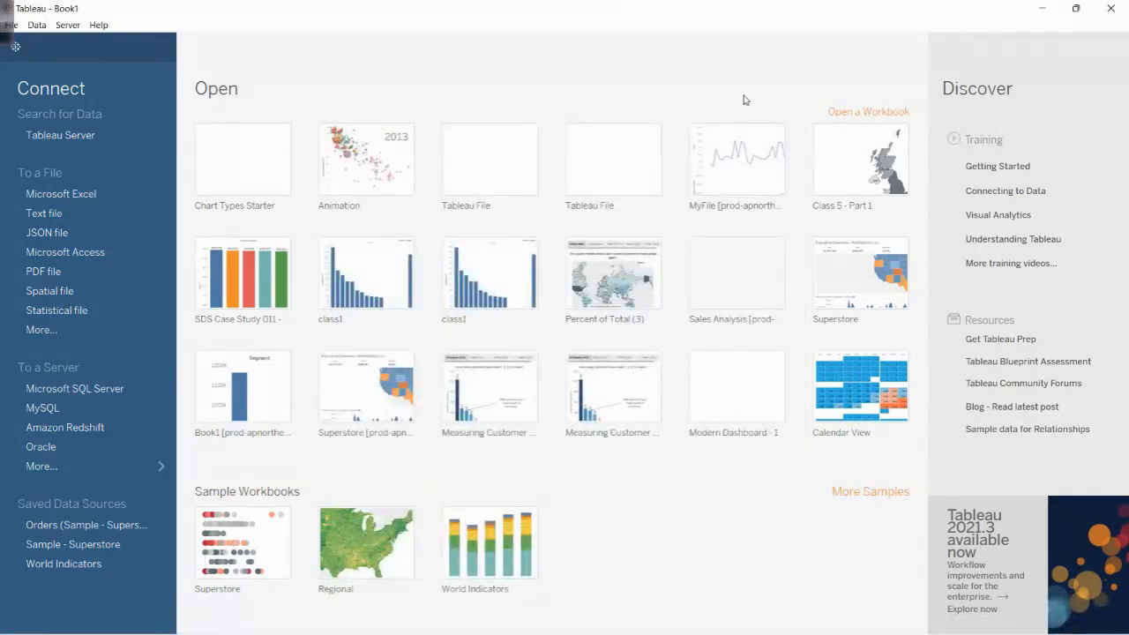
left_click(1040, 8)
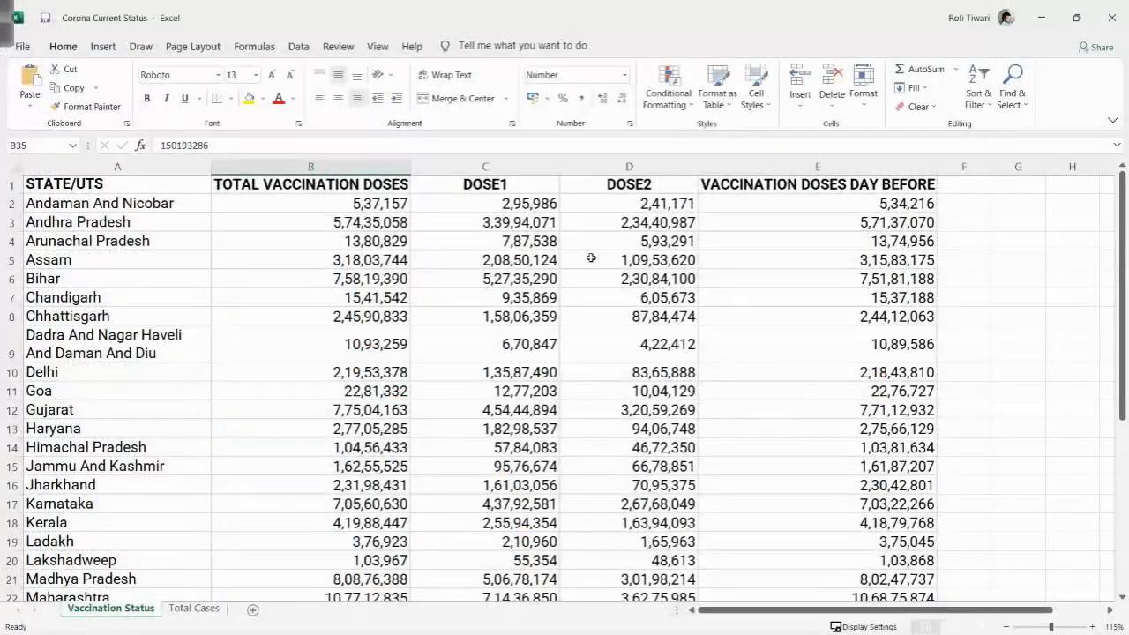
left_click(194, 609)
left_click(114, 609)
left_click(194, 609)
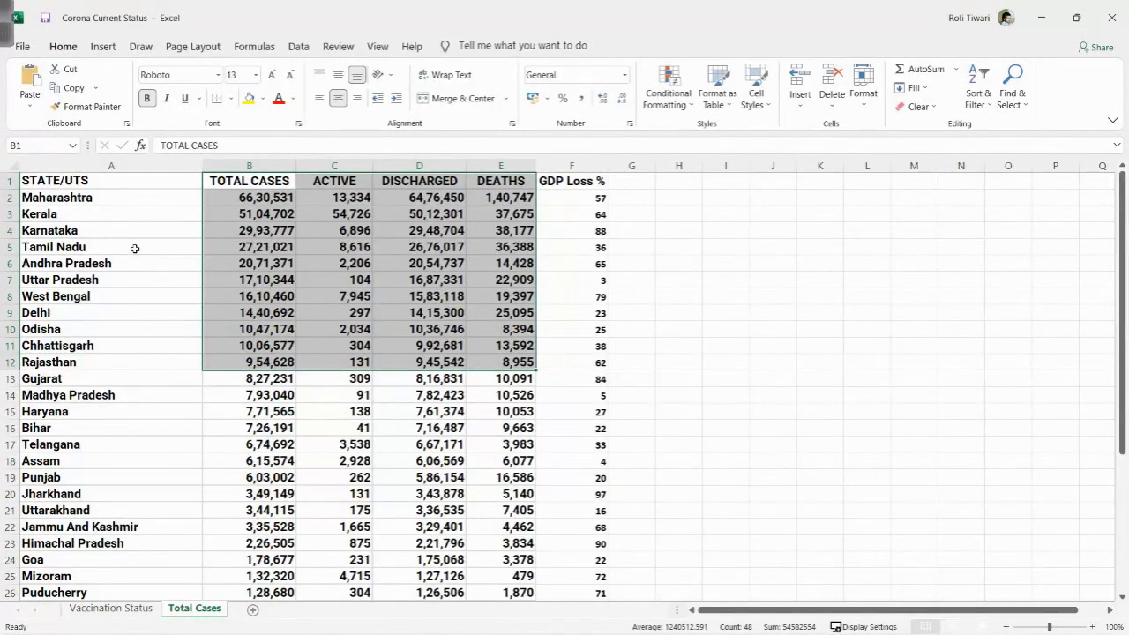
- Open a blank whiteboard page in the screen annotation tool and handwrite the heading "Tableau - Salesforce"
left_click(7, 41)
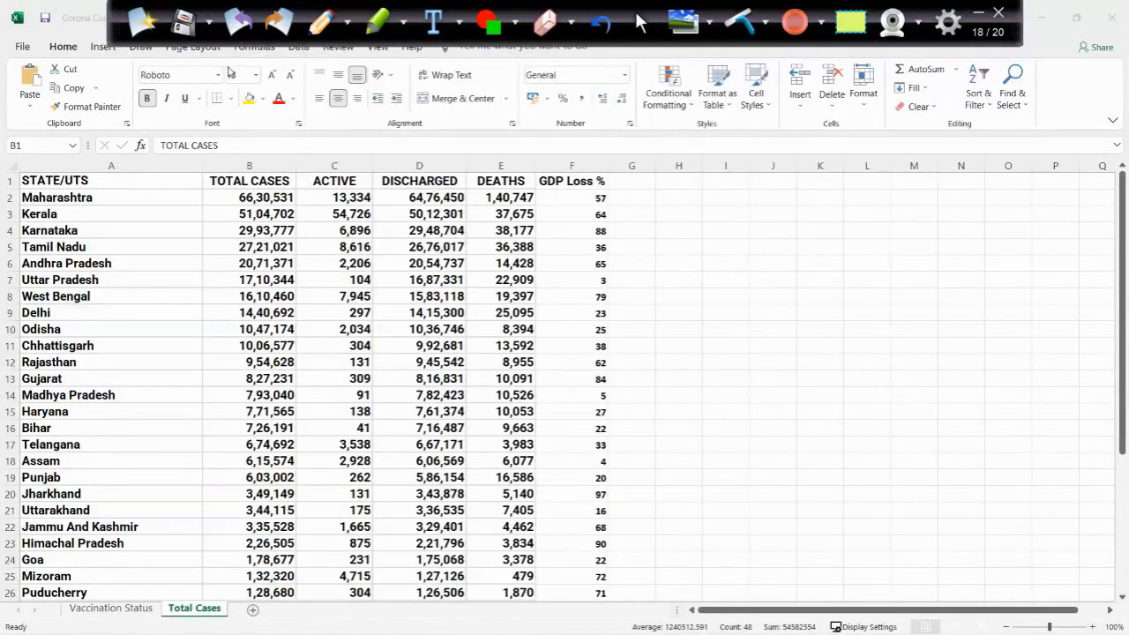
left_click(688, 33)
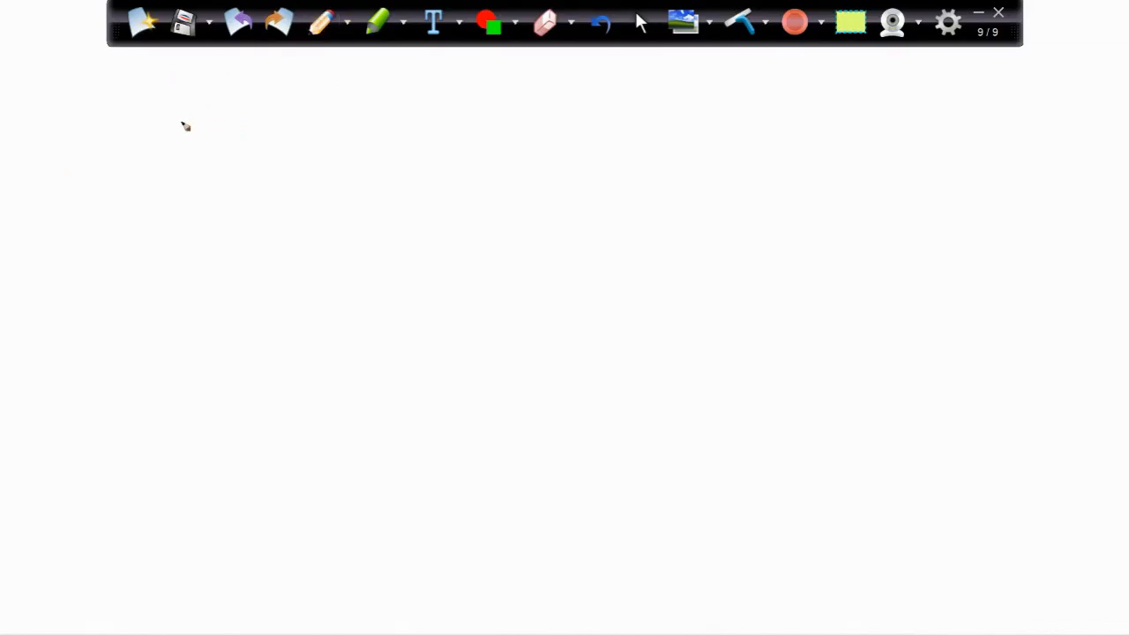
mouse_move(136, 93)
left_mouse_down()
mouse_move(222, 91)
mouse_move(167, 140)
left_mouse_up()
mouse_move(210, 122)
left_mouse_down()
mouse_move(209, 132)
mouse_move(238, 126)
mouse_move(261, 139)
mouse_move(369, 124)
left_mouse_up()
left_click_drag(382, 133, 407, 131)
mouse_move(485, 106)
left_mouse_down()
mouse_move(466, 132)
mouse_move(608, 128)
mouse_move(657, 134)
mouse_move(668, 151)
left_mouse_up()
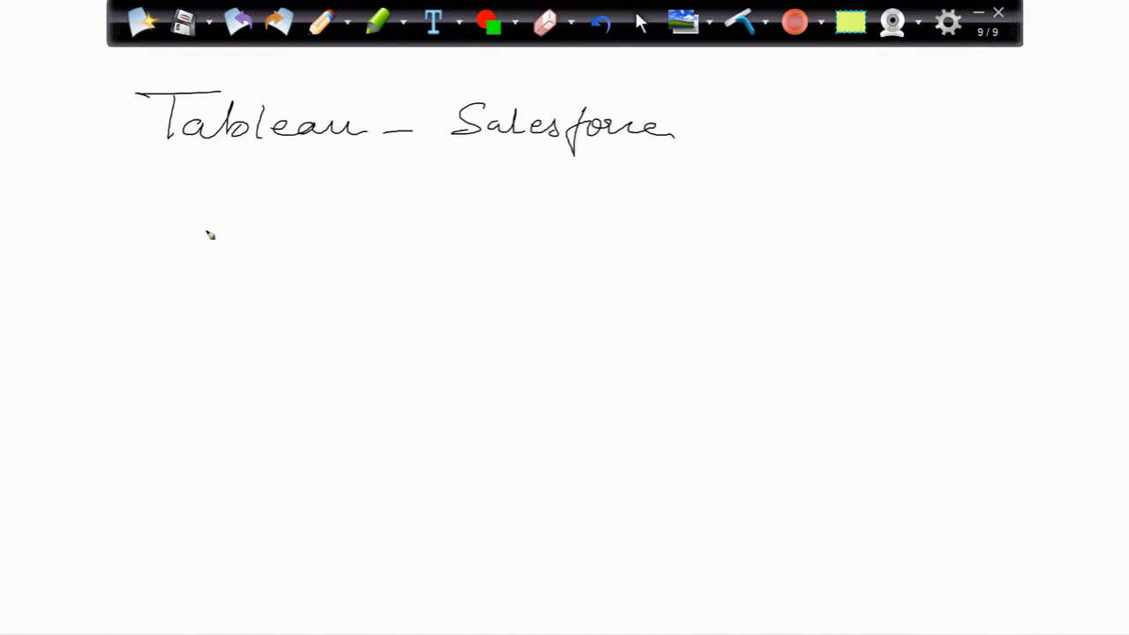
- Handwrite "Tableau Desktop — $840 pu/pyear" below the heading and start another handwritten product line beneath it
mouse_move(205, 211)
left_mouse_down()
mouse_move(251, 206)
mouse_move(228, 248)
left_mouse_up()
mouse_move(257, 236)
left_mouse_down()
mouse_move(508, 249)
mouse_move(550, 270)
mouse_move(567, 248)
mouse_move(686, 239)
mouse_move(739, 243)
mouse_move(732, 256)
mouse_move(755, 258)
left_mouse_up()
left_click(748, 243)
mouse_move(679, 229)
left_mouse_down()
mouse_move(649, 250)
mouse_move(667, 267)
left_mouse_up()
left_click_drag(801, 224, 799, 264)
mouse_move(799, 227)
left_mouse_down()
mouse_move(810, 250)
mouse_move(850, 234)
mouse_move(857, 275)
mouse_move(896, 256)
mouse_move(879, 281)
left_mouse_up()
left_click_drag(878, 239, 909, 296)
mouse_move(912, 247)
left_mouse_down()
mouse_move(969, 265)
mouse_move(928, 270)
left_mouse_up()
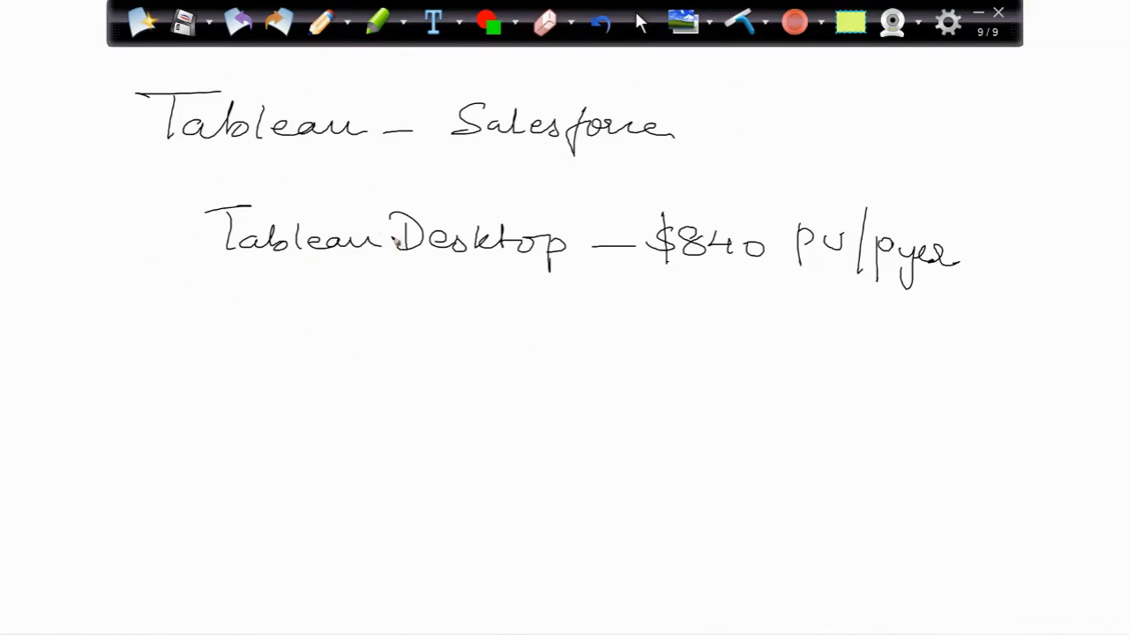
left_click_drag(204, 311, 257, 308)
mouse_move(226, 311)
left_mouse_down()
mouse_move(227, 346)
mouse_move(261, 353)
mouse_move(360, 350)
mouse_move(415, 332)
mouse_move(435, 358)
mouse_move(693, 349)
mouse_move(769, 372)
left_mouse_up()
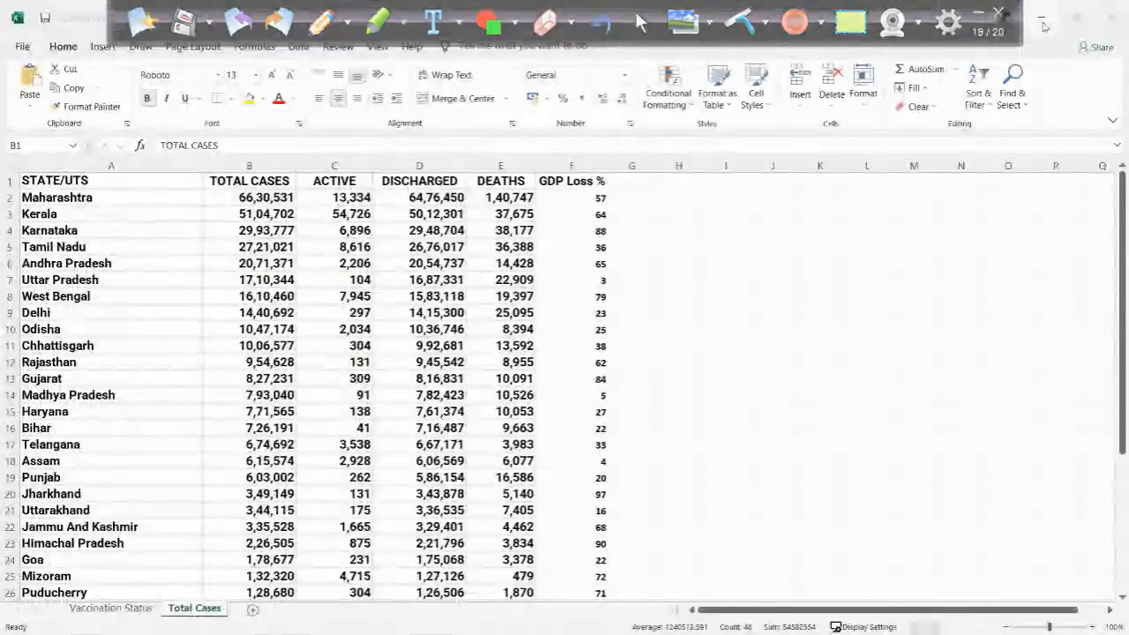
- Switch to the Chrome window with the Jupyter notebook, load google.com in a new tab and change to another signed-in Google account
key("super")
mouse_move(598, 618)
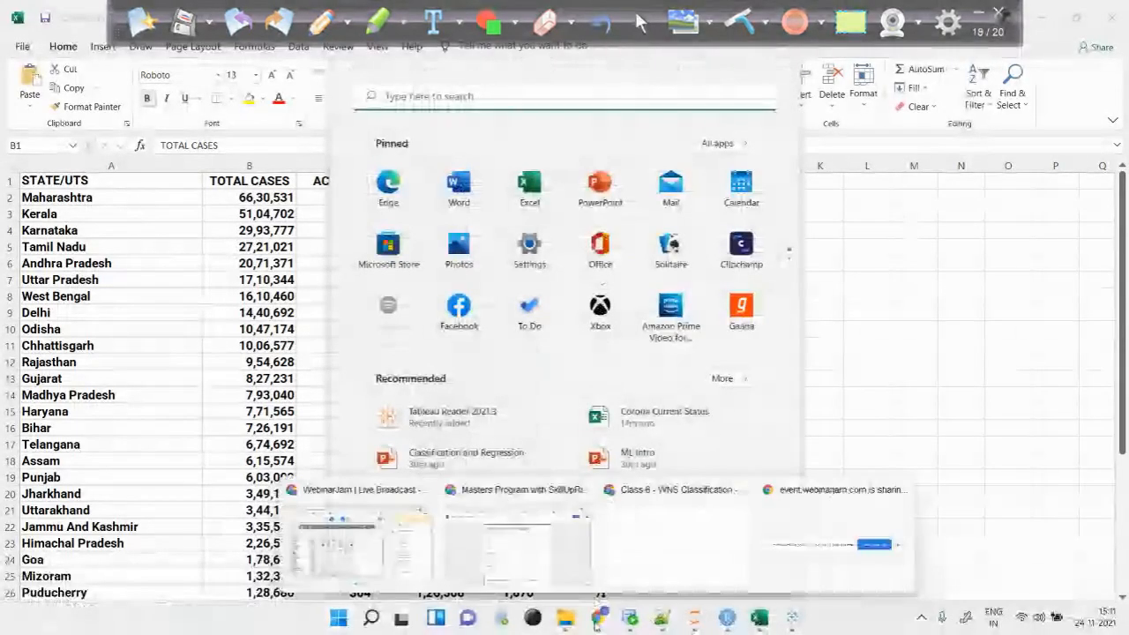
left_click(640, 559)
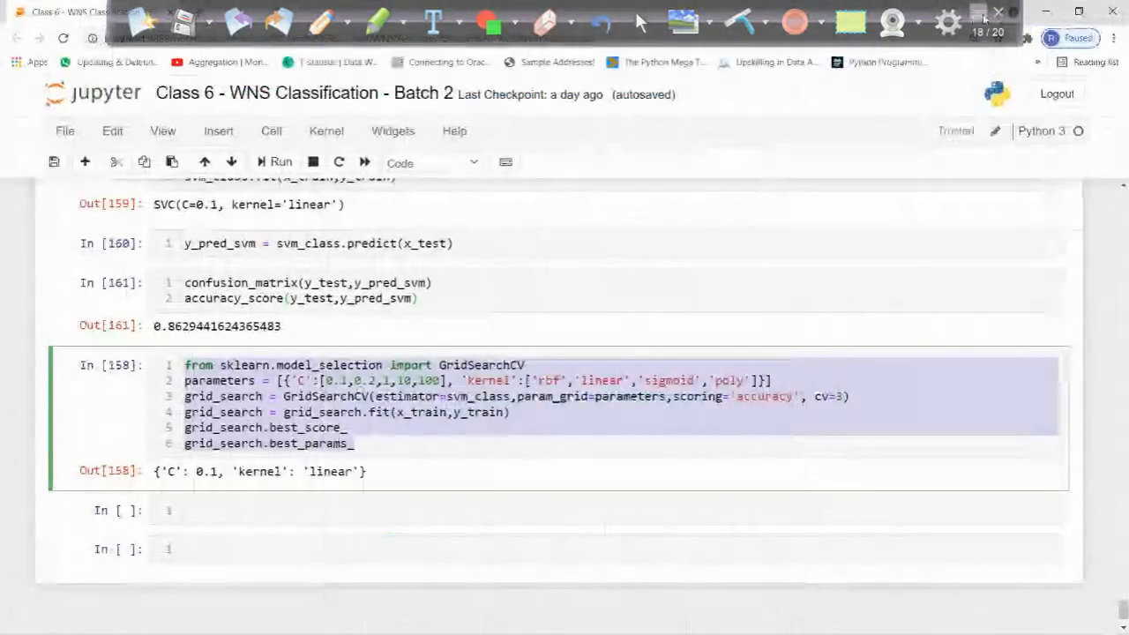
left_click(197, 13)
type("google.com")
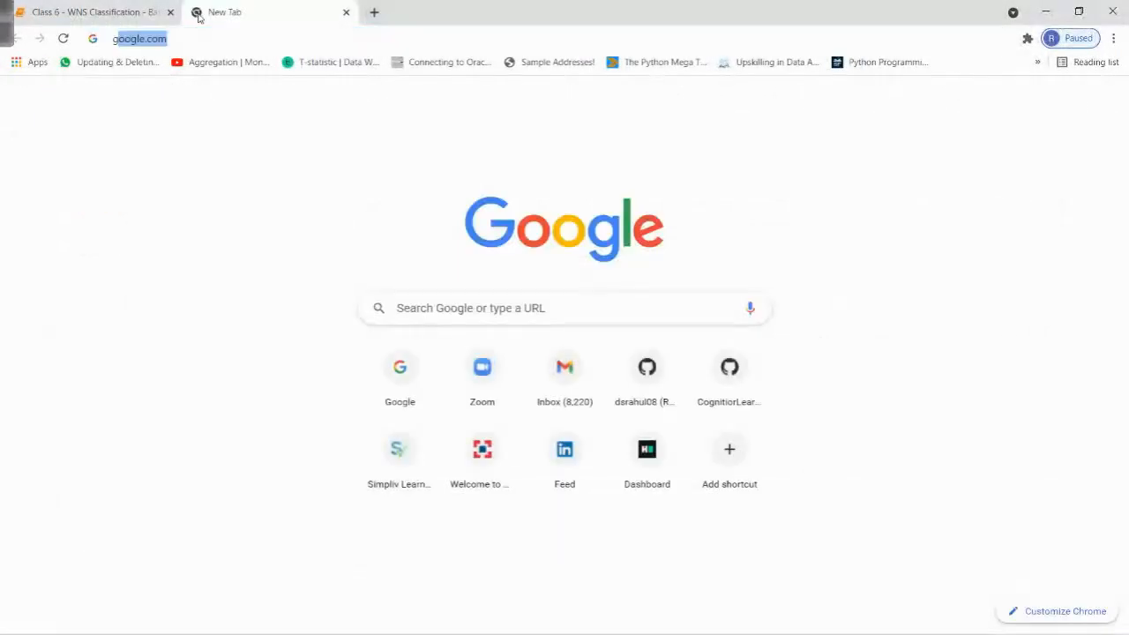
key("Return")
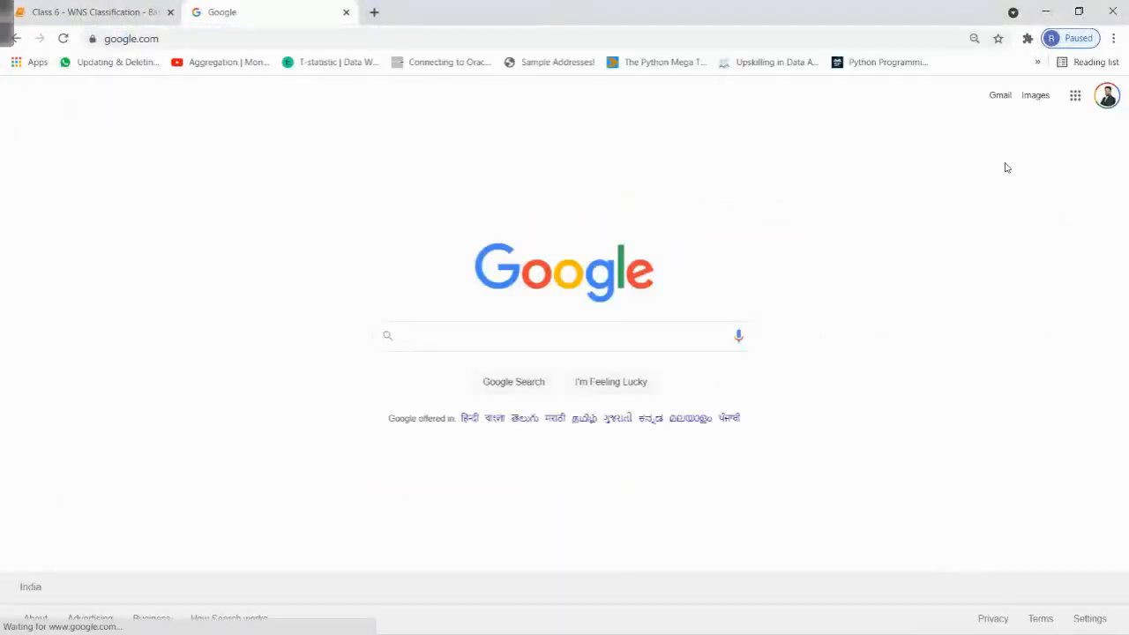
left_click(1099, 101)
left_click(1002, 292)
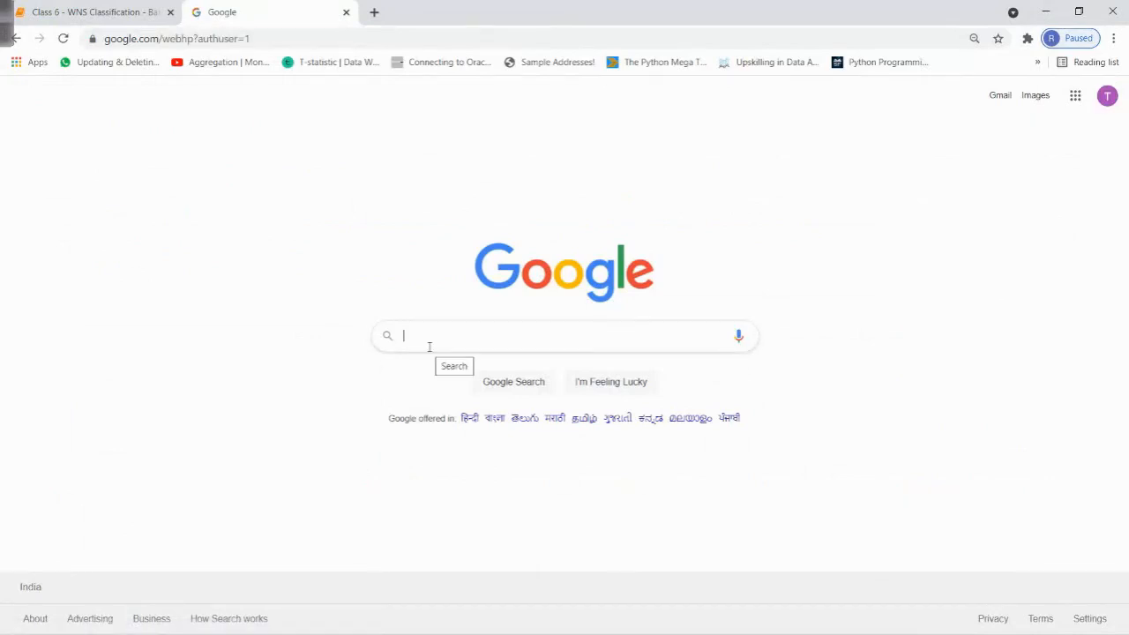
- Search Google for "public tableau", open the Tableau Public: Free Data Visualization Software site and look at its app download form
type("publi")
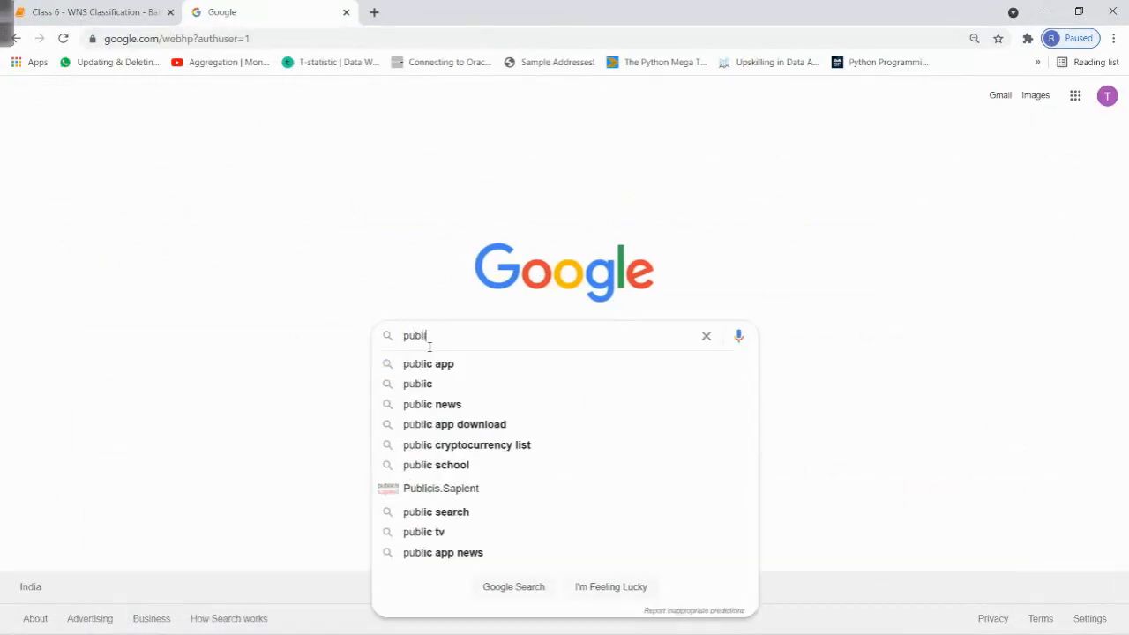
type("c tableau")
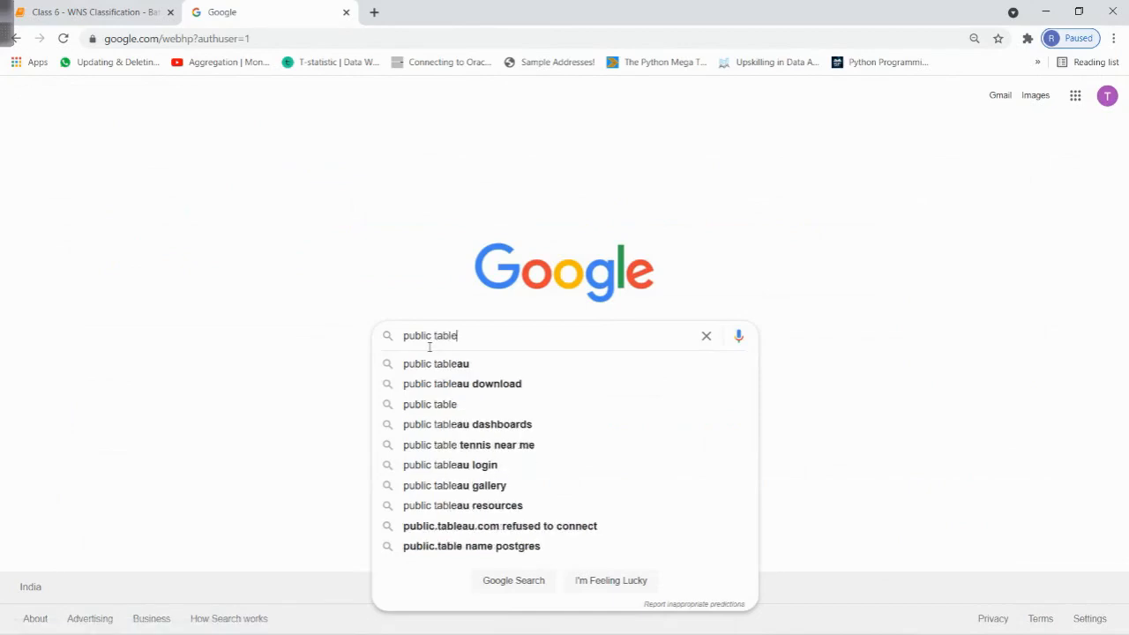
key("Return")
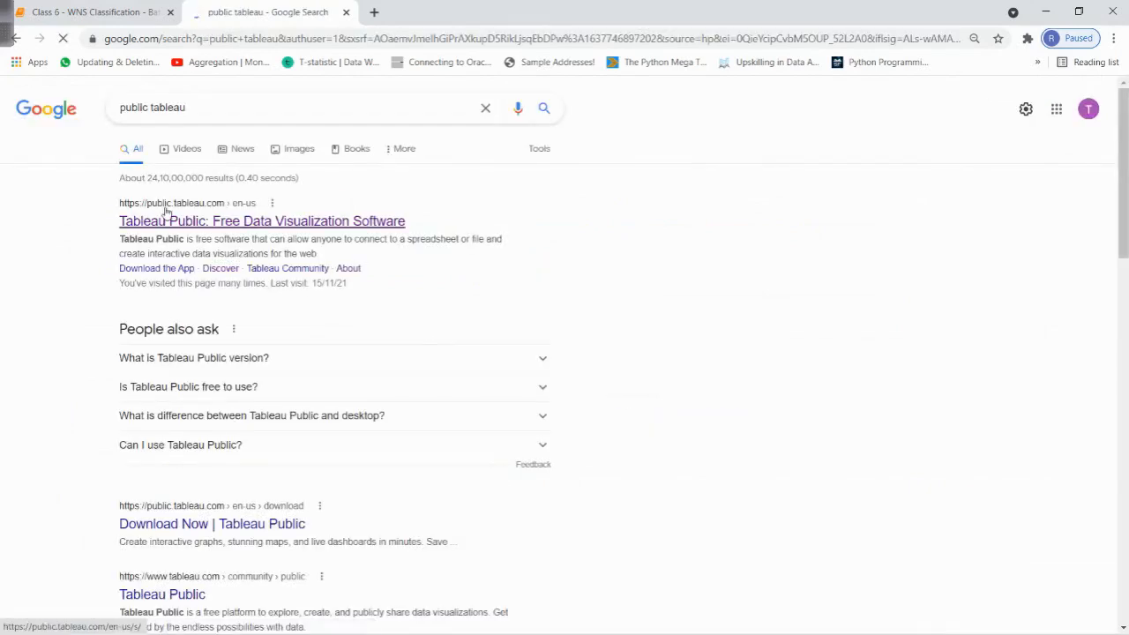
left_click(205, 222)
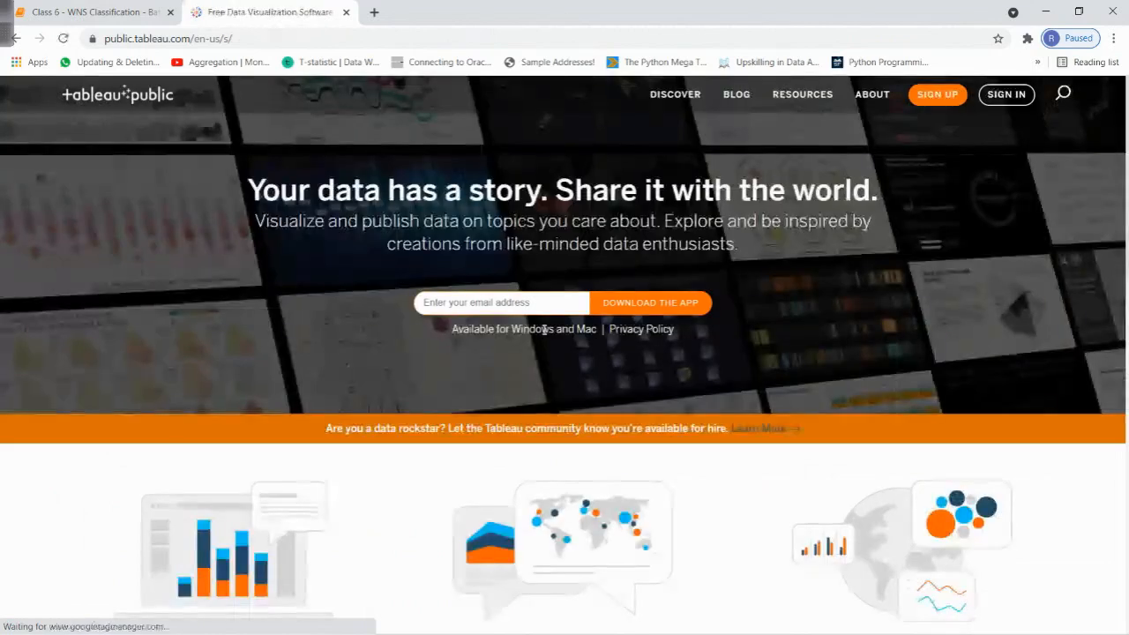
left_click(479, 303)
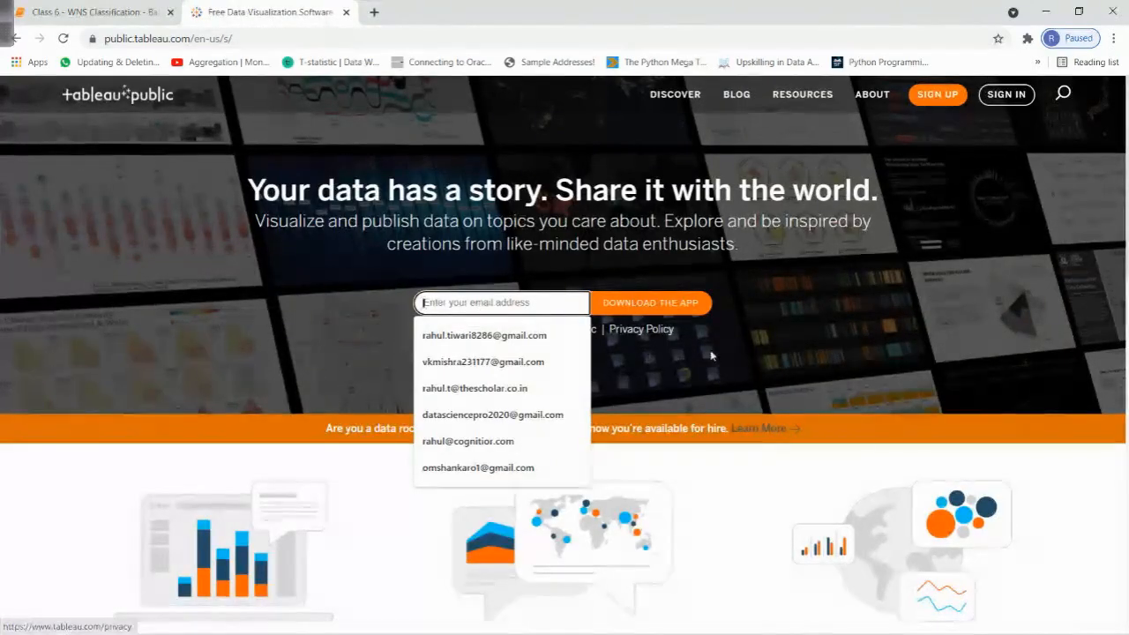
left_click(815, 320)
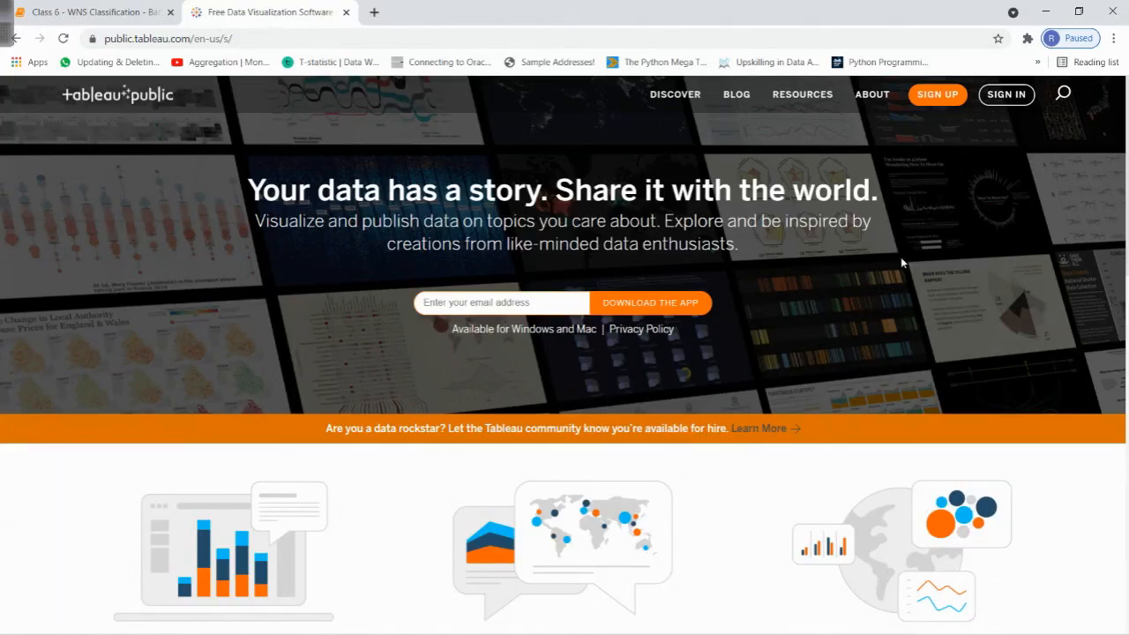
- Return to the Corona Current Status workbook in Excel and view the Vaccination Status sheet
left_click(1044, 8)
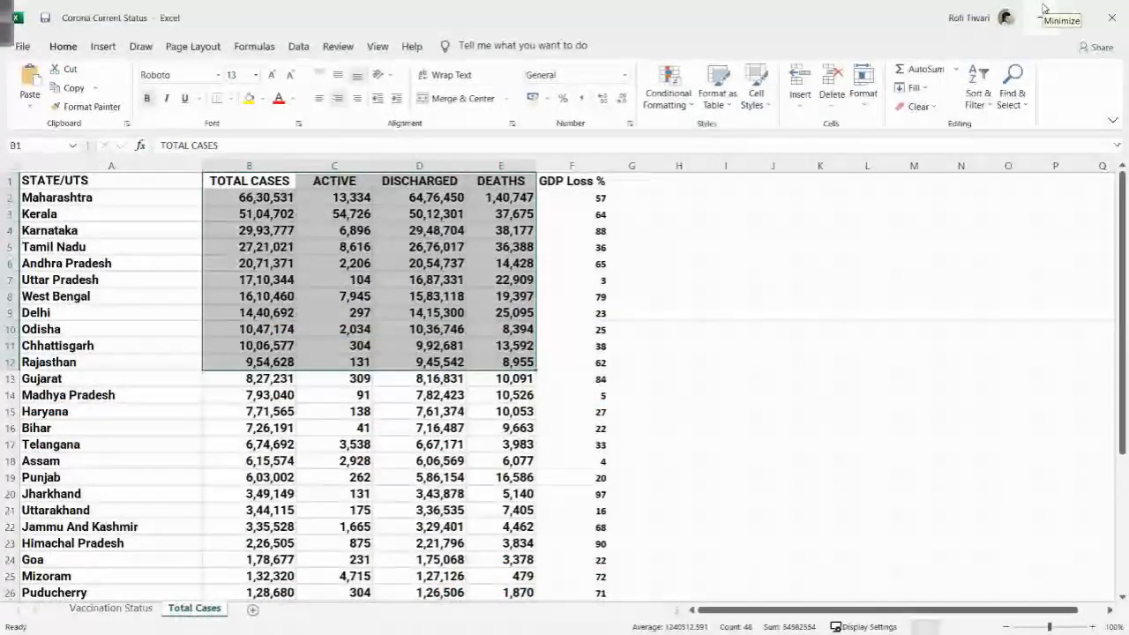
left_click(374, 378)
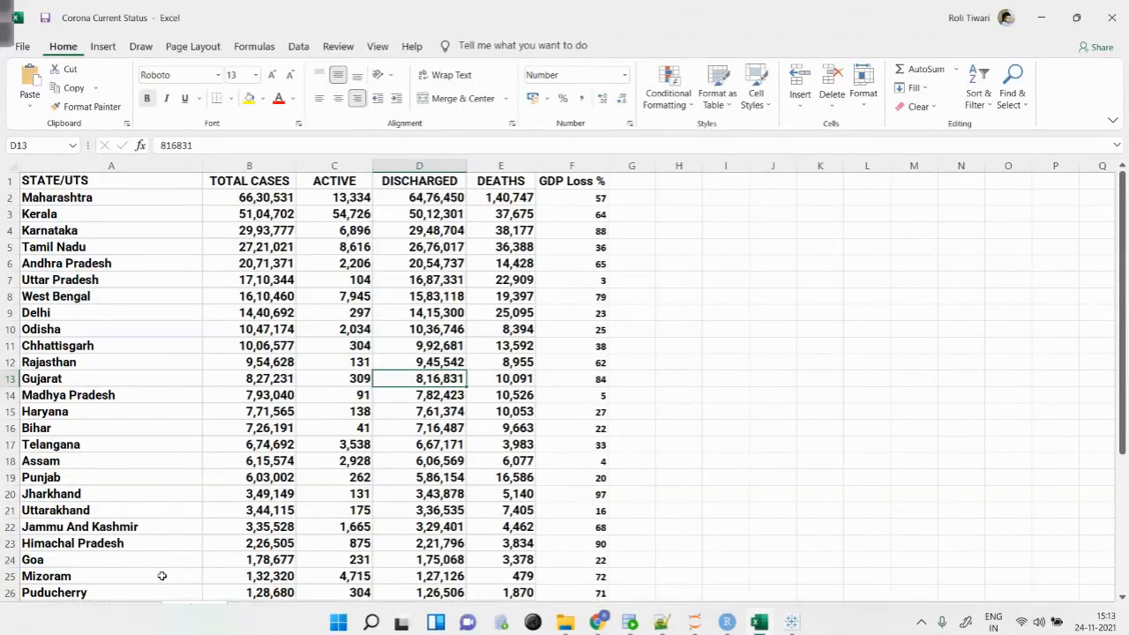
left_click(150, 610)
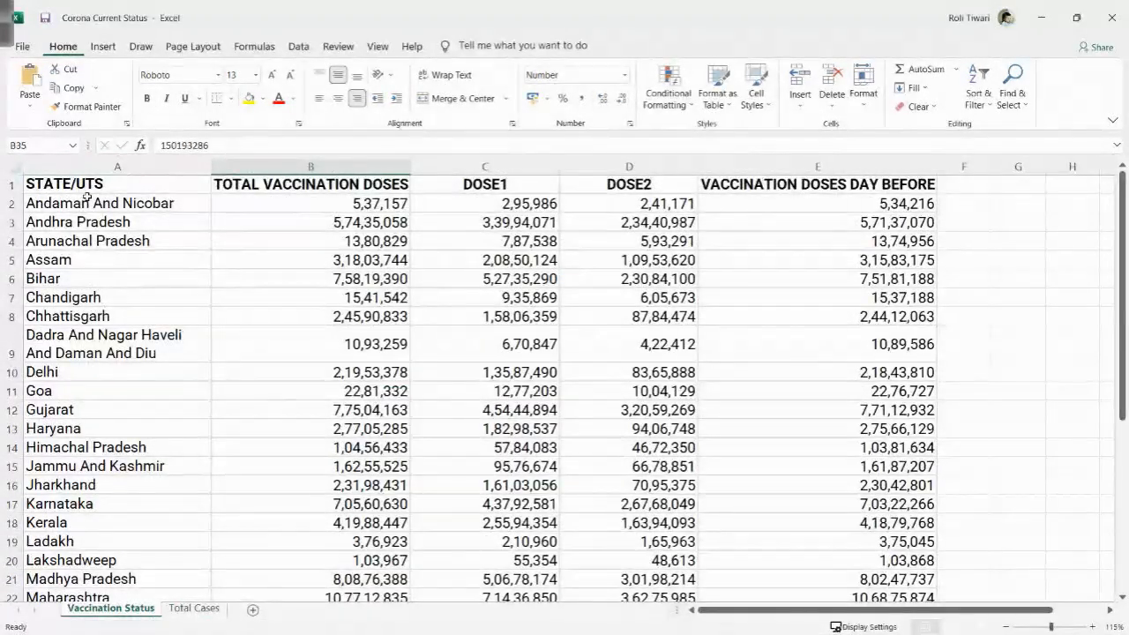
- Start a blank whiteboard page and handwrite four spaced headings: "Inner Join", "Left outer", "Right outer" and "Full outer"
left_click(3, 35)
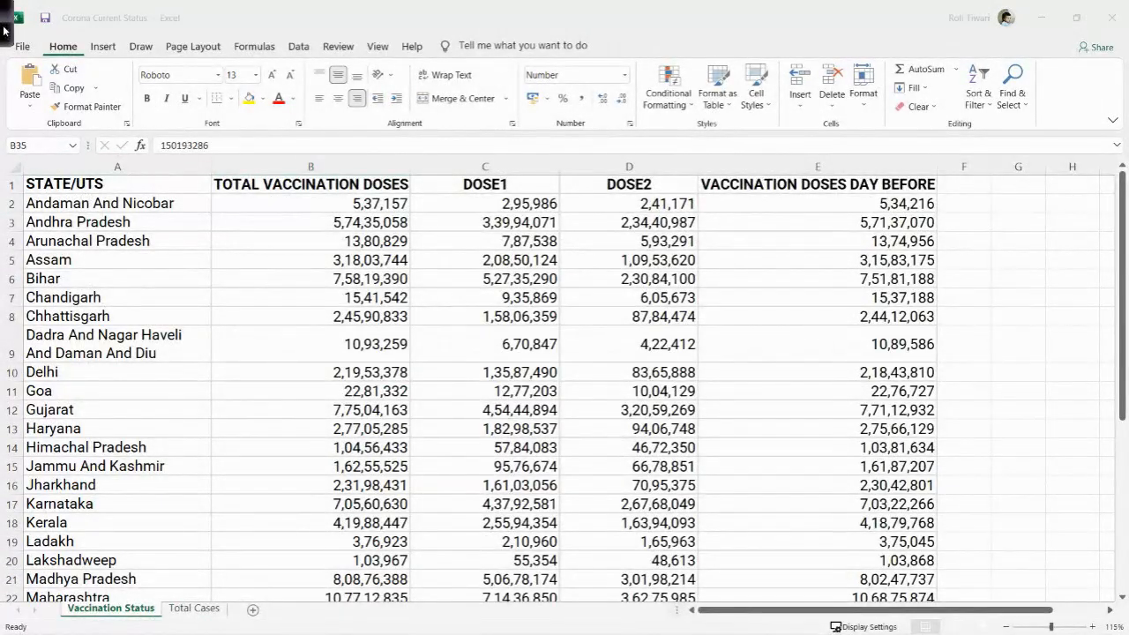
left_click(685, 28)
left_click(144, 32)
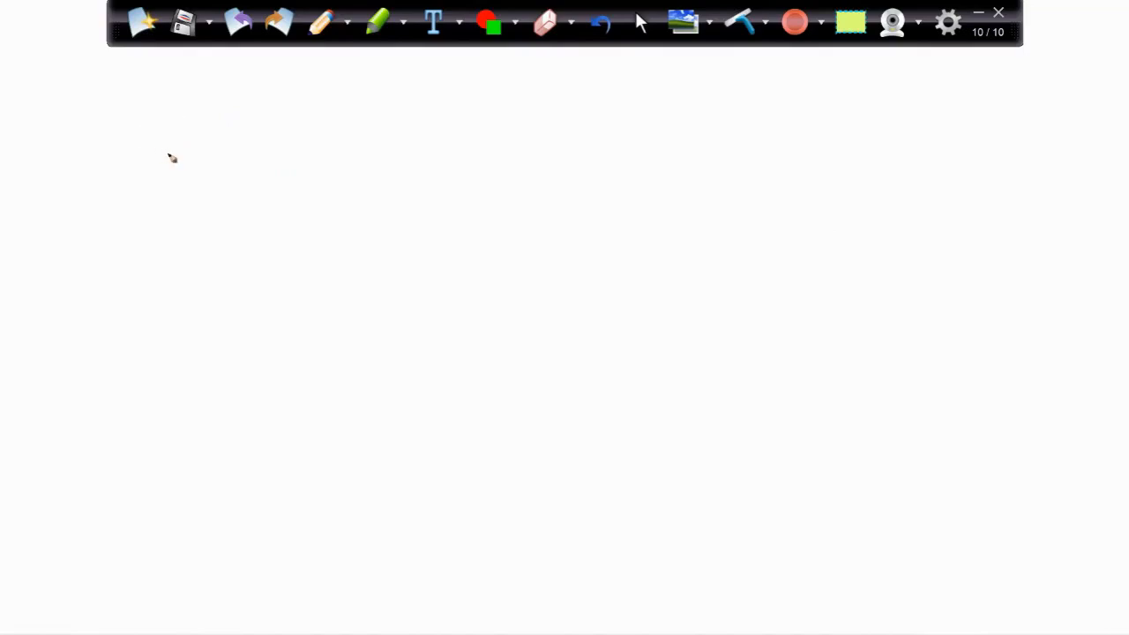
mouse_move(179, 102)
left_mouse_down()
mouse_move(144, 103)
mouse_move(164, 132)
mouse_move(247, 122)
mouse_move(296, 132)
mouse_move(325, 128)
mouse_move(320, 114)
left_mouse_up()
mouse_move(664, 108)
left_mouse_down()
mouse_move(688, 132)
mouse_move(712, 113)
mouse_move(733, 130)
mouse_move(788, 116)
mouse_move(830, 132)
left_mouse_up()
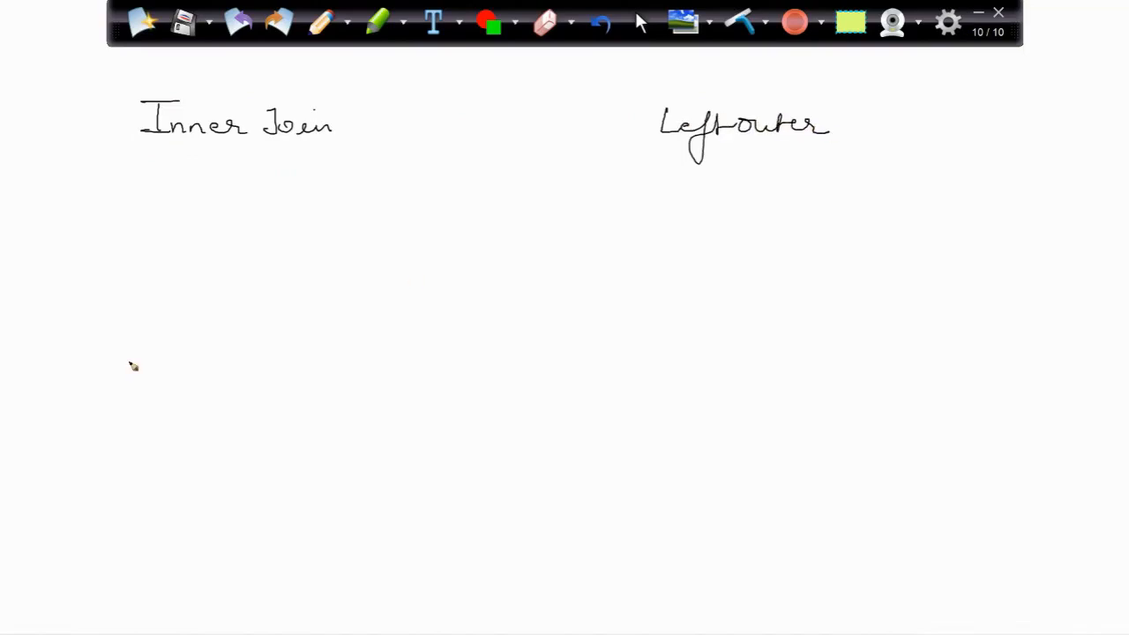
mouse_move(121, 355)
left_mouse_down()
mouse_move(129, 368)
mouse_move(293, 381)
left_mouse_up()
left_click_drag(705, 379, 701, 415)
mouse_move(684, 388)
left_mouse_down()
mouse_move(721, 378)
mouse_move(736, 404)
mouse_move(886, 417)
left_mouse_up()
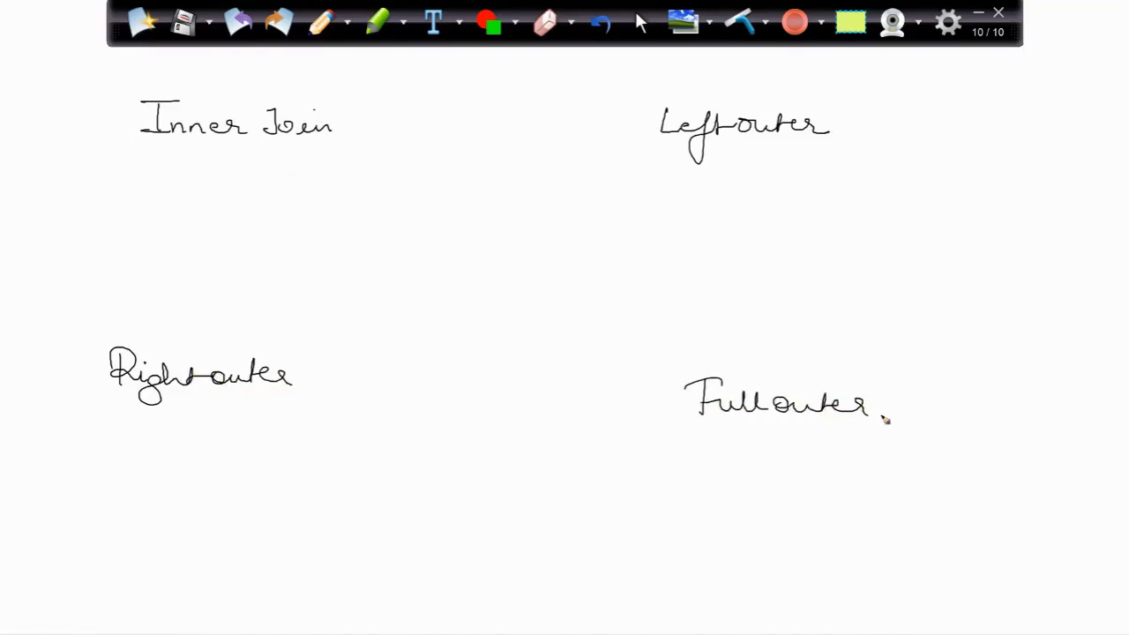
- Draw two-circle Venn diagrams below Inner Join, shading the overlap, and below Left outer, shading the whole left circle
mouse_move(163, 186)
left_mouse_down()
mouse_move(229, 196)
mouse_move(282, 255)
mouse_move(202, 224)
mouse_move(234, 224)
left_mouse_up()
mouse_move(697, 196)
left_mouse_down()
mouse_move(720, 287)
mouse_move(696, 196)
left_mouse_up()
mouse_move(783, 206)
left_mouse_down()
mouse_move(729, 263)
mouse_move(823, 272)
mouse_move(771, 207)
left_mouse_up()
left_click_drag(653, 249, 677, 273)
mouse_move(653, 228)
left_mouse_down()
mouse_move(701, 282)
mouse_move(732, 282)
mouse_move(697, 189)
mouse_move(755, 240)
left_mouse_up()
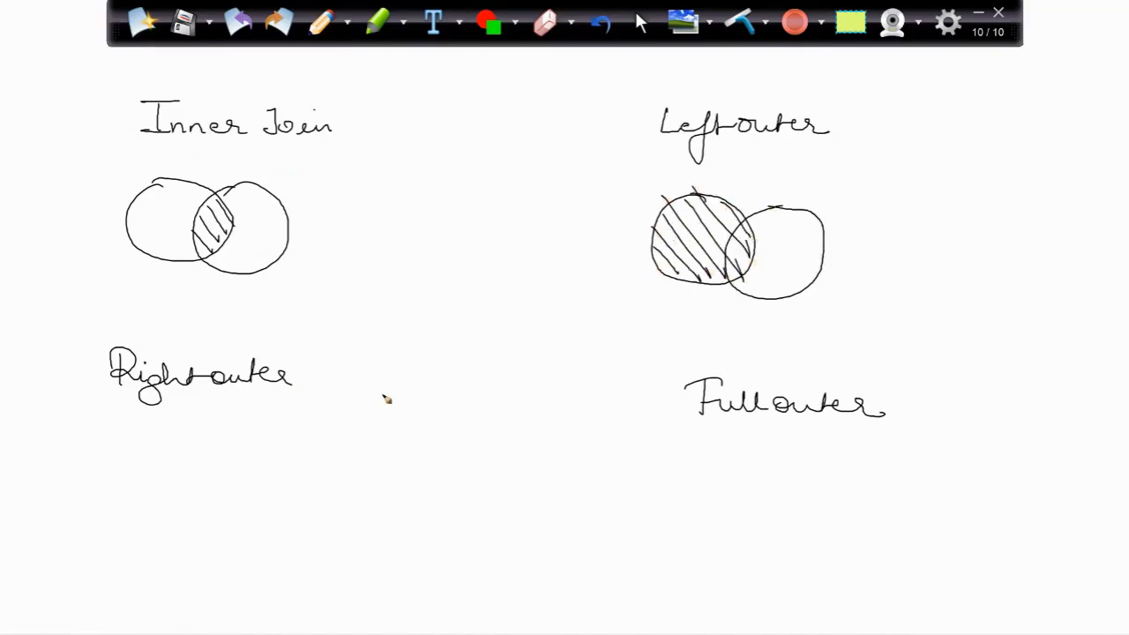
- Draw two overlapping circles below the Right outer heading and hatch the whole right circle
mouse_move(136, 484)
left_mouse_down()
mouse_move(143, 547)
mouse_move(190, 470)
mouse_move(106, 476)
left_mouse_up()
mouse_move(221, 467)
left_mouse_down()
mouse_move(192, 552)
mouse_move(298, 511)
mouse_move(217, 465)
left_mouse_up()
left_click_drag(184, 520, 220, 552)
left_click_drag(204, 499, 255, 558)
left_click_drag(203, 485, 270, 549)
left_click_drag(222, 468, 293, 535)
left_click_drag(249, 471, 305, 522)
- Draw two overlapping circles below the Full outer heading and hatch both of them
mouse_move(716, 468)
left_mouse_down()
mouse_move(698, 565)
mouse_move(749, 481)
mouse_move(716, 469)
mouse_move(784, 569)
mouse_move(788, 467)
mouse_move(755, 478)
left_mouse_up()
left_click_drag(677, 516, 711, 563)
mouse_move(675, 483)
left_mouse_down()
mouse_move(734, 553)
mouse_move(760, 550)
left_mouse_up()
left_click_drag(725, 484, 790, 548)
left_click_drag(770, 476, 825, 536)
left_click_drag(791, 465, 827, 503)
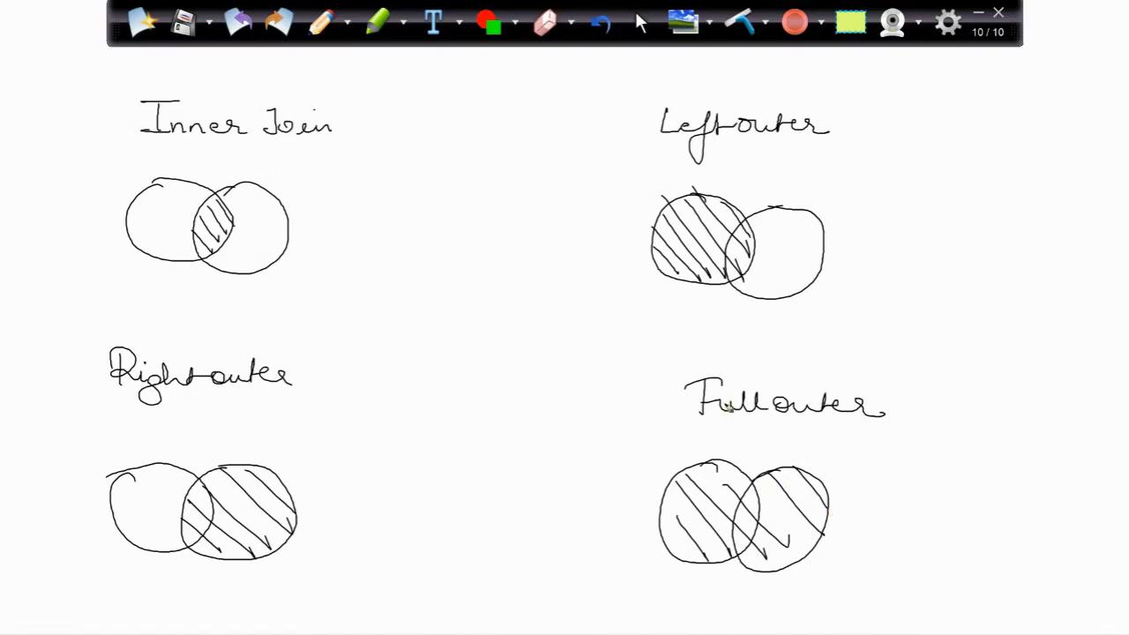
- Switch to File Explorer and open the "Tableau Training - End to End" folder inside Courses
key("super")
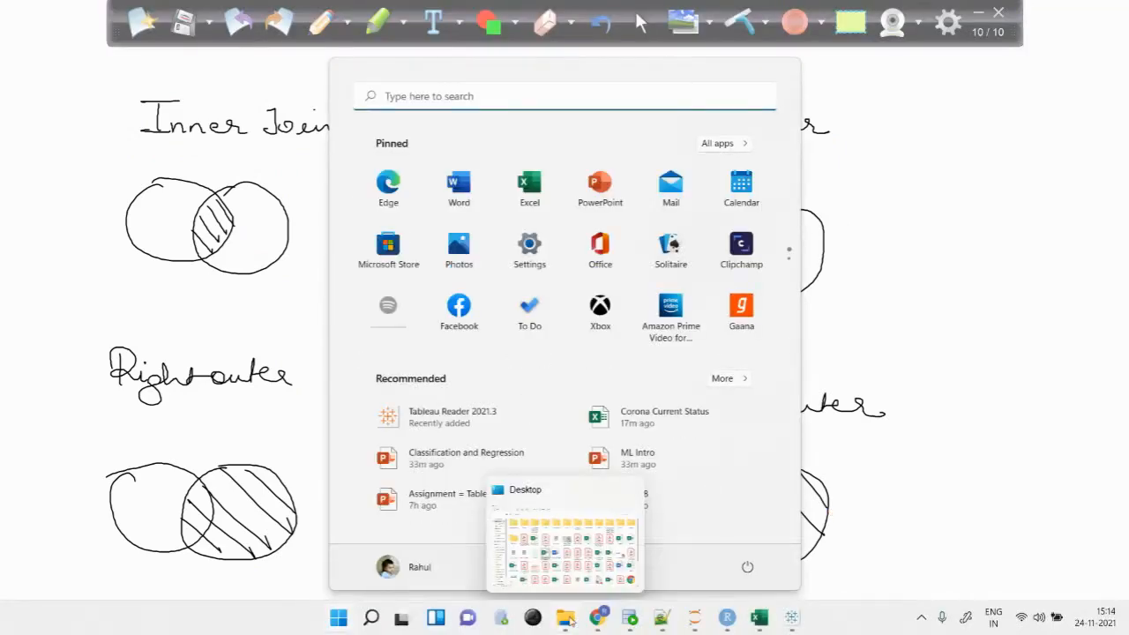
left_click(571, 618)
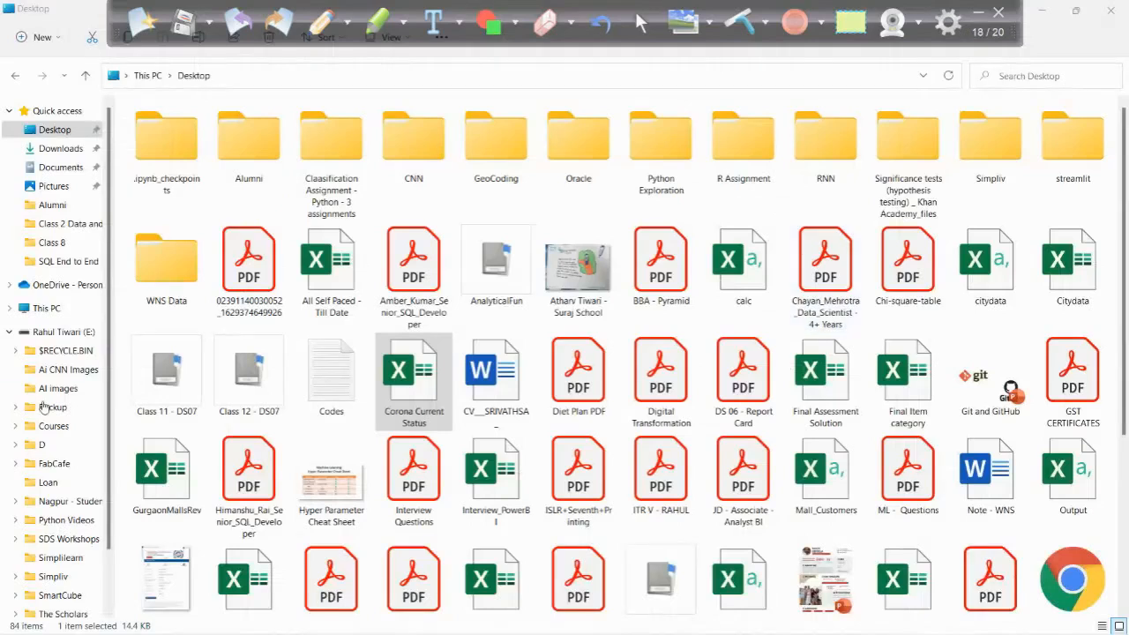
left_click(48, 427)
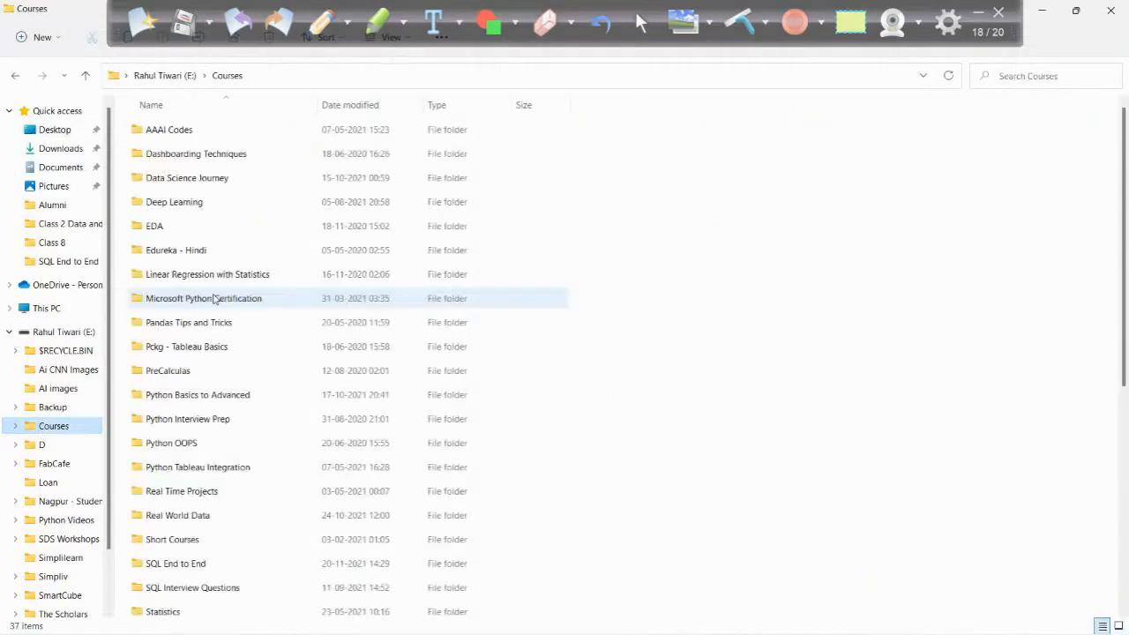
scroll(185, 479, "down", 5)
double_click(177, 390)
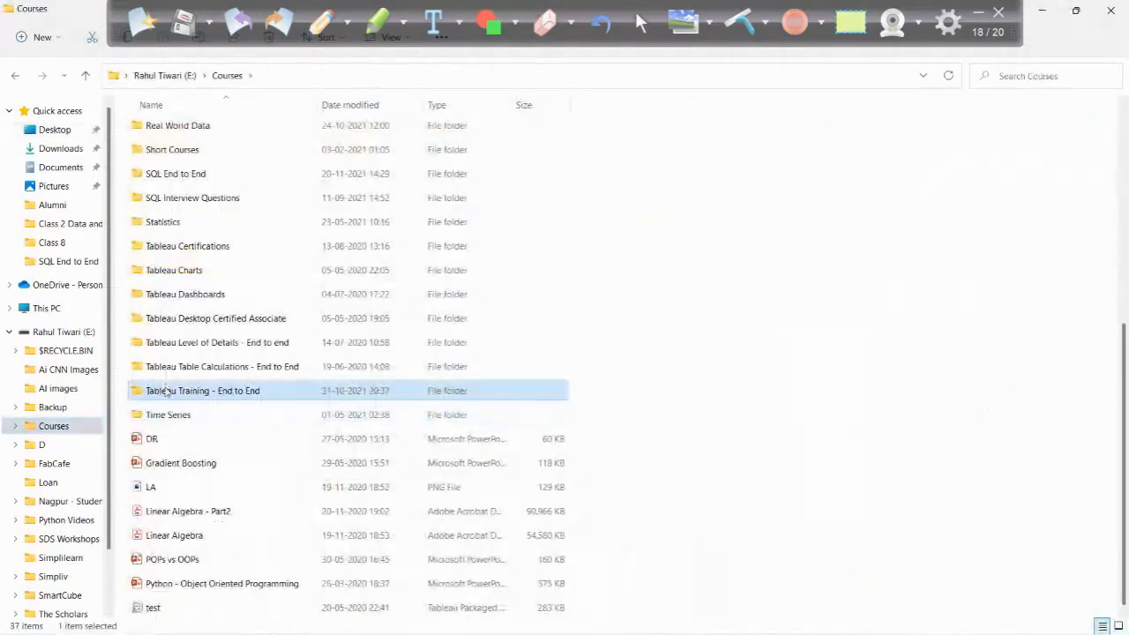
- Check the Class 6 and Class 5 folders for the join example workbook
double_click(158, 250)
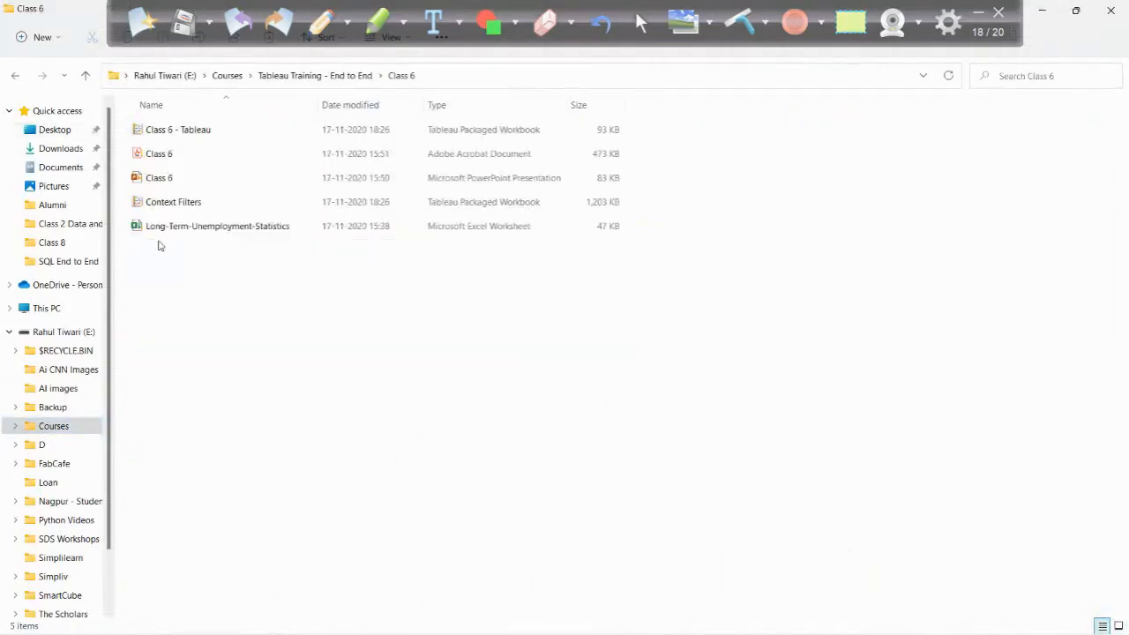
key("alt+Left")
left_click(170, 231)
double_click(169, 232)
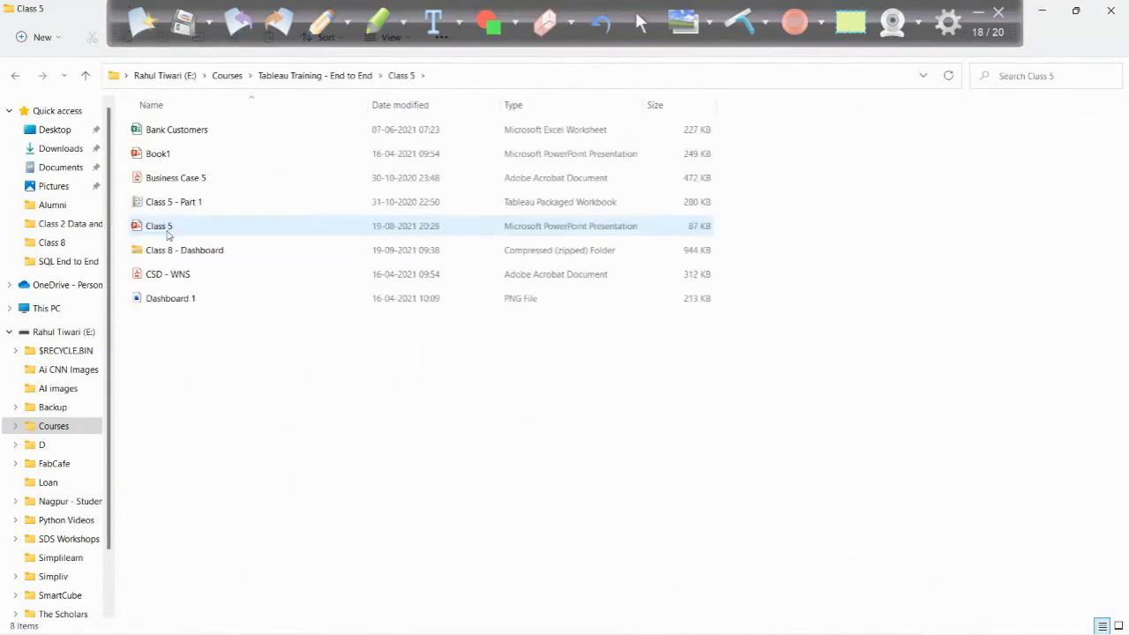
key("alt+Left")
- Go to an earlier class folder and open the Join Scenario workbook in Excel
key("Up")
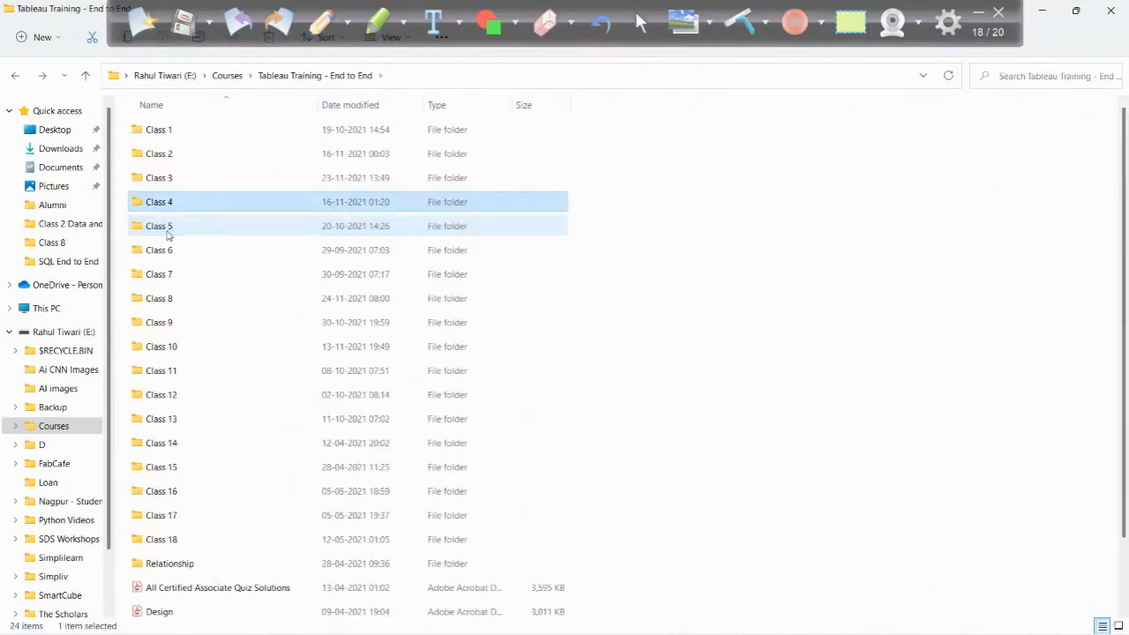
key("Up")
key("Return")
left_click(169, 275)
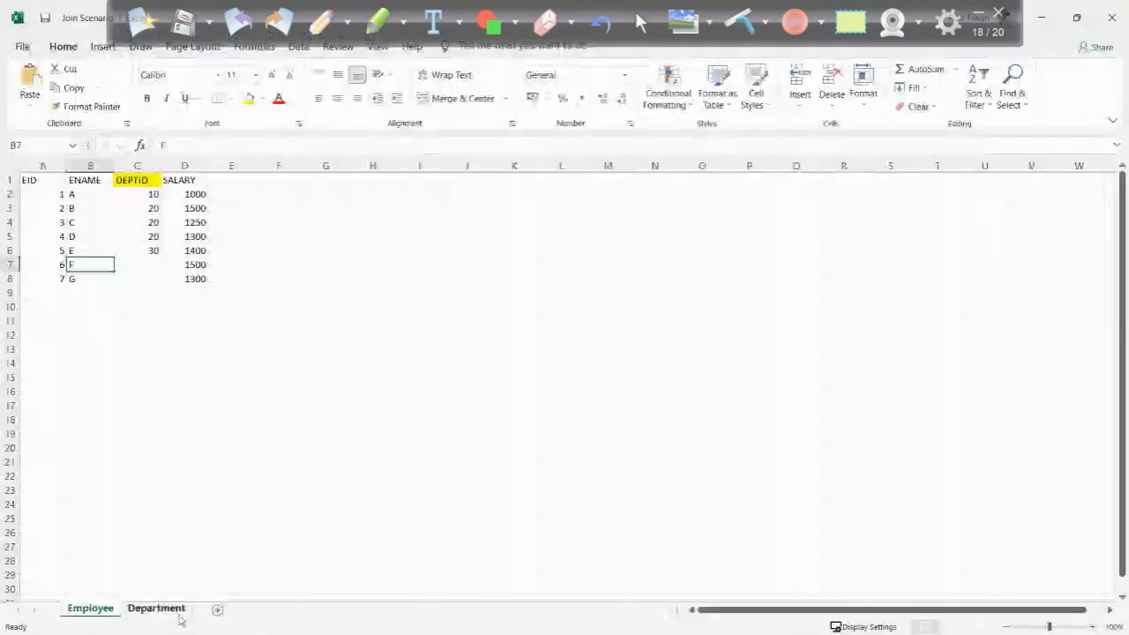
- Copy the Department table (A1:B5) and paste it at G1 on the Employee sheet
left_click(172, 605)
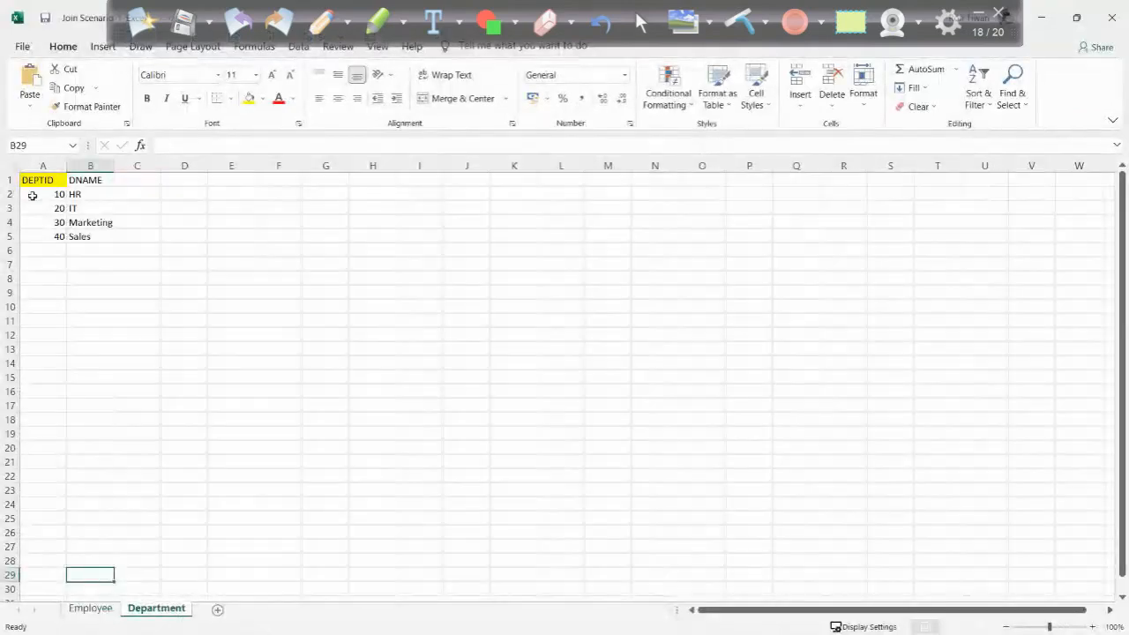
left_click_drag(41, 182, 91, 235)
key("ctrl+c")
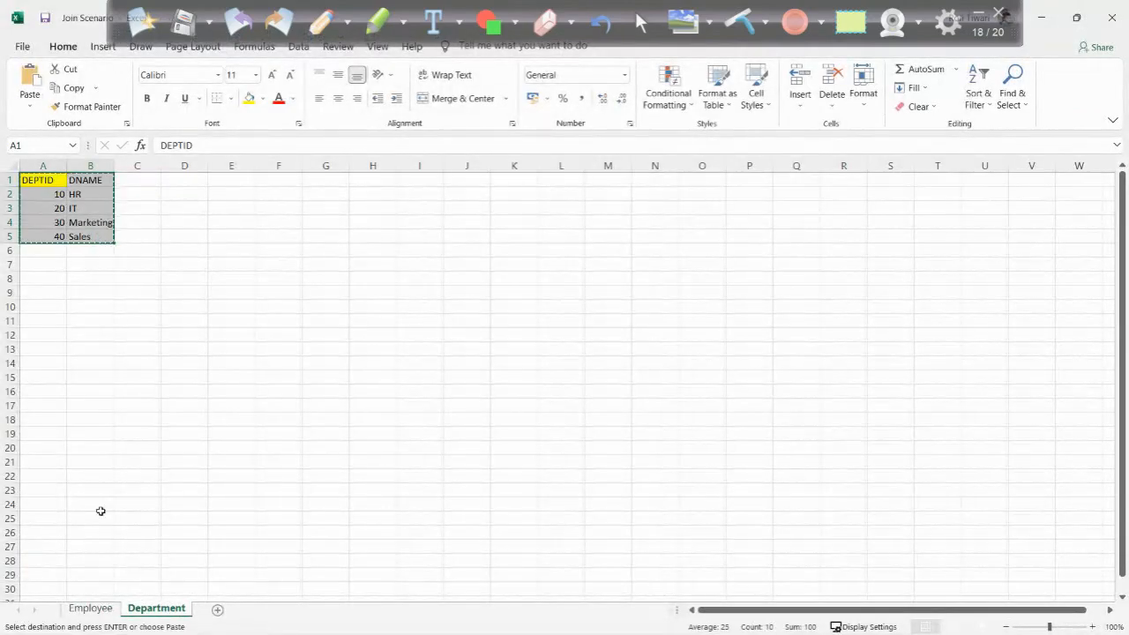
left_click(90, 607)
left_click(304, 181)
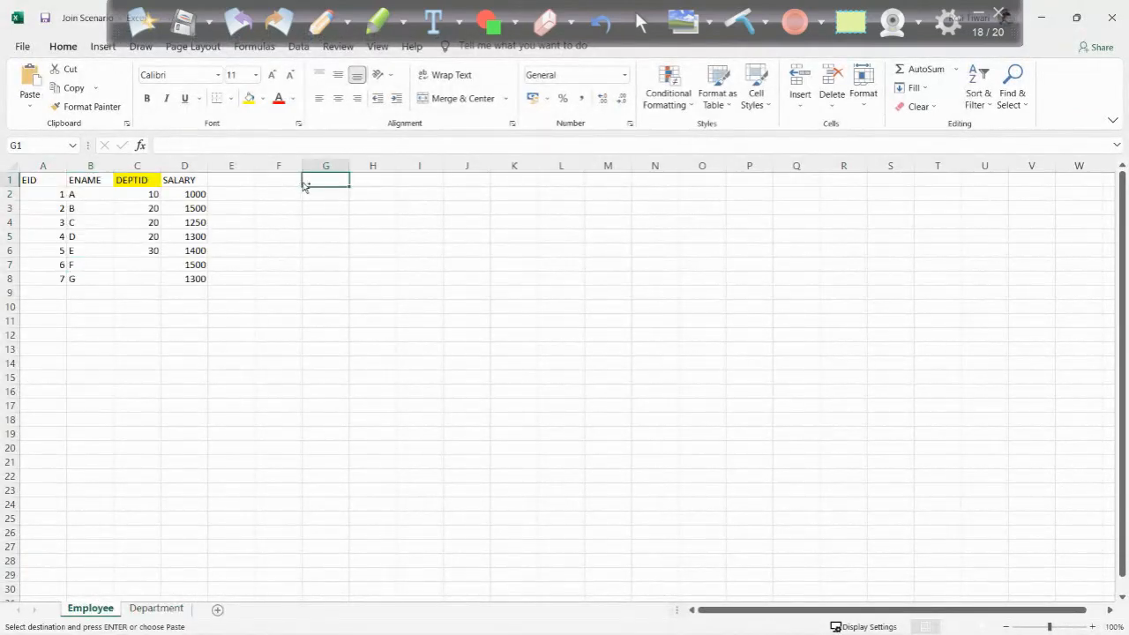
key("ctrl+v")
left_click(369, 348)
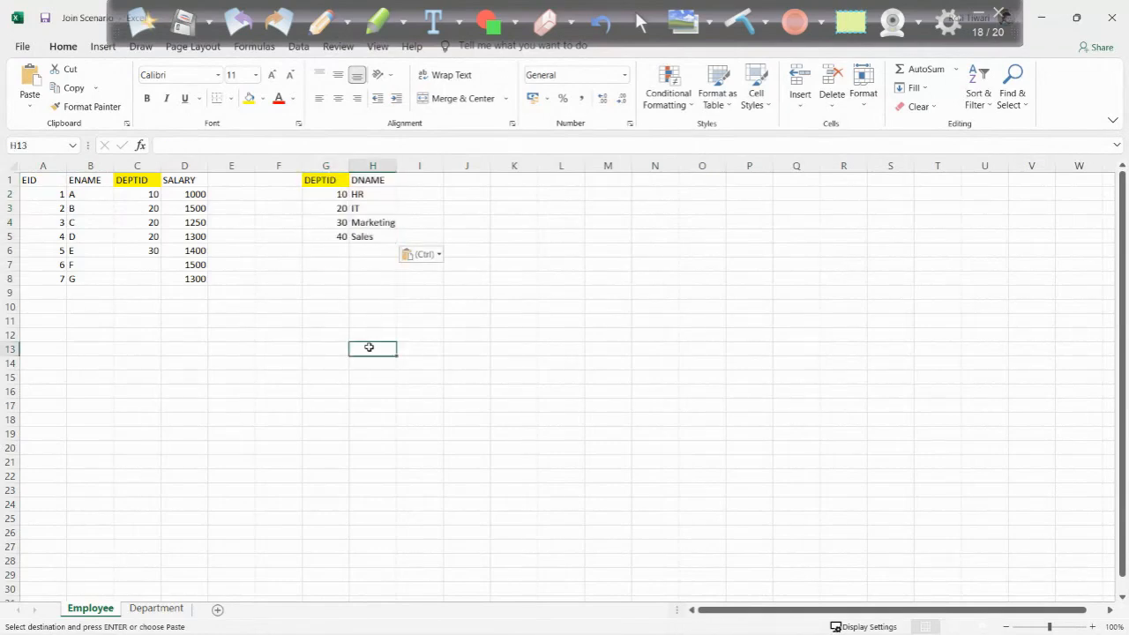
- Circle both DEPTID headers with the pen and handwrite "Inner join" to the right of the tables
left_click(321, 24)
mouse_move(116, 166)
left_mouse_down()
mouse_move(155, 180)
mouse_move(117, 167)
left_mouse_up()
mouse_move(303, 180)
left_mouse_down()
mouse_move(360, 189)
mouse_move(315, 152)
left_mouse_up()
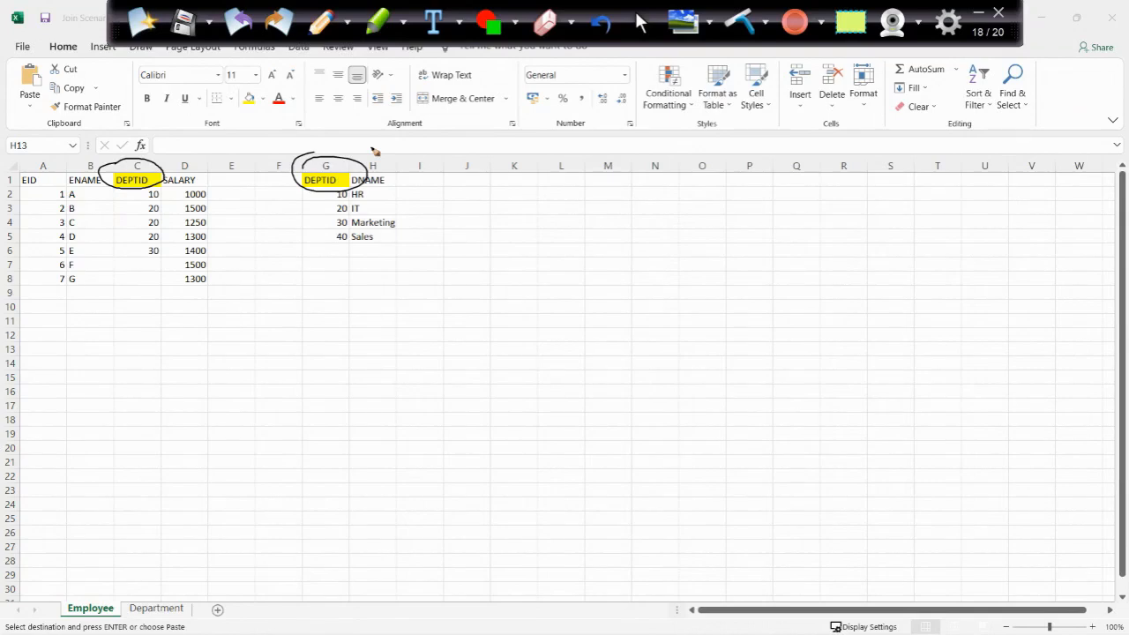
left_click_drag(593, 173, 616, 169)
mouse_move(609, 171)
left_mouse_down()
mouse_move(610, 188)
mouse_move(721, 192)
left_mouse_up()
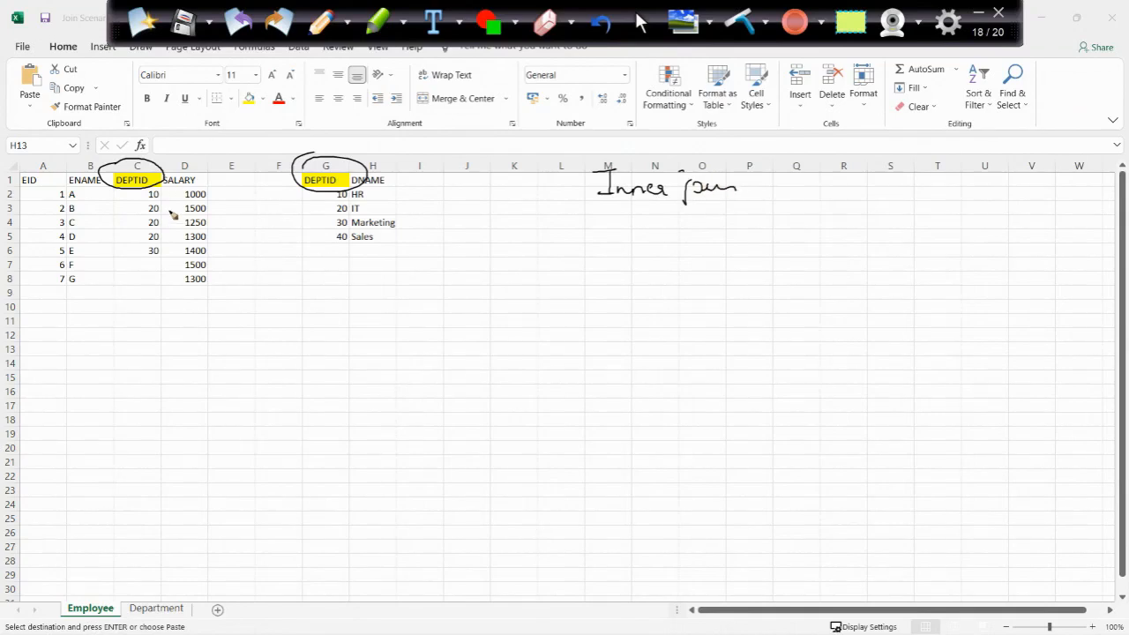
- Draw lines linking each employee's DEPTID 10, 20 or 30 to the matching department row
left_click_drag(164, 199, 333, 189)
left_click_drag(165, 210, 346, 208)
mouse_move(162, 227)
left_mouse_down()
mouse_move(346, 208)
mouse_move(185, 236)
mouse_move(345, 209)
left_mouse_up()
left_click_drag(163, 256, 345, 224)
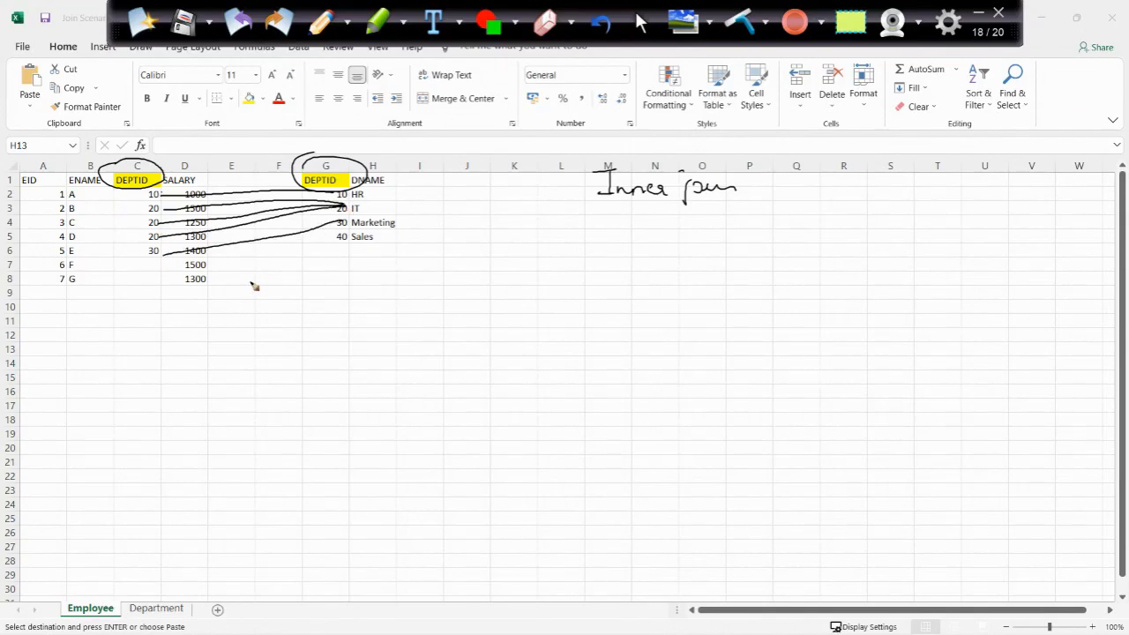
- Strike out the Sales row and employees 6 and 7, and sketch a Venn diagram with the overlap shaded
left_click_drag(336, 238, 371, 242)
mouse_move(50, 265)
left_mouse_down()
mouse_move(88, 280)
mouse_move(106, 269)
mouse_move(155, 278)
mouse_move(178, 269)
mouse_move(224, 282)
left_mouse_up()
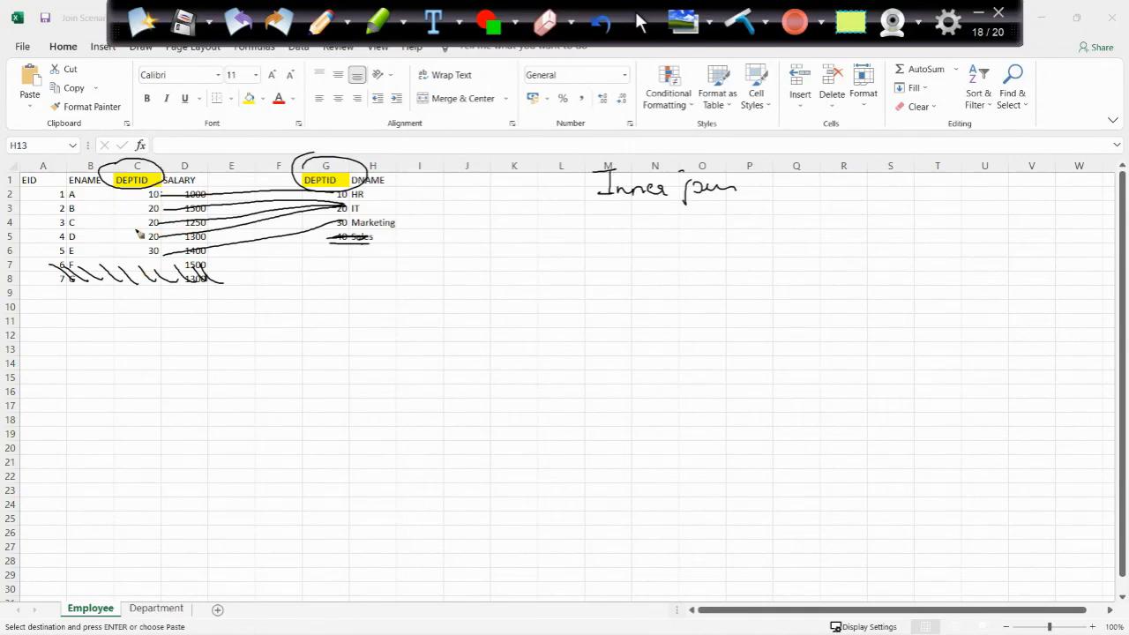
mouse_move(657, 235)
left_mouse_down()
mouse_move(625, 277)
mouse_move(674, 248)
mouse_move(657, 274)
mouse_move(668, 245)
mouse_move(690, 240)
left_mouse_up()
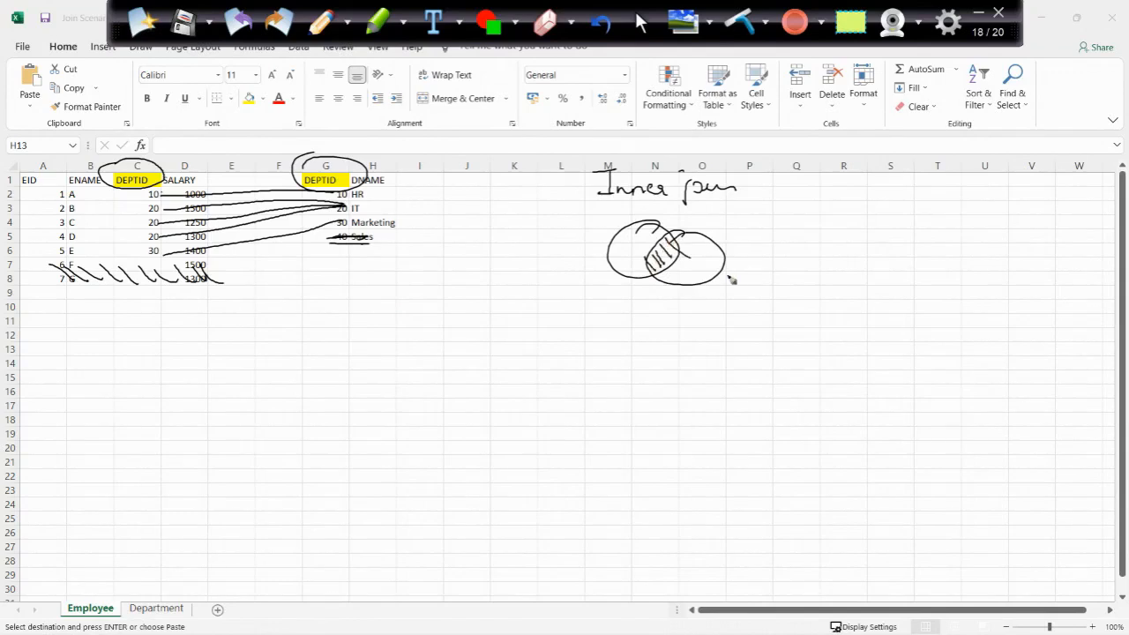
- On a fresh annotation page, handwrite an underlined "Left outer join" and draw a Venn diagram with the left circle hatched
left_click(144, 30)
mouse_move(647, 156)
left_mouse_down()
mouse_move(650, 187)
mouse_move(677, 200)
mouse_move(701, 179)
mouse_move(750, 177)
mouse_move(797, 212)
mouse_move(813, 180)
mouse_move(845, 187)
mouse_move(638, 192)
left_mouse_up()
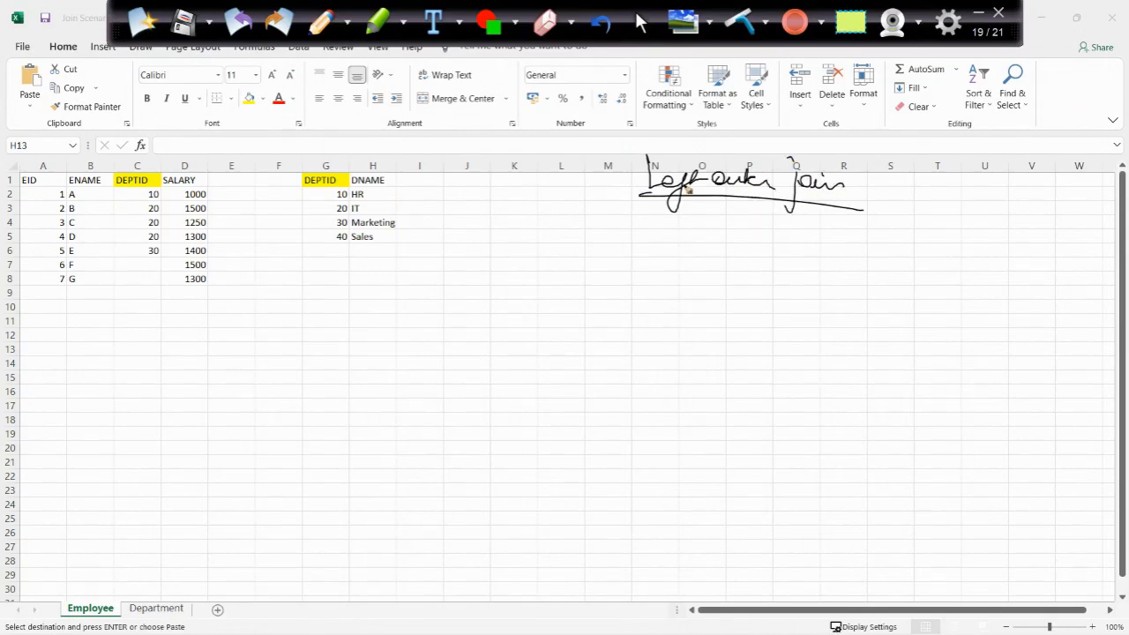
left_click_drag(650, 238, 631, 250)
mouse_move(708, 253)
left_mouse_down()
mouse_move(672, 272)
mouse_move(706, 251)
left_mouse_up()
left_click_drag(614, 270, 649, 301)
mouse_move(621, 250)
left_mouse_down()
mouse_move(661, 300)
mouse_move(683, 295)
left_mouse_up()
left_click_drag(671, 243, 685, 309)
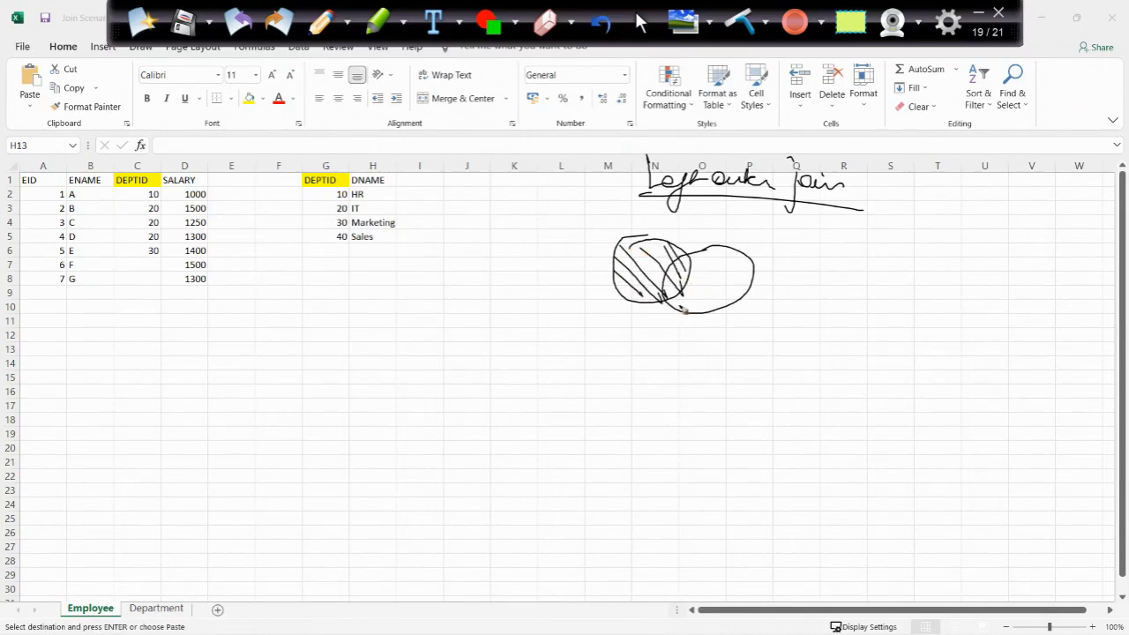
- Handwrite "Left" above the employee table and an underlined "Right" above the department table
mouse_move(38, 125)
left_mouse_down()
mouse_move(42, 153)
mouse_move(55, 142)
left_mouse_up()
mouse_move(67, 129)
left_mouse_down()
mouse_move(51, 182)
mouse_move(76, 141)
left_mouse_up()
left_click_drag(74, 129, 90, 144)
mouse_move(313, 107)
left_mouse_down()
mouse_move(312, 135)
mouse_move(402, 141)
mouse_move(308, 161)
left_mouse_up()
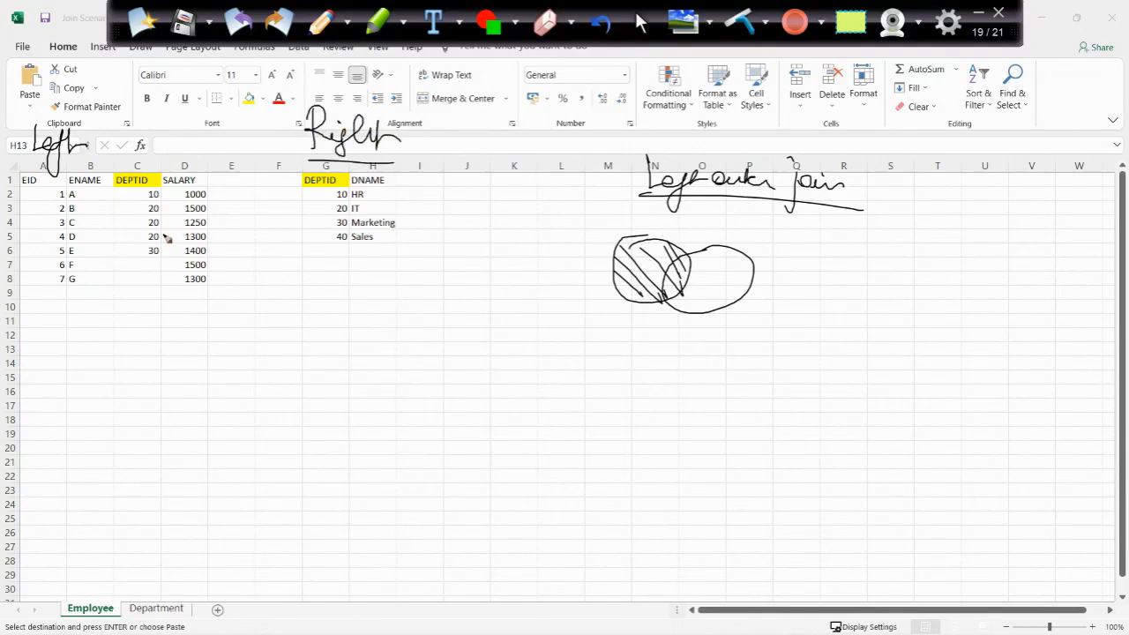
- Circle the employee table and the first three departments, strike out Sales, and write "Null" beside employees 6 and 7
mouse_move(18, 173)
left_mouse_down()
mouse_move(216, 298)
mouse_move(4, 231)
mouse_move(19, 166)
left_mouse_up()
mouse_move(380, 173)
left_mouse_down()
mouse_move(388, 231)
mouse_move(309, 225)
mouse_move(428, 207)
mouse_move(333, 240)
mouse_move(385, 236)
left_mouse_up()
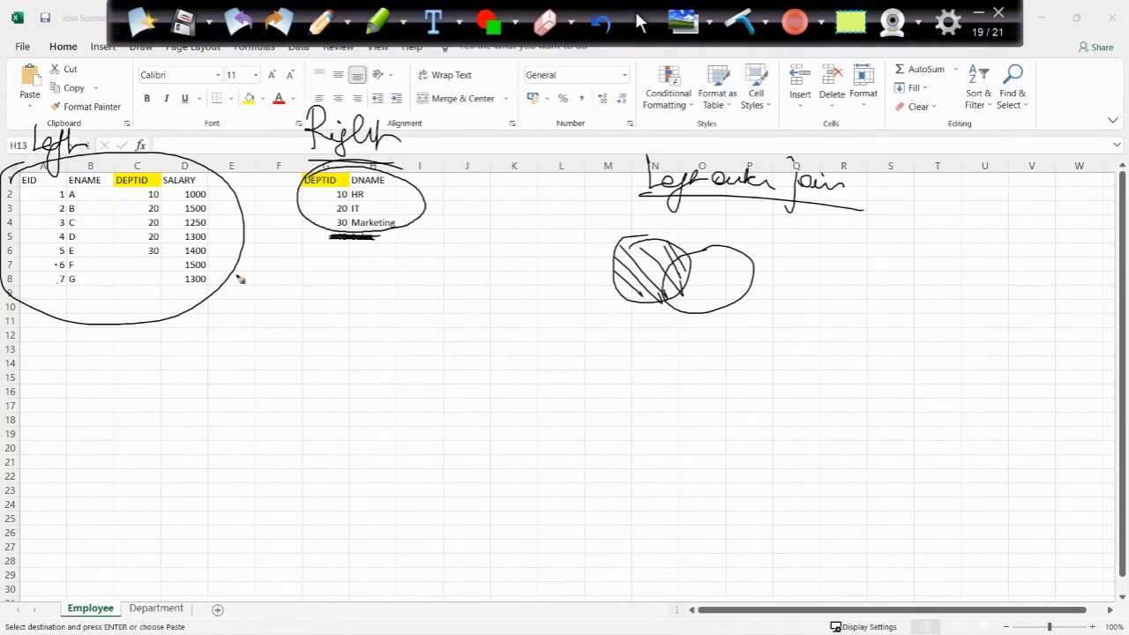
mouse_move(245, 272)
left_mouse_down()
mouse_move(281, 269)
mouse_move(249, 284)
mouse_move(296, 284)
left_mouse_up()
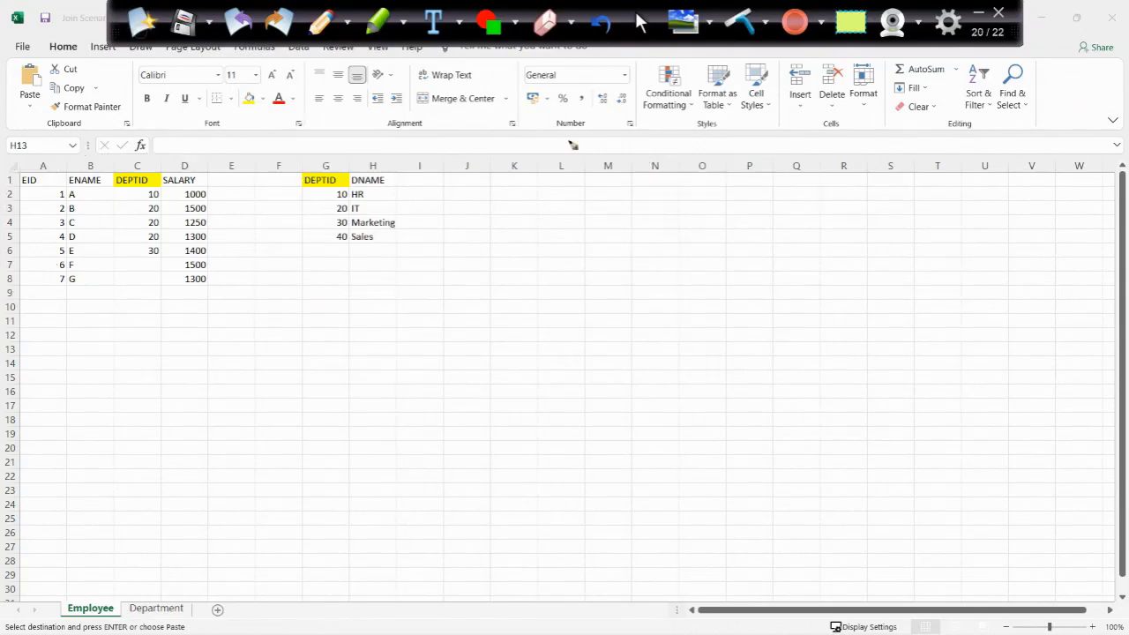
- On a fresh page titled "Right outer join", mark all departments and employees 1–5, cross out employees 6 and 7, and write three Nulls below
mouse_move(618, 138)
left_mouse_down()
mouse_move(648, 171)
mouse_move(673, 149)
mouse_move(758, 179)
mouse_move(710, 170)
mouse_move(873, 203)
mouse_move(604, 182)
left_mouse_up()
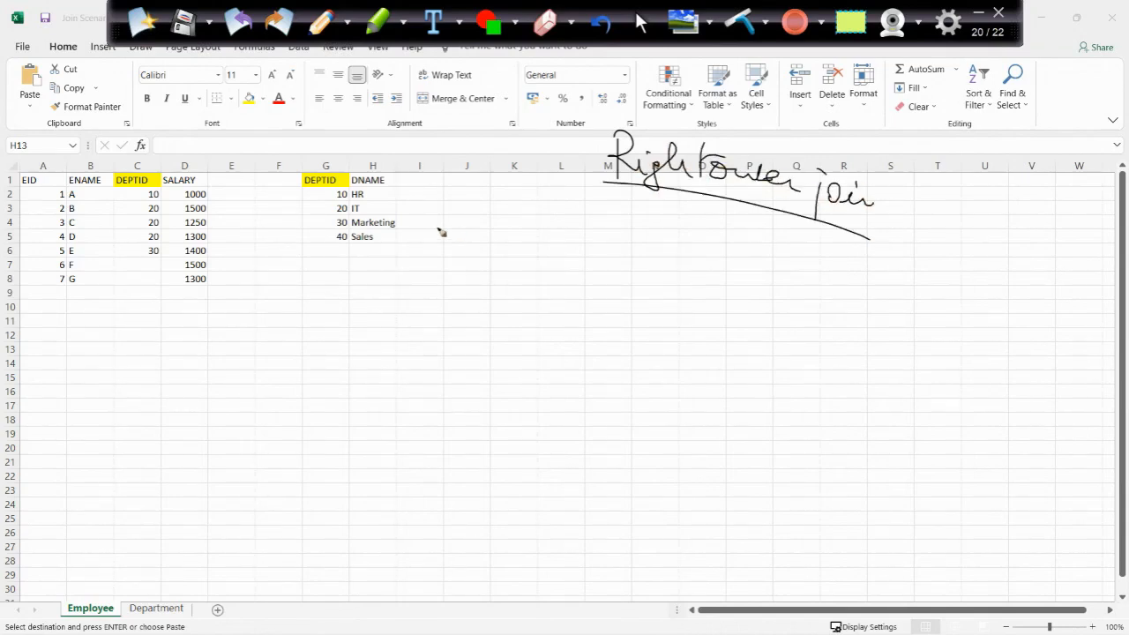
left_click_drag(305, 170, 366, 144)
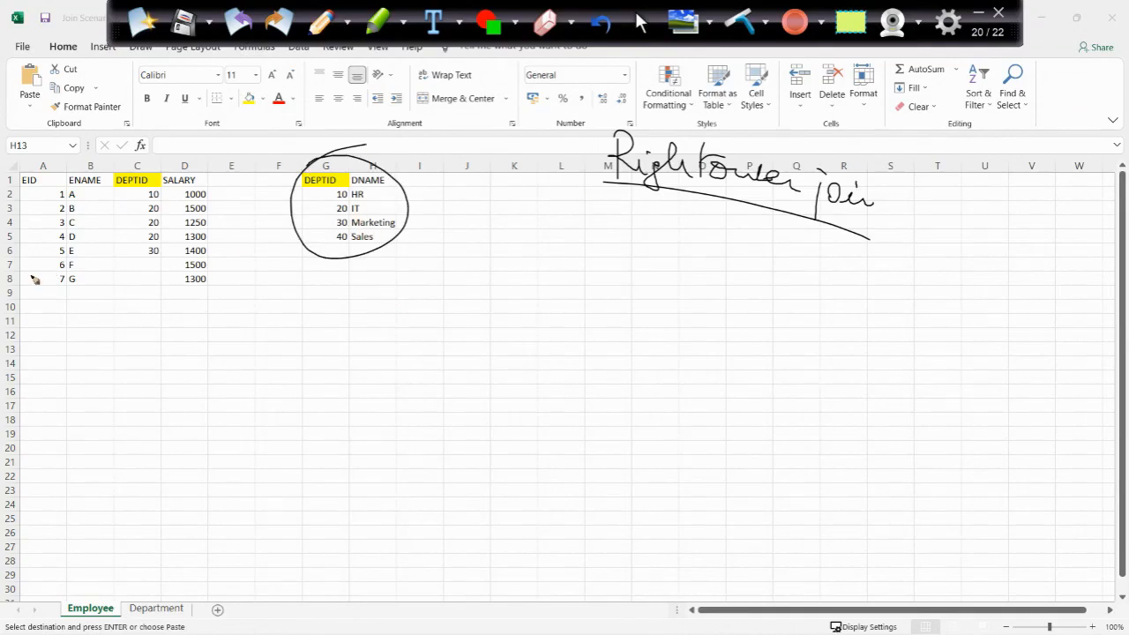
mouse_move(14, 258)
left_mouse_down()
mouse_move(187, 261)
mouse_move(221, 166)
mouse_move(25, 159)
mouse_move(13, 254)
mouse_move(141, 289)
mouse_move(217, 278)
left_mouse_up()
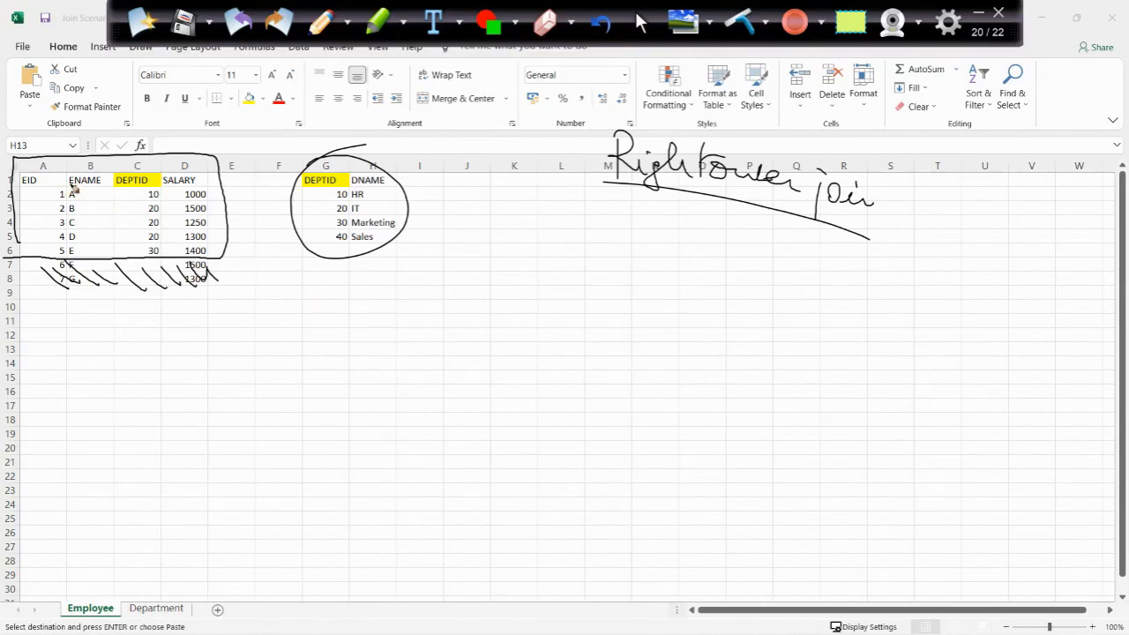
mouse_move(36, 323)
left_mouse_down()
mouse_move(76, 309)
mouse_move(174, 327)
mouse_move(226, 309)
mouse_move(223, 325)
left_mouse_up()
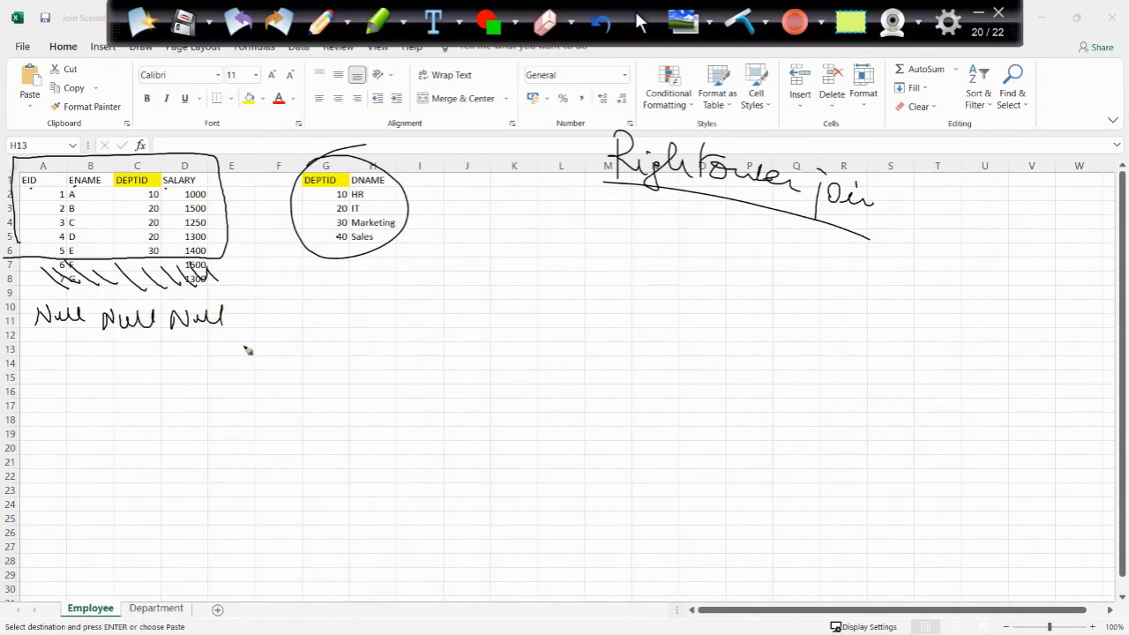
- On a fresh annotation page, handwrite an underlined "Full outer join" and circle both the employee and department tables
left_click(147, 21)
left_click_drag(575, 106, 567, 148)
mouse_move(556, 109)
left_mouse_down()
mouse_move(603, 104)
mouse_move(590, 125)
left_mouse_up()
mouse_move(592, 128)
left_mouse_down()
mouse_move(822, 189)
mouse_move(549, 158)
left_mouse_up()
mouse_move(97, 166)
left_mouse_down()
mouse_move(234, 242)
mouse_move(88, 170)
left_mouse_up()
mouse_move(300, 146)
left_mouse_down()
mouse_move(387, 160)
mouse_move(349, 155)
left_mouse_up()
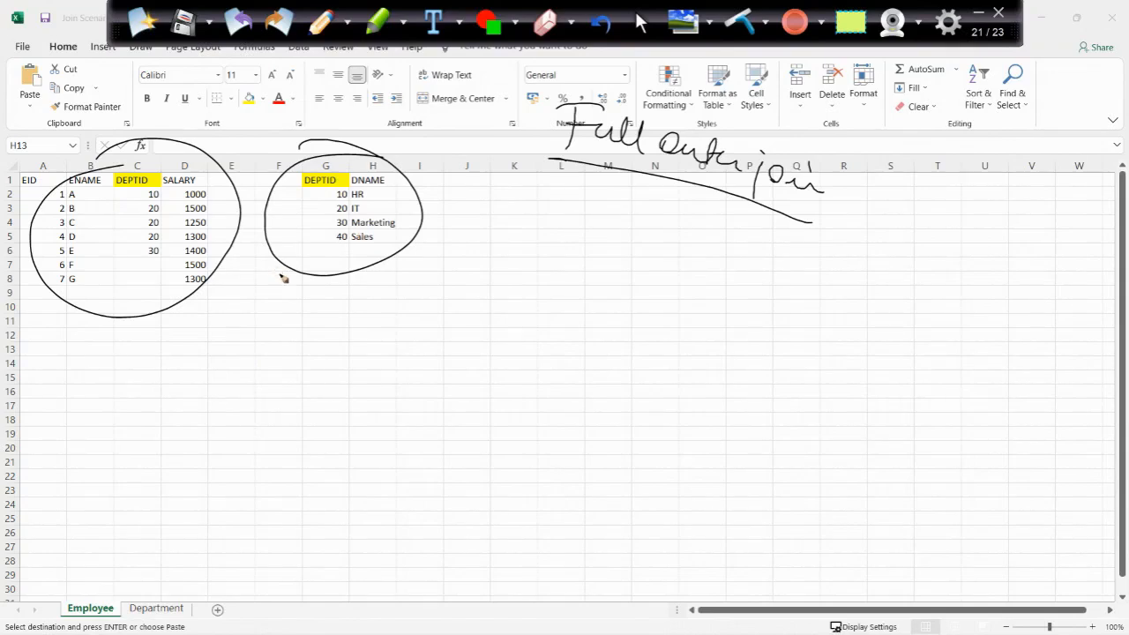
- Mark nulls beside employees 6 and 7, circle the Sales row, and draw blank dashes below the employee columns
left_click_drag(228, 266, 289, 276)
left_click_drag(346, 226, 395, 222)
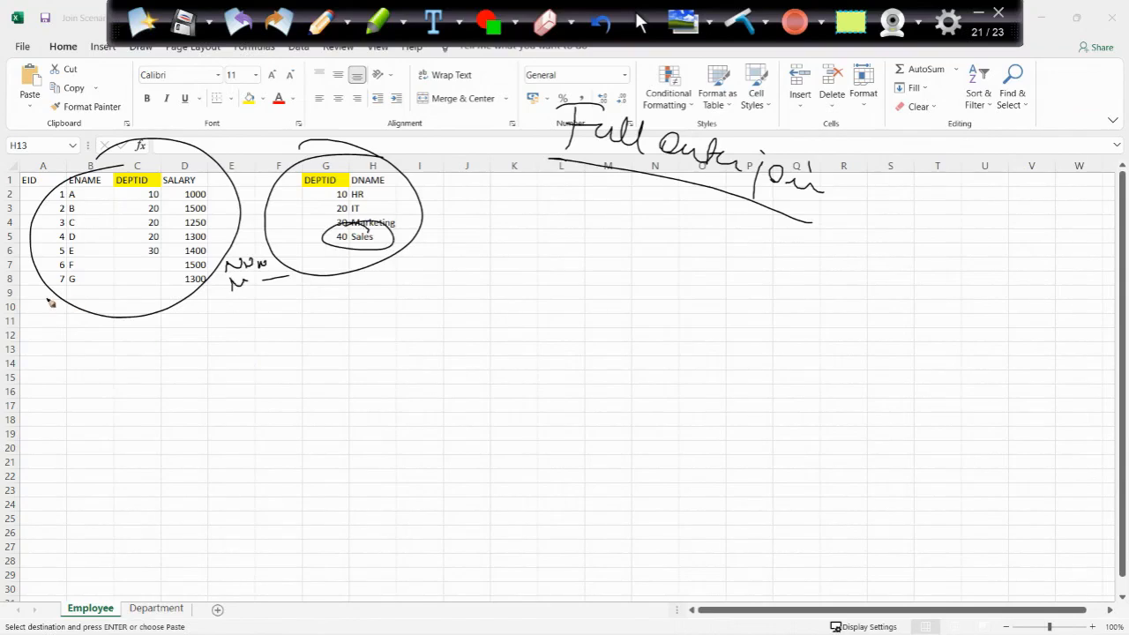
left_click_drag(38, 299, 55, 295)
left_click_drag(73, 304, 202, 299)
- Draw two overlapping circles below the Full outer join title and hatch both completely
left_click_drag(598, 199, 593, 196)
left_click_drag(666, 222, 605, 238)
left_click_drag(535, 217, 569, 259)
left_click_drag(564, 203, 589, 265)
mouse_move(581, 199)
left_mouse_down()
mouse_move(617, 263)
mouse_move(637, 267)
left_mouse_up()
mouse_move(637, 217)
left_mouse_down()
mouse_move(665, 279)
mouse_move(684, 280)
left_mouse_up()
left_click_drag(678, 226, 702, 275)
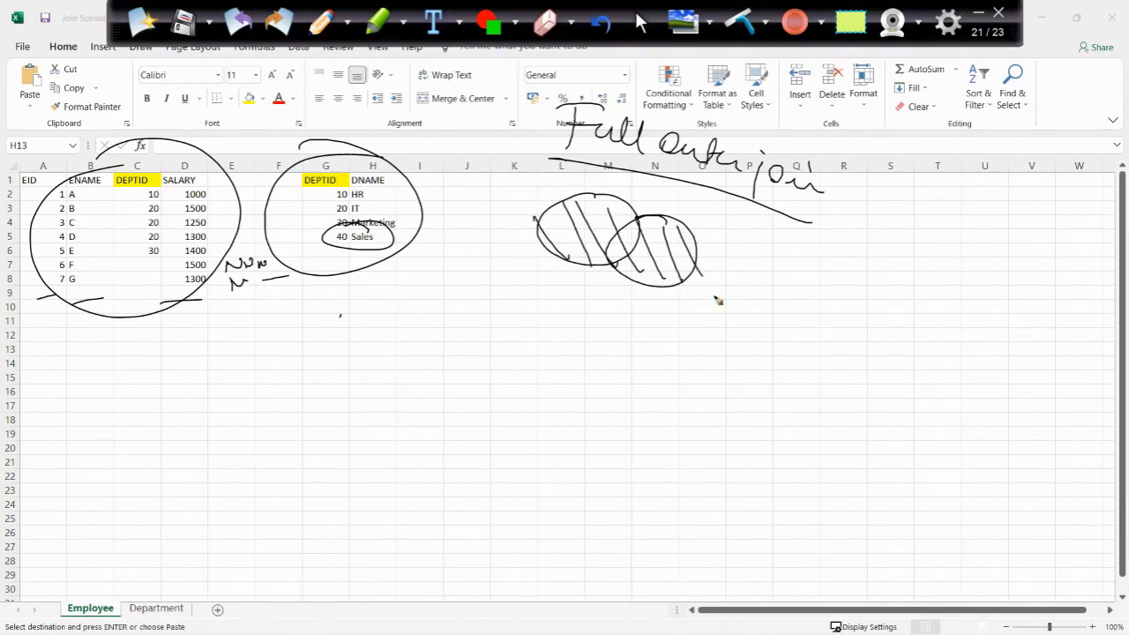
- Start a fresh annotation page, switch to the Corona Current Status workbook in Excel and select all state names on the Vaccination Status sheet
left_click(144, 21)
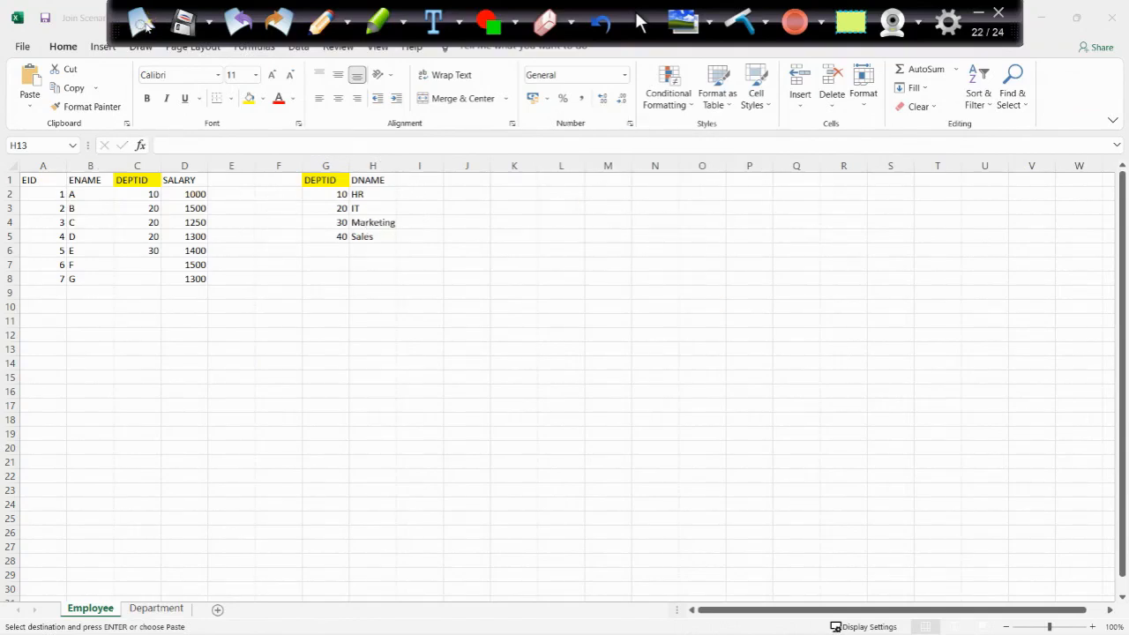
key("super+Tab")
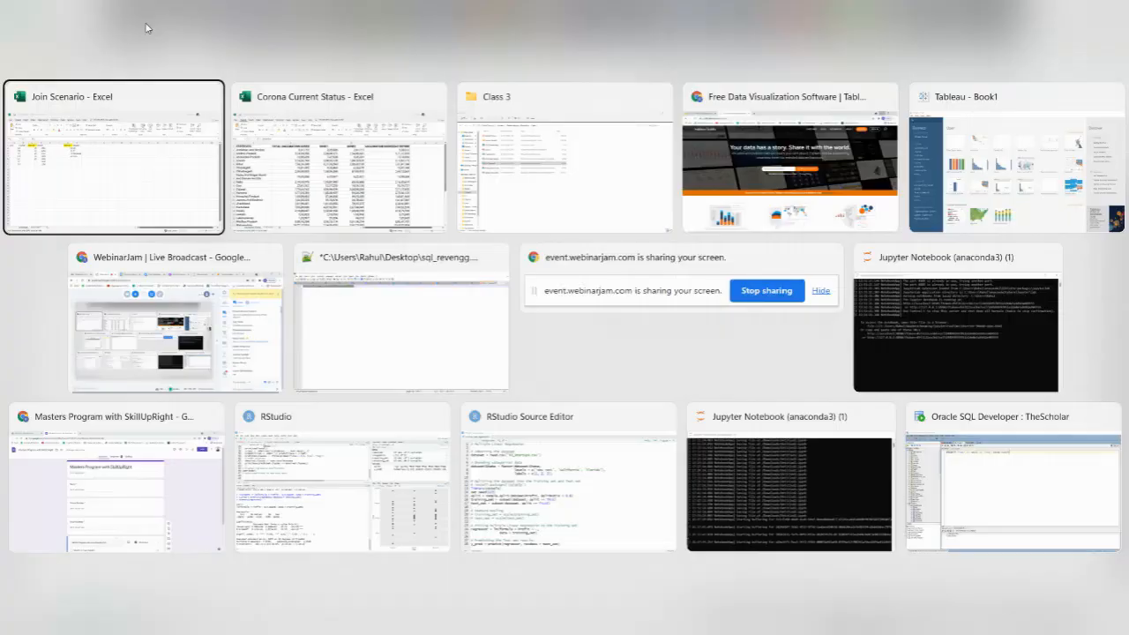
left_click(340, 159)
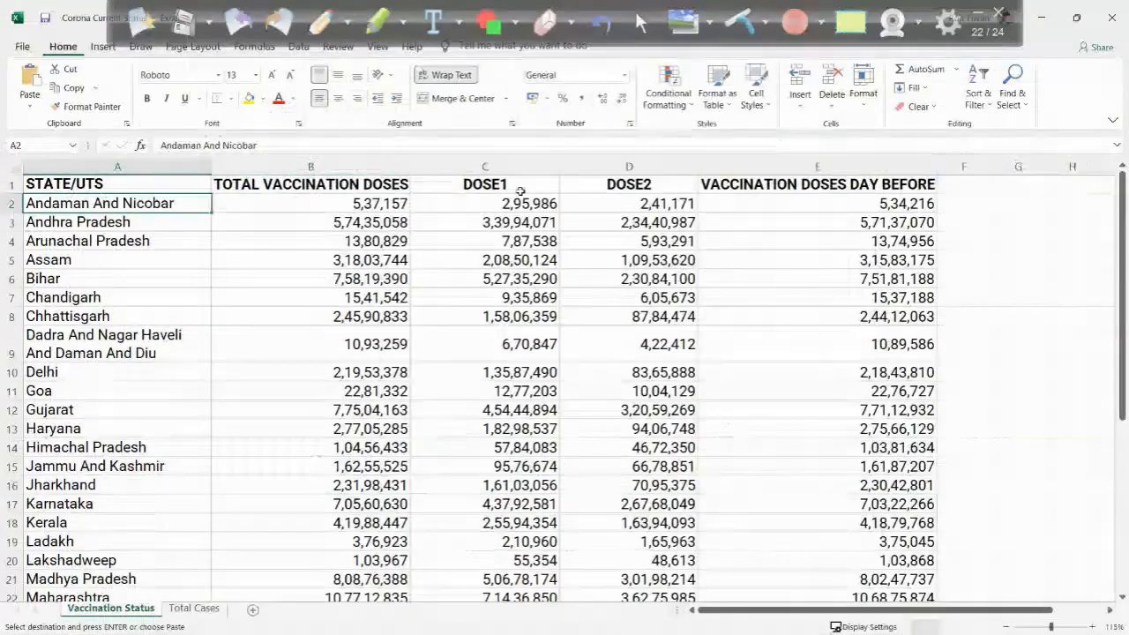
key("ctrl+shift+Down")
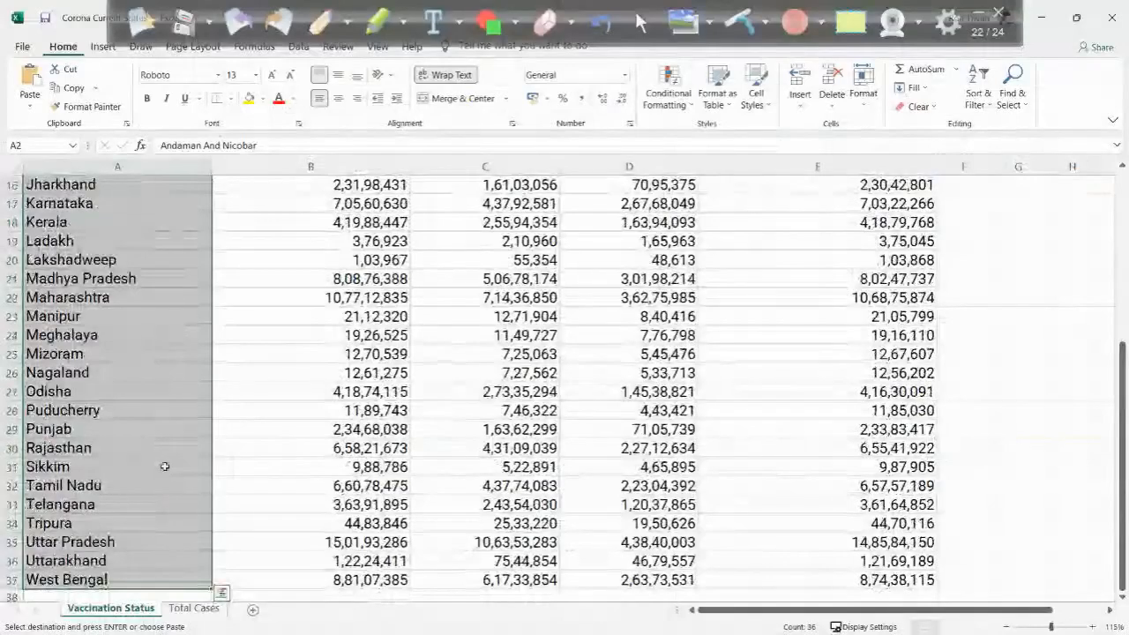
- Select all state names in the STATE/UTS column of the Total Cases sheet and review its columns
left_click(197, 611)
left_click(91, 198)
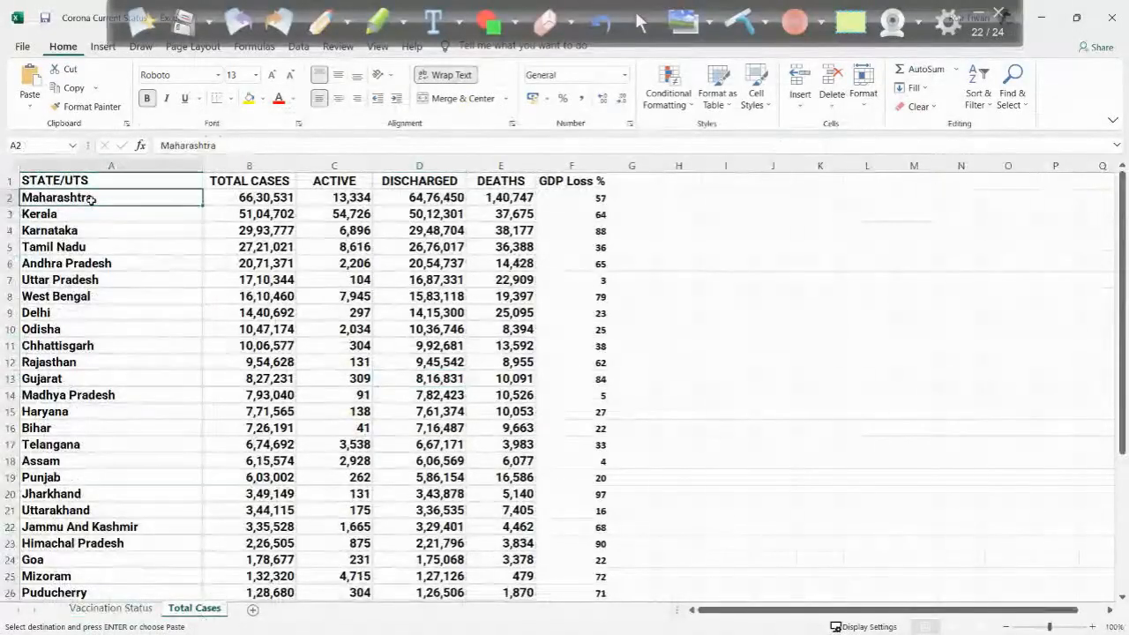
key("ctrl+shift+Down")
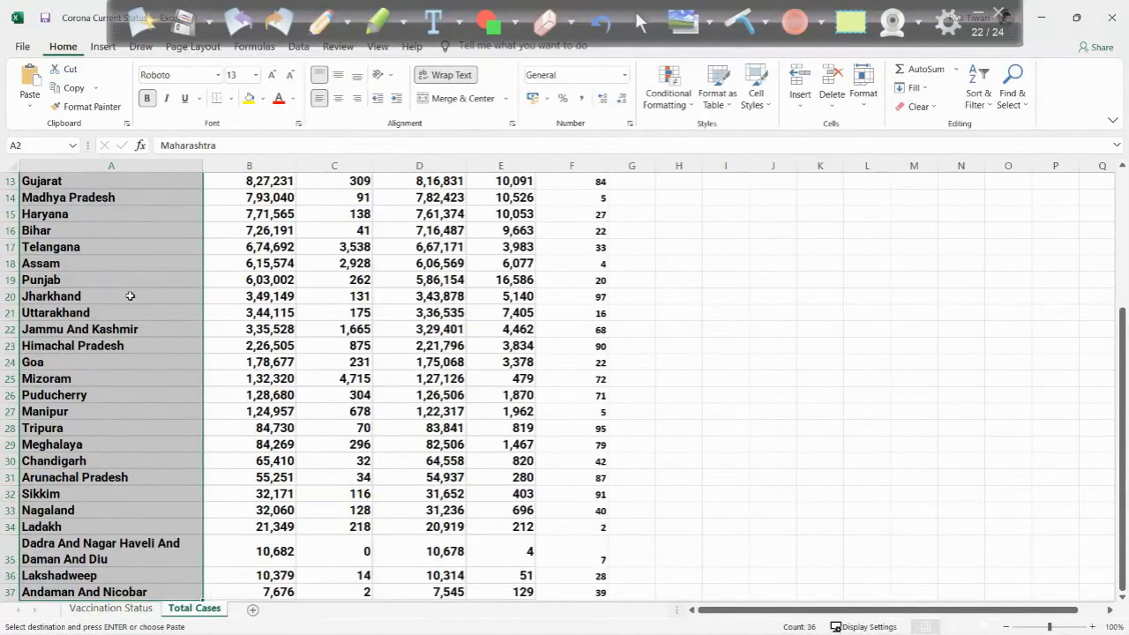
scroll(129, 296, "up", 4)
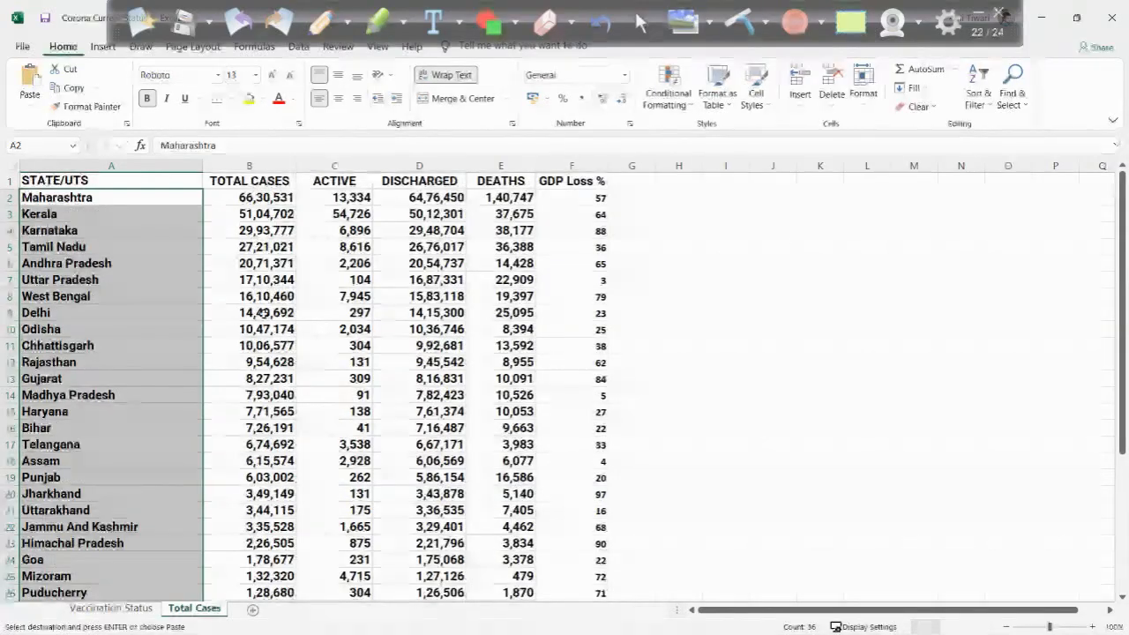
- Switch to Tableau and connect to the Corona Current Status Excel workbook stored on the Desktop
key("super")
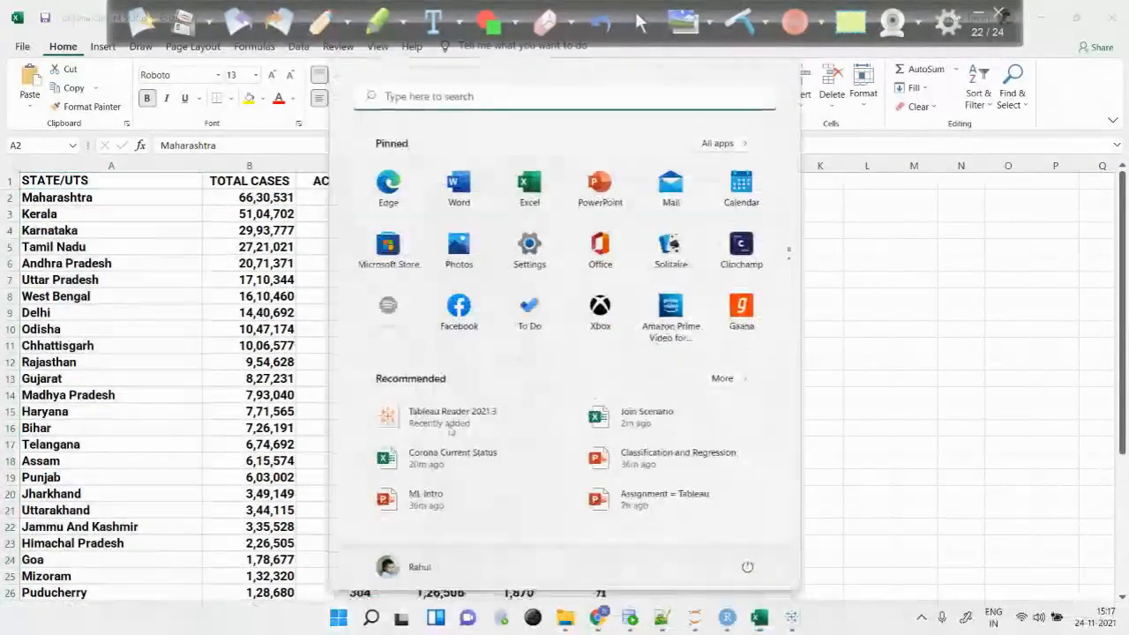
left_click(792, 617)
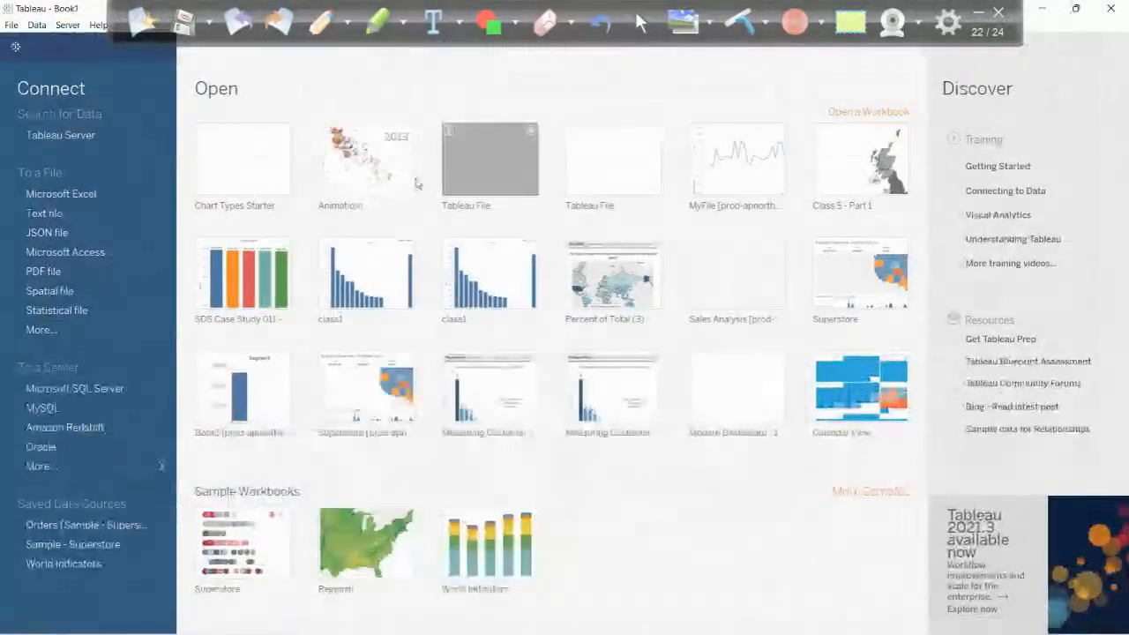
left_click(48, 197)
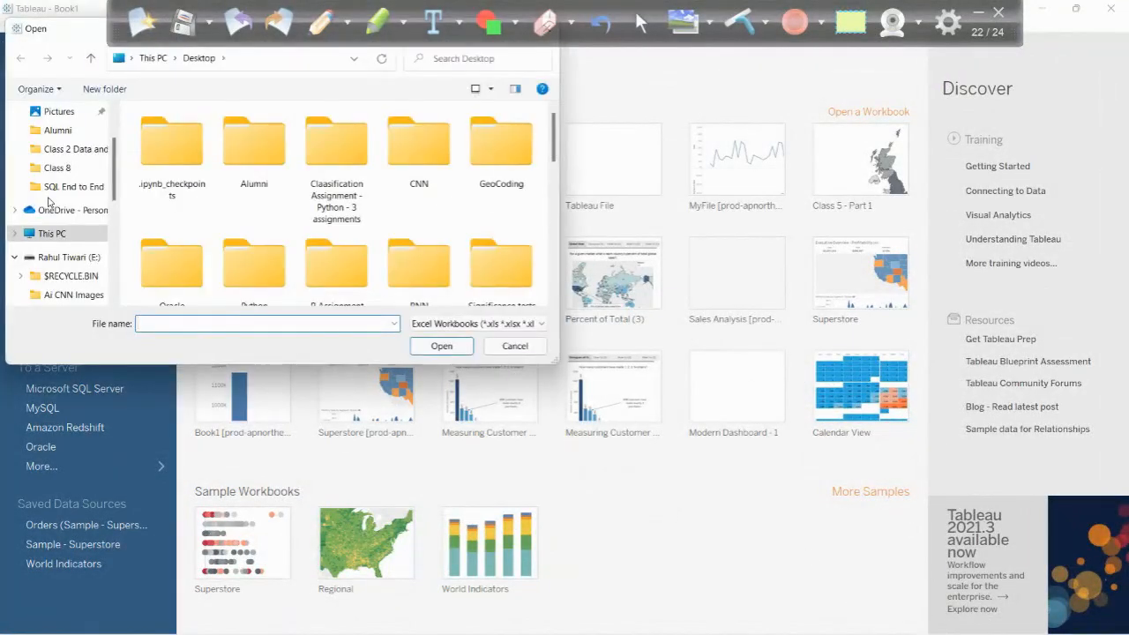
scroll(58, 175, "up", 2)
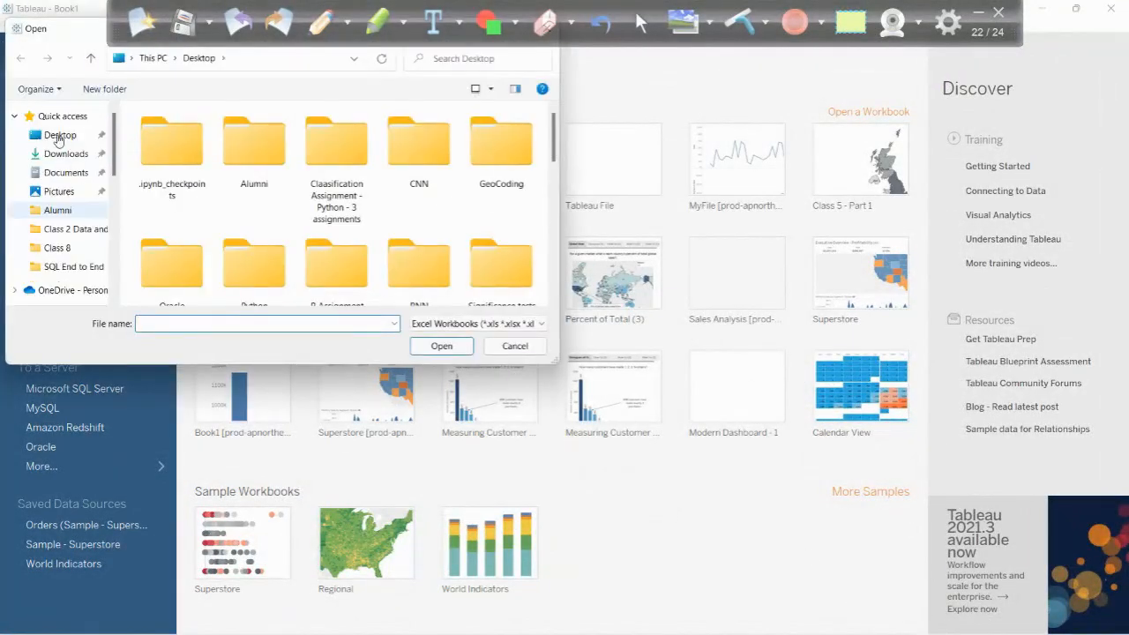
scroll(176, 156, "down", 5)
left_click(176, 155)
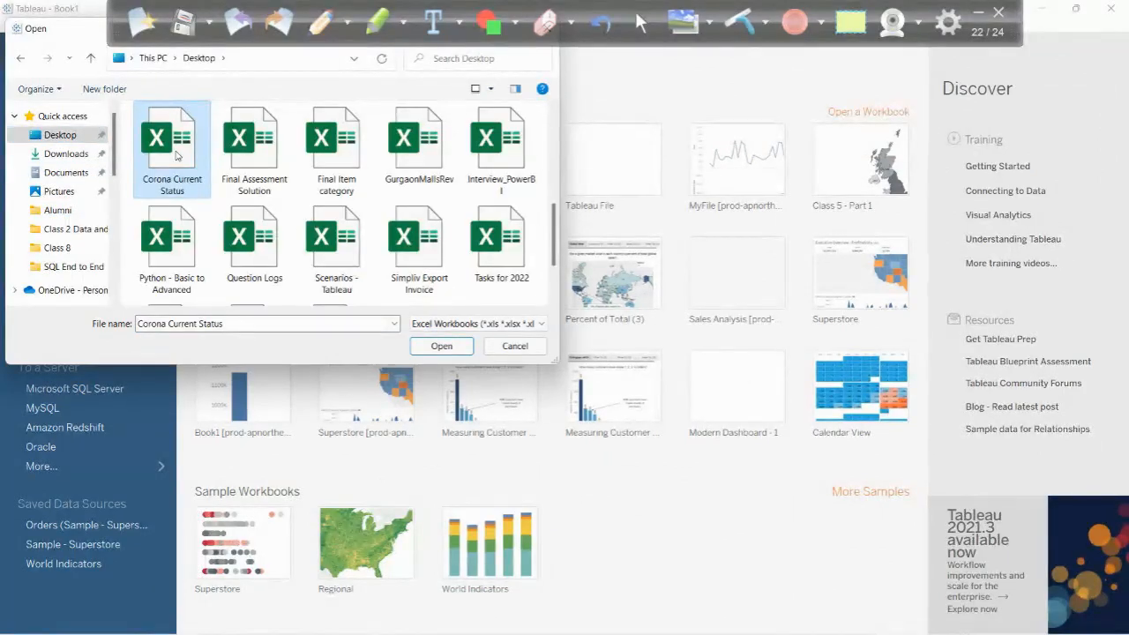
scroll(176, 155, "up", 5)
scroll(176, 155, "down", 4)
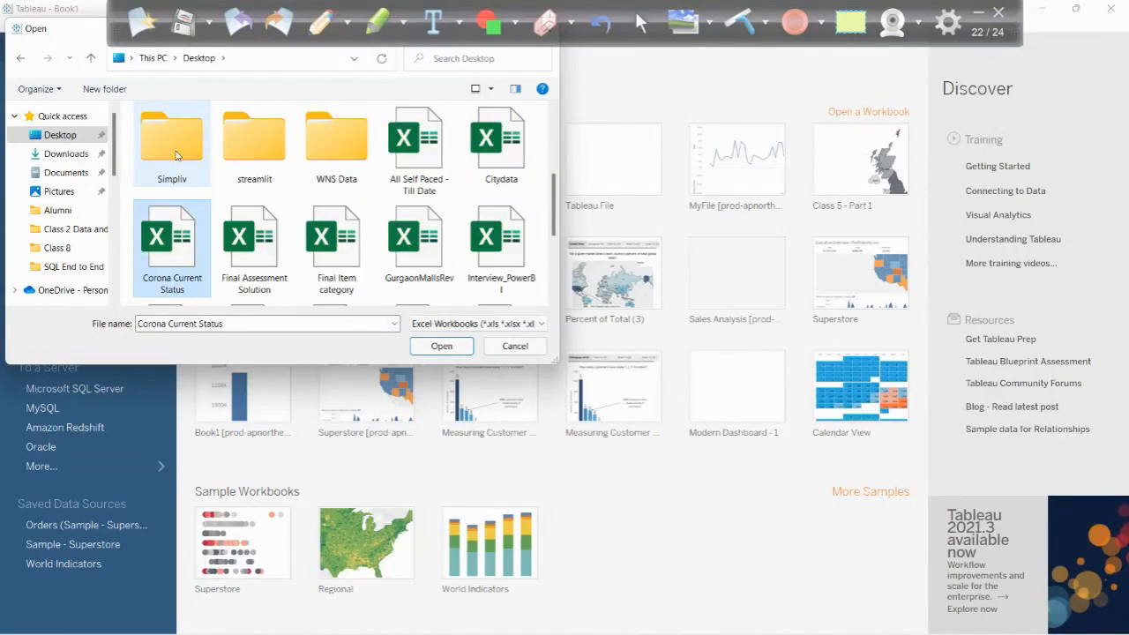
key("Return")
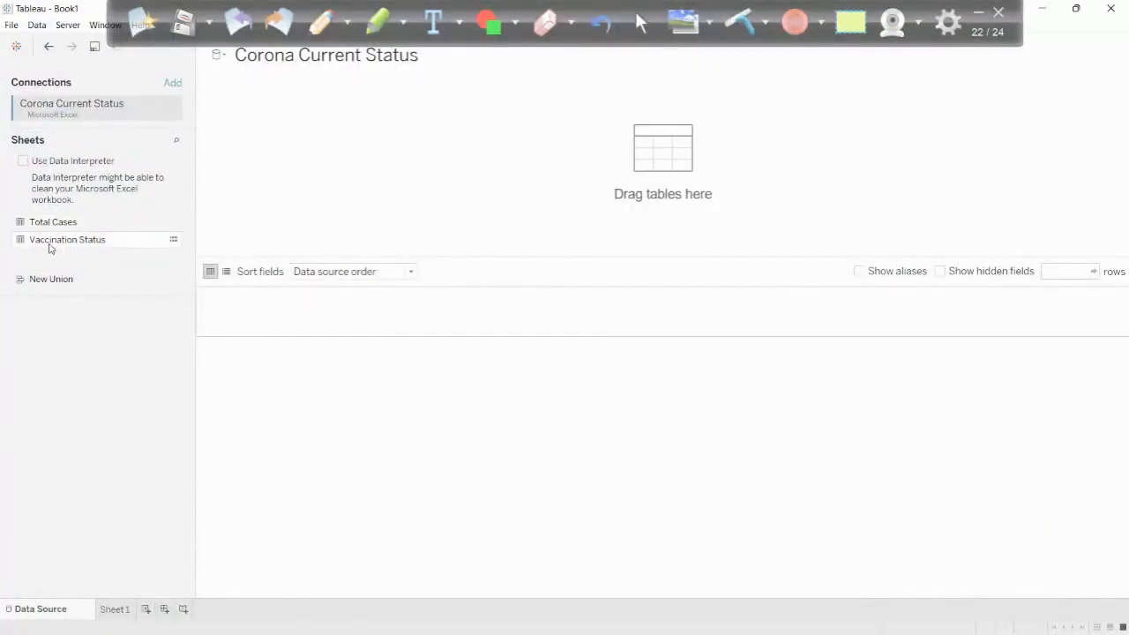
- Add the Total Cases sheet to the data source, open its physical table view and join Vaccination Status to it
left_click_drag(53, 223, 282, 179)
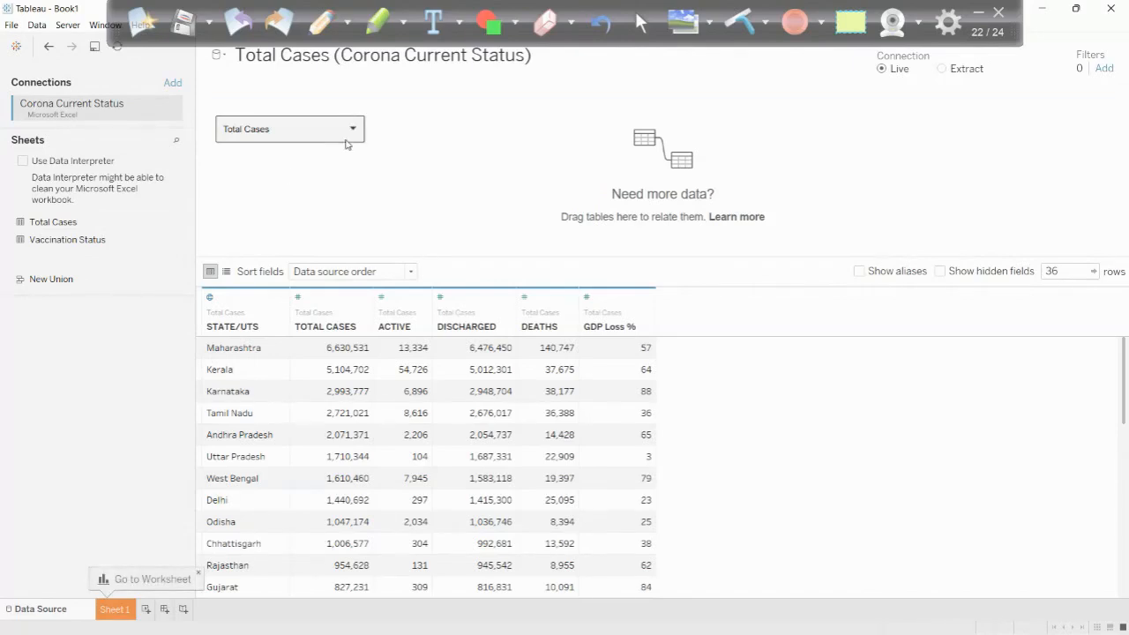
left_click(354, 131)
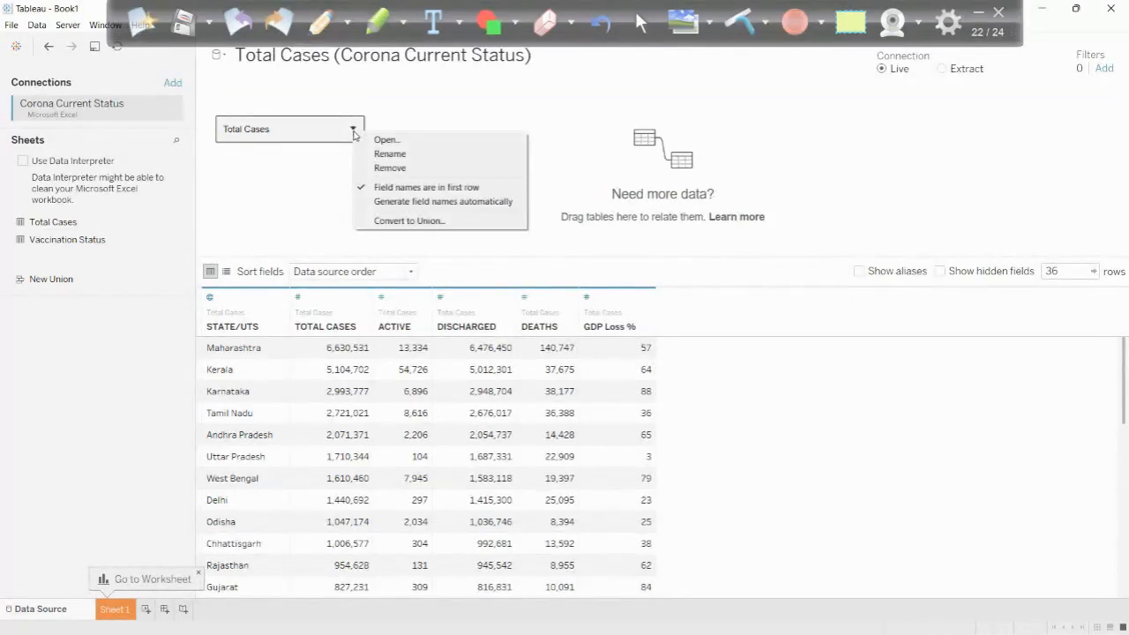
left_click(367, 141)
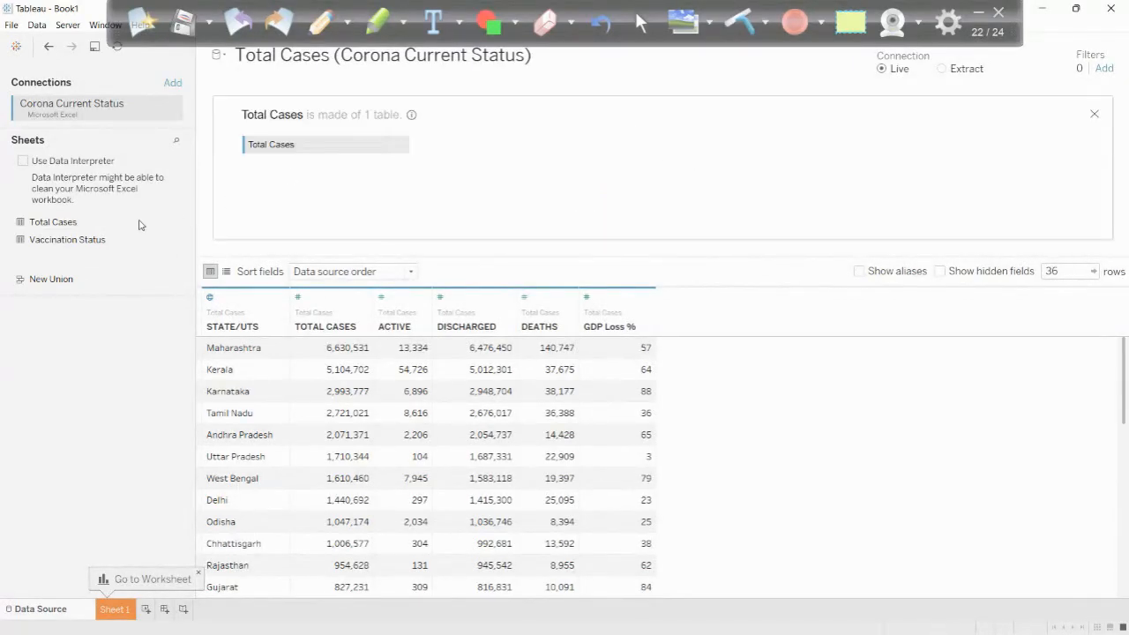
left_click_drag(132, 239, 491, 174)
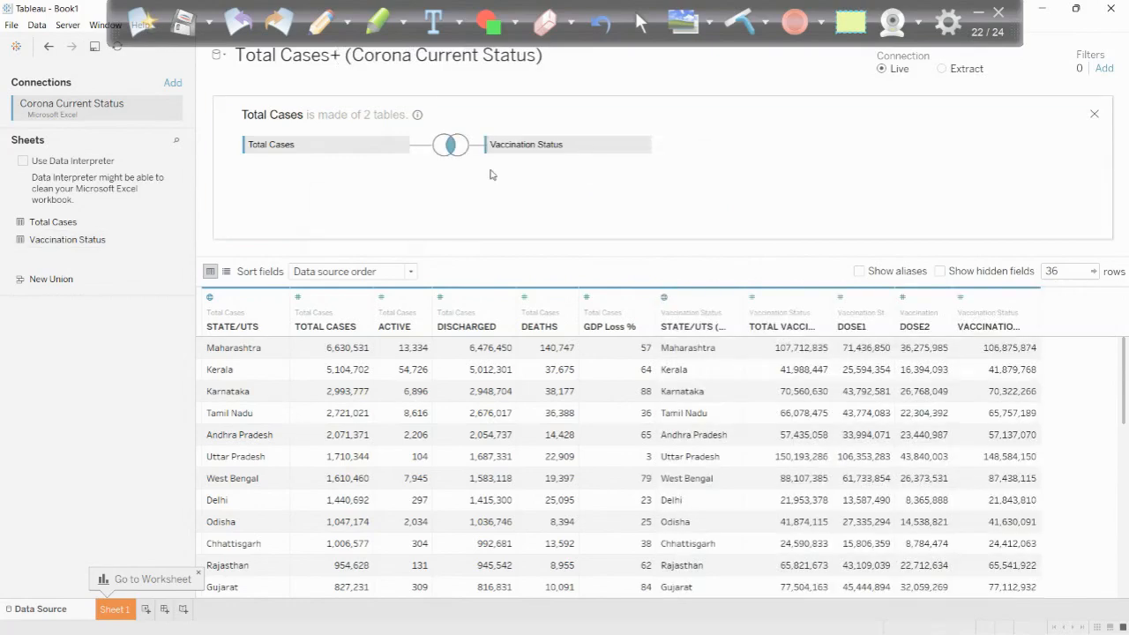
- Cycle the join between Total Cases and Vaccination Status through Left, Right and Full Outer, and set it back to Inner
left_click(451, 145)
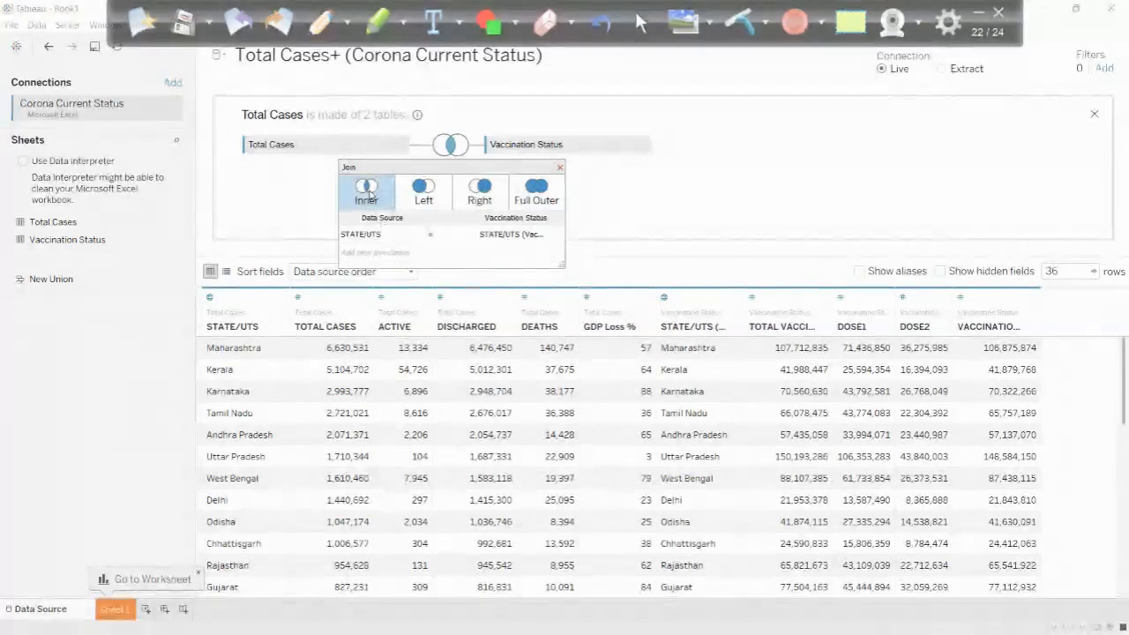
left_click(420, 187)
left_click(479, 190)
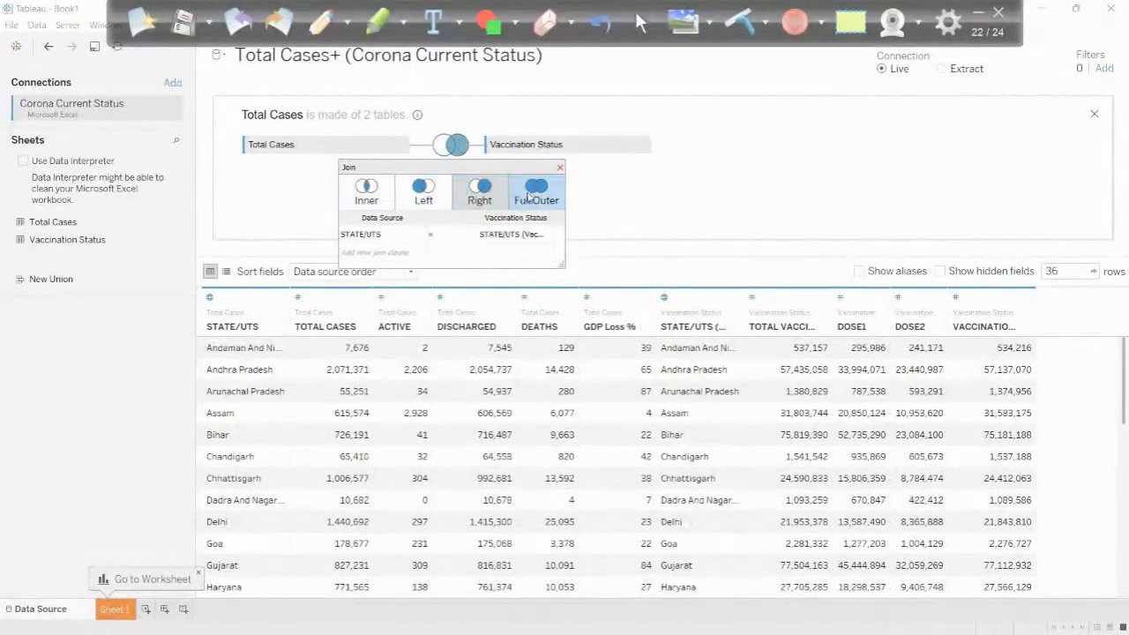
left_click(535, 192)
left_click(358, 190)
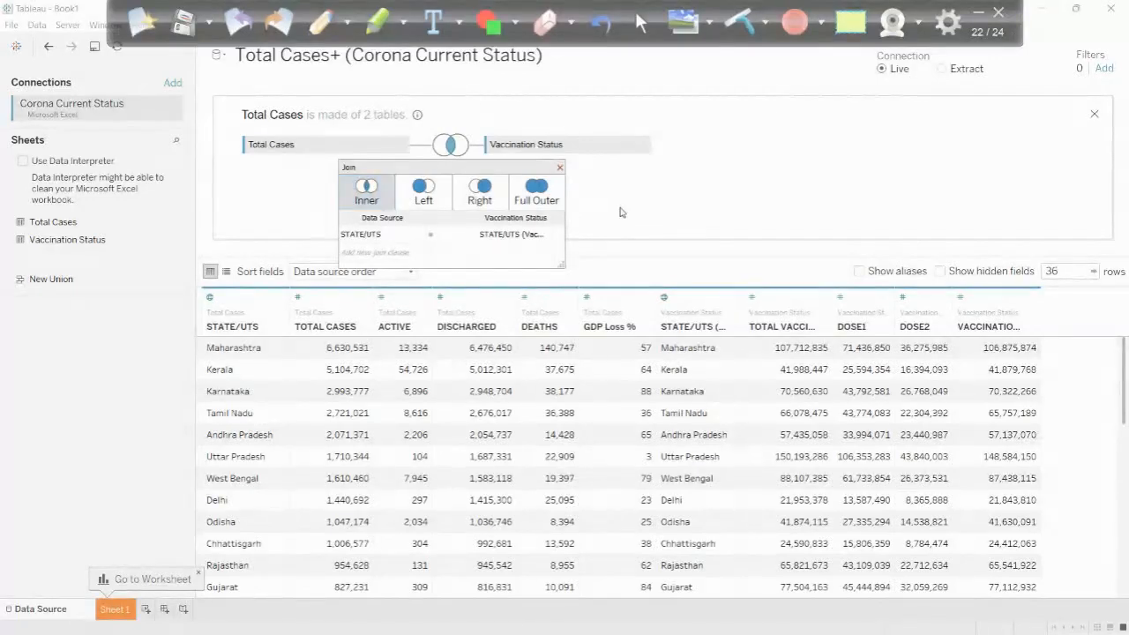
left_click(559, 167)
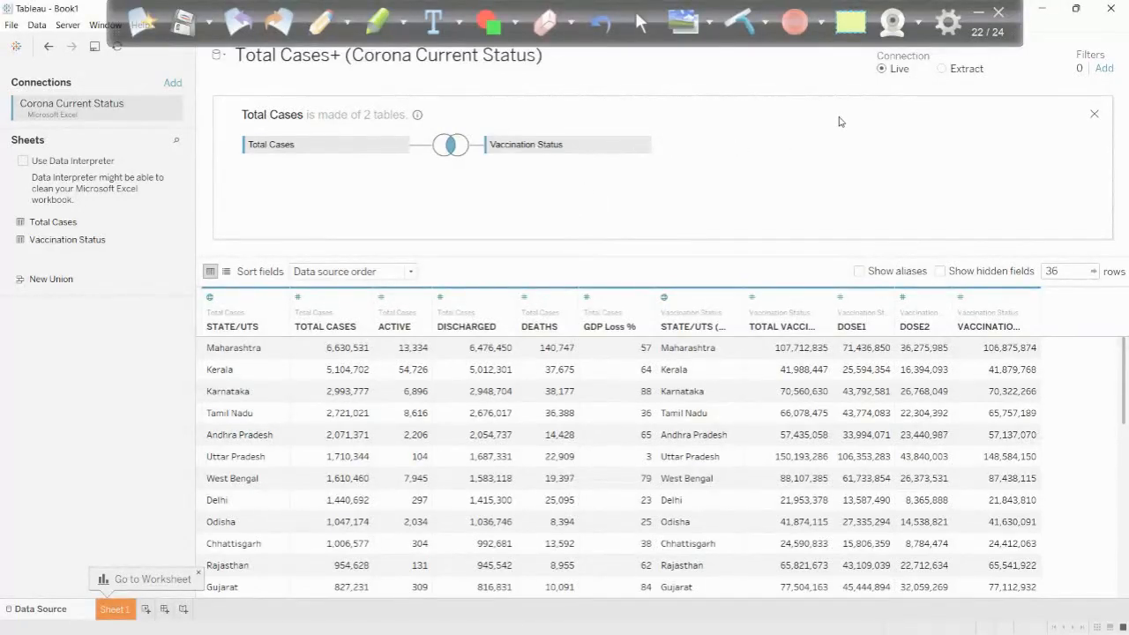
- Close the join canvas, open Sheet 1 and go through the Total Cases measures from ACTIVE to TOTAL CASES
left_click(1093, 114)
left_click(119, 609)
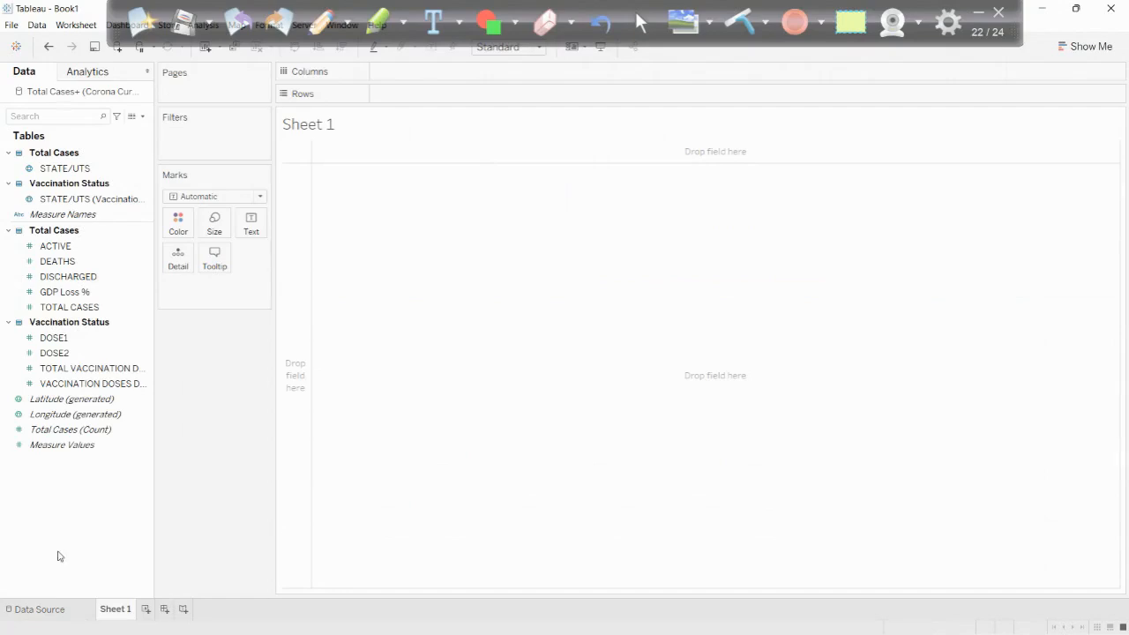
left_click(60, 248)
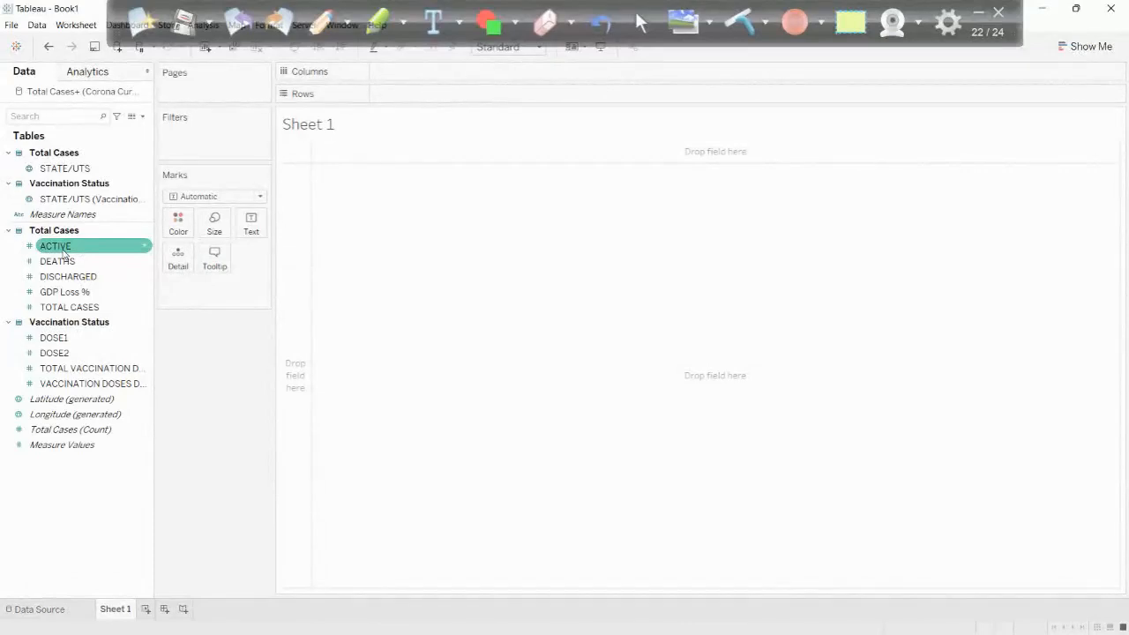
left_click(55, 293)
left_click(51, 263)
left_click(60, 293)
left_click(51, 262)
left_click(55, 277)
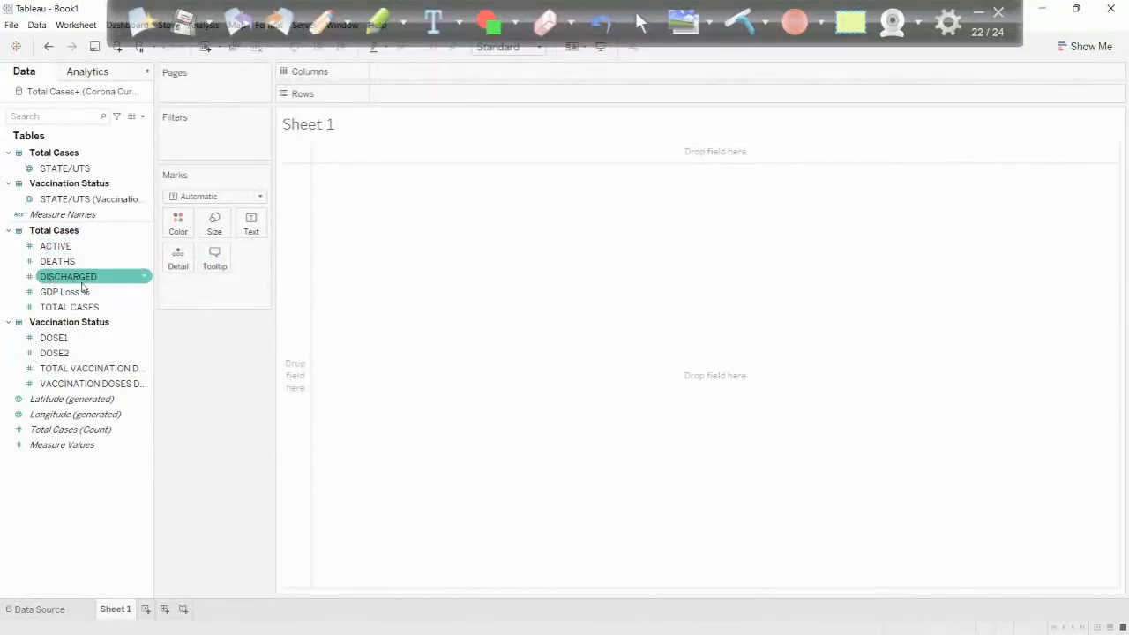
left_click(82, 291)
left_click(81, 307)
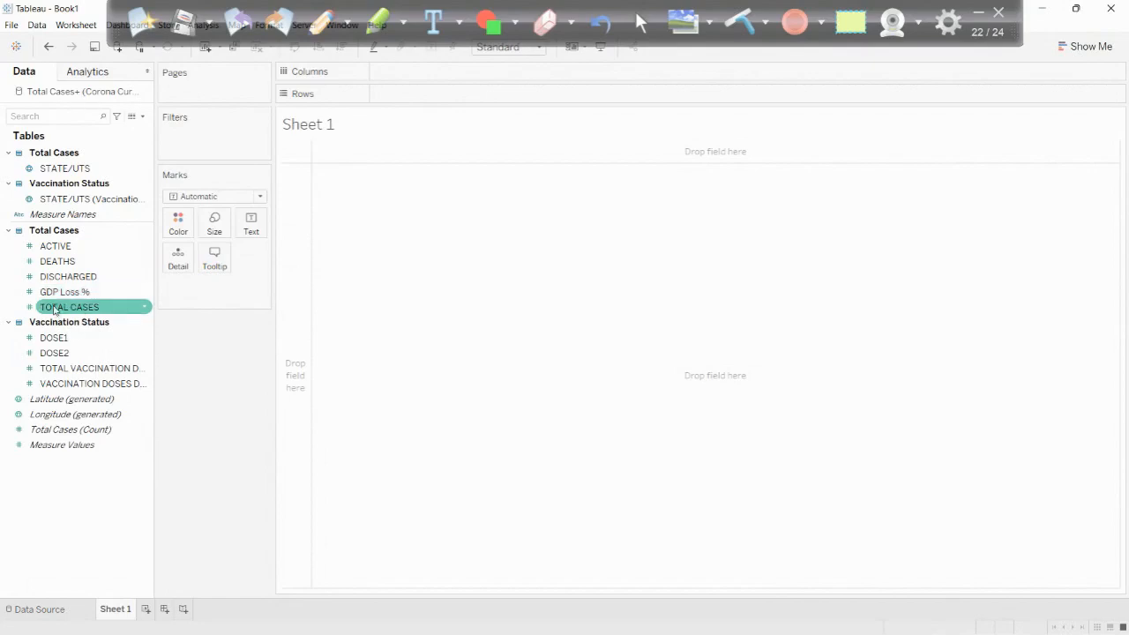
- Go through the Vaccination Status measures and widen the data pane enough to fit the full field names
left_click(48, 337)
left_click(52, 353)
left_click(57, 368)
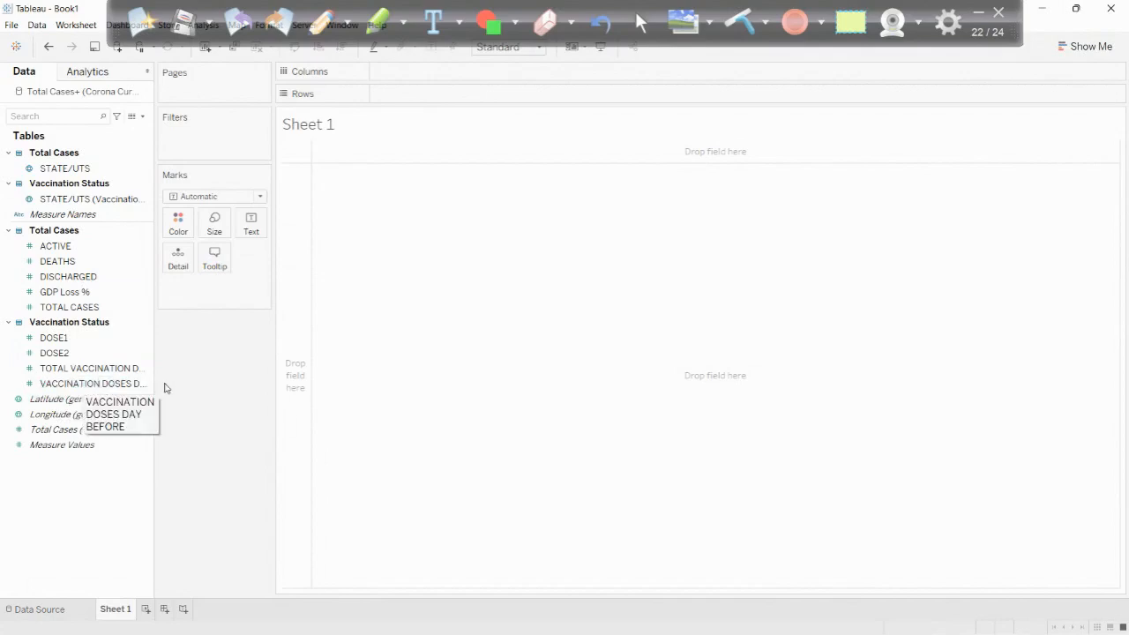
left_click_drag(154, 374, 225, 376)
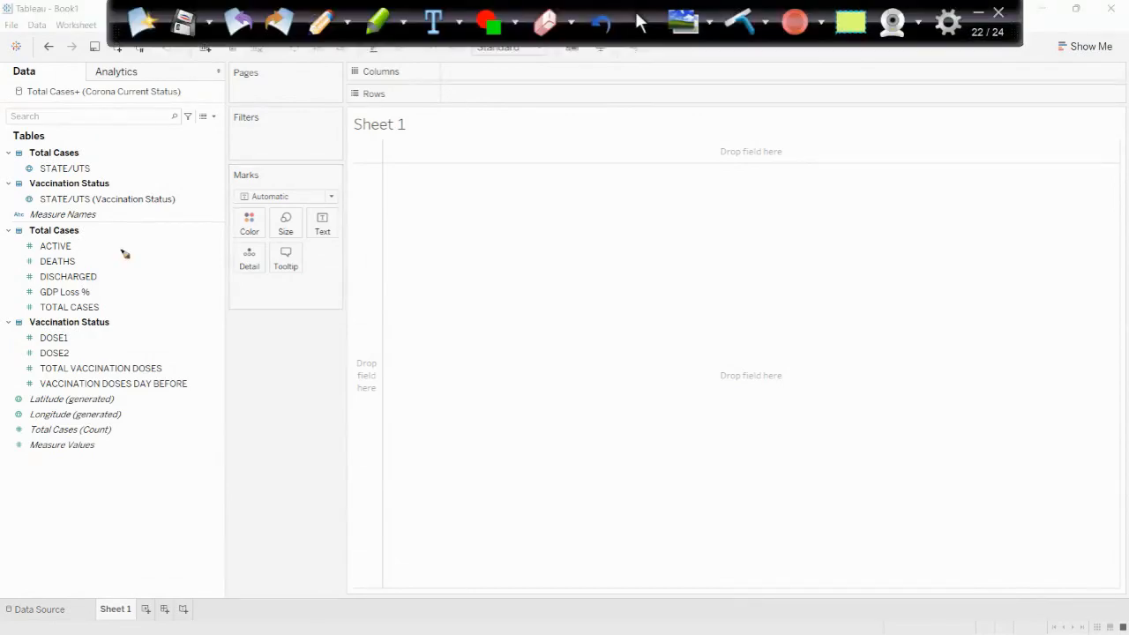
- Circle ACTIVE, DEATHS, GDP Loss %, TOTAL CASES and TOTAL VACCINATION DOSES, and on a fresh annotation page circle both measure groups together
mouse_move(37, 246)
left_mouse_down()
mouse_move(87, 266)
mouse_move(55, 284)
left_mouse_up()
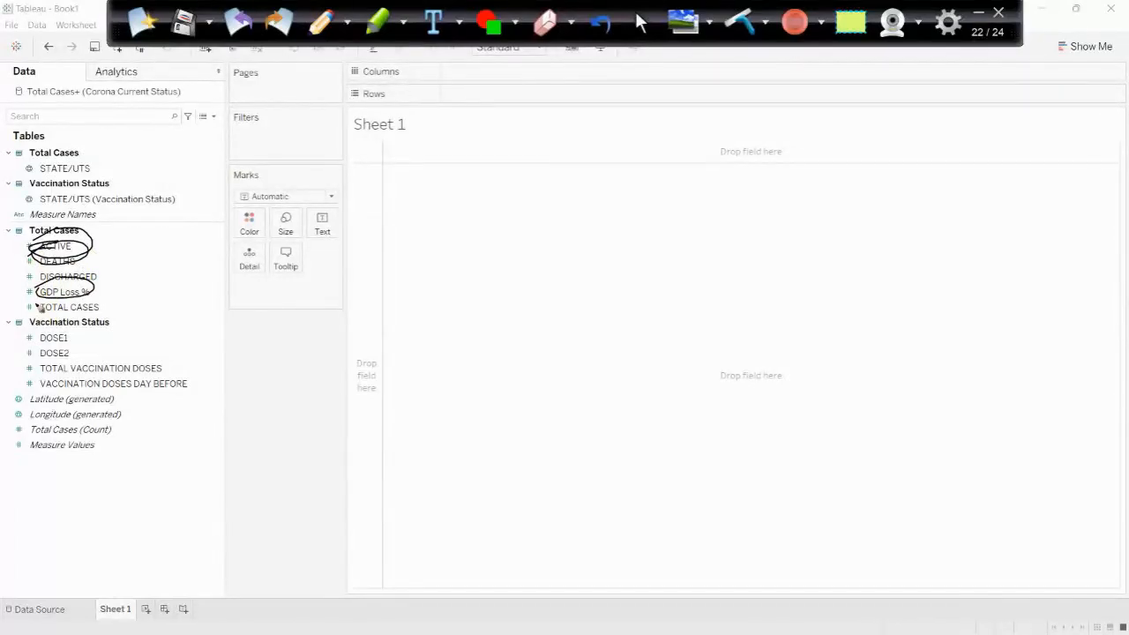
mouse_move(46, 310)
left_mouse_down()
mouse_move(121, 297)
mouse_move(94, 284)
left_mouse_up()
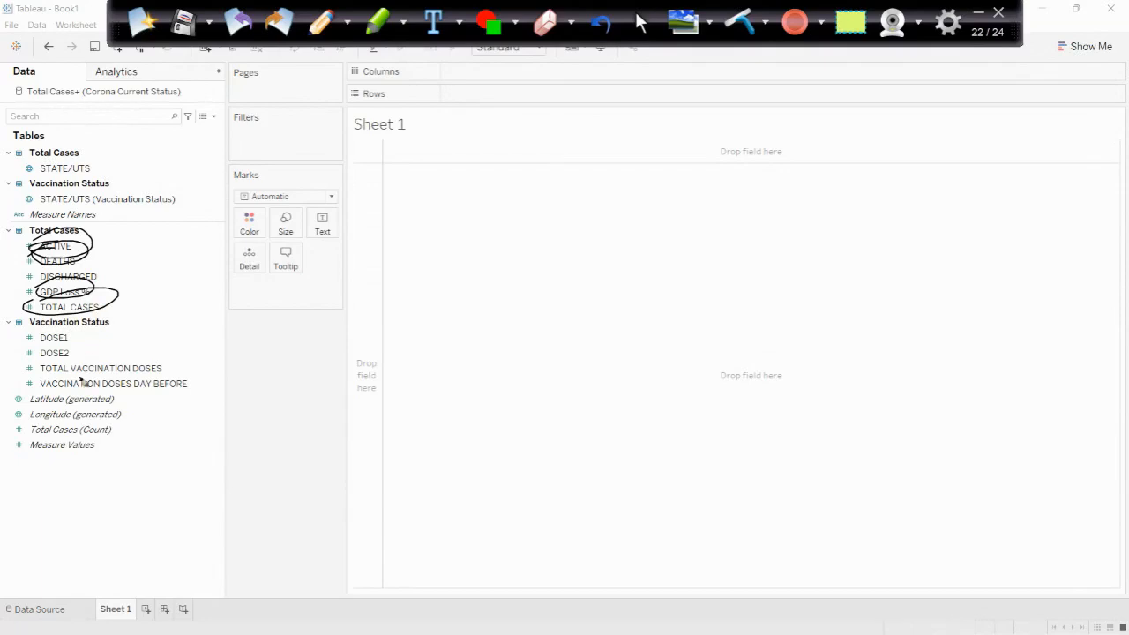
mouse_move(30, 363)
left_mouse_down()
mouse_move(164, 360)
mouse_move(155, 381)
mouse_move(53, 384)
mouse_move(32, 363)
left_mouse_up()
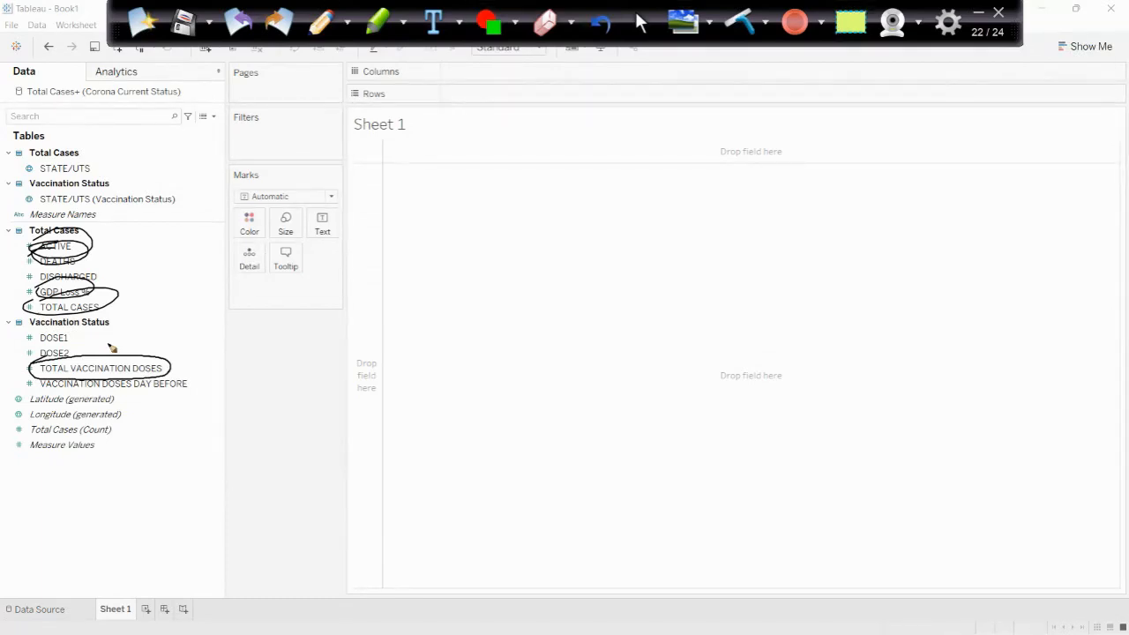
left_click(146, 23)
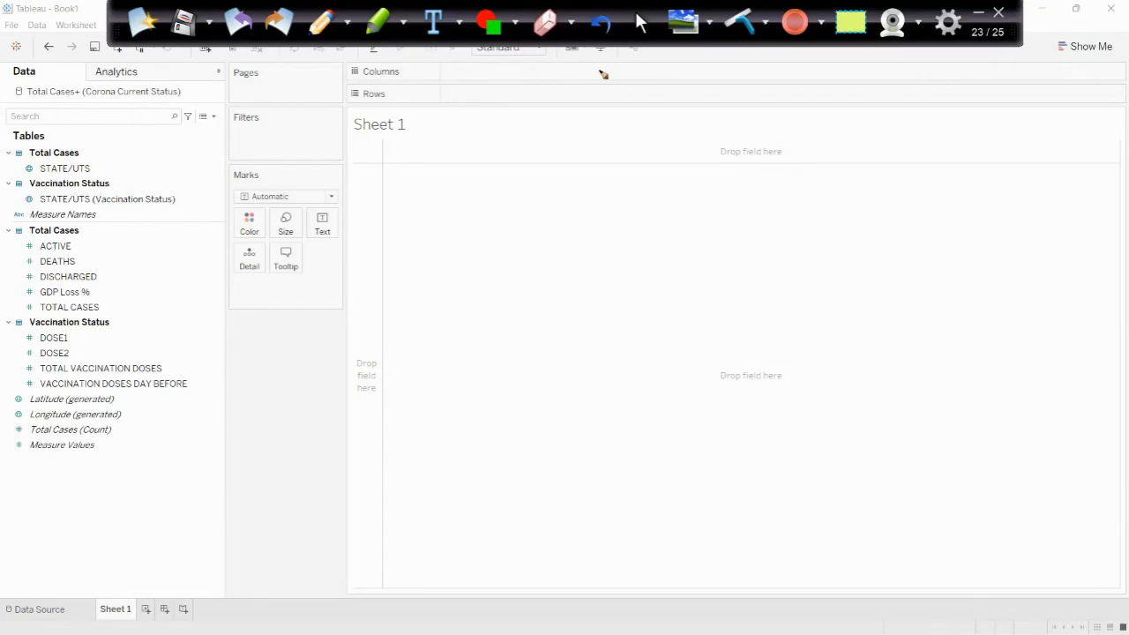
mouse_move(7, 231)
left_mouse_down()
mouse_move(131, 408)
mouse_move(4, 236)
left_mouse_up()
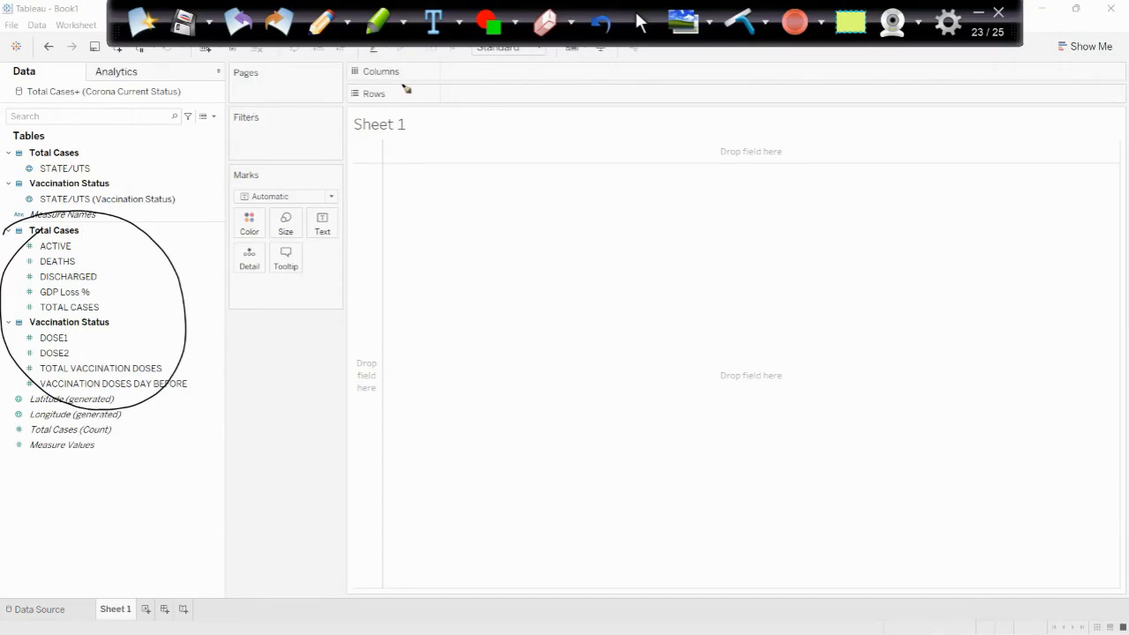
- On a fresh annotation page, sketch a dashboard frame over the empty sheet with a long header strip inside it
left_click(143, 21)
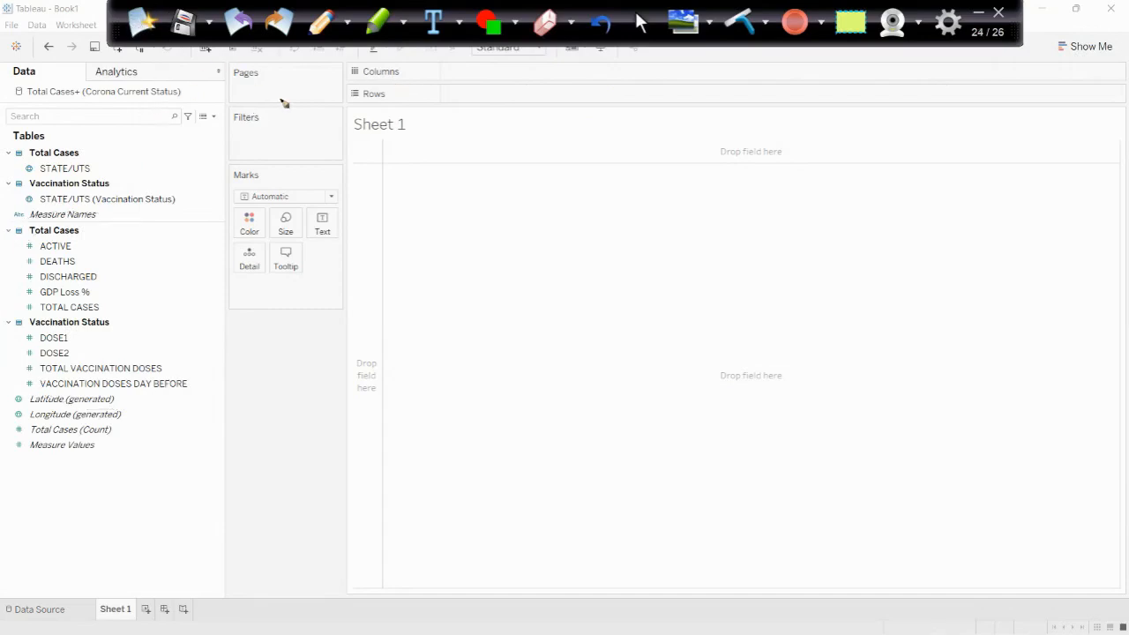
left_click_drag(426, 169, 422, 316)
mouse_move(430, 174)
left_mouse_down()
mouse_move(732, 145)
mouse_move(717, 328)
mouse_move(439, 330)
left_mouse_up()
mouse_move(444, 193)
left_mouse_down()
mouse_move(442, 215)
mouse_move(465, 194)
mouse_move(716, 170)
mouse_move(716, 211)
mouse_move(442, 230)
left_mouse_up()
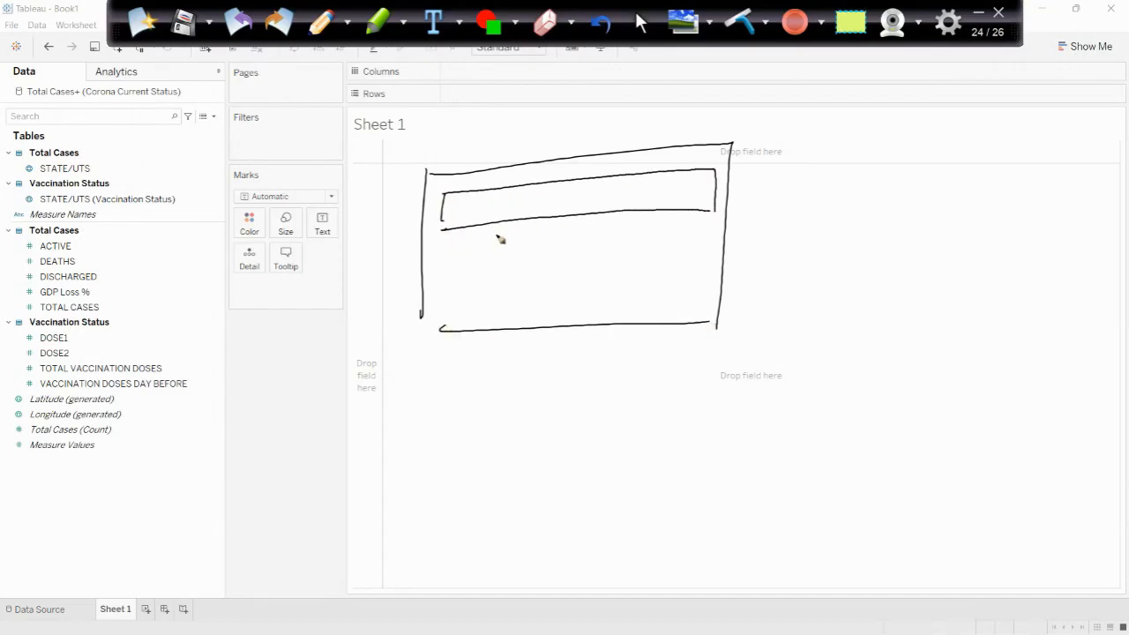
- Divide off the first two cells of the header strip and label them TC and AC
mouse_move(492, 192)
left_mouse_down()
mouse_move(489, 224)
mouse_move(457, 218)
left_mouse_up()
left_click_drag(477, 206, 477, 216)
left_click_drag(539, 188, 540, 217)
left_click_drag(500, 210, 511, 206)
left_click_drag(525, 201, 527, 210)
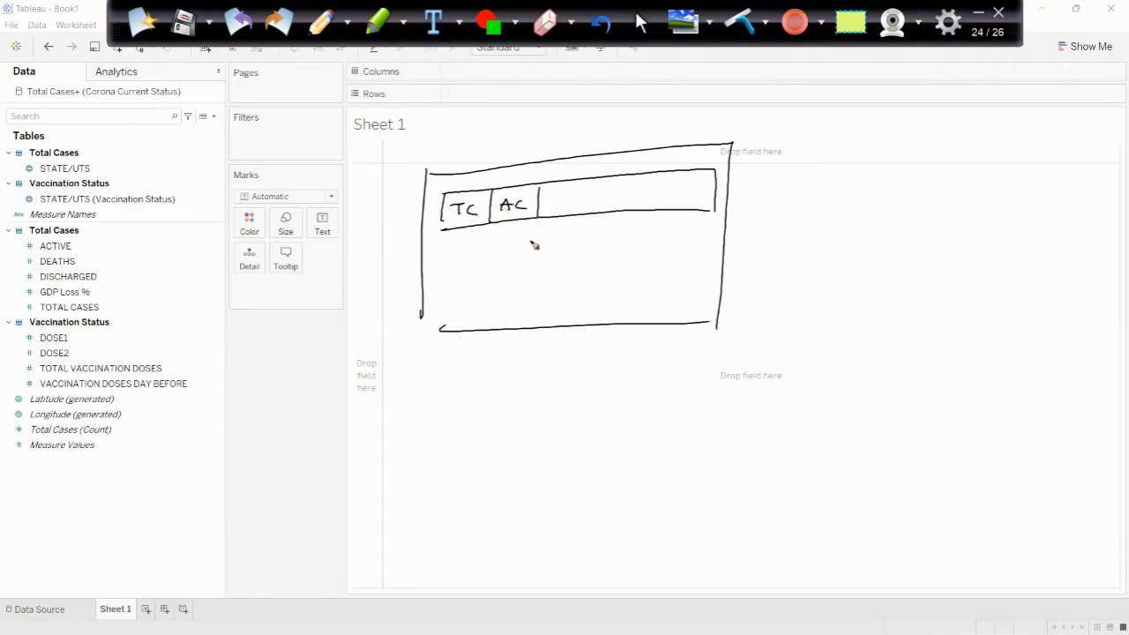
- Divide the rest of the header strip into cells labelled D, D, V, D1, D2 and G
mouse_move(583, 184)
left_mouse_down()
mouse_move(583, 216)
mouse_move(546, 210)
left_mouse_up()
mouse_move(625, 180)
left_mouse_down()
mouse_move(625, 210)
mouse_move(594, 206)
left_mouse_up()
left_click_drag(594, 187, 595, 206)
left_click_drag(667, 174, 668, 210)
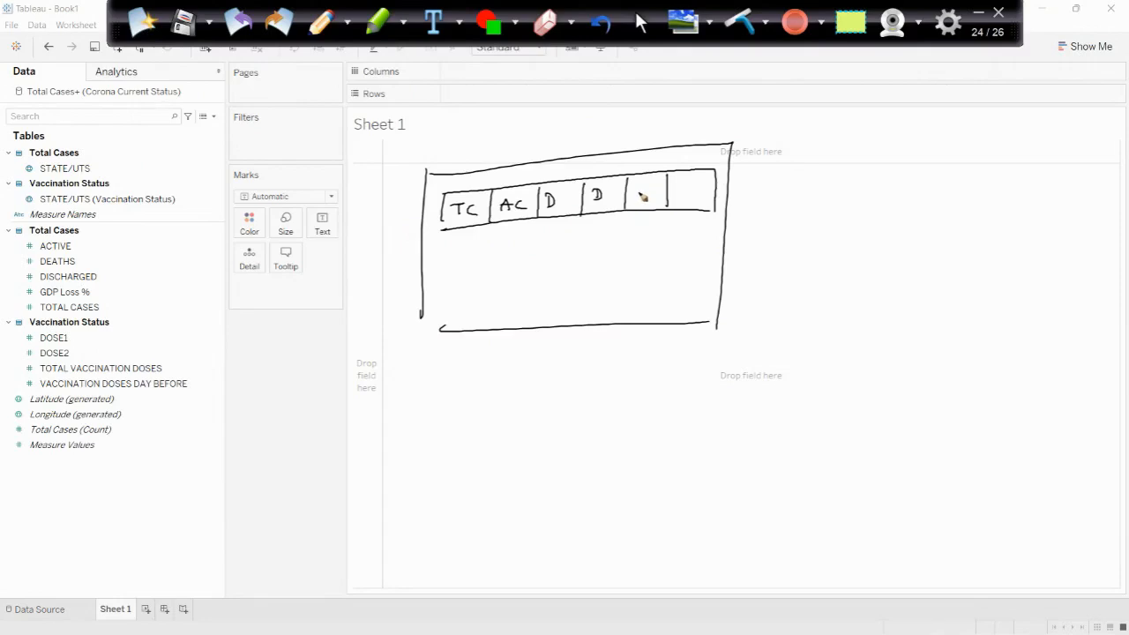
mouse_move(637, 186)
left_mouse_down()
mouse_move(693, 197)
mouse_move(693, 214)
mouse_move(683, 196)
left_mouse_up()
left_click_drag(698, 187, 713, 193)
left_click_drag(717, 171, 721, 203)
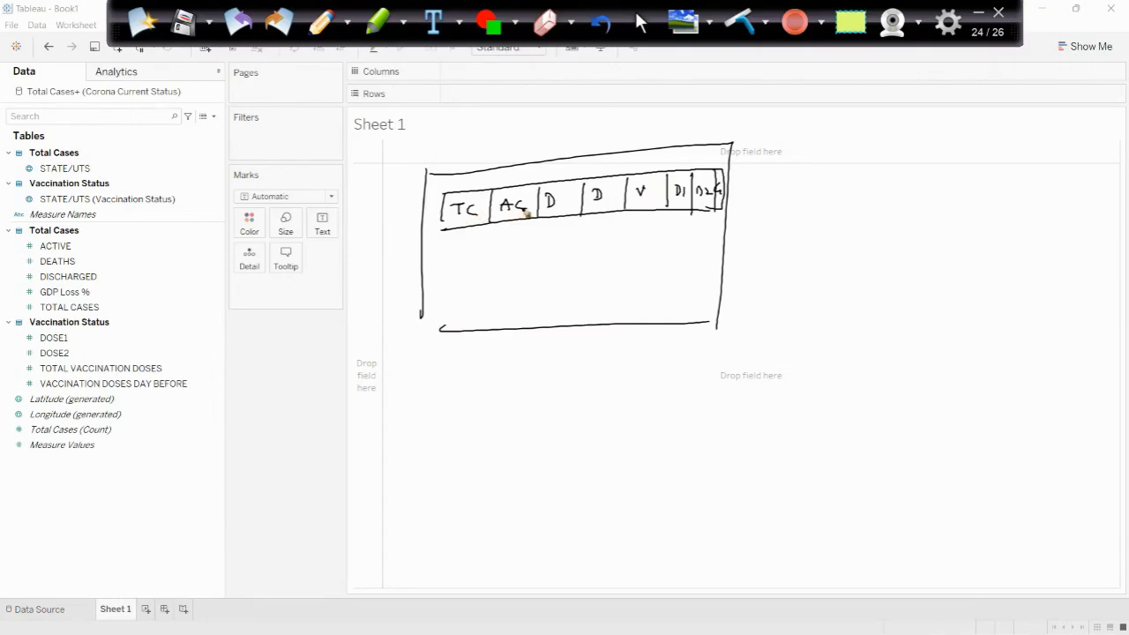
- Beneath the header strip, sketch a map outline in a box and beside it a scatter plot with axes, direction arrows and dots
mouse_move(454, 241)
left_mouse_down()
mouse_move(456, 319)
mouse_move(535, 268)
mouse_move(499, 309)
mouse_move(450, 309)
left_mouse_up()
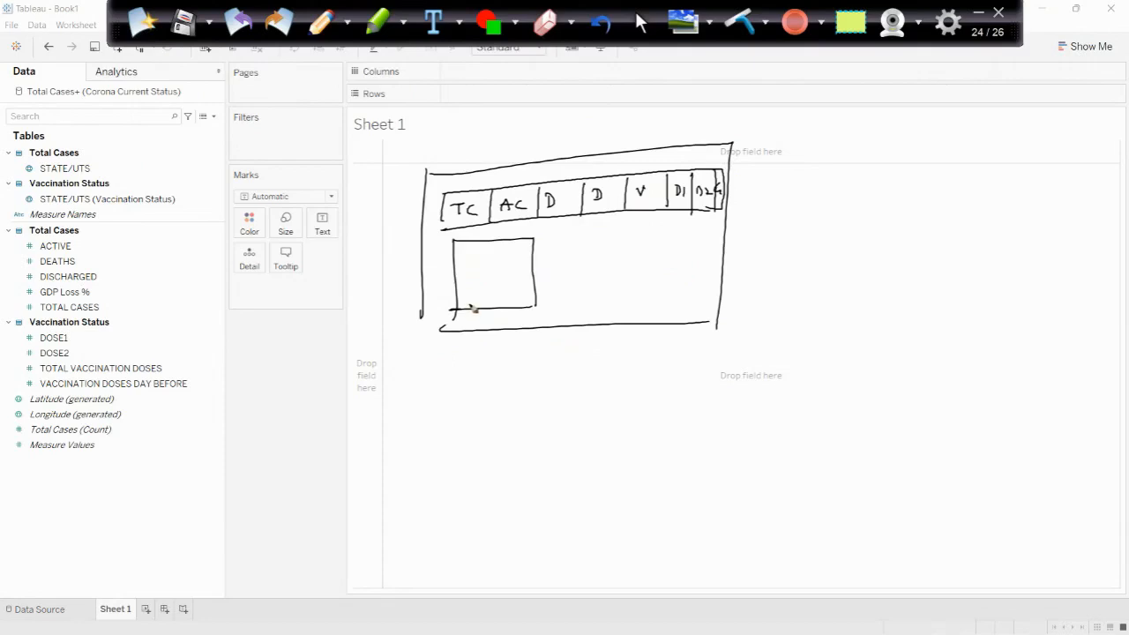
mouse_move(501, 256)
left_mouse_down()
mouse_move(480, 275)
mouse_move(505, 291)
mouse_move(509, 255)
mouse_move(469, 281)
left_mouse_up()
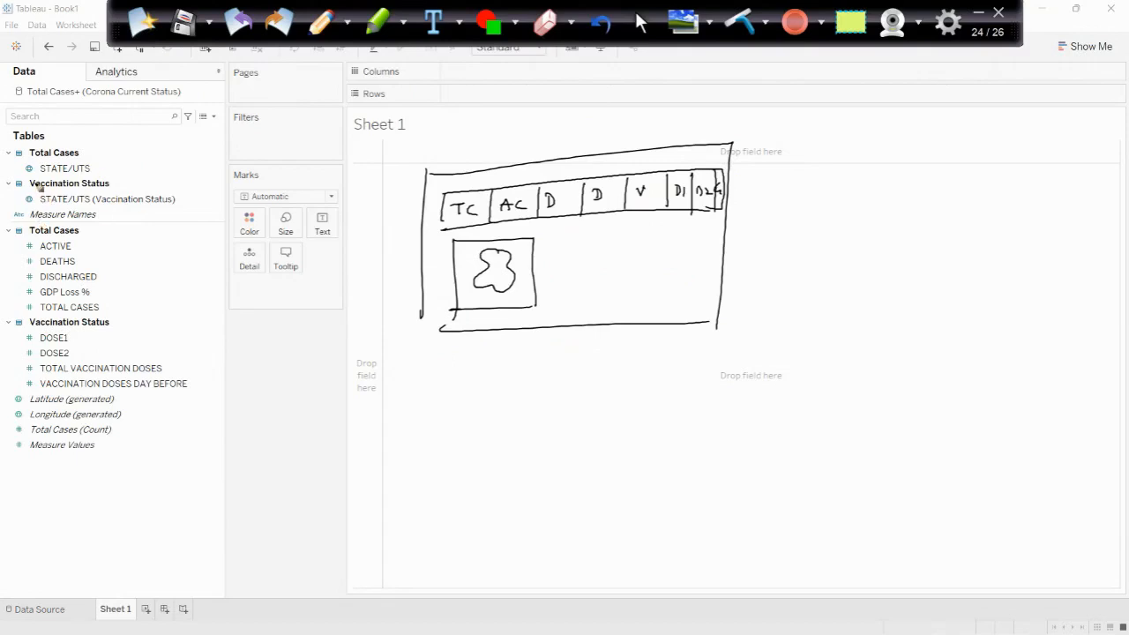
mouse_move(570, 246)
left_mouse_down()
mouse_move(575, 306)
mouse_move(701, 298)
left_mouse_up()
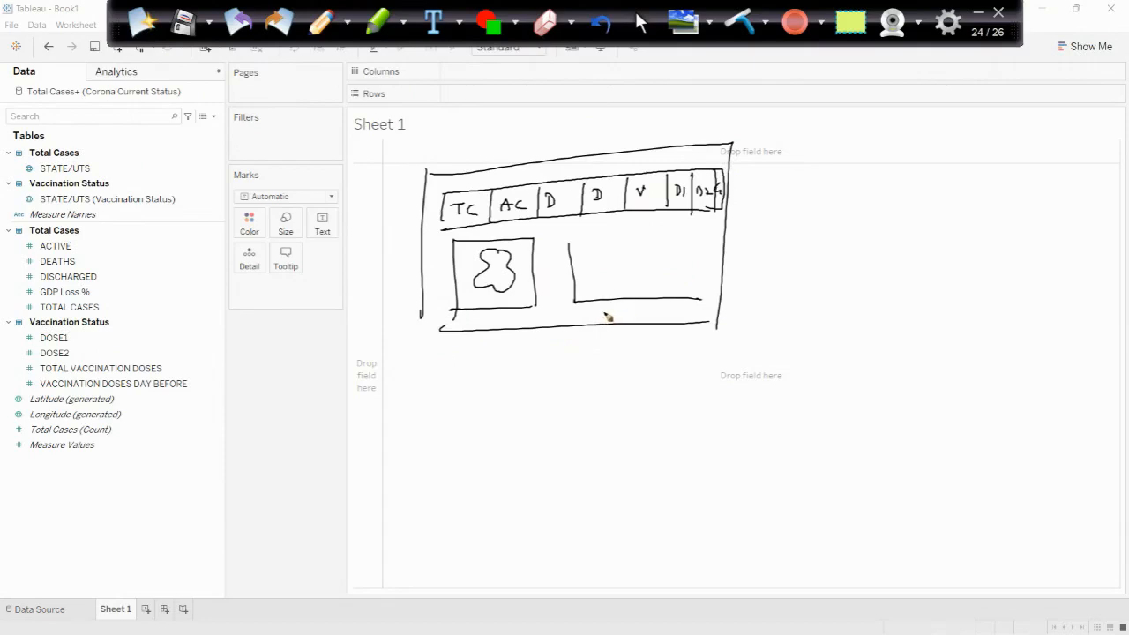
mouse_move(605, 314)
left_mouse_down()
mouse_move(661, 307)
mouse_move(652, 316)
left_mouse_up()
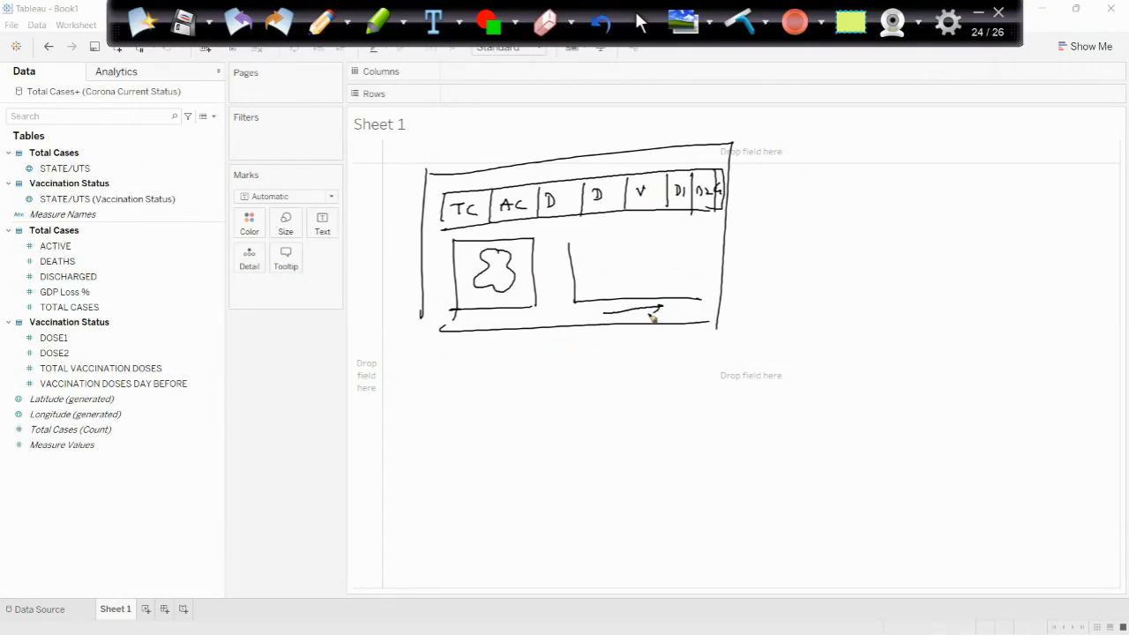
mouse_move(562, 266)
left_mouse_down()
mouse_move(565, 295)
mouse_move(567, 275)
left_mouse_up()
left_click(584, 287)
left_click(584, 267)
left_click(606, 279)
left_click(612, 258)
left_click(642, 244)
left_click(649, 255)
left_click(676, 259)
left_click(668, 277)
left_click(644, 282)
- Sketch a small selector box starting with TC beside the map, add leader lines to it, and circle the whole dashboard sketch
mouse_move(445, 249)
left_mouse_down()
mouse_move(426, 250)
mouse_move(425, 271)
mouse_move(443, 273)
left_mouse_up()
mouse_move(425, 271)
left_mouse_down()
mouse_move(440, 271)
mouse_move(427, 259)
mouse_move(440, 257)
left_mouse_up()
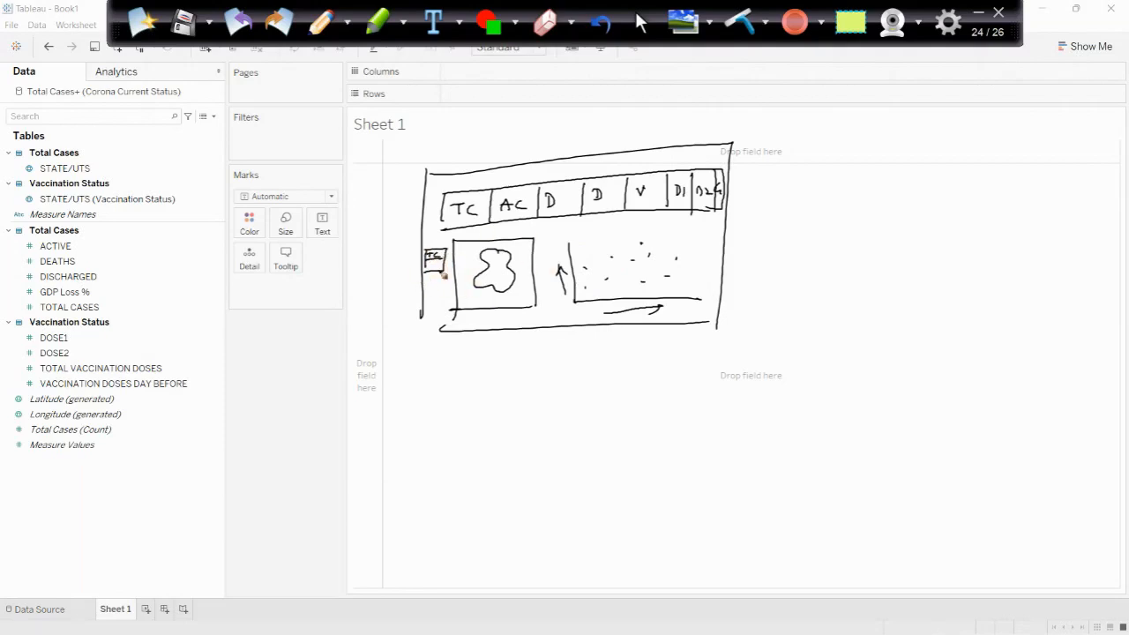
left_click_drag(437, 258, 442, 266)
left_click_drag(434, 259, 389, 259)
left_click_drag(432, 266, 391, 272)
mouse_move(410, 180)
left_mouse_down()
mouse_move(672, 396)
mouse_move(415, 176)
left_mouse_up()
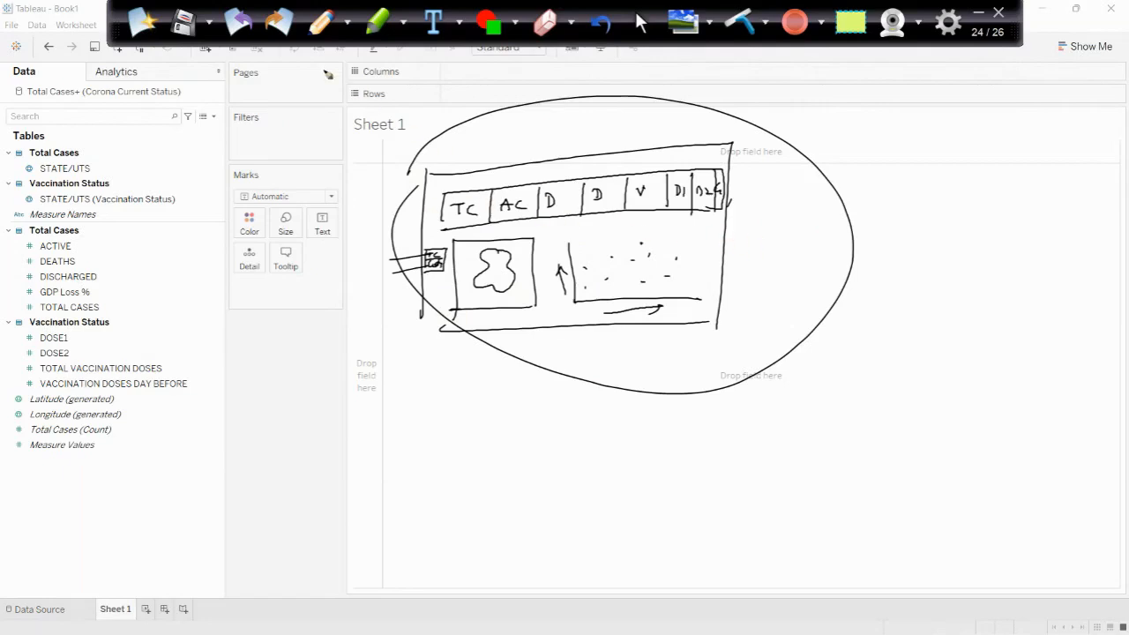
- On a cleared annotation page, place Measure Names on Columns and Measure Values on Rows, and convert the chart to a text table
left_click(147, 21)
left_click_drag(62, 220, 476, 76)
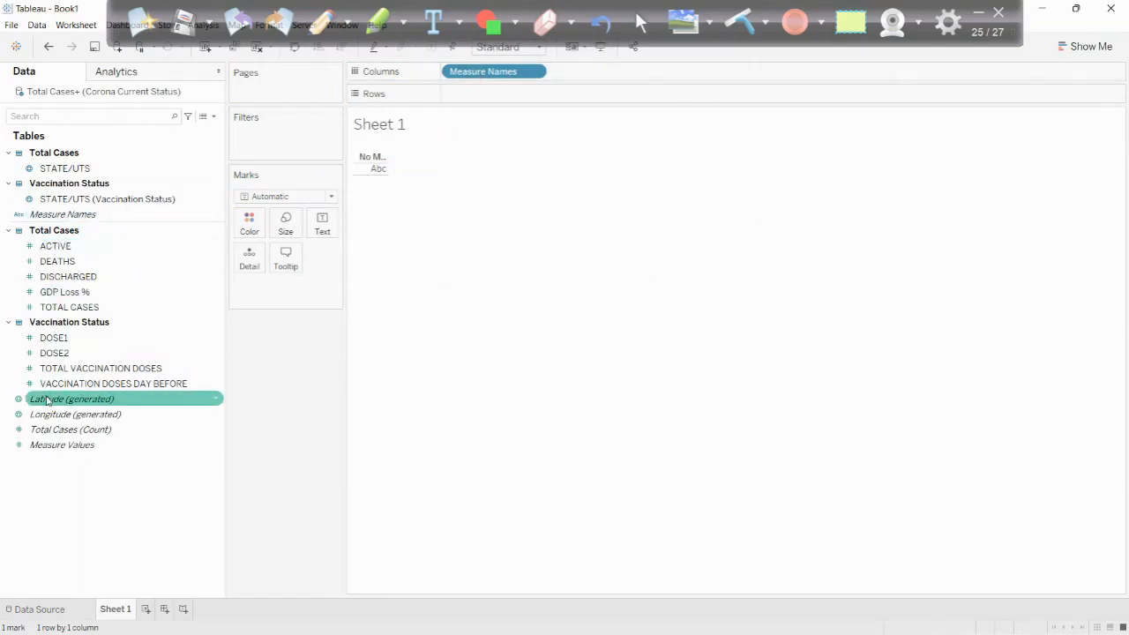
left_click_drag(56, 446, 471, 97)
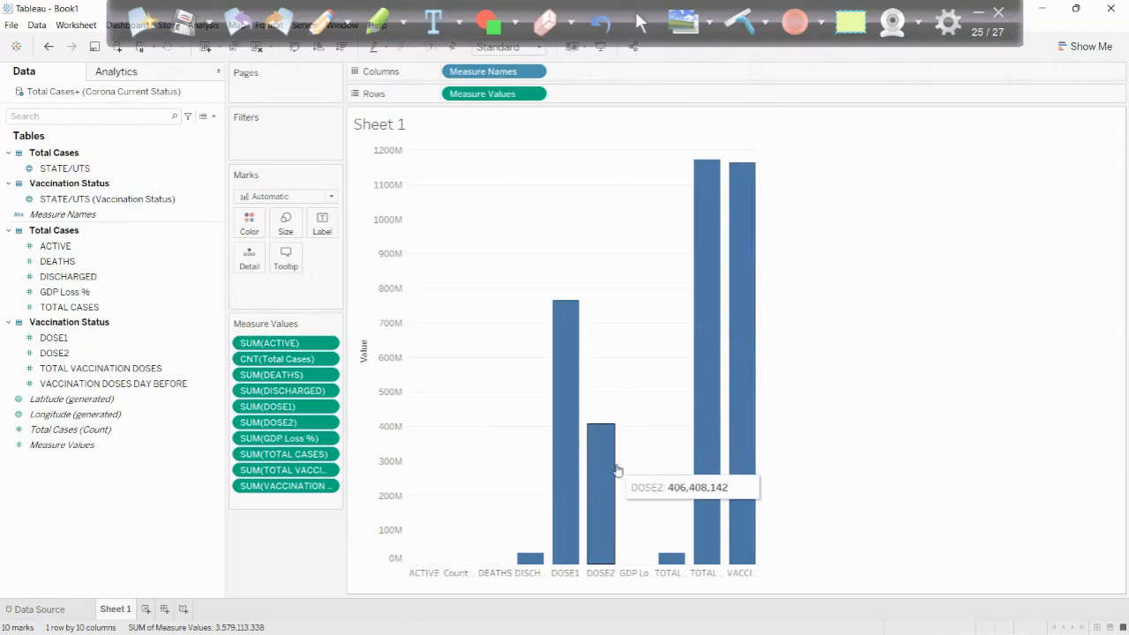
left_click(1085, 45)
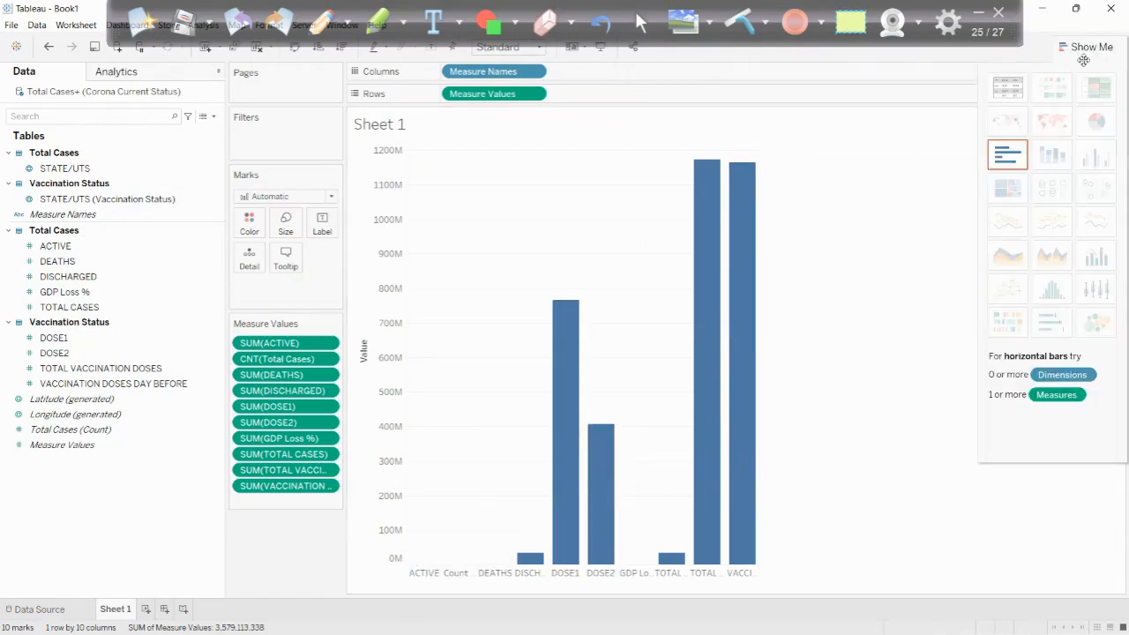
left_click(1012, 92)
left_click(1082, 43)
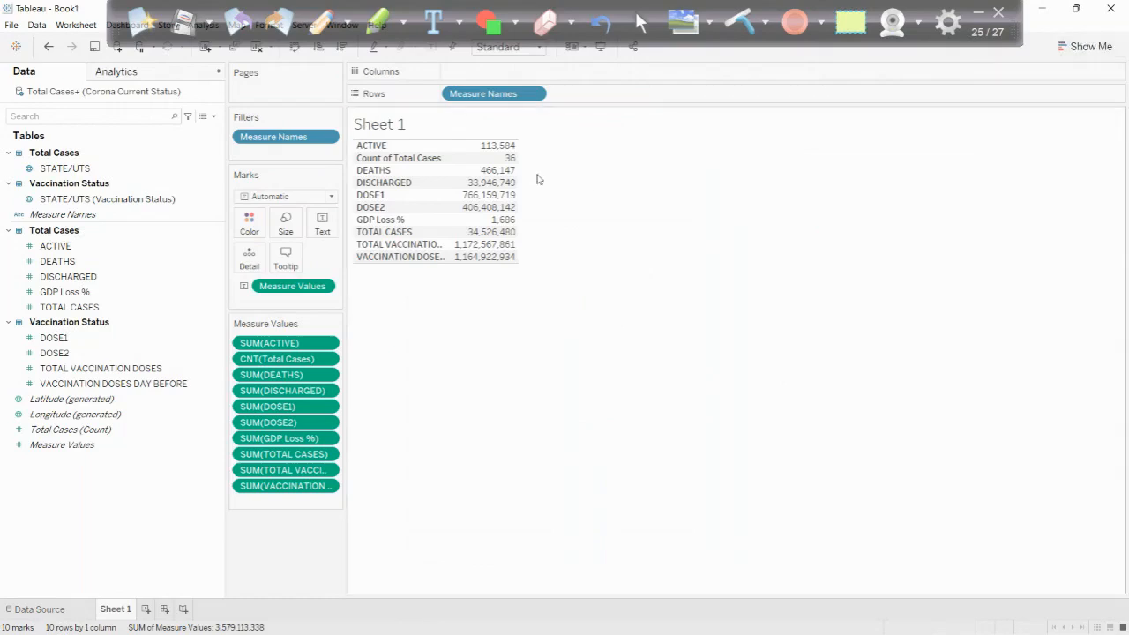
- Move Measure Names from Rows to Columns so the text table runs horizontally
left_click(1083, 46)
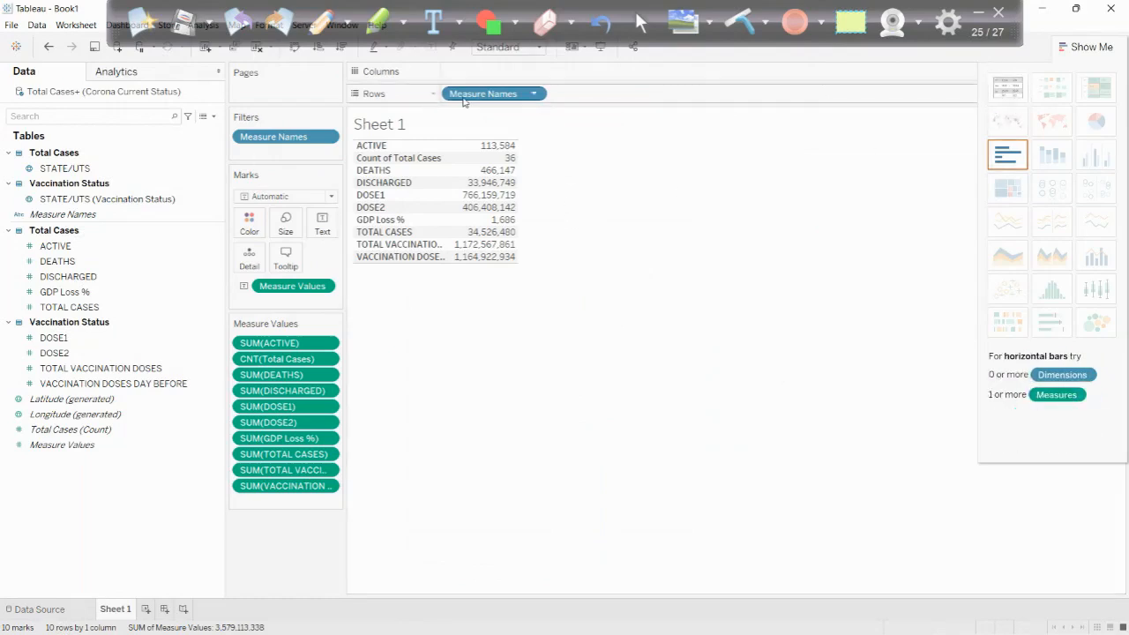
left_click_drag(469, 95, 476, 75)
left_click(1075, 46)
- Float the Tableau window over the Excel workbook, maximize it again and hide the screen-sharing bar
mouse_move(547, 173)
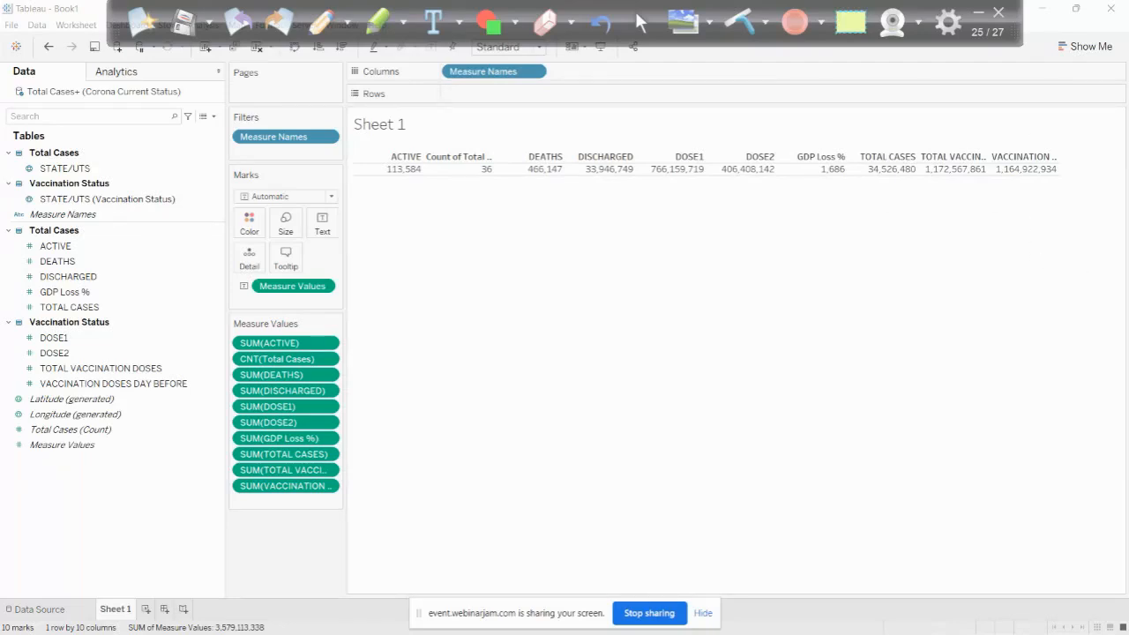
left_click(1077, 18)
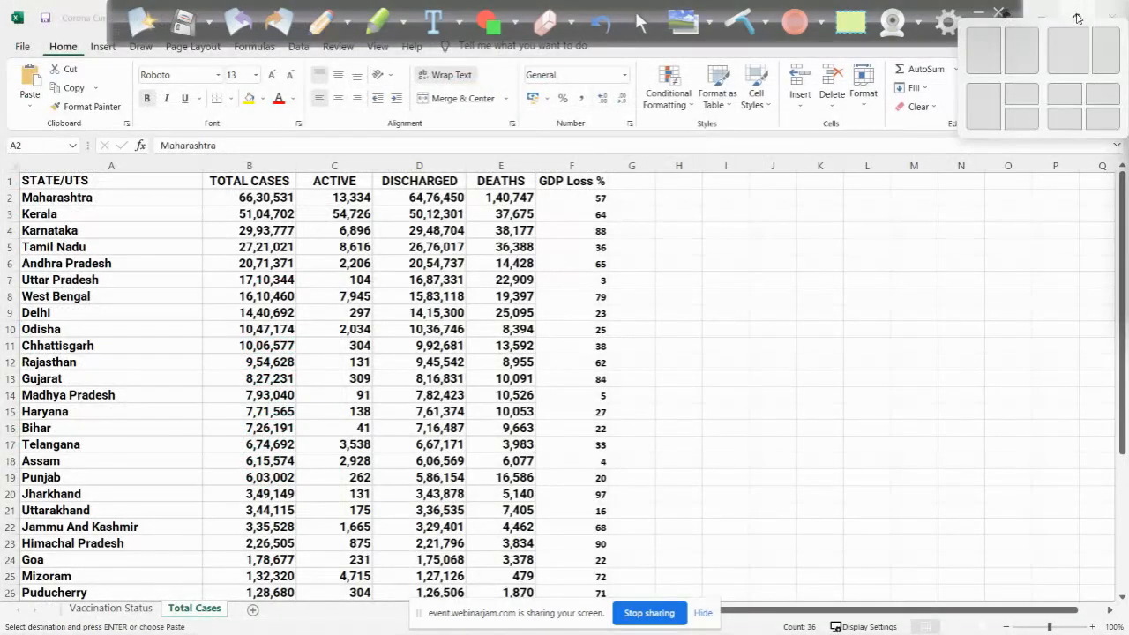
left_click_drag(1128, 39, 466, 175)
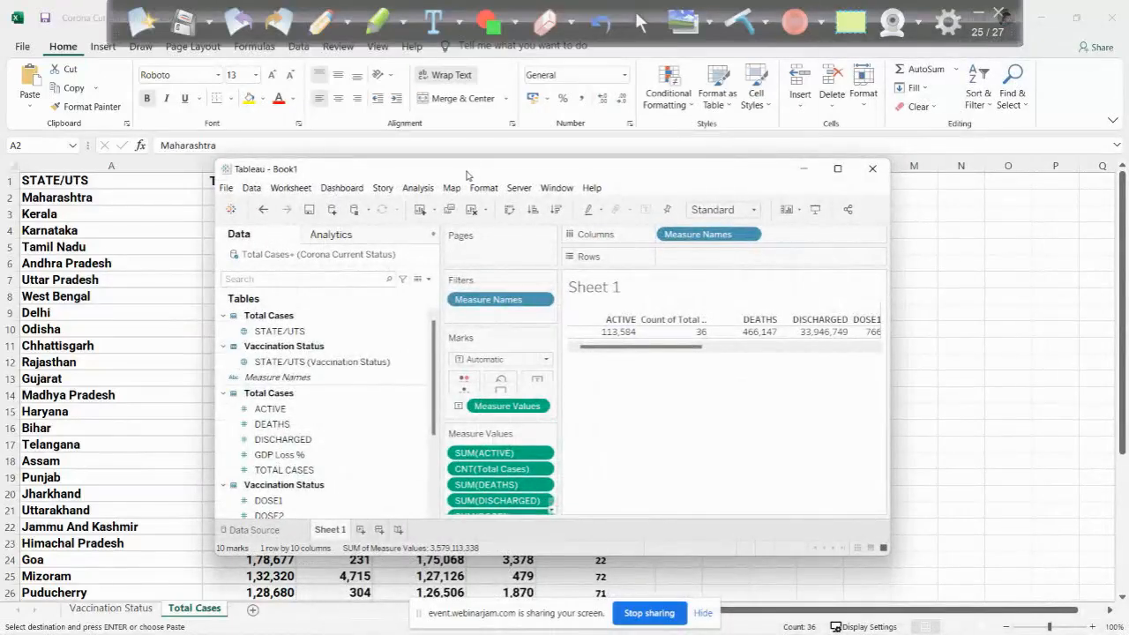
left_click(837, 169)
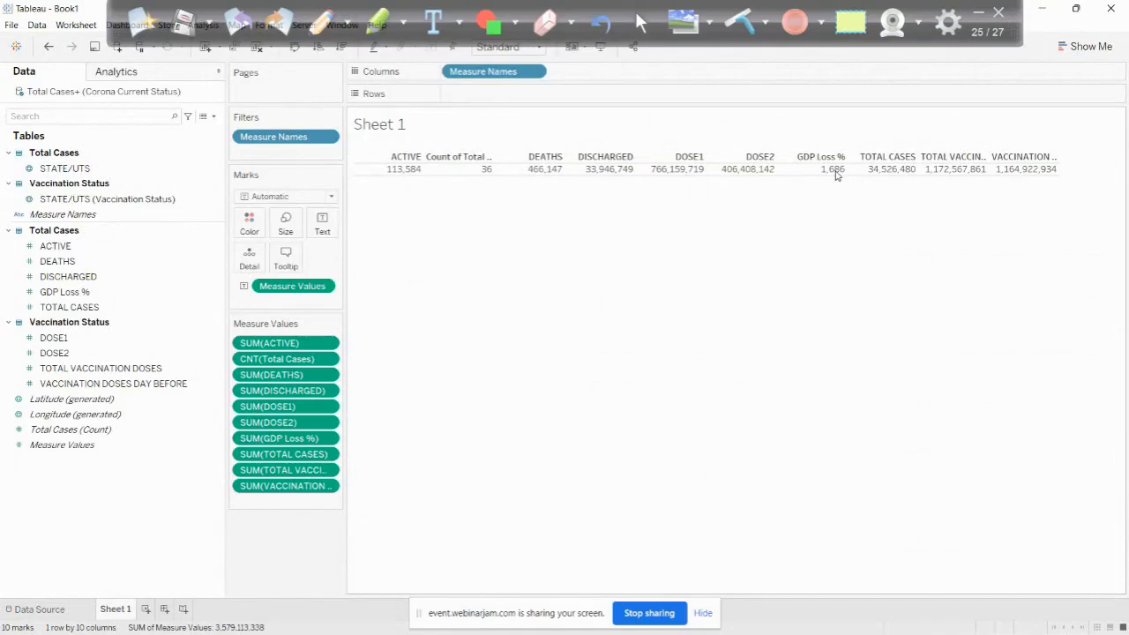
left_click(703, 615)
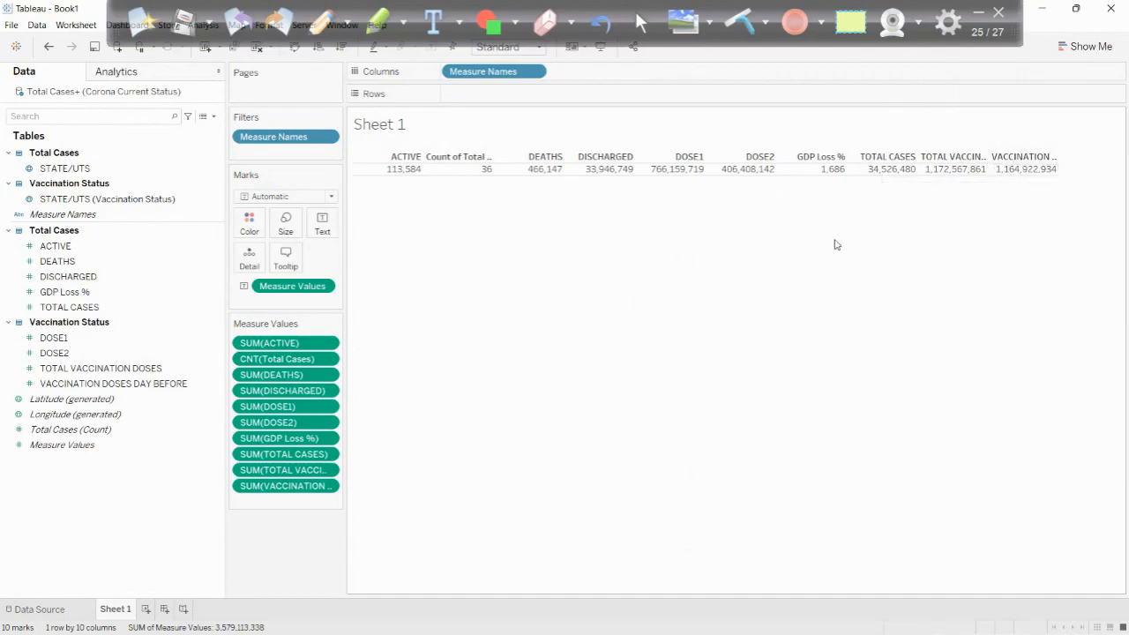
- Remove VACCINATION DOSES DAY BEFORE and the count of Total Cases from the measure values in the table
left_click_drag(299, 486, 300, 539)
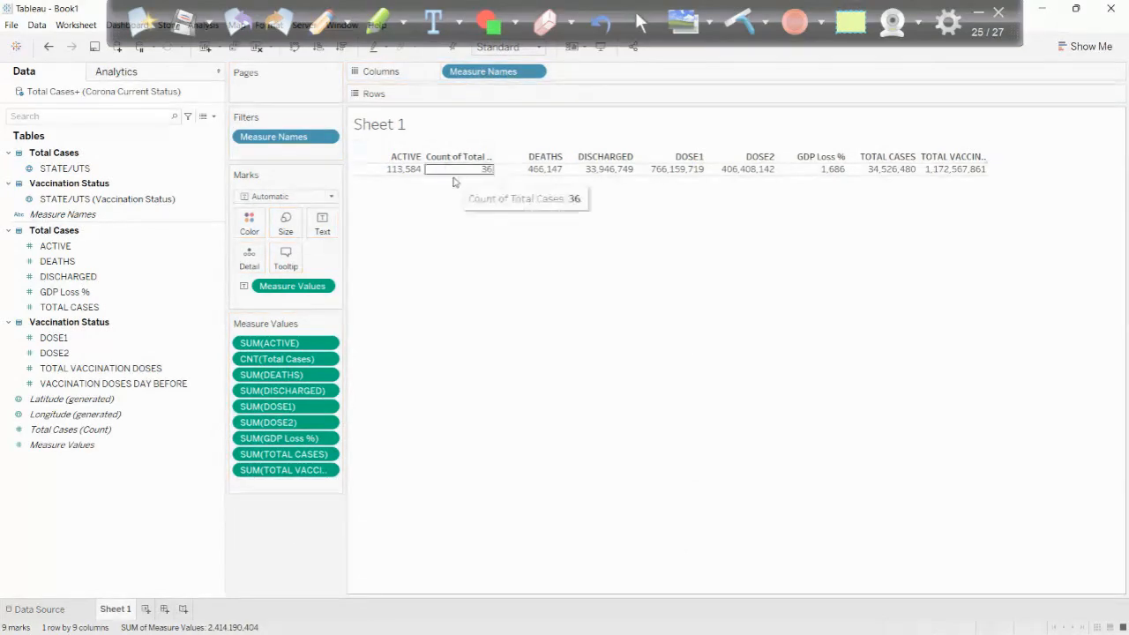
left_click(51, 448)
left_click(71, 398)
left_click(40, 430)
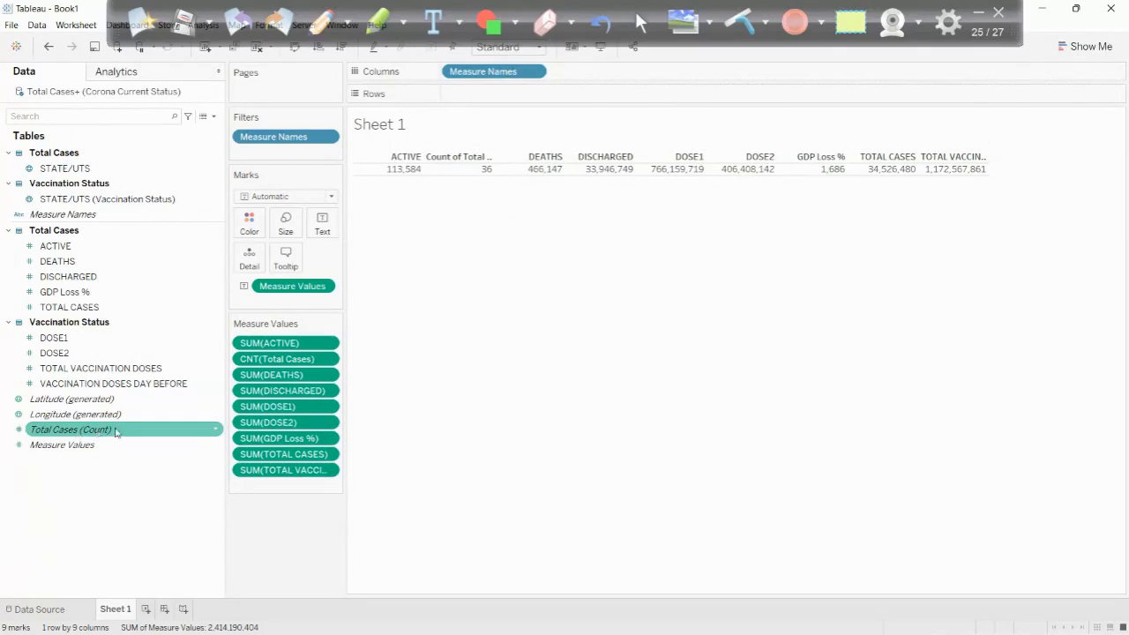
mouse_move(84, 431)
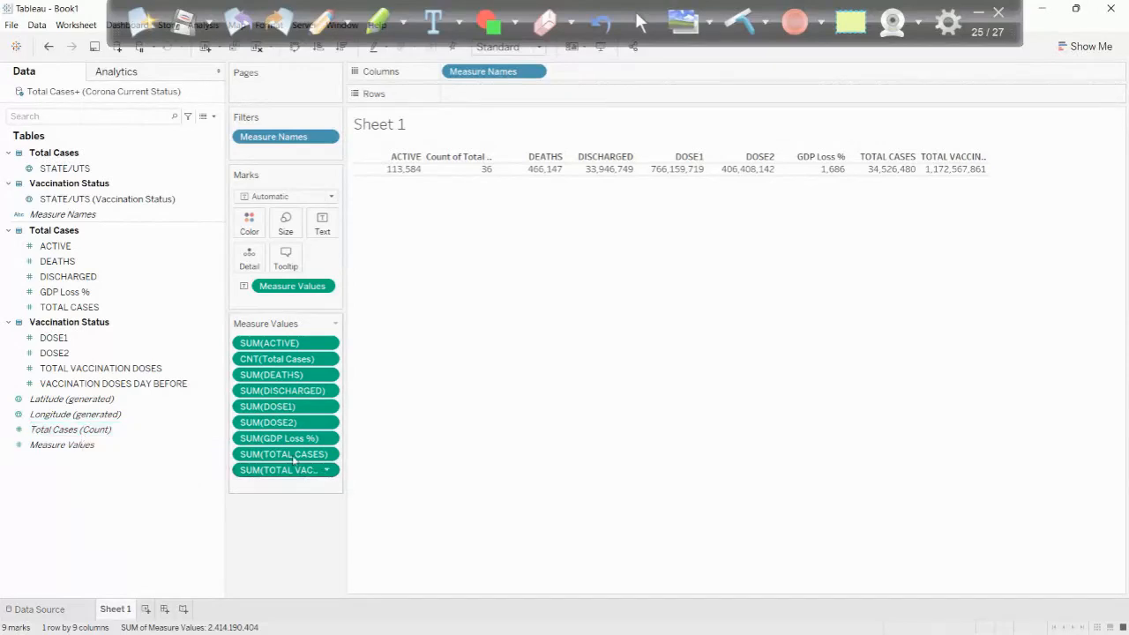
left_click_drag(282, 362, 284, 533)
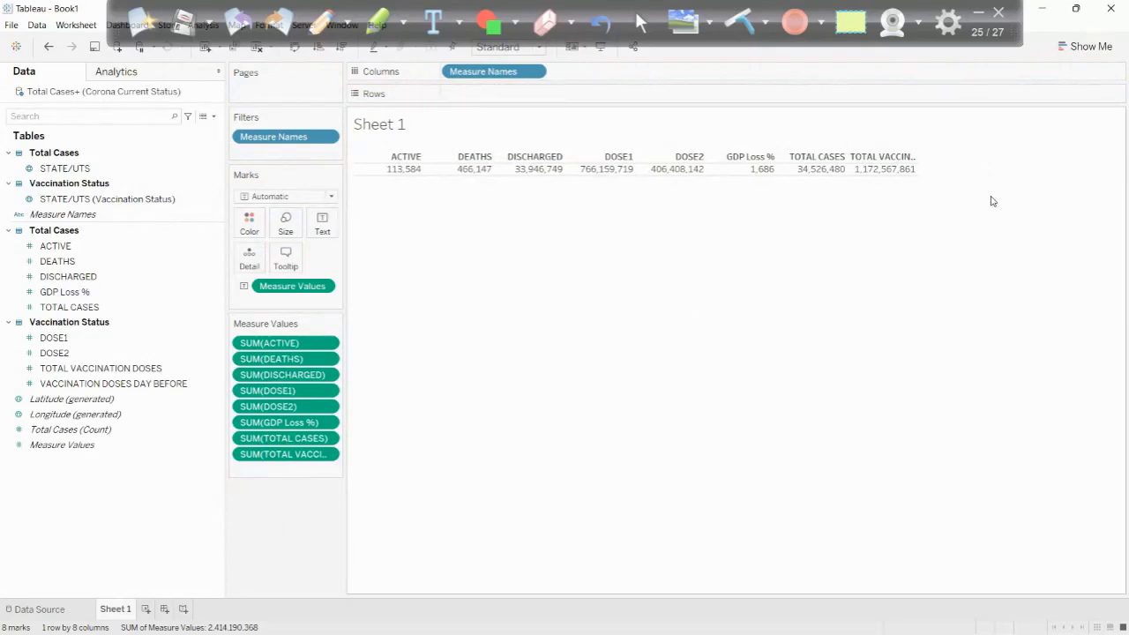
- Fit the text table to Entire View and set the sheet's default pane alignment to horizontally centered
left_click(509, 47)
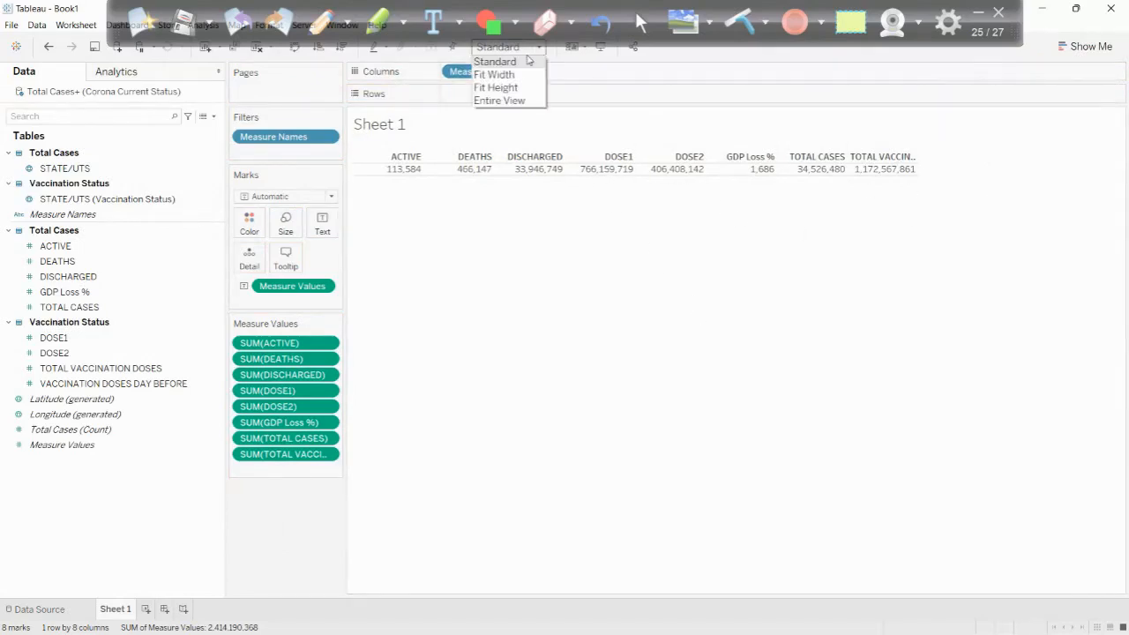
left_click(509, 101)
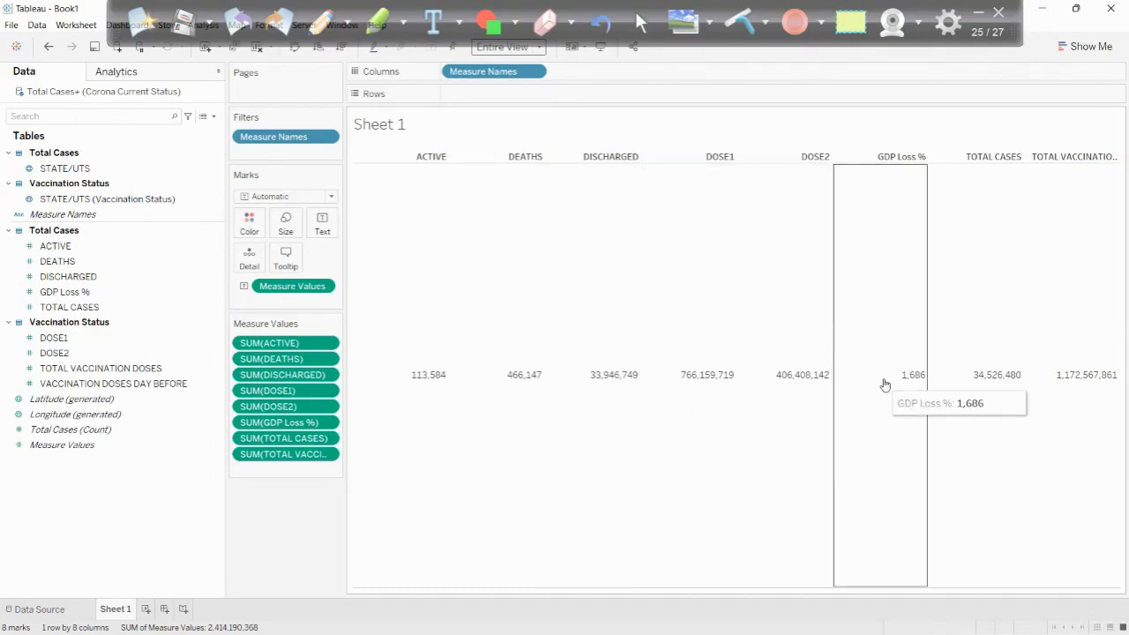
right_click(428, 342)
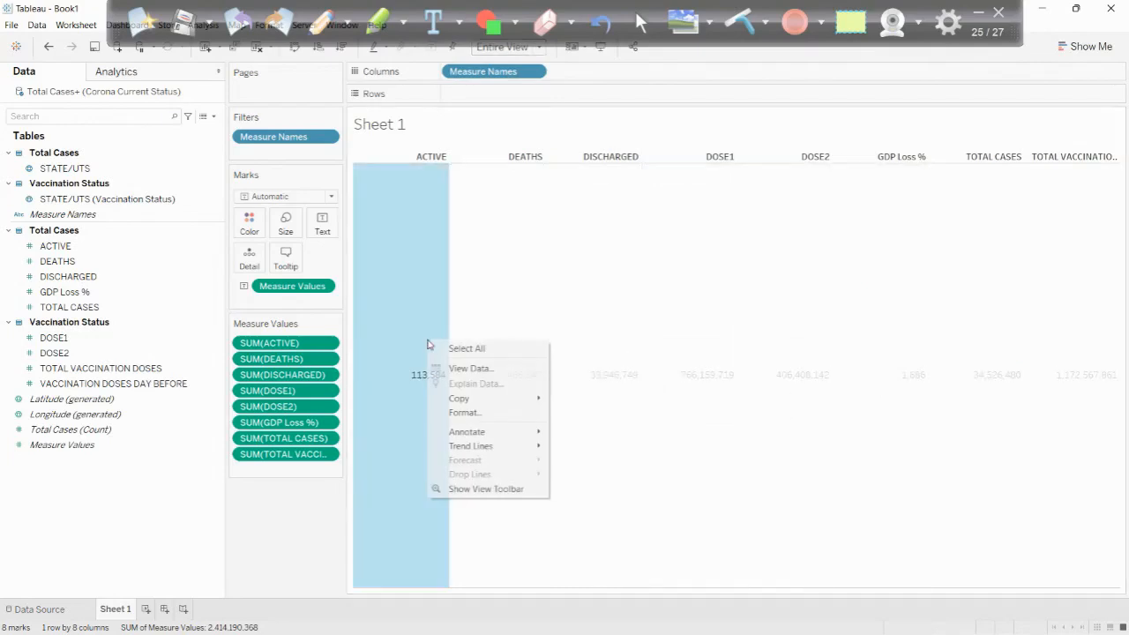
left_click(472, 414)
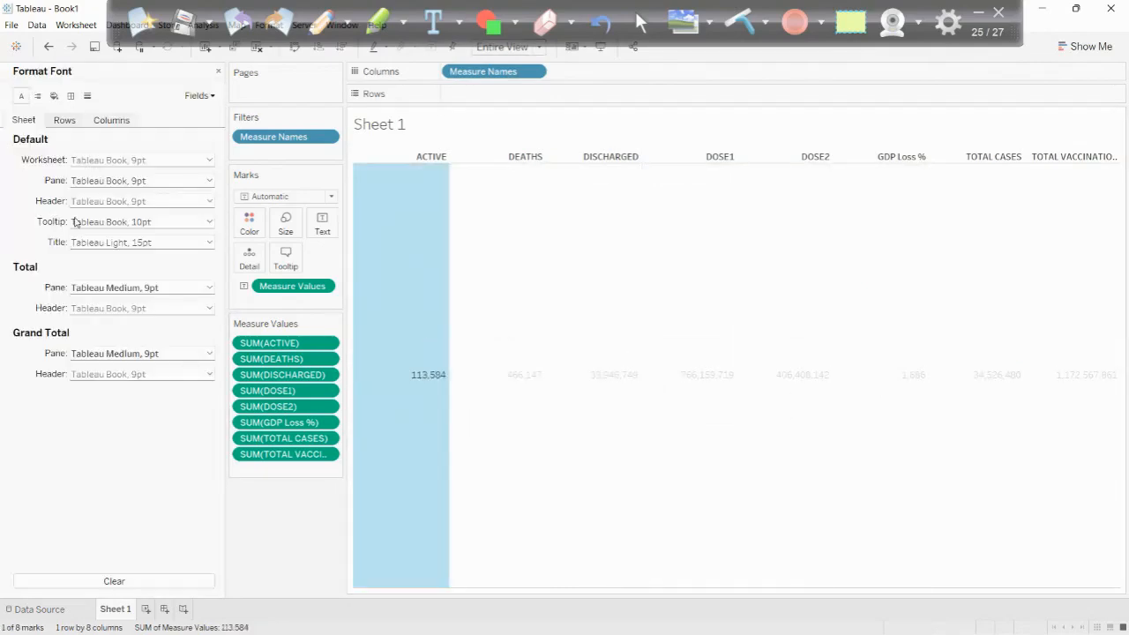
left_click(40, 97)
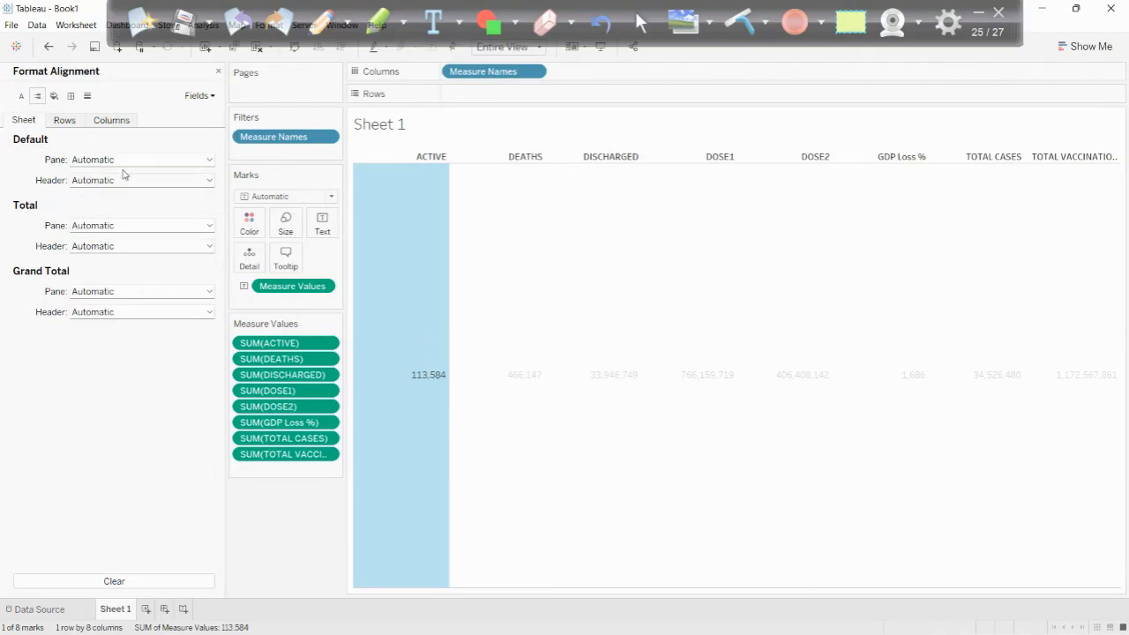
left_click(128, 180)
left_click(125, 164)
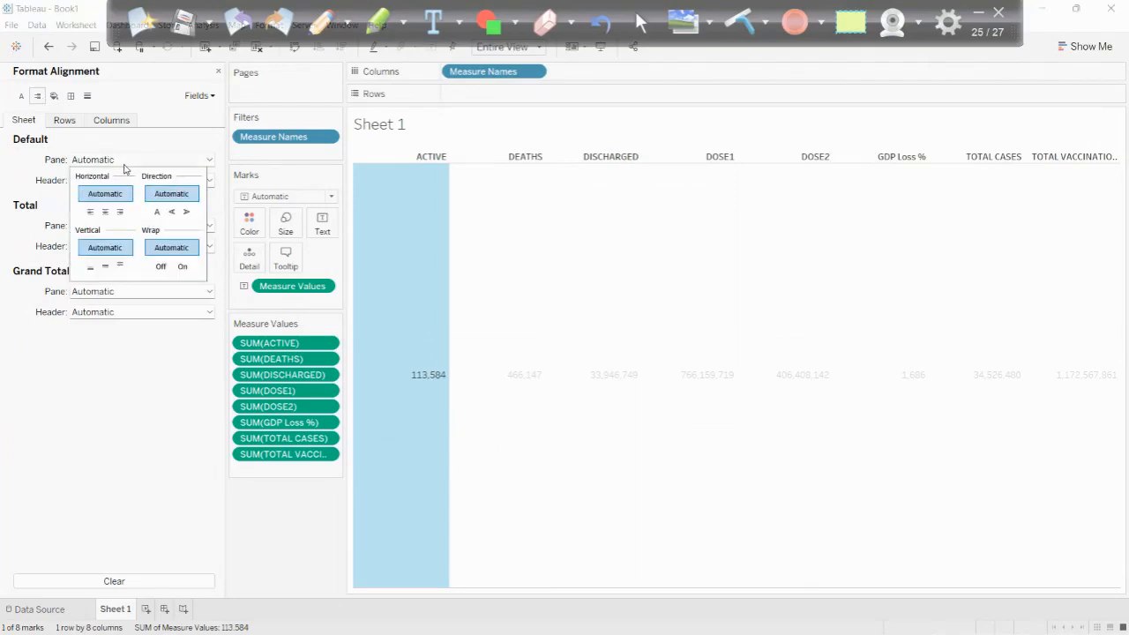
left_click(106, 212)
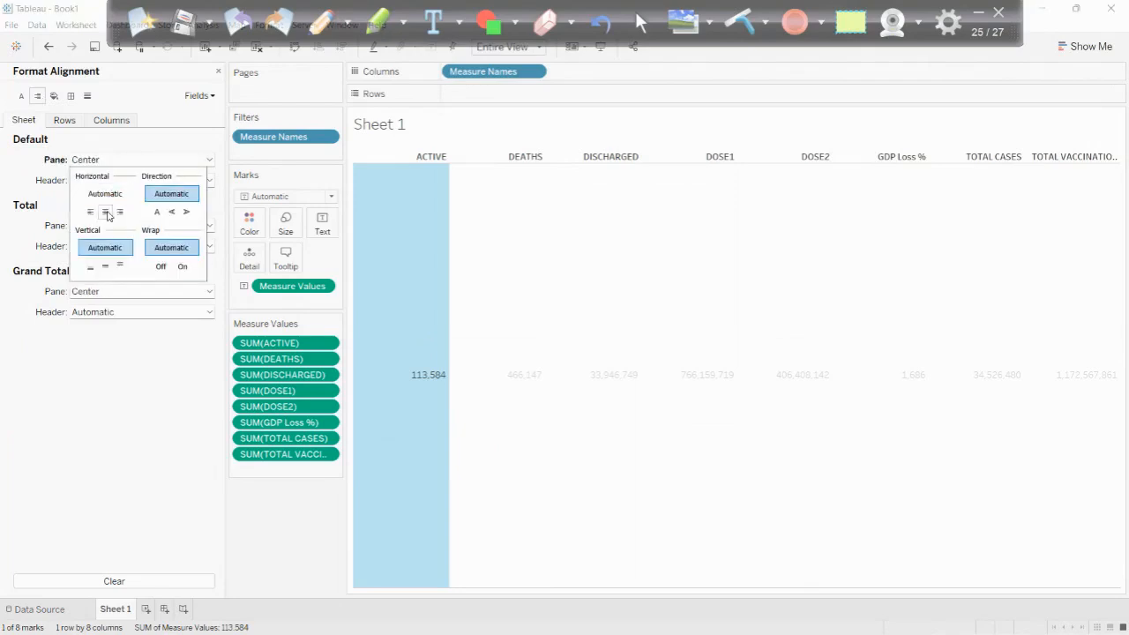
left_click(170, 448)
left_click(217, 71)
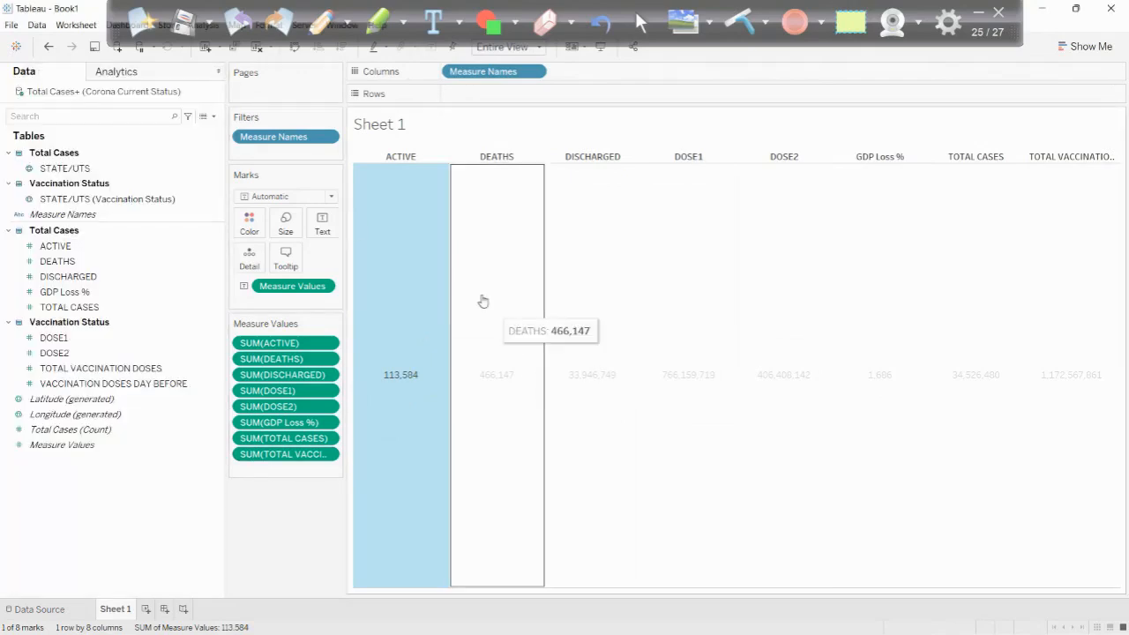
key("Escape")
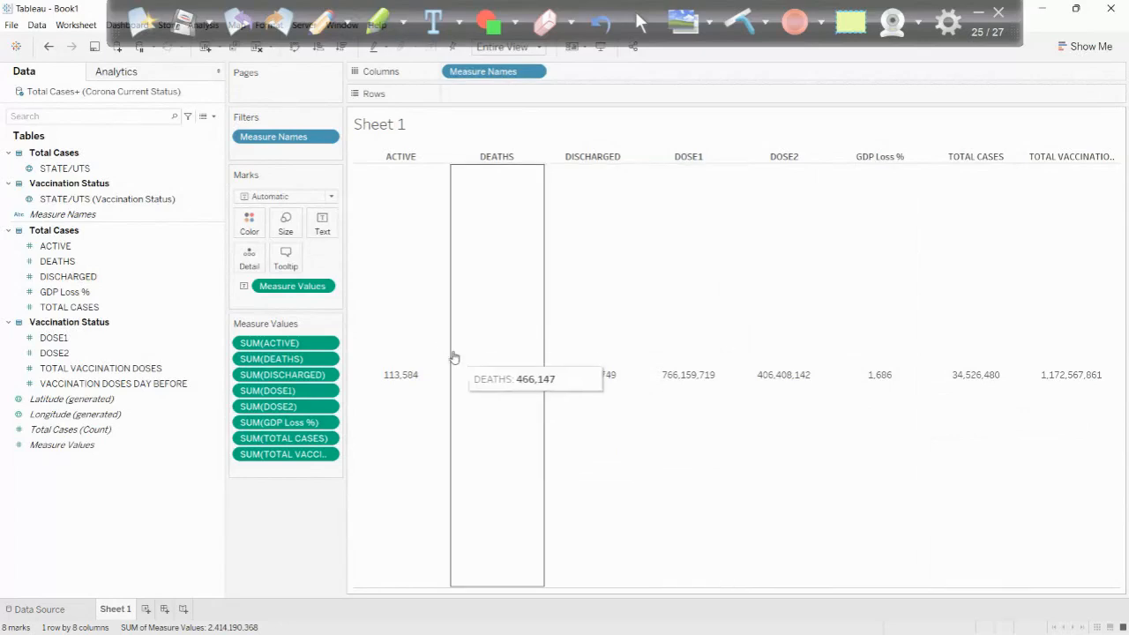
- Look through the sheet and row font formatting options of the text table
right_click(411, 318)
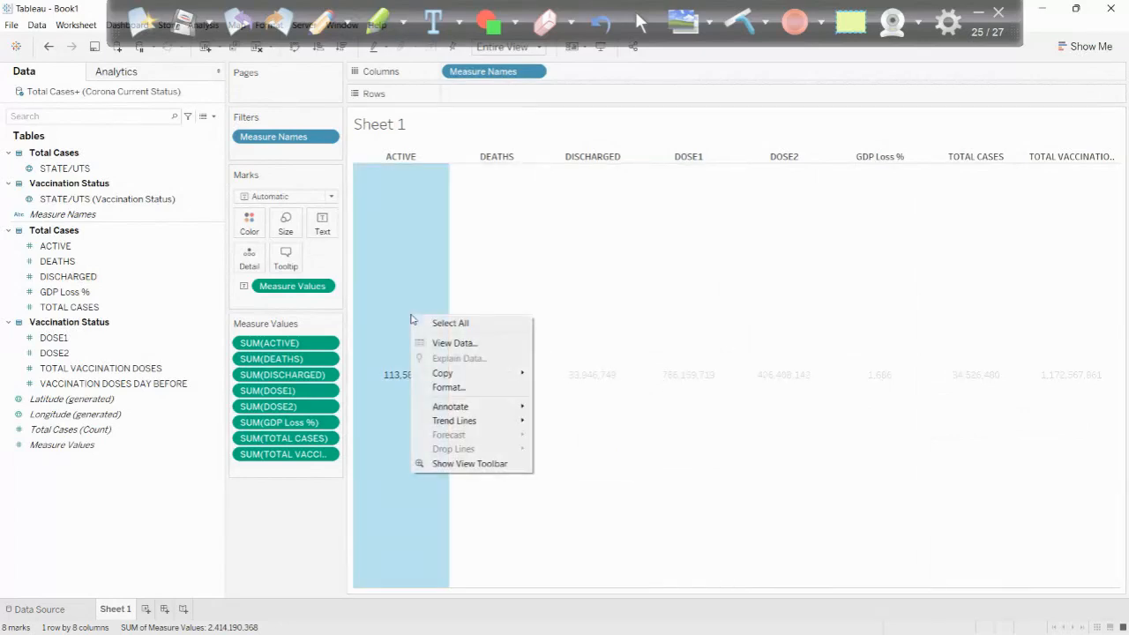
left_click(450, 388)
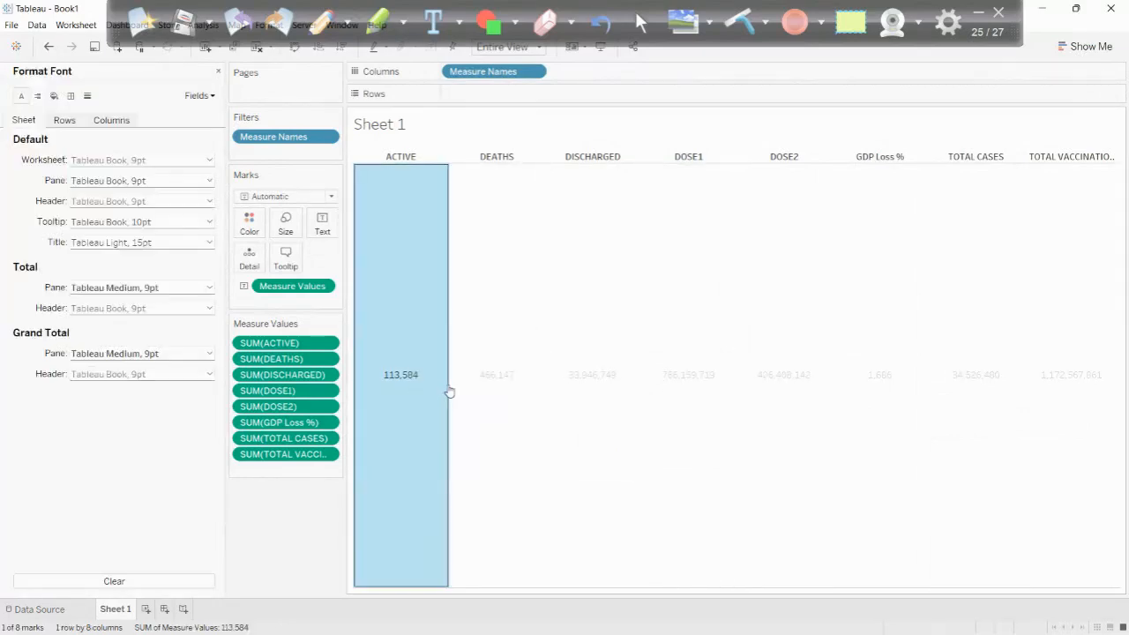
left_click(63, 121)
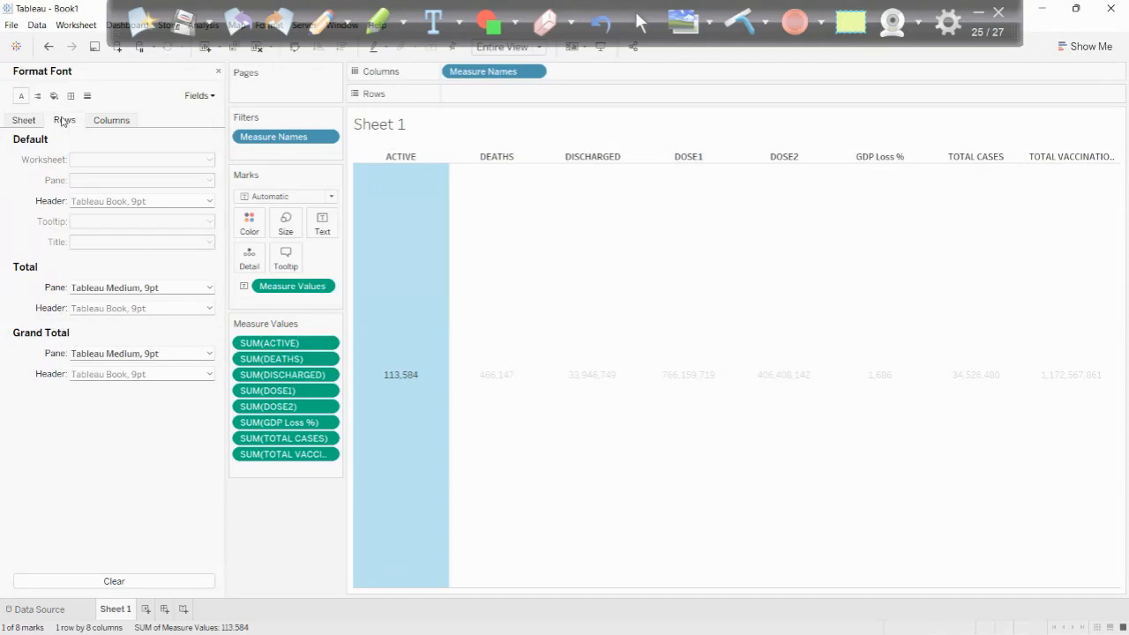
left_click(21, 123)
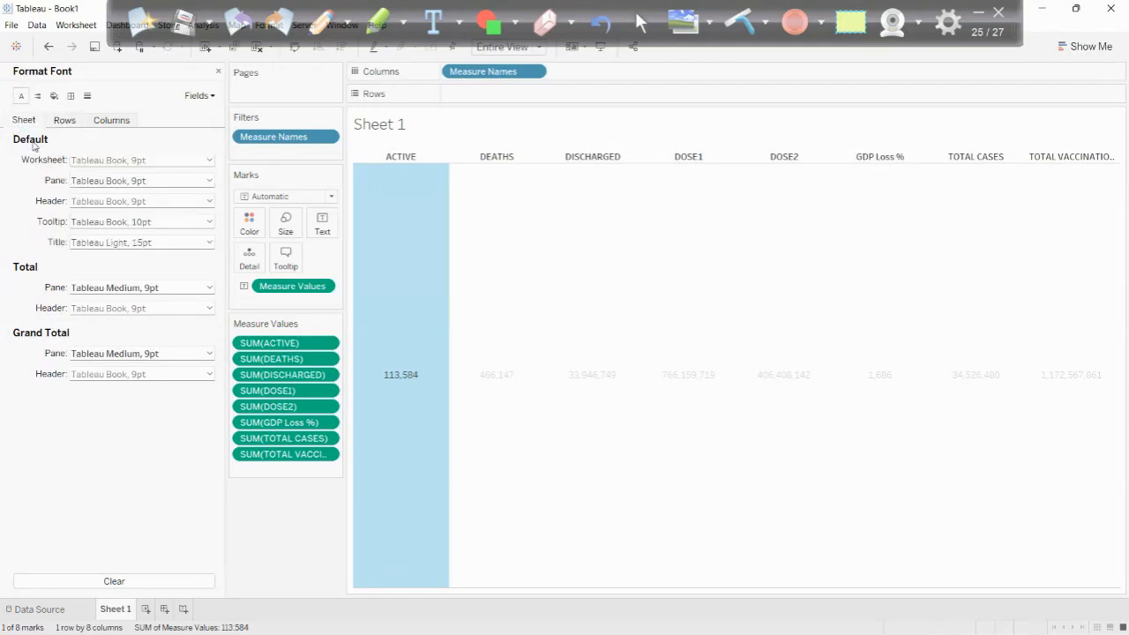
left_click(108, 160)
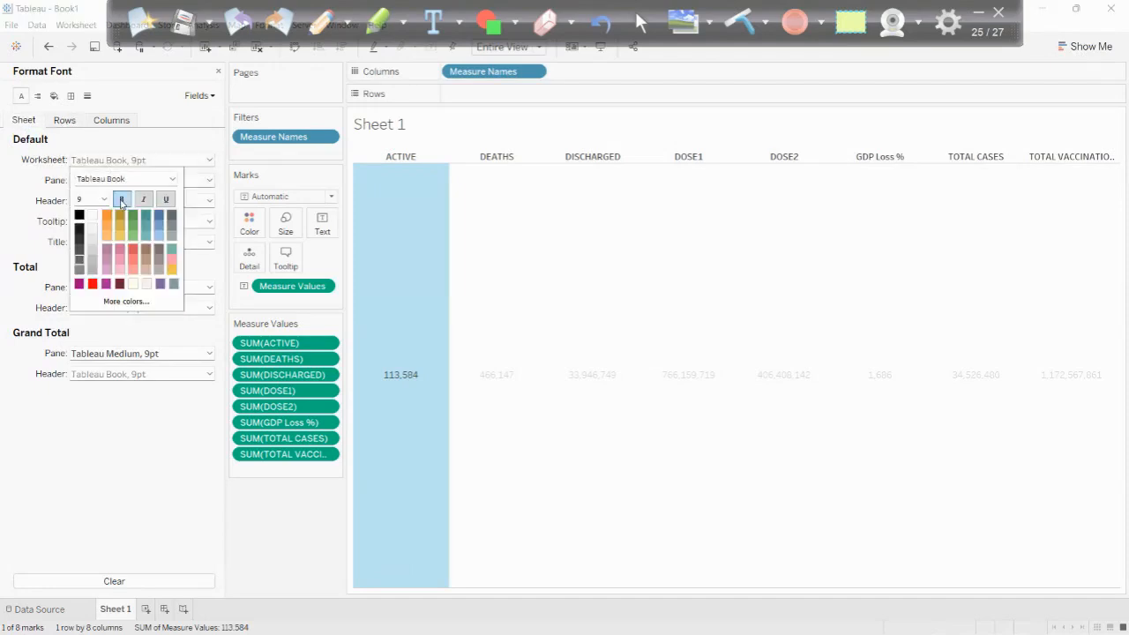
left_click(140, 160)
left_click(65, 121)
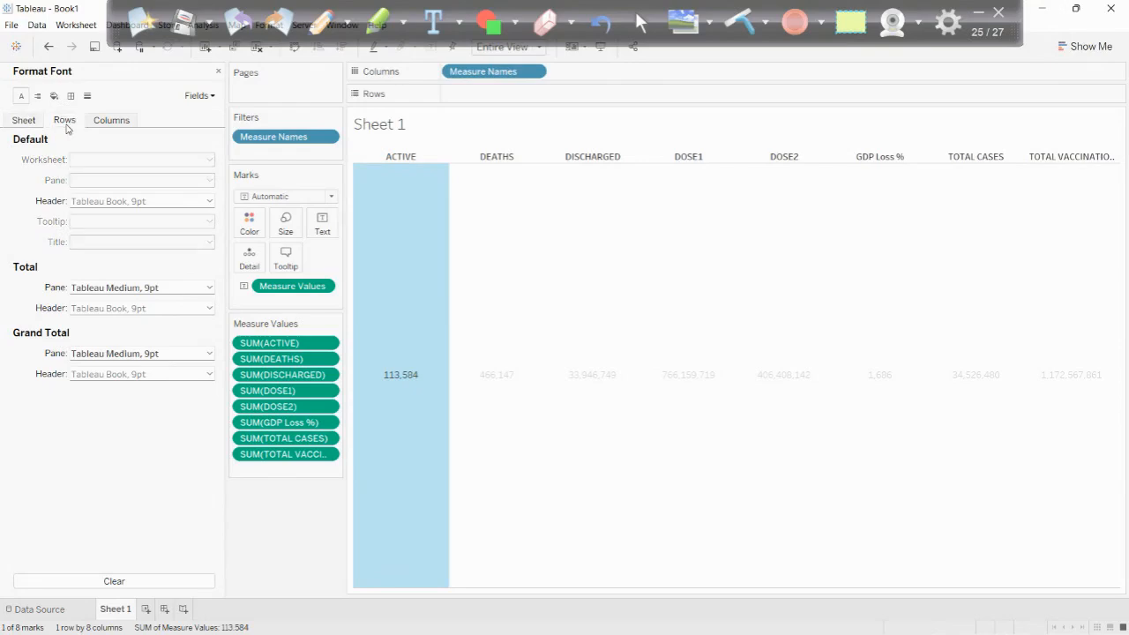
left_click(113, 201)
left_click(126, 165)
left_click(164, 288)
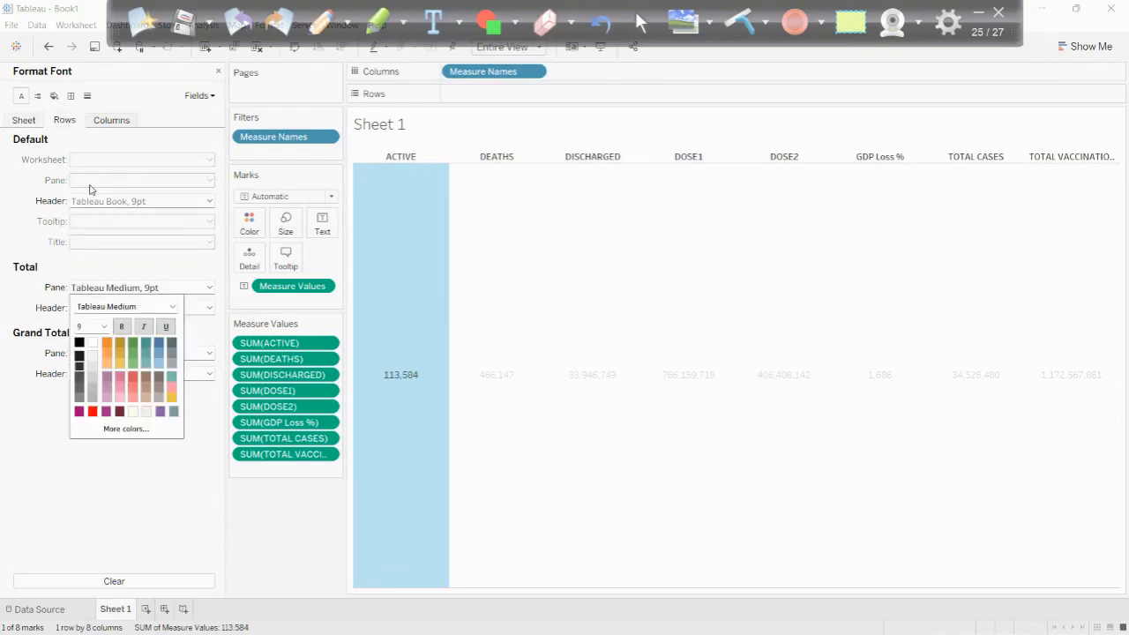
left_click(218, 71)
- Format the ACTIVE measure as a custom number with display units in Thousands (K)
left_click(471, 332)
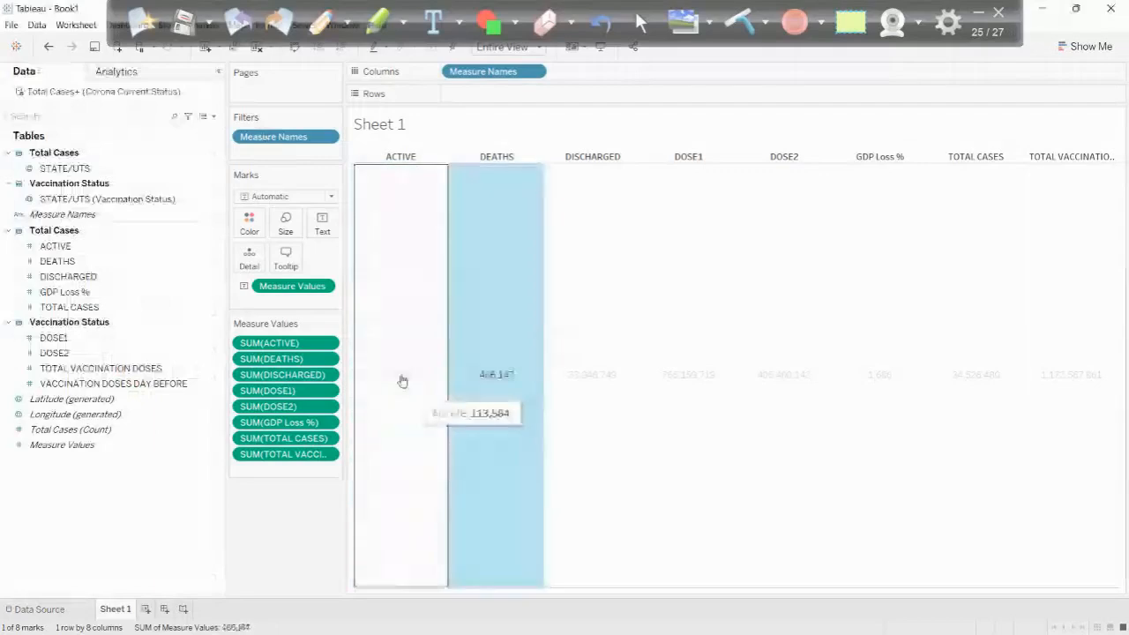
left_click(385, 356)
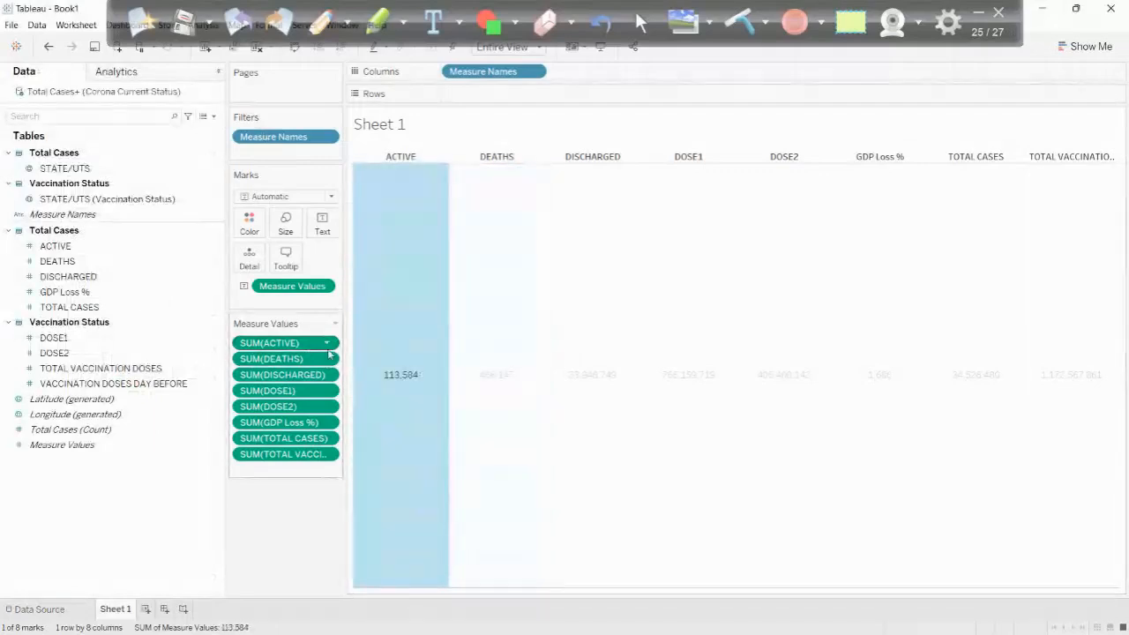
left_click(326, 343)
left_click(265, 396)
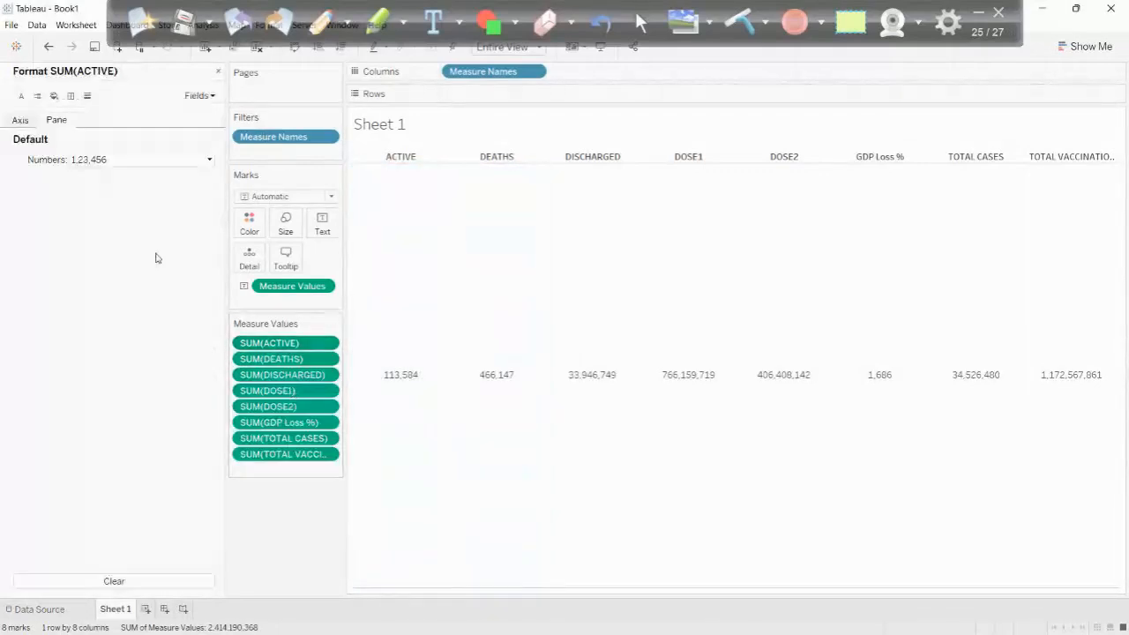
left_click(94, 164)
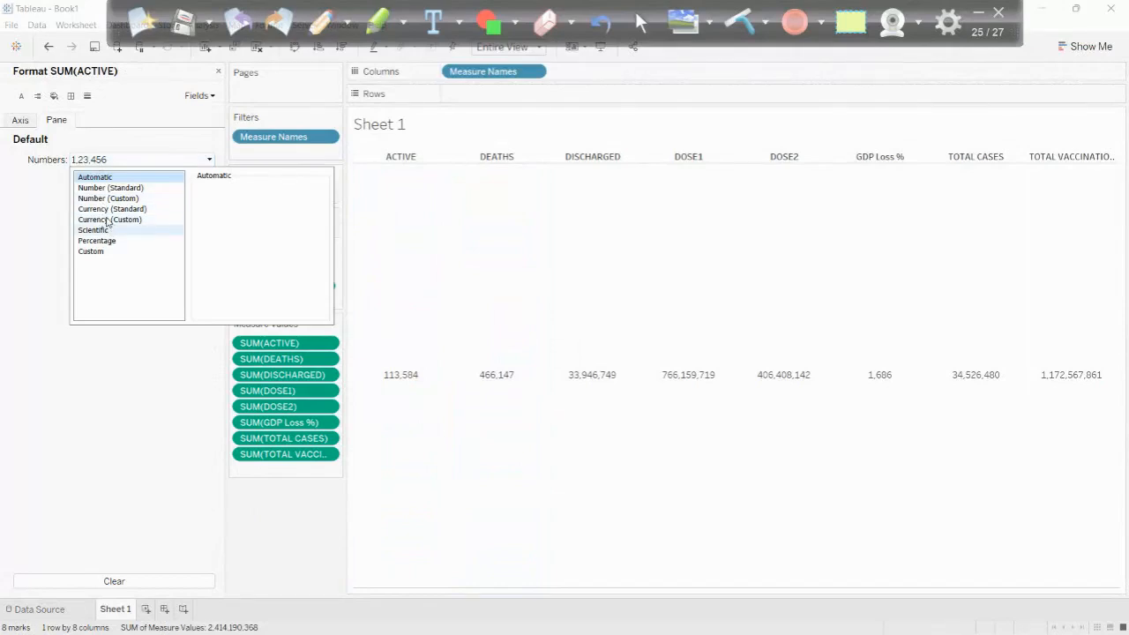
left_click(109, 198)
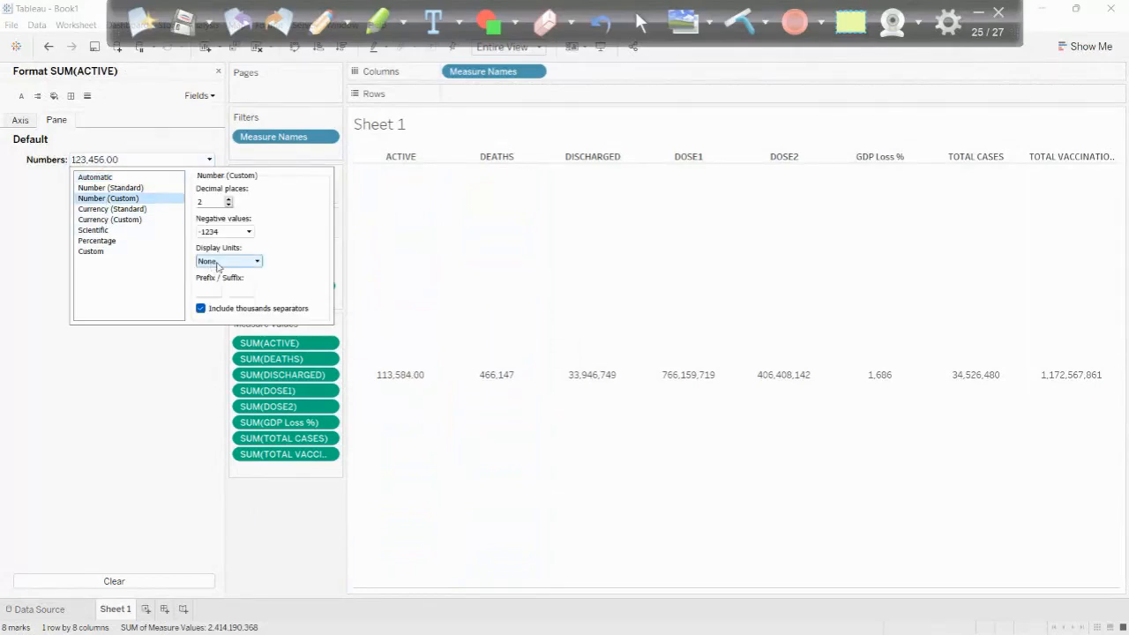
left_click(219, 261)
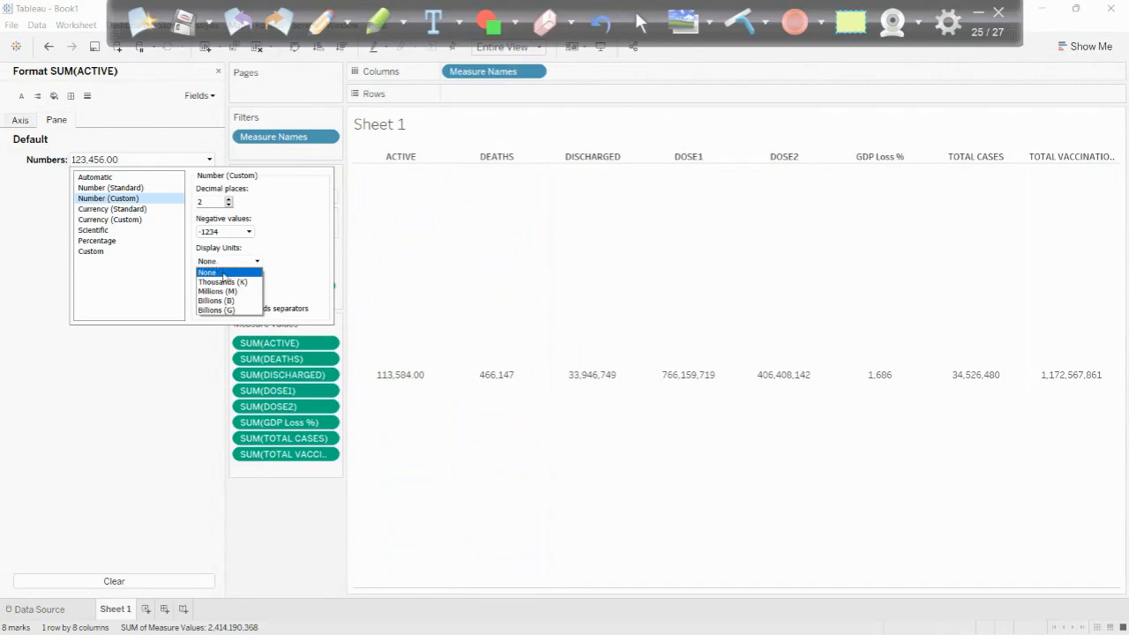
left_click(224, 291)
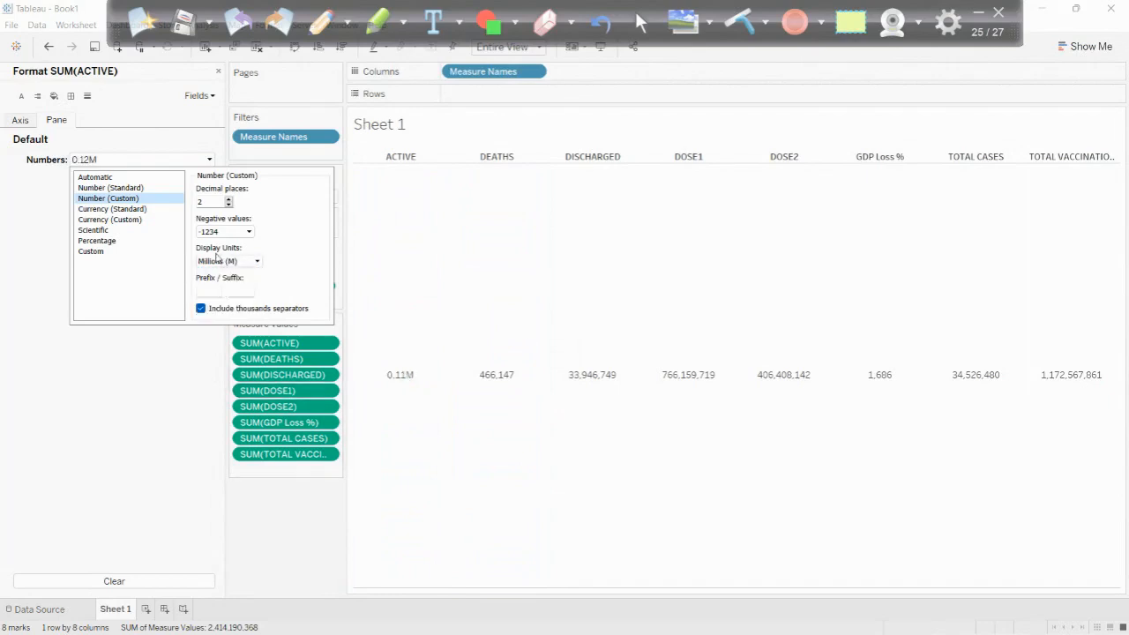
left_click(217, 259)
left_click(223, 281)
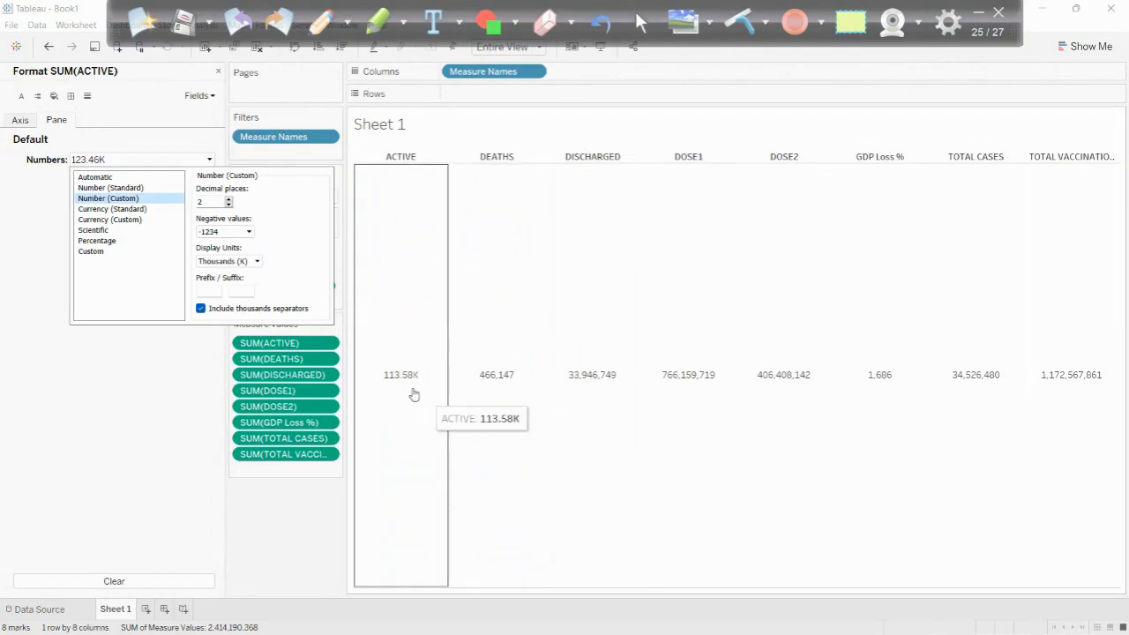
left_click(293, 493)
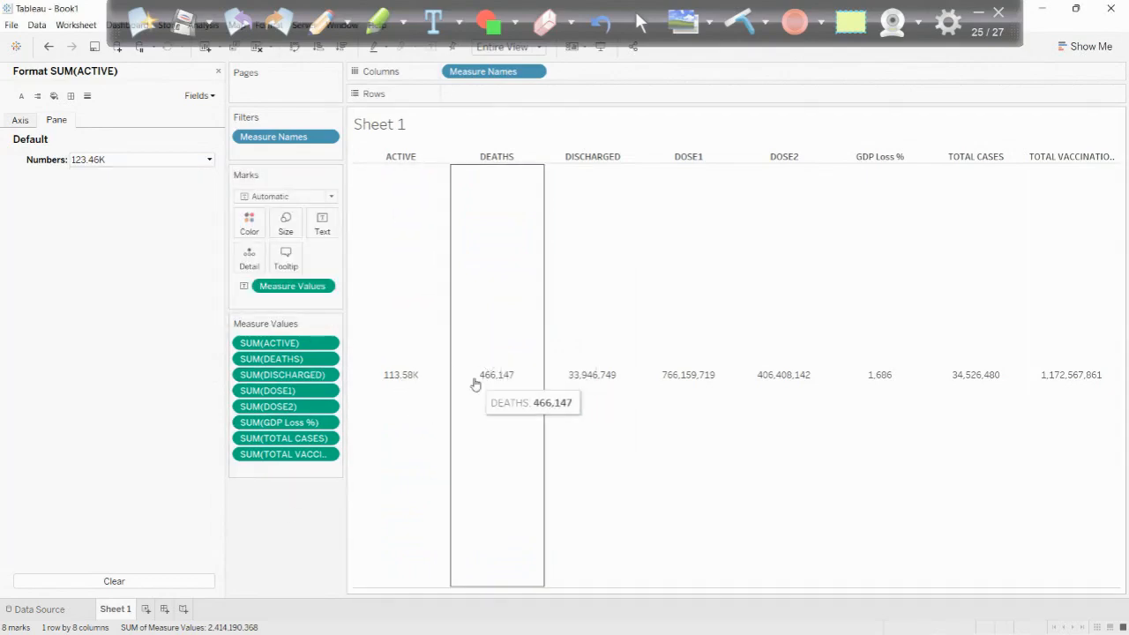
- Format the DEATHS measure as a custom number with display units in Thousands (K)
left_click(326, 359)
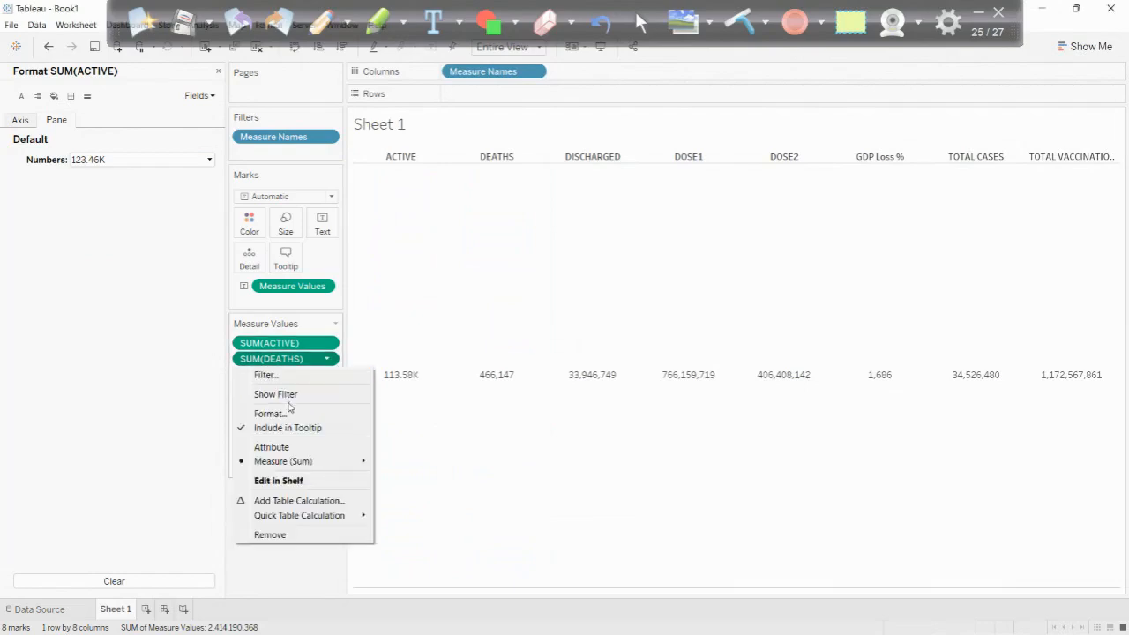
left_click(279, 414)
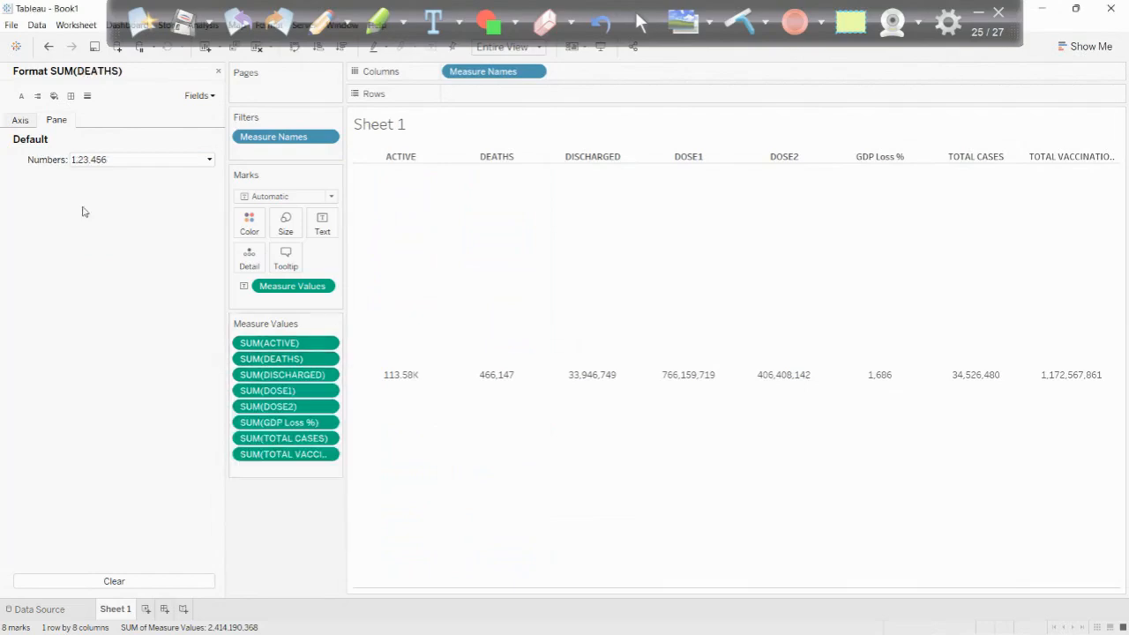
left_click(97, 160)
left_click(97, 198)
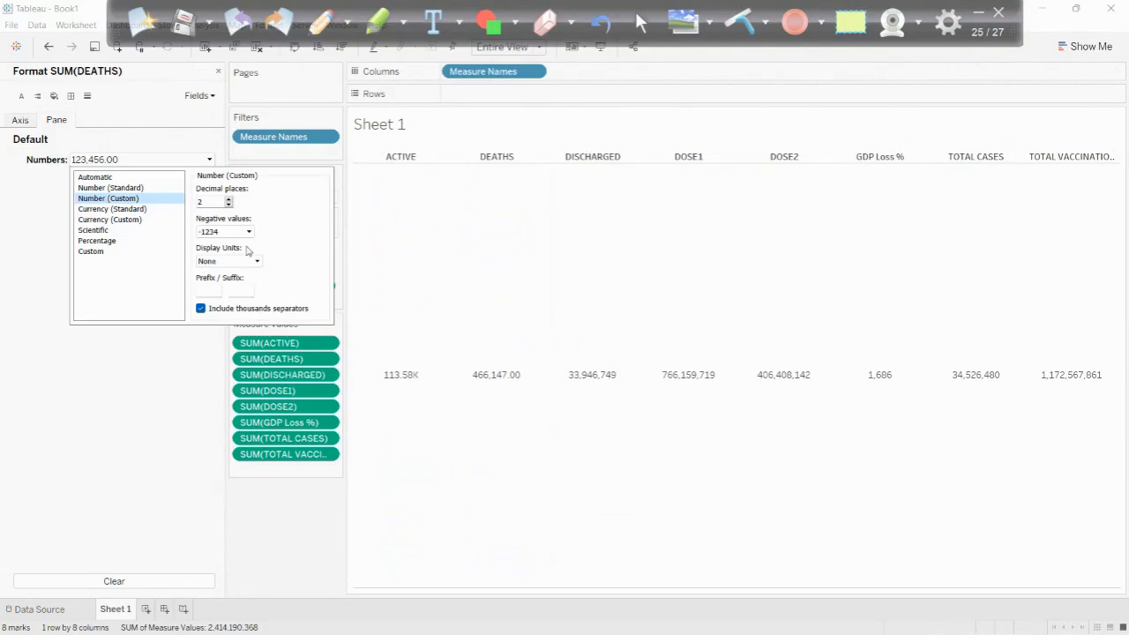
left_click(236, 261)
left_click(224, 273)
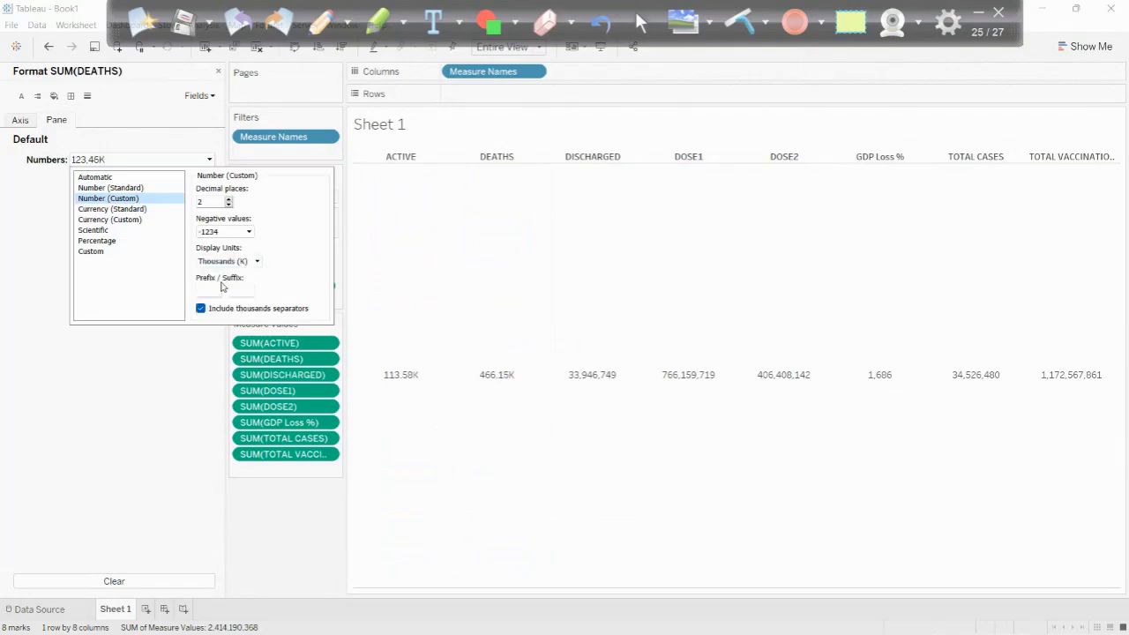
left_click(209, 356)
- Format the DISCHARGED measure as a custom number with display units in Thousands (K)
left_click(330, 376)
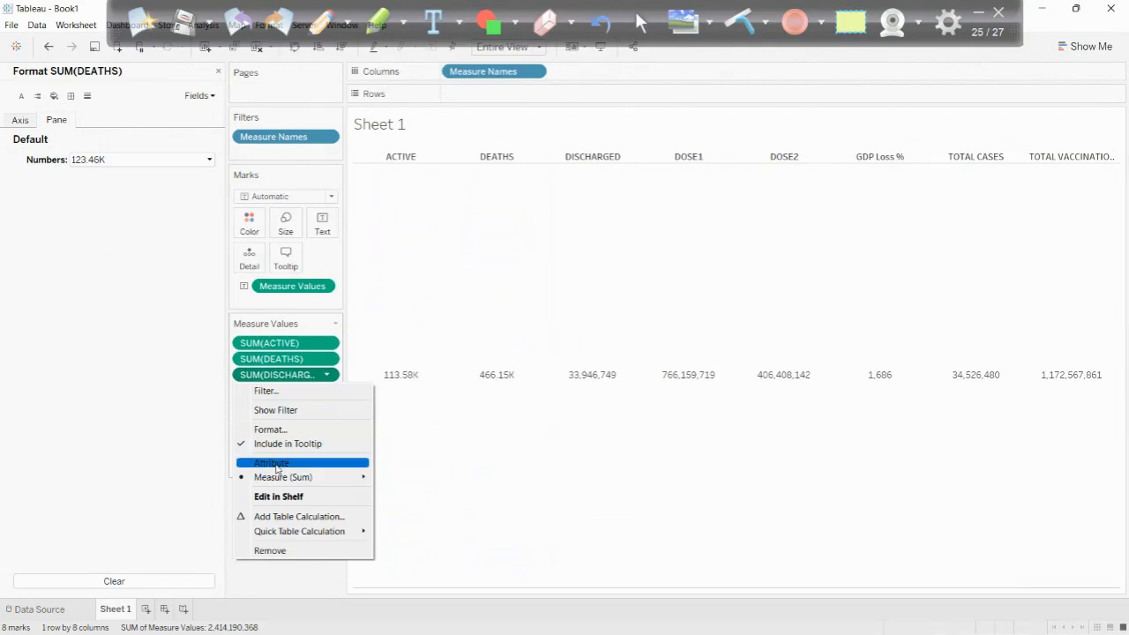
left_click(463, 459)
left_click(330, 377)
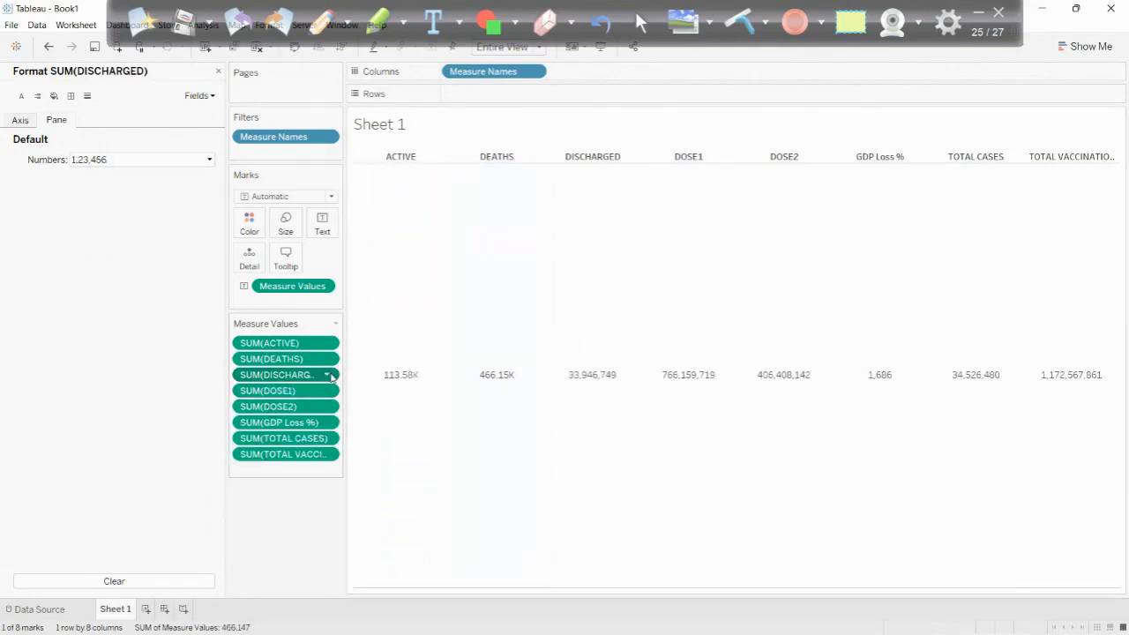
left_click(282, 430)
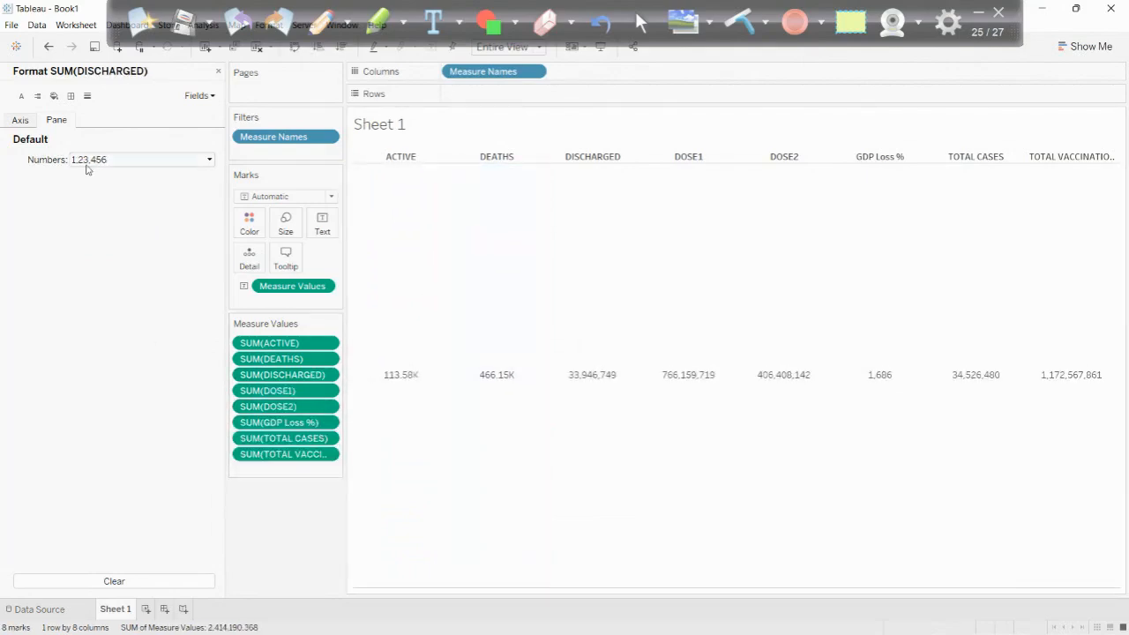
left_click(86, 162)
left_click(104, 199)
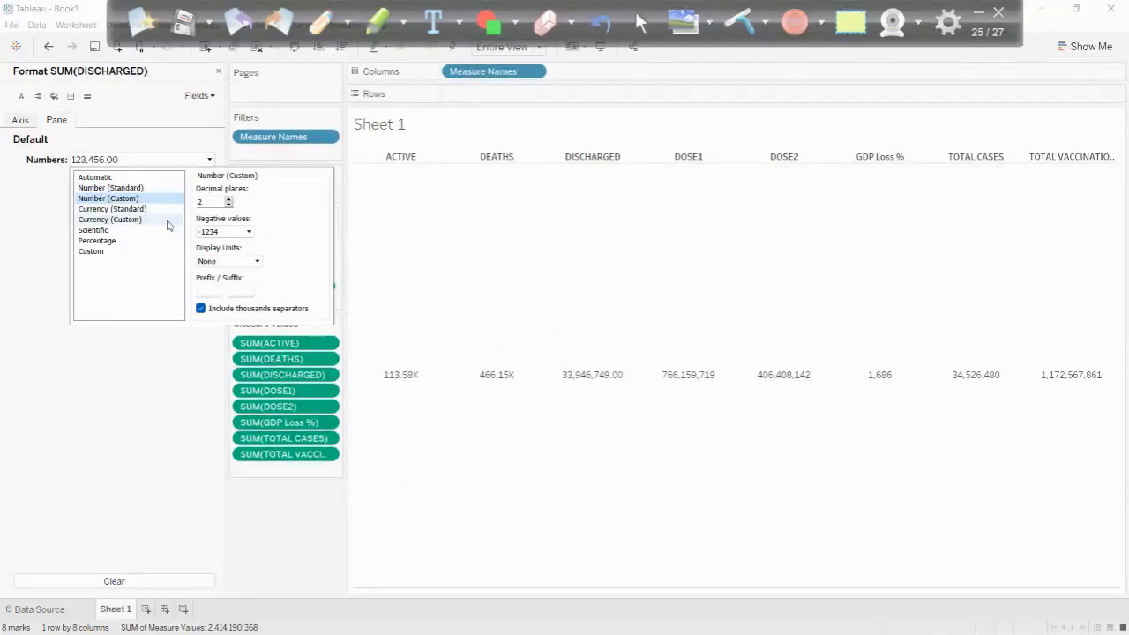
left_click(225, 261)
left_click(216, 275)
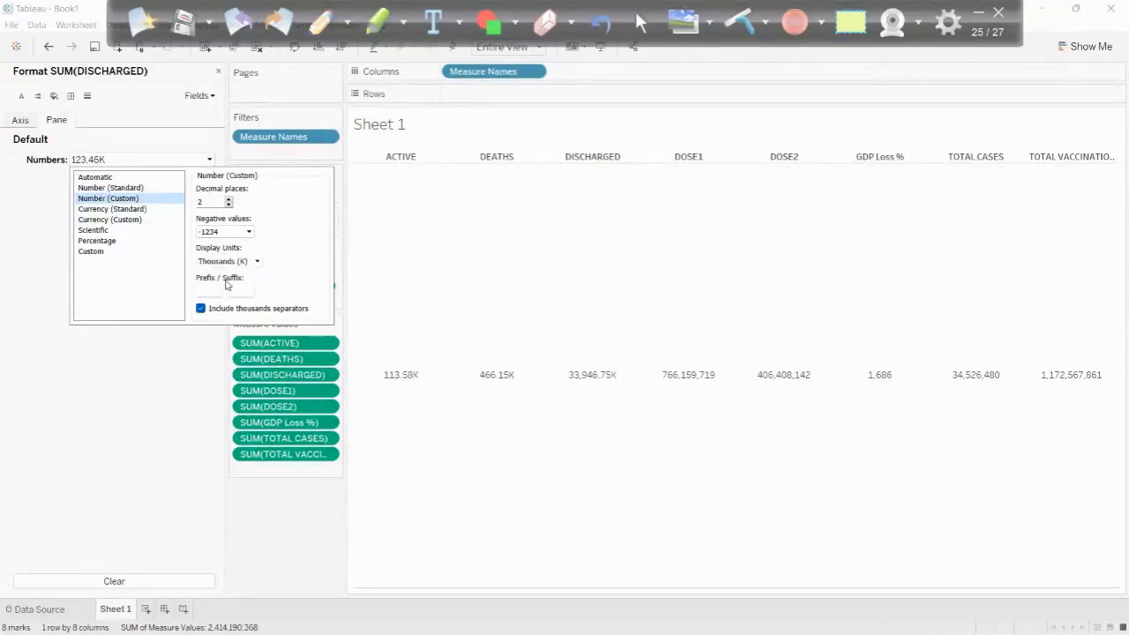
left_click(680, 344)
left_click(116, 161)
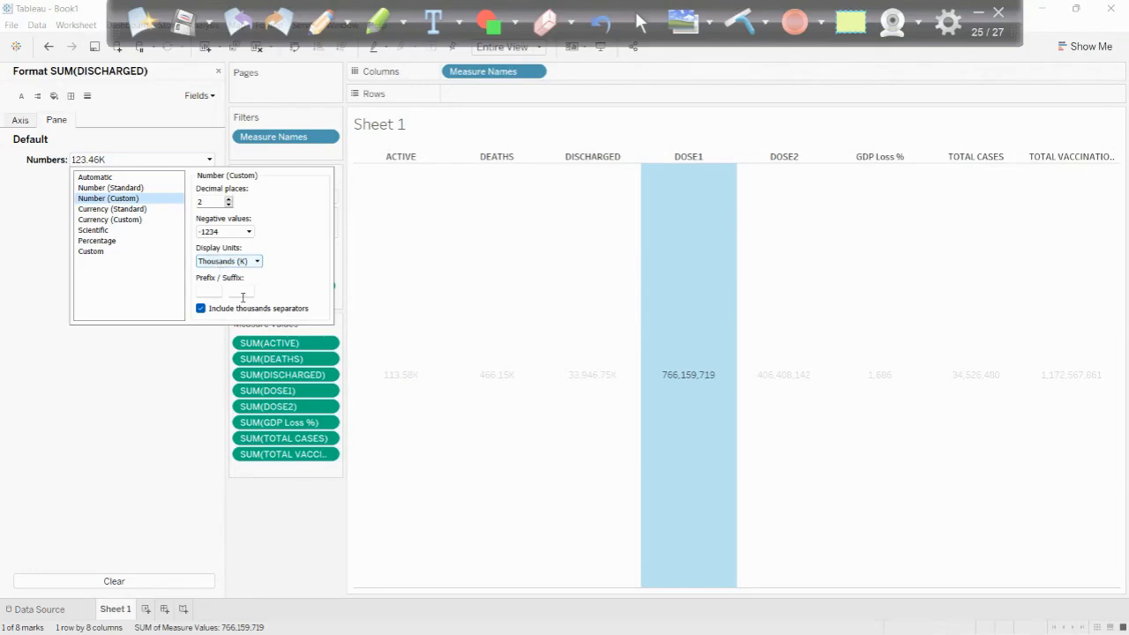
left_click(324, 501)
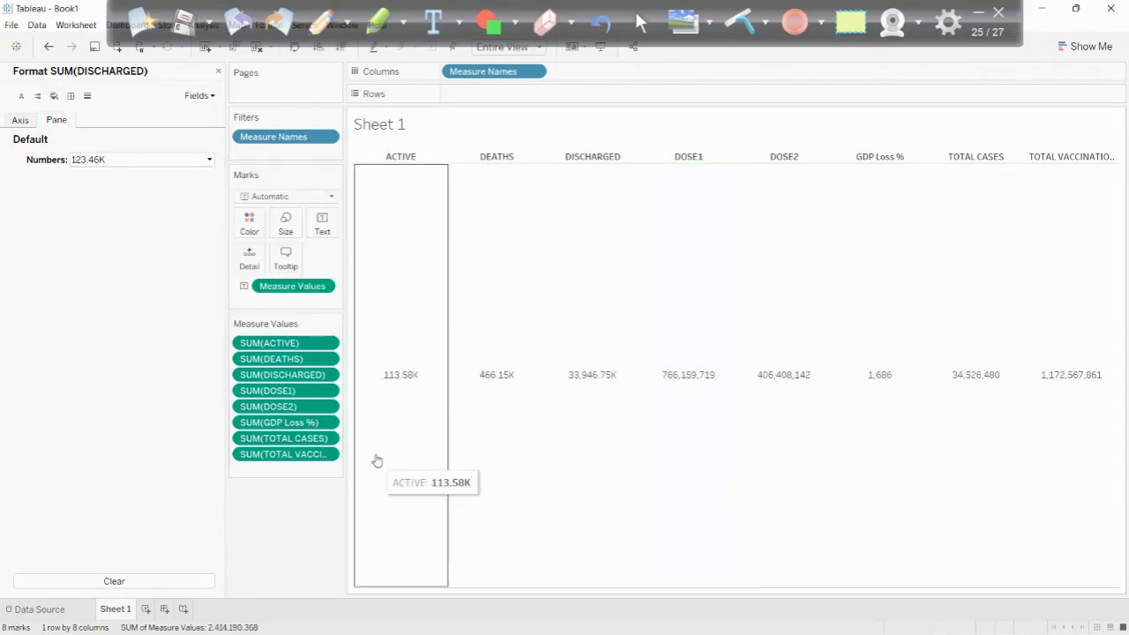
- Format the DOSE1 measure as a custom number with display units in Thousands (K)
left_click(327, 391)
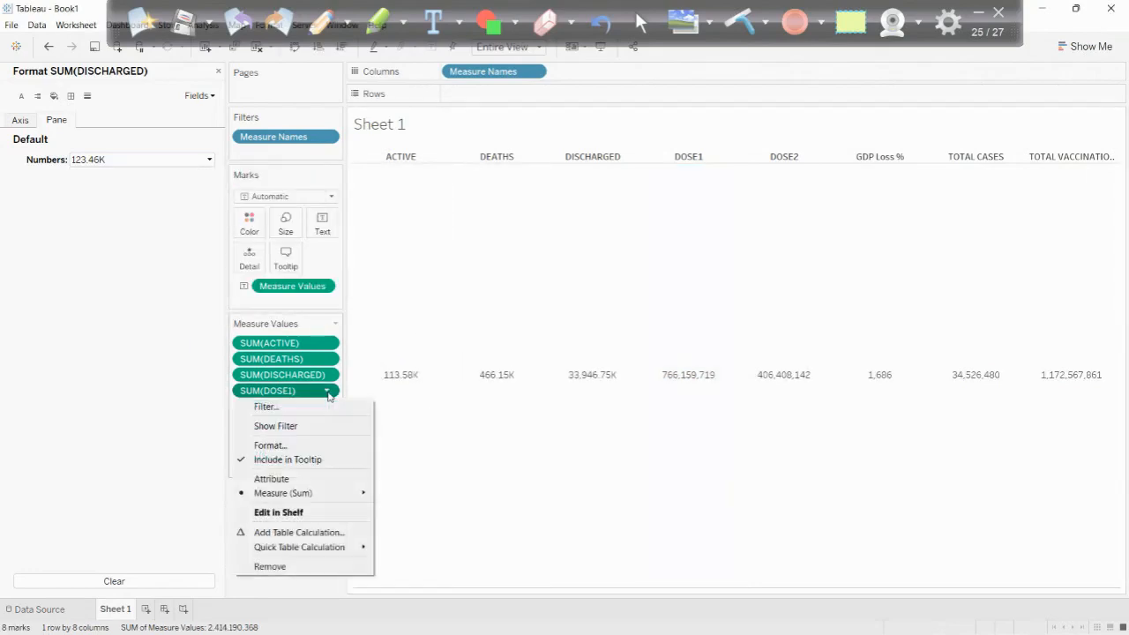
left_click(277, 444)
left_click(114, 160)
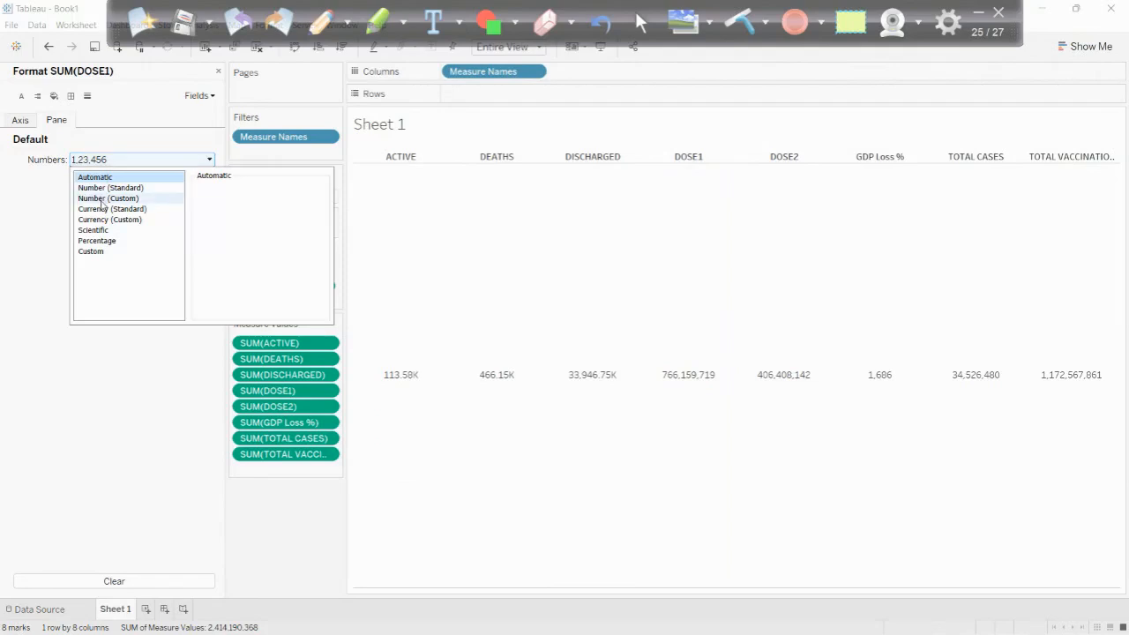
left_click(107, 199)
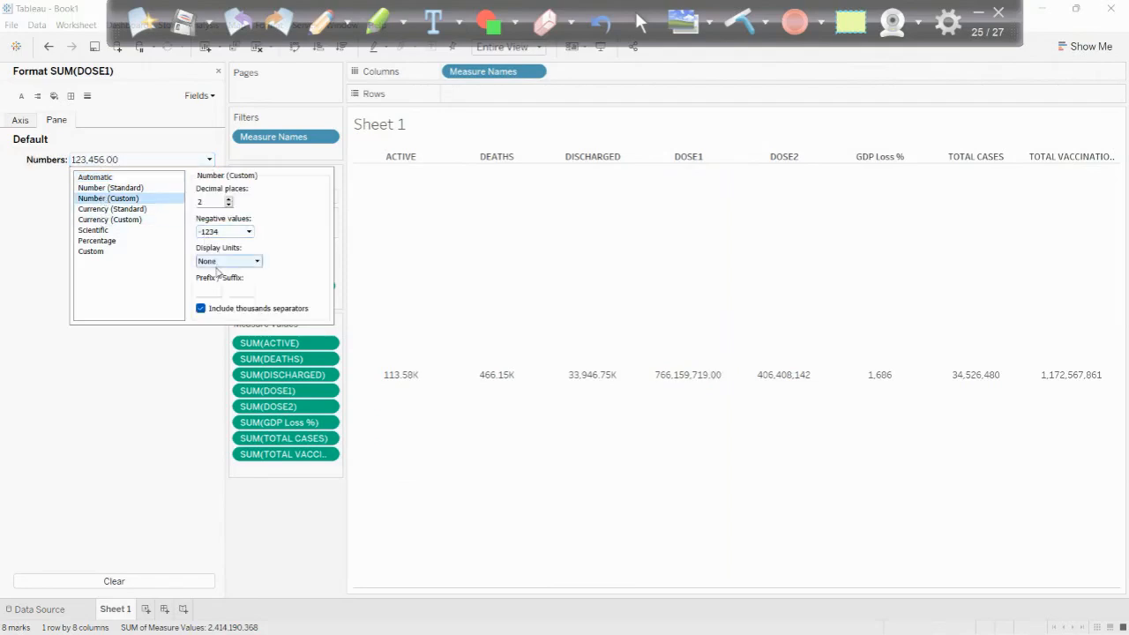
left_click(218, 263)
left_click(216, 279)
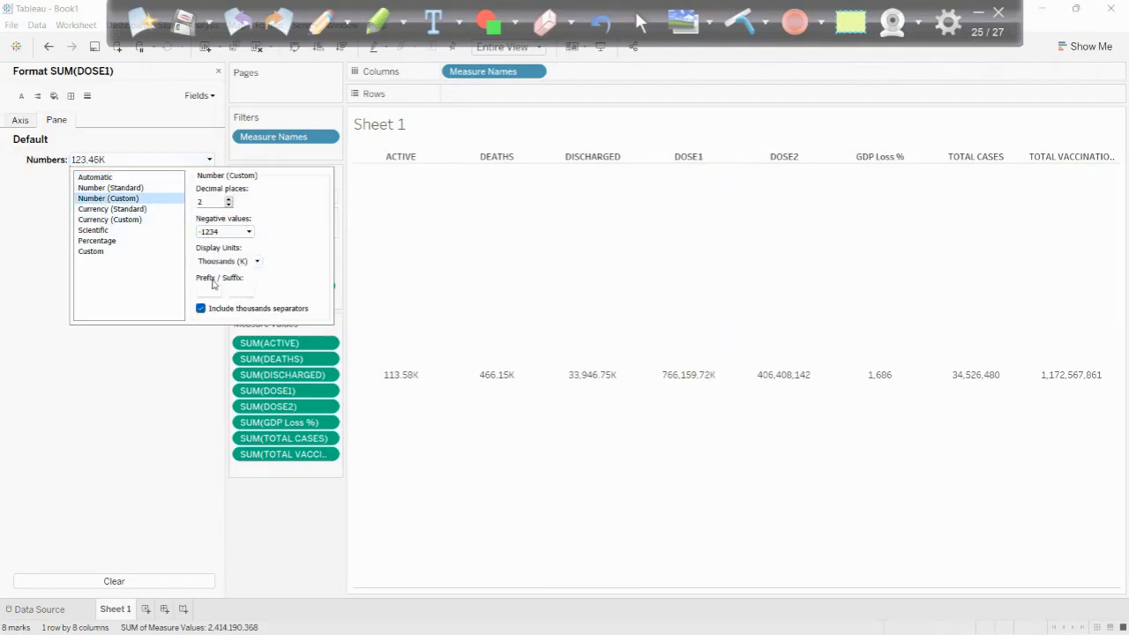
- Format the DOSE2 measure as a custom number with display units in Thousands (K)
left_click(326, 406)
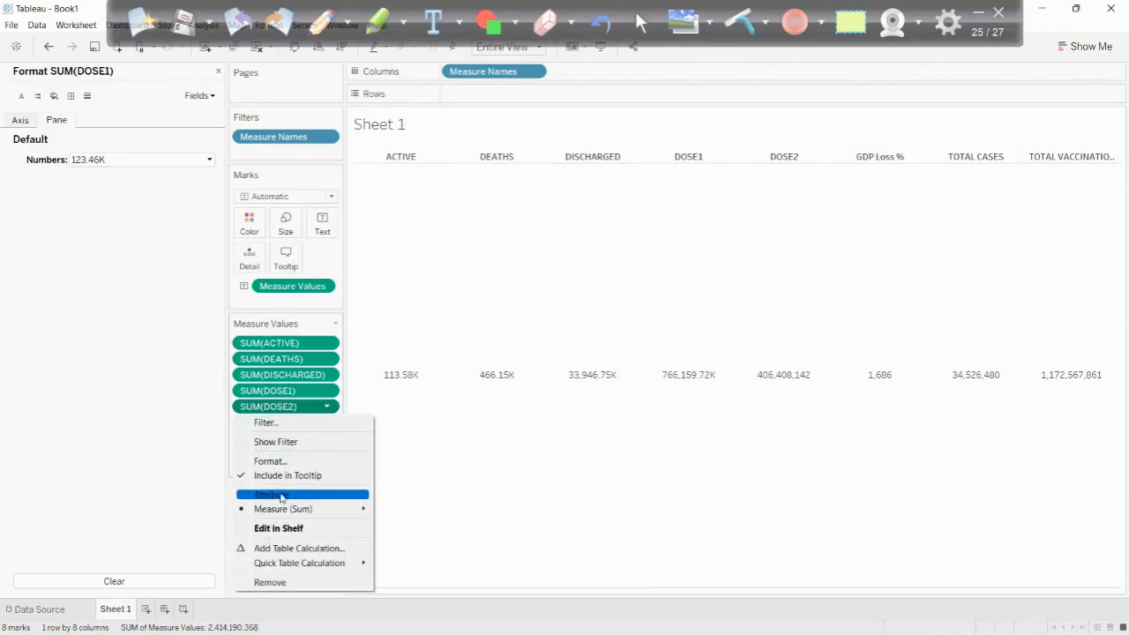
left_click(272, 461)
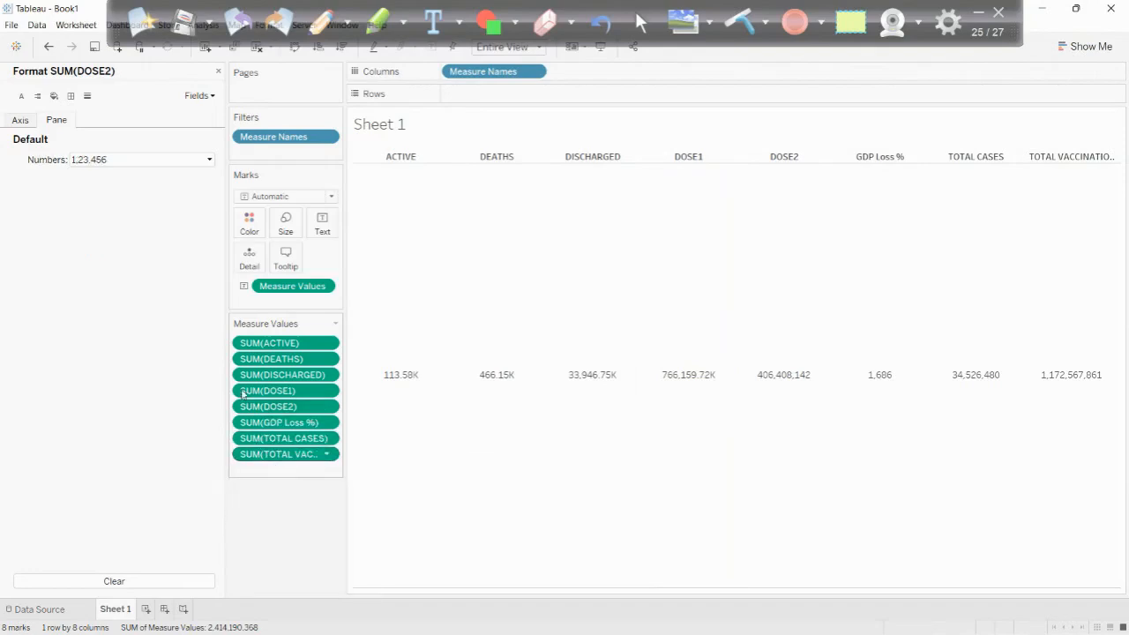
left_click(128, 160)
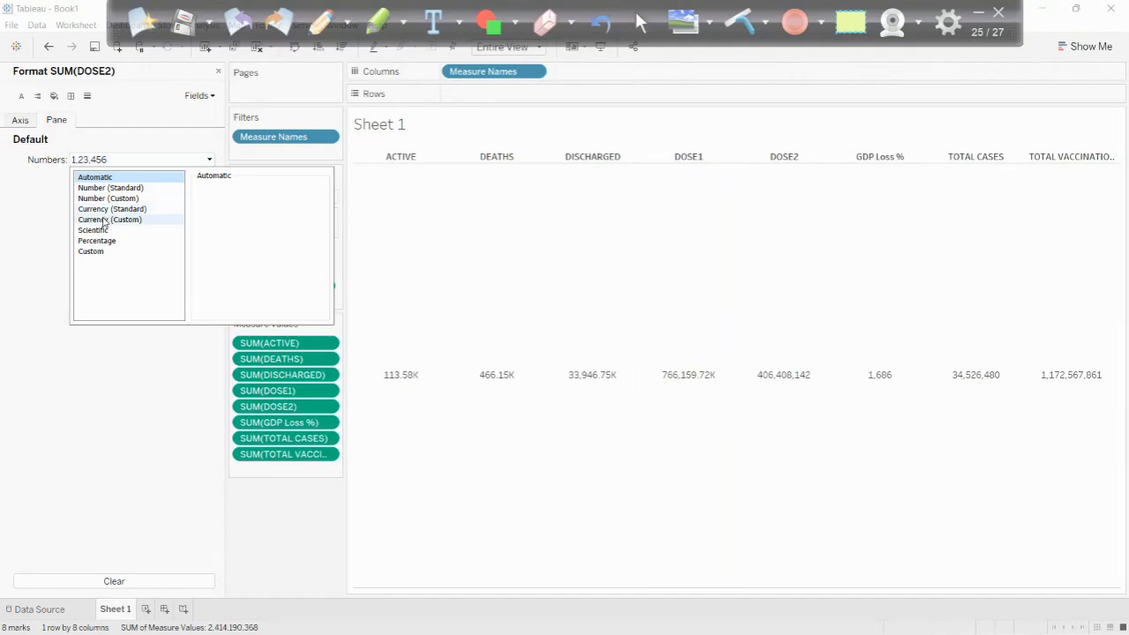
left_click(106, 197)
left_click(227, 261)
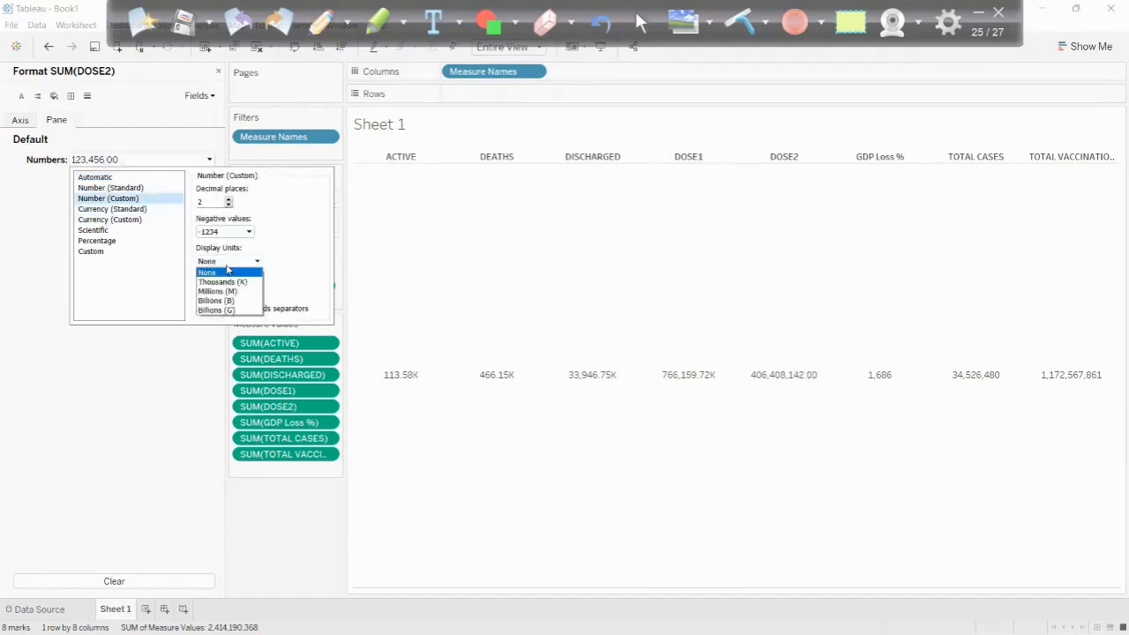
left_click(227, 282)
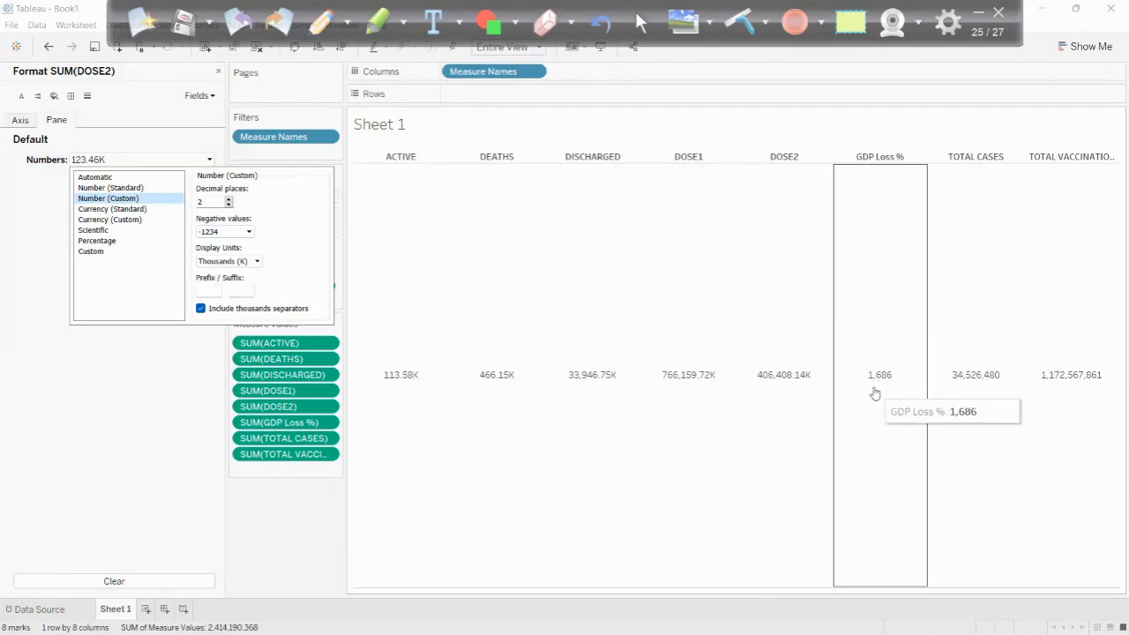
- Change the aggregation of the GDP Loss % measure to Average
left_click(326, 423)
left_click(327, 423)
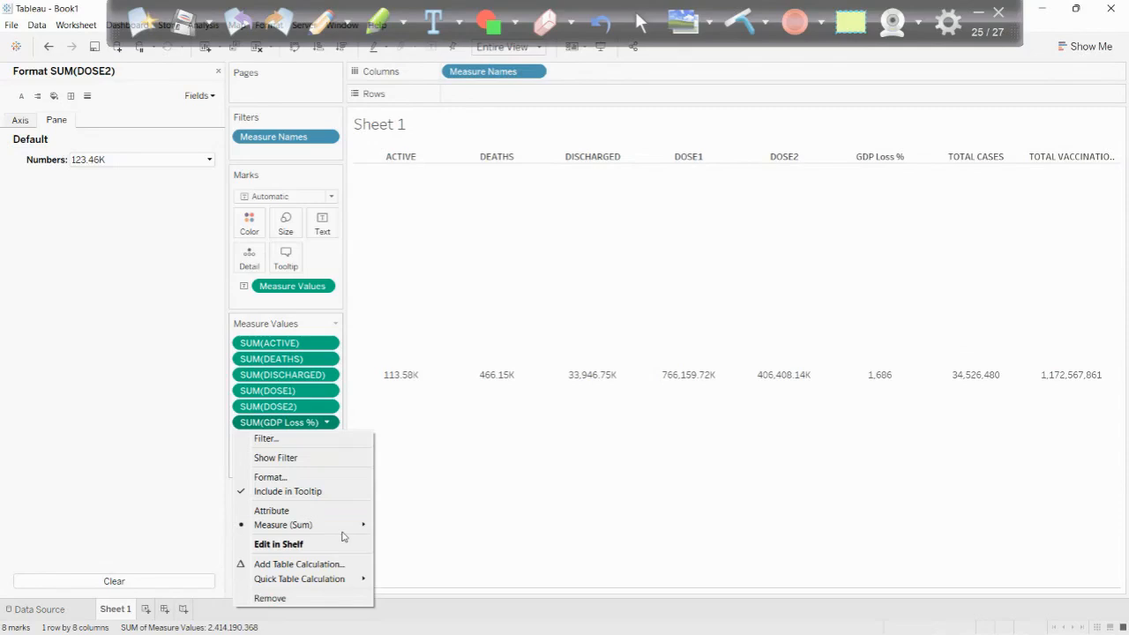
mouse_move(346, 534)
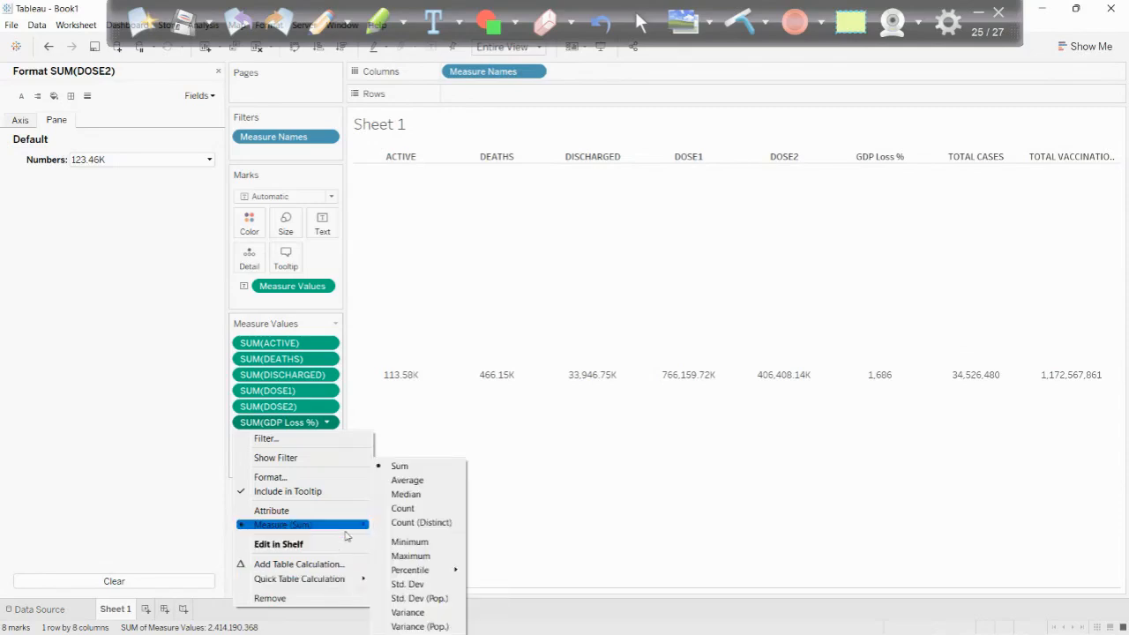
left_click(406, 480)
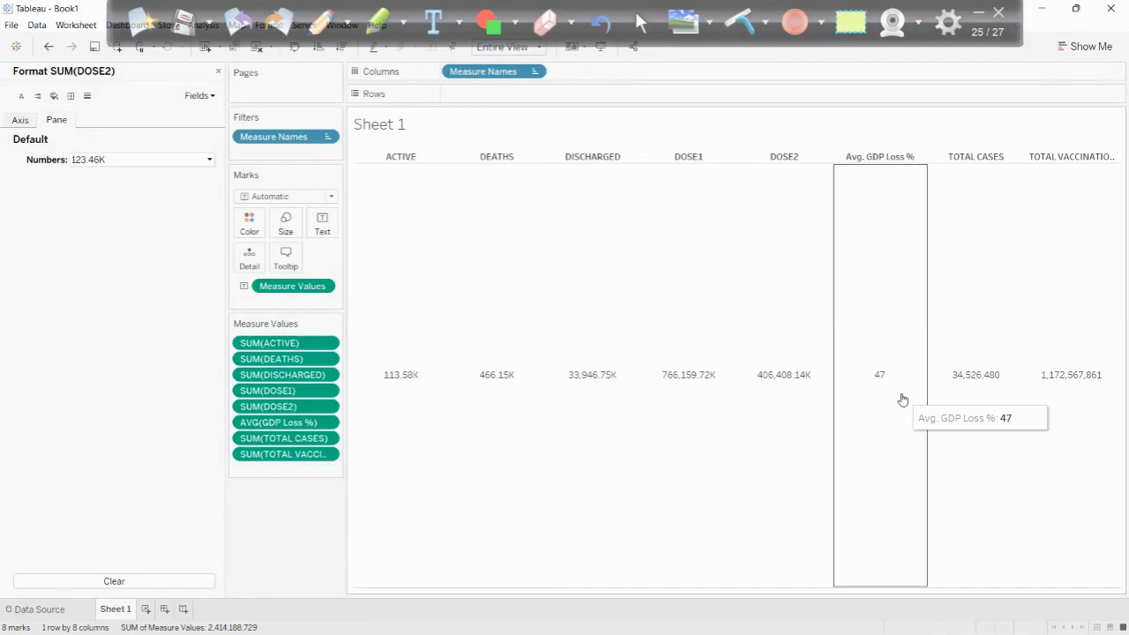
- Format the averaged GDP Loss % measure as a custom number with 2 decimal places and no display units
left_click(327, 424)
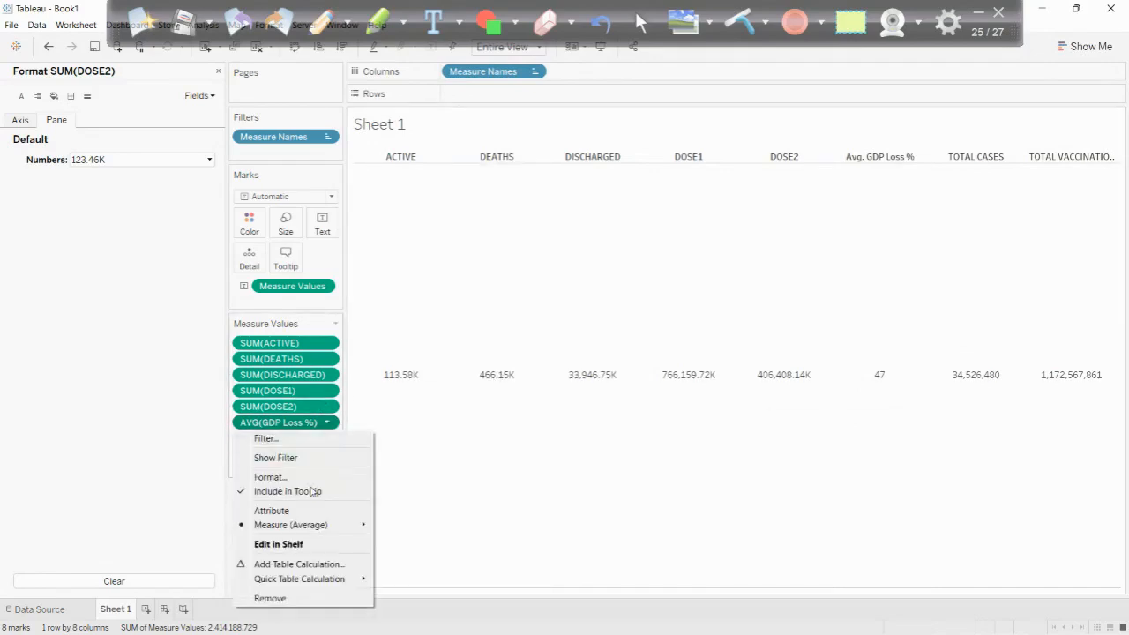
left_click(279, 477)
left_click(115, 168)
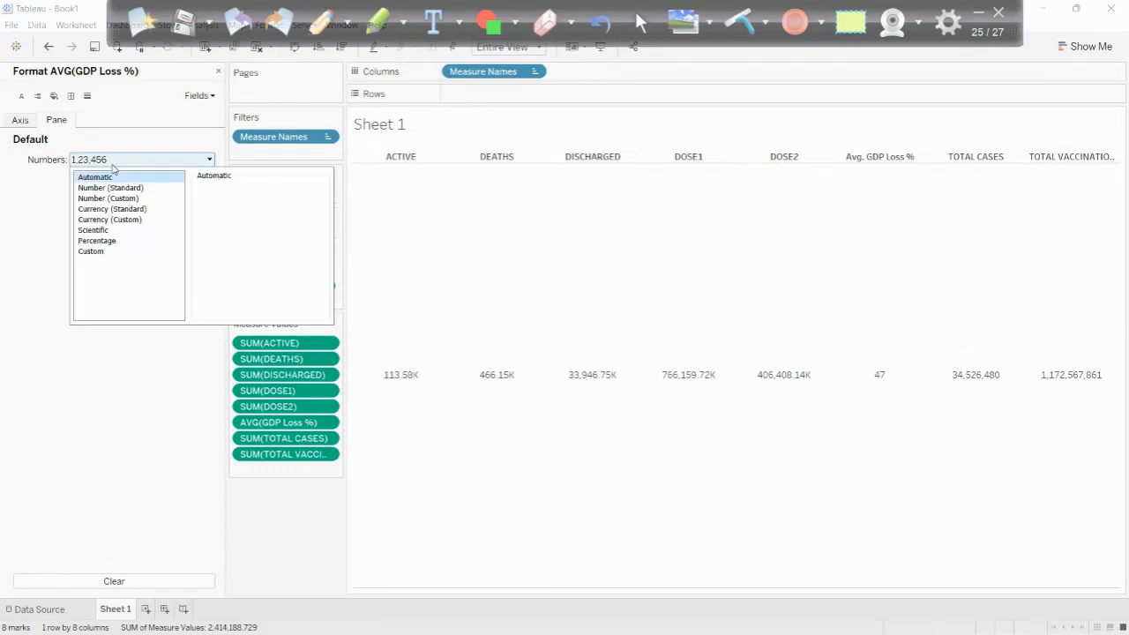
left_click(97, 241)
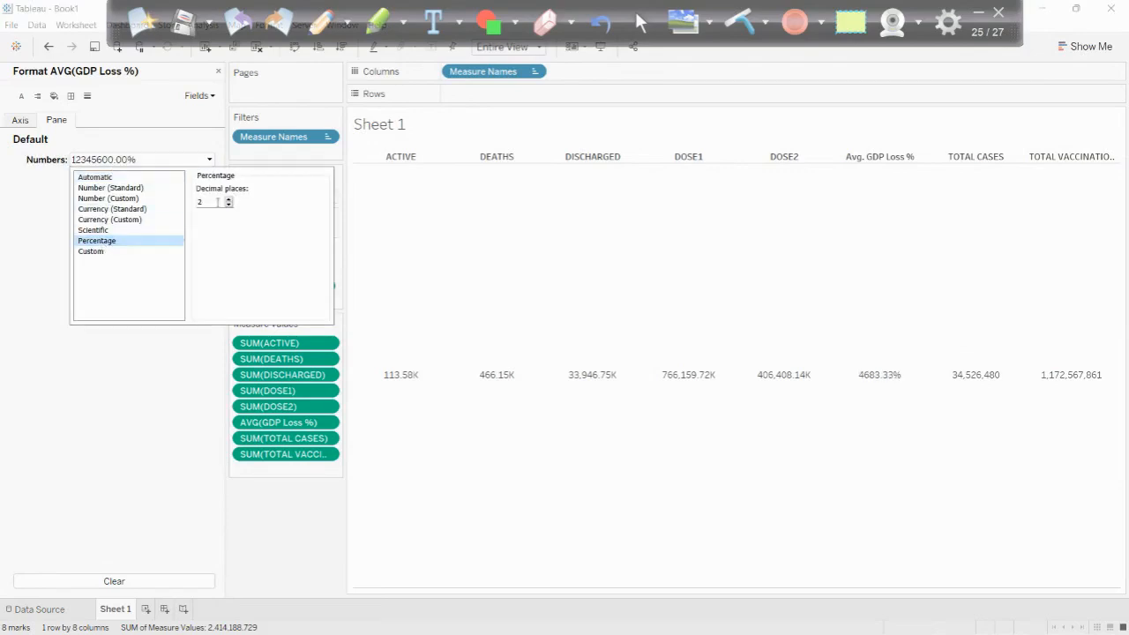
left_click(109, 199)
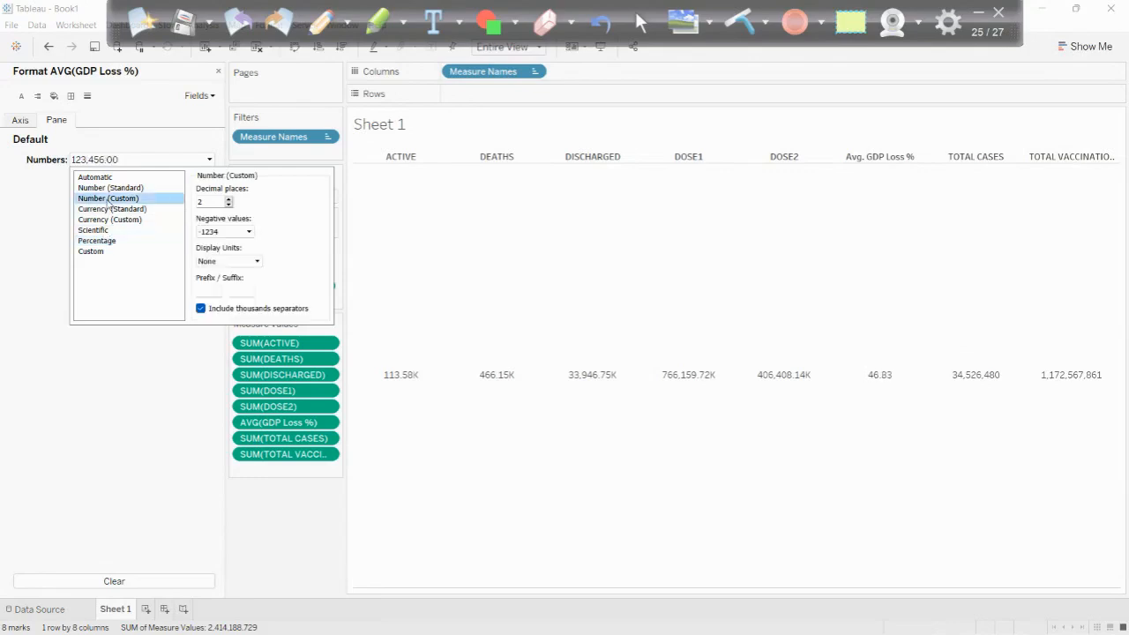
left_click(227, 500)
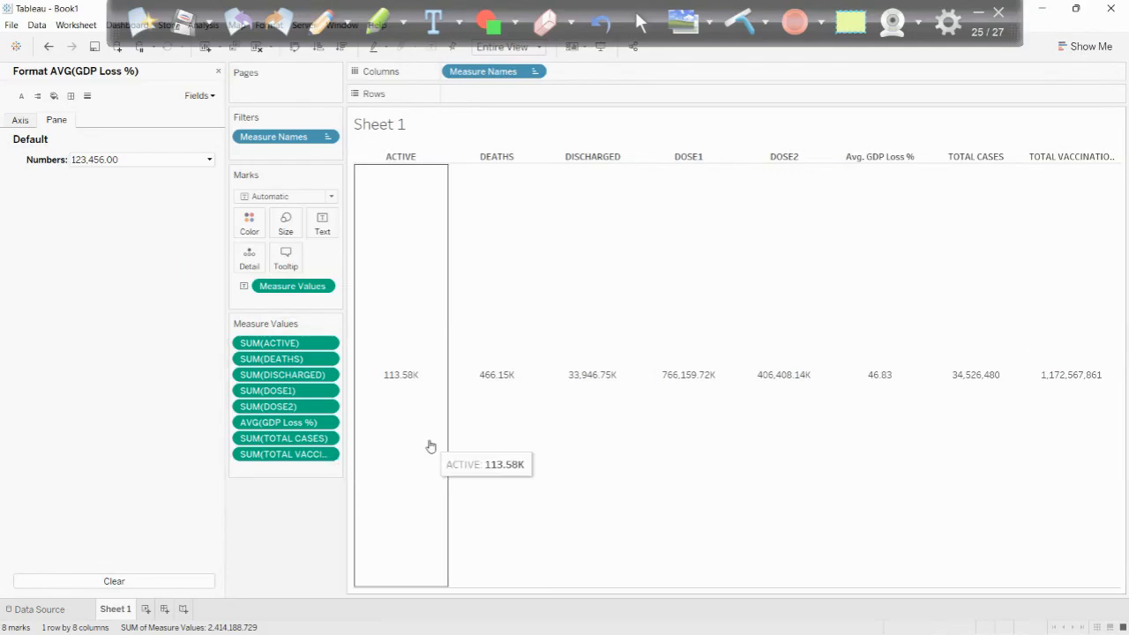
- Format the TOTAL CASES measure as a custom number with display units in Thousands (K)
left_click(328, 440)
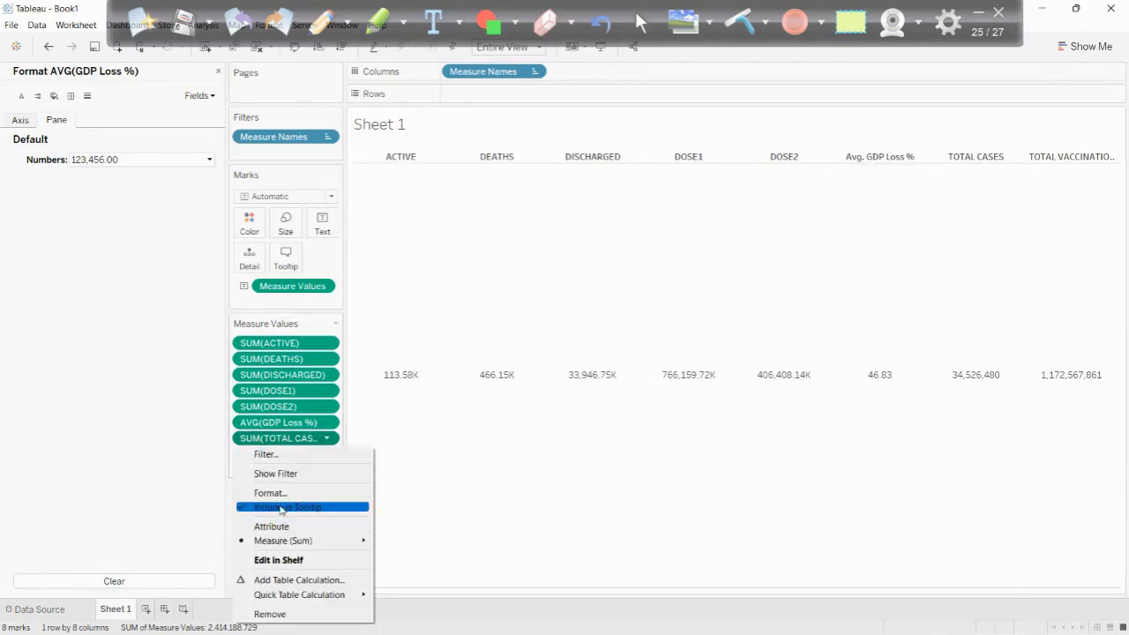
left_click(280, 494)
left_click(119, 163)
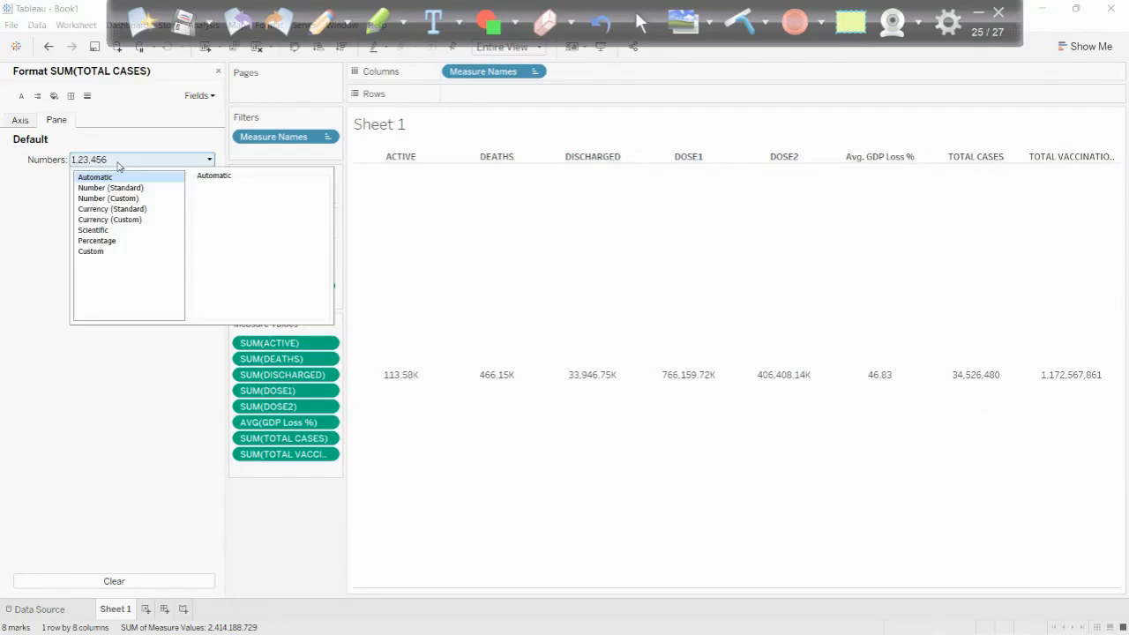
left_click(101, 199)
left_click(229, 261)
left_click(222, 283)
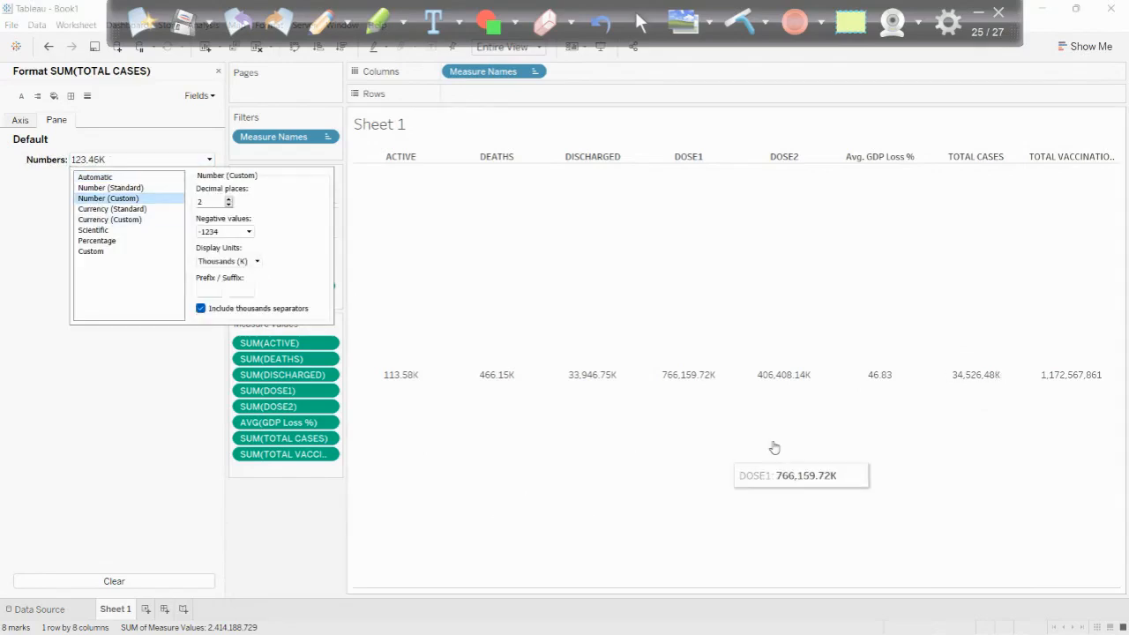
- Format the TOTAL VACCINATION DOSES measure as a custom number with display units in Thousands (K) and close the formatting options
left_click(325, 455)
left_click(291, 505)
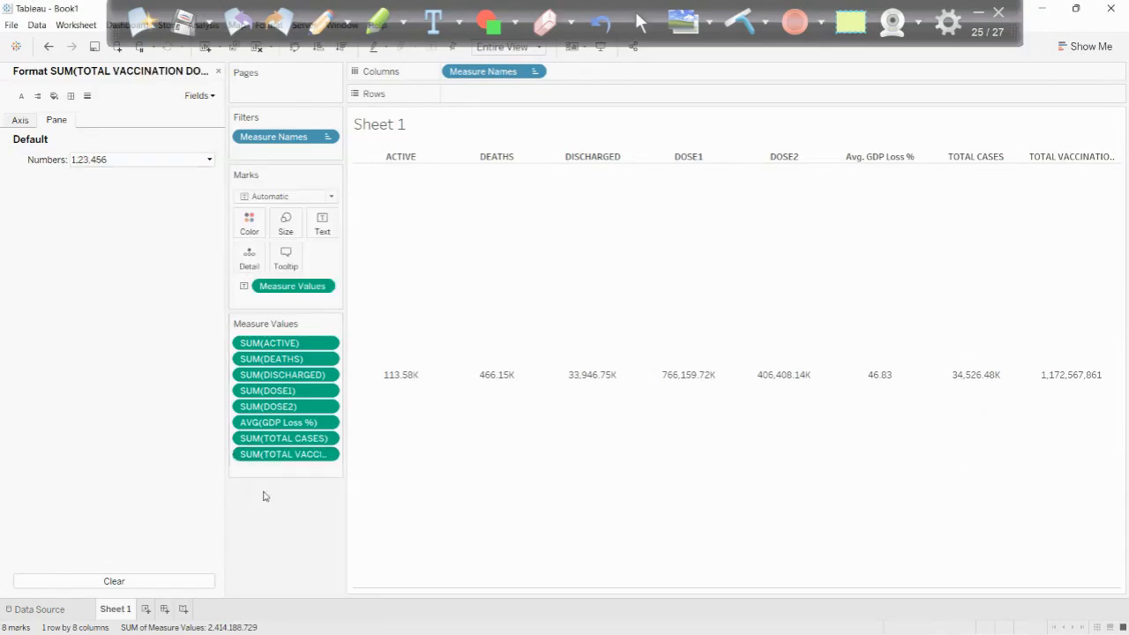
left_click(101, 160)
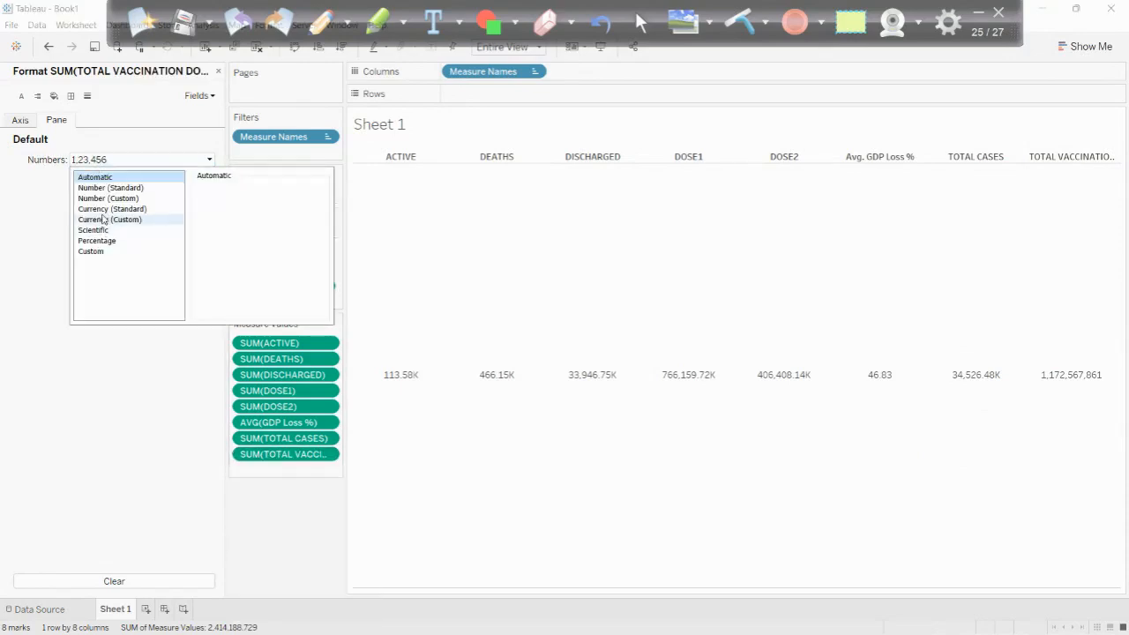
left_click(112, 198)
left_click(233, 263)
left_click(222, 279)
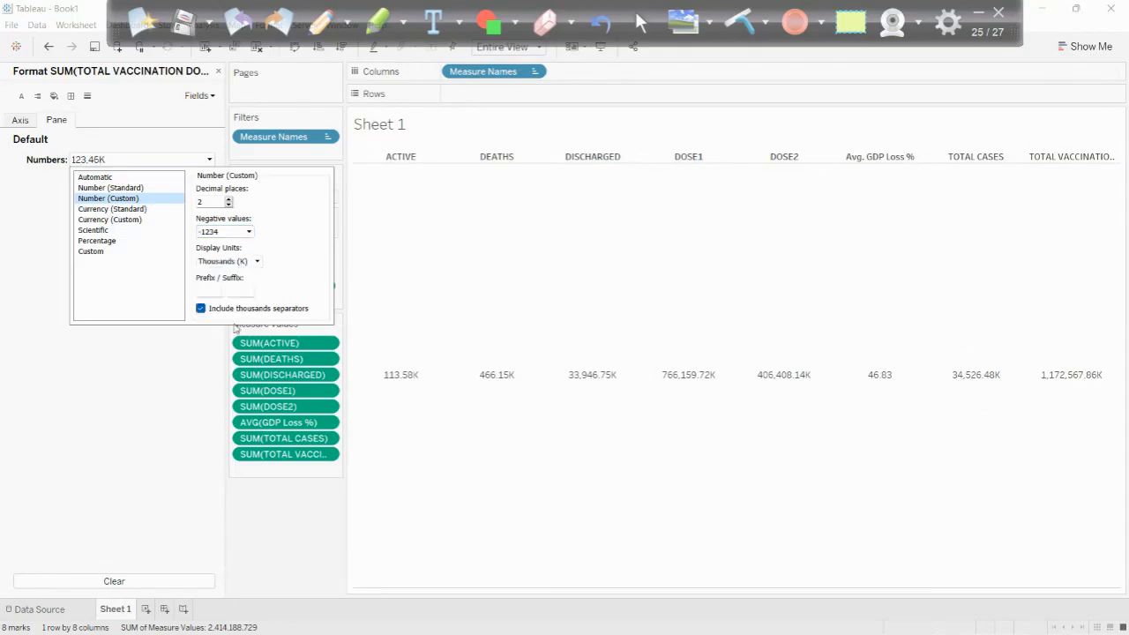
left_click(217, 74)
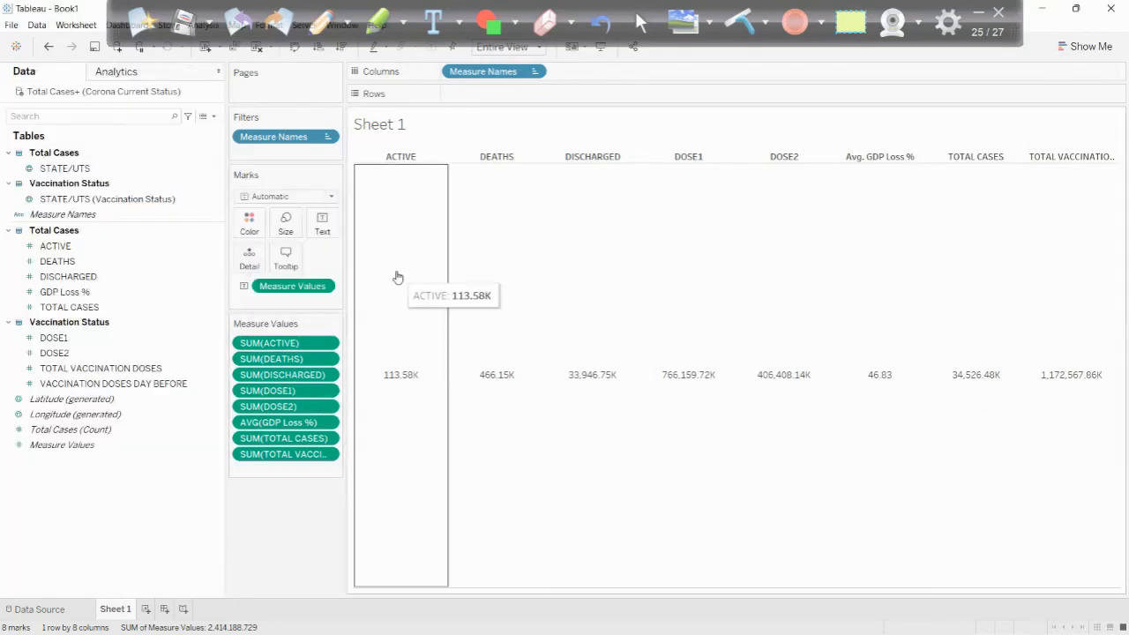
- Format the default font of the Measure Values text in the table as bold at 12 pt
left_click(324, 287)
left_click(313, 352)
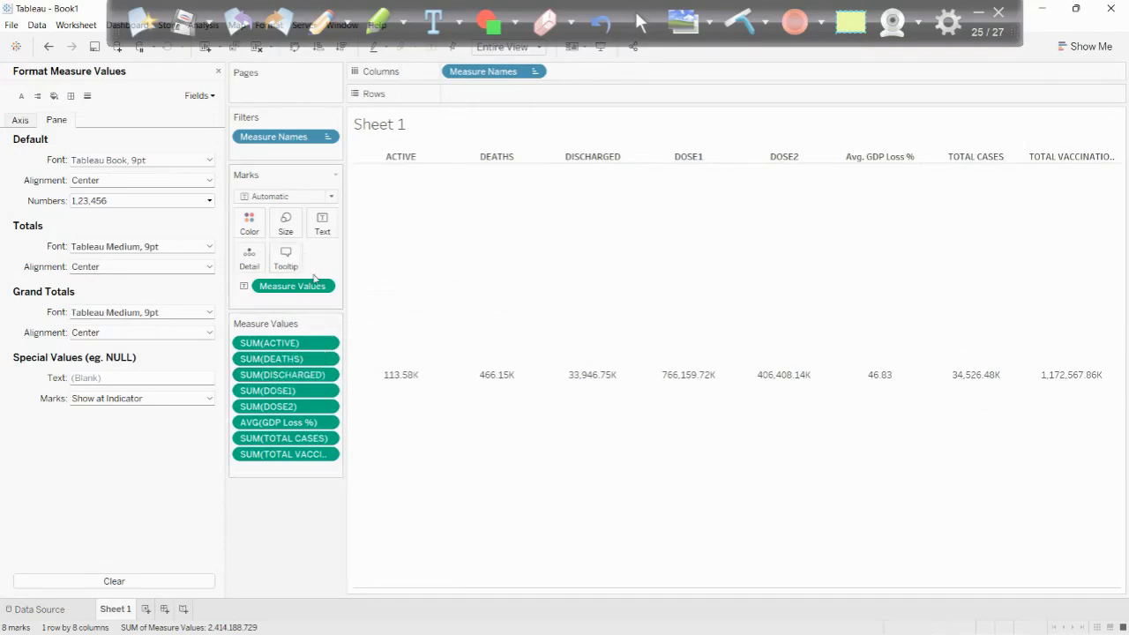
left_click(108, 202)
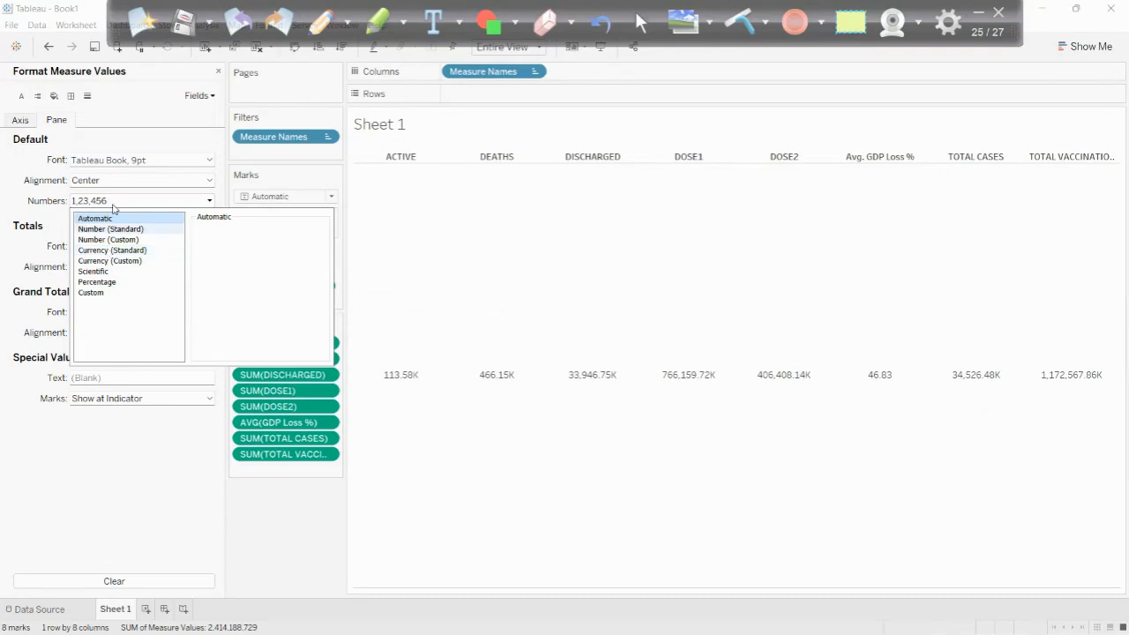
left_click(94, 162)
left_click(105, 199)
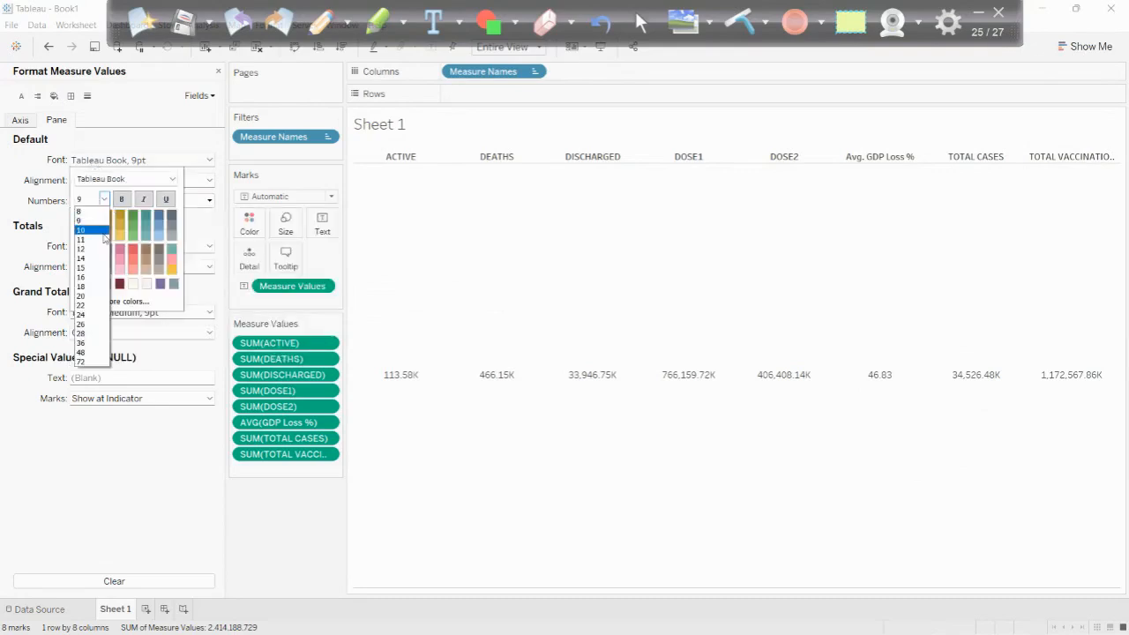
left_click(92, 269)
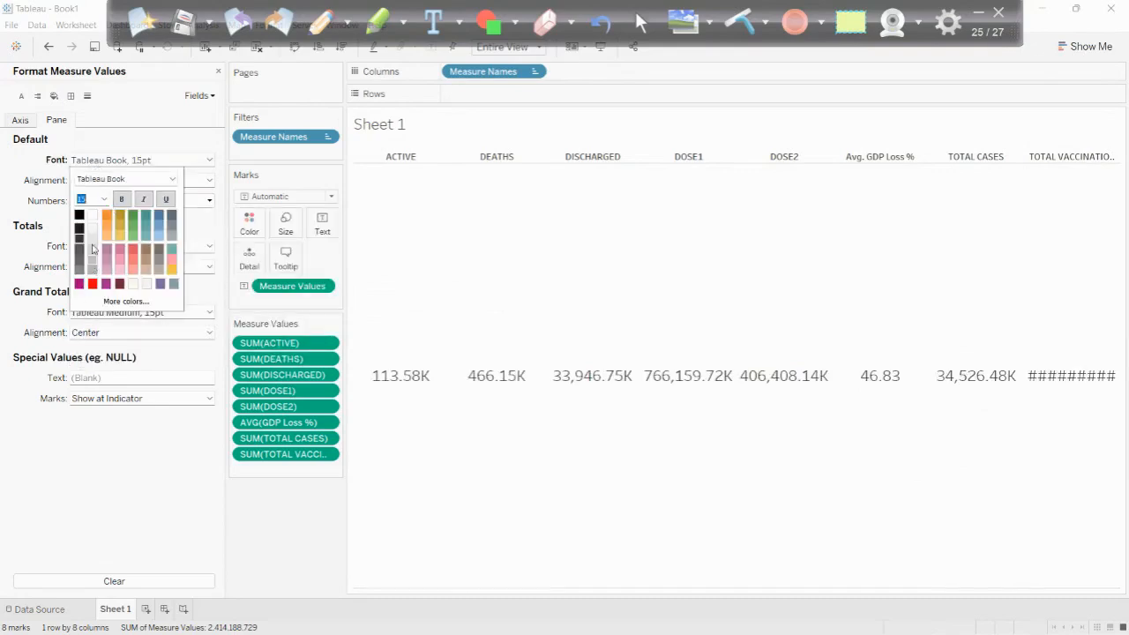
left_click(104, 199)
left_click(91, 245)
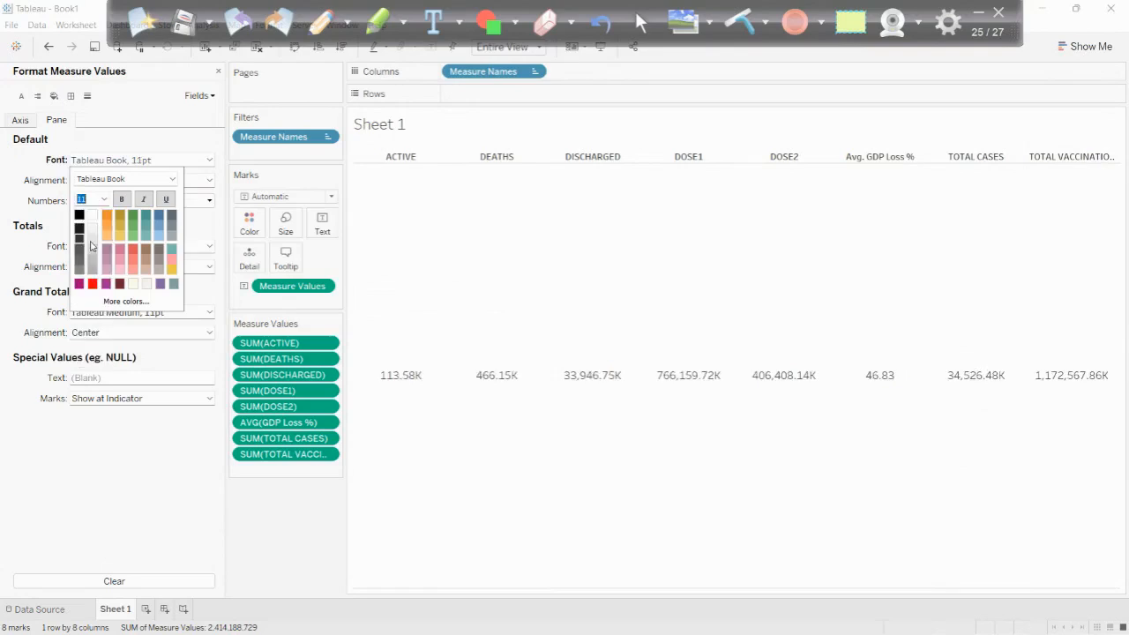
left_click(122, 200)
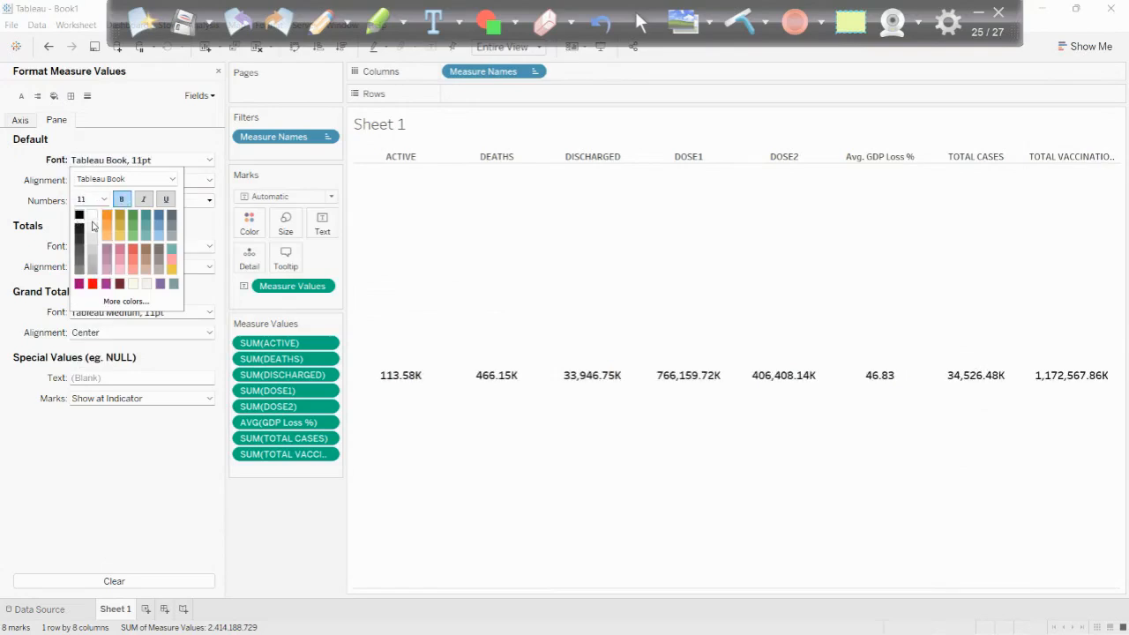
left_click(103, 201)
left_click(89, 250)
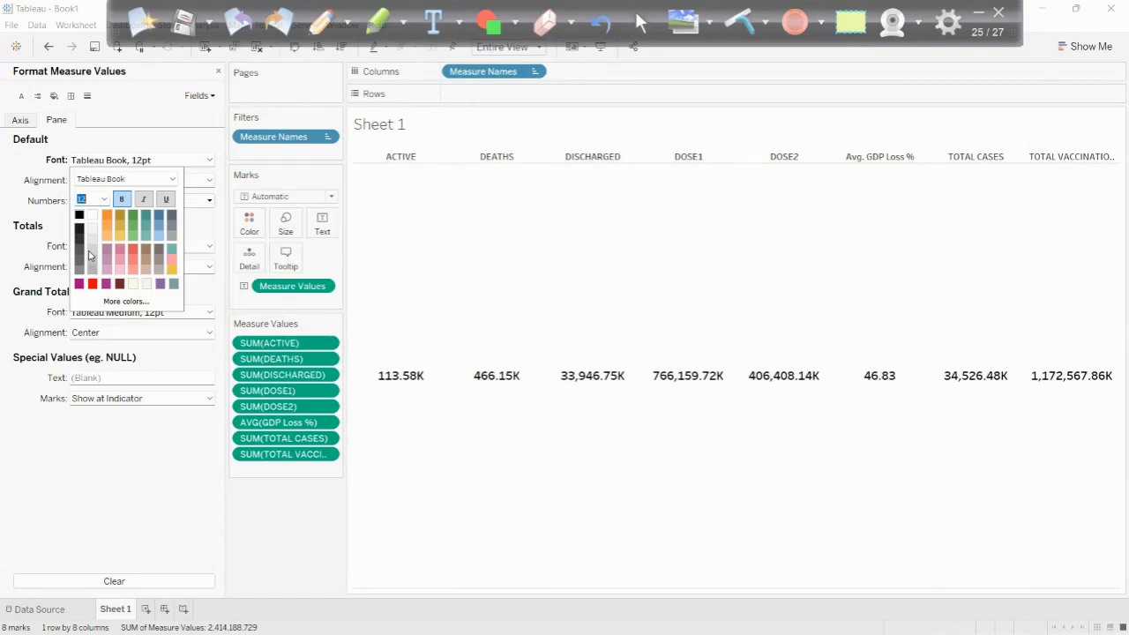
left_click(272, 528)
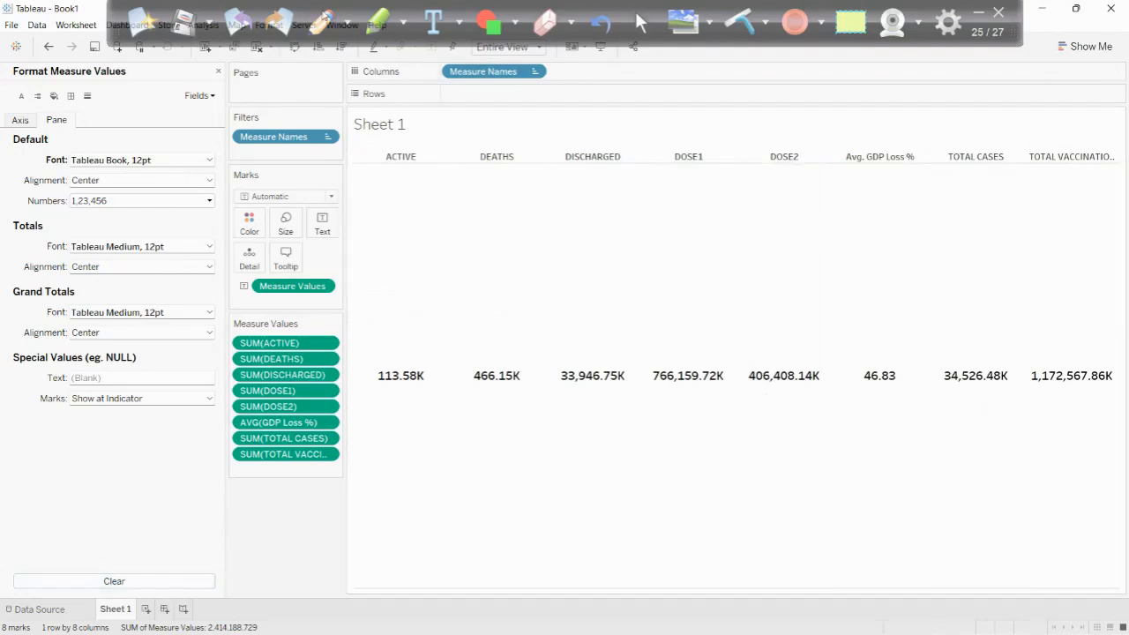
- Recall the hand-drawn layout sketch for reference, and create a new dashboard in the workbook
left_click(241, 24)
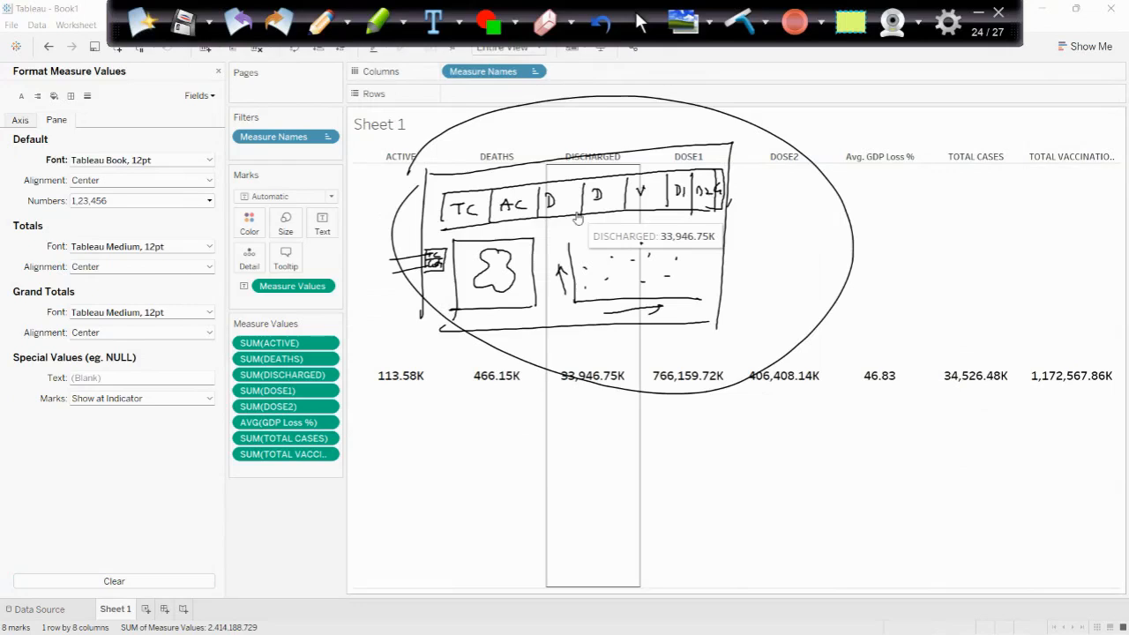
left_click(163, 609)
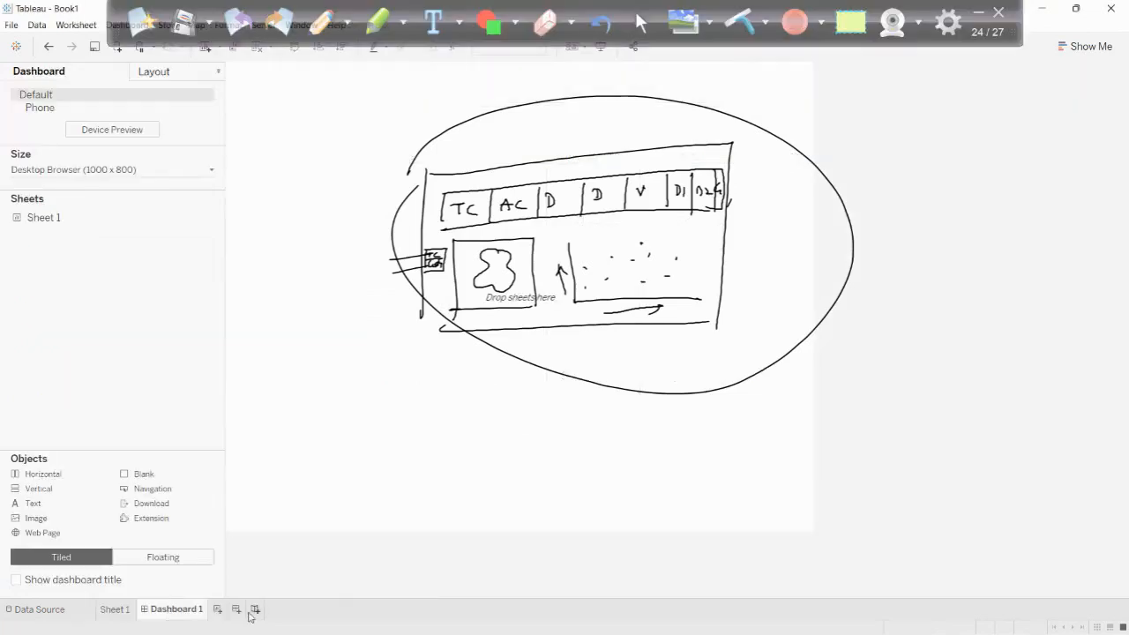
left_click(142, 22)
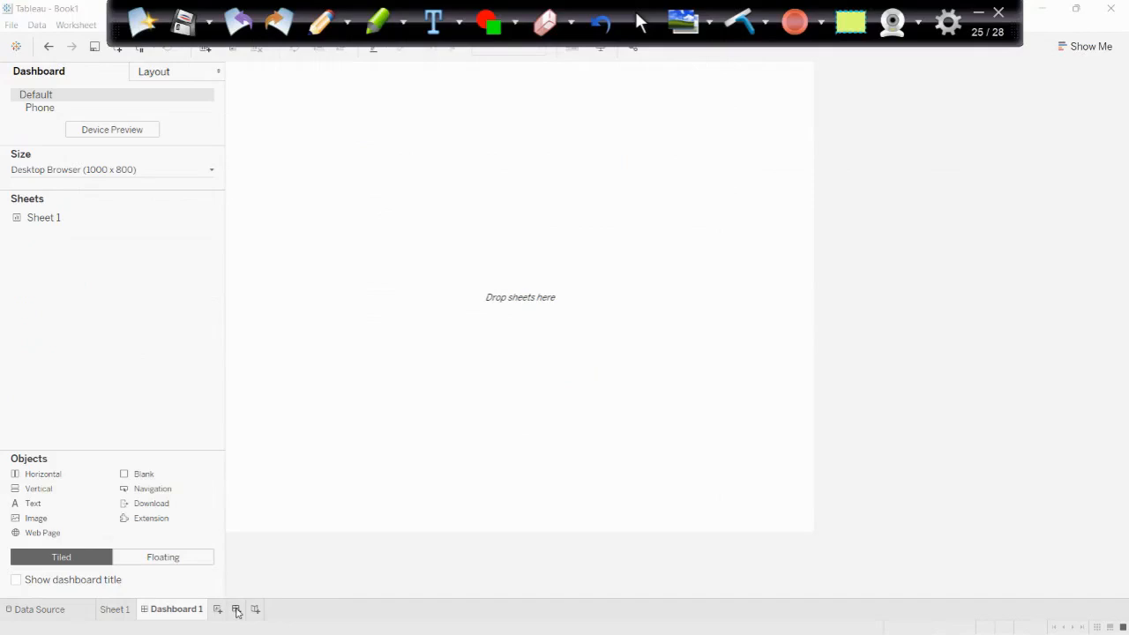
left_click(235, 608)
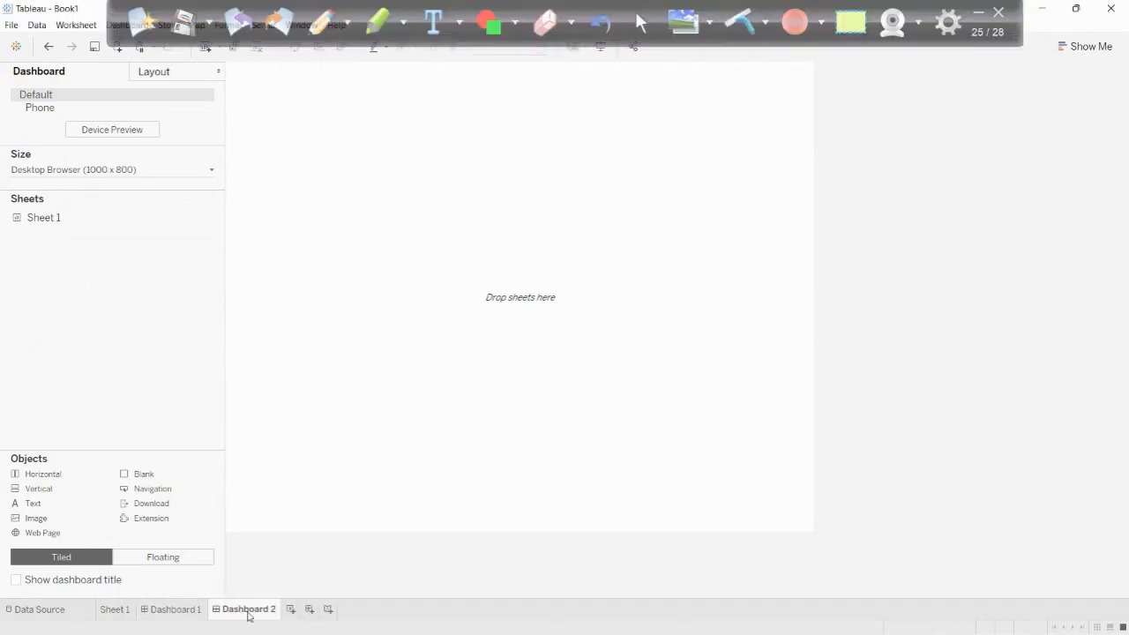
right_click(249, 610)
left_click(283, 469)
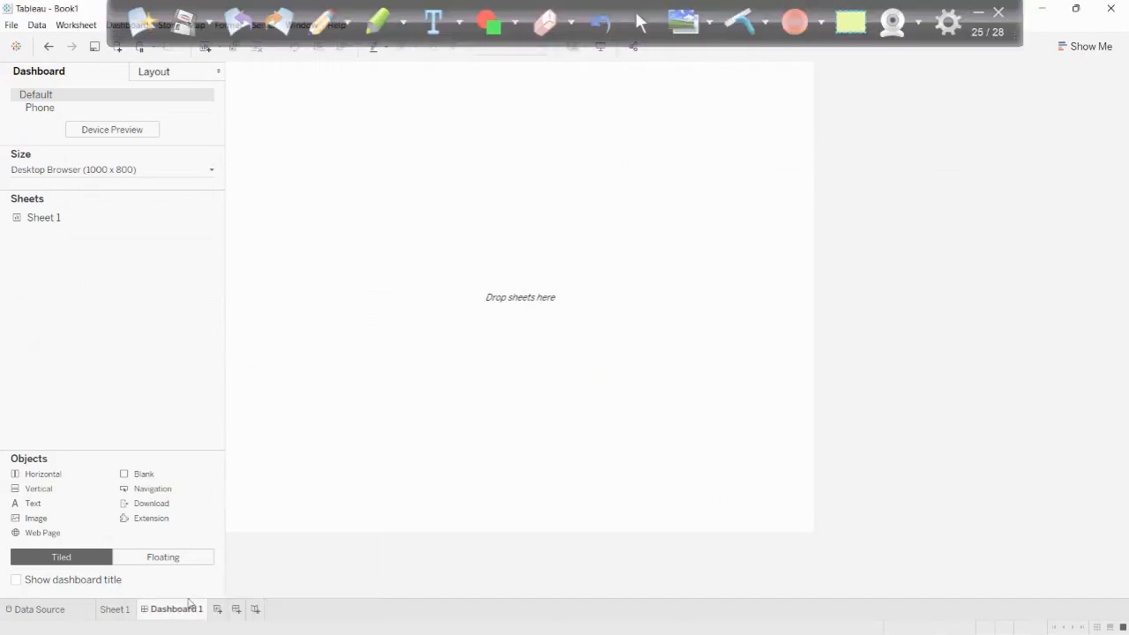
- Show the dashboard title and replace its text with "Corona Status in India" in bold
left_click(16, 580)
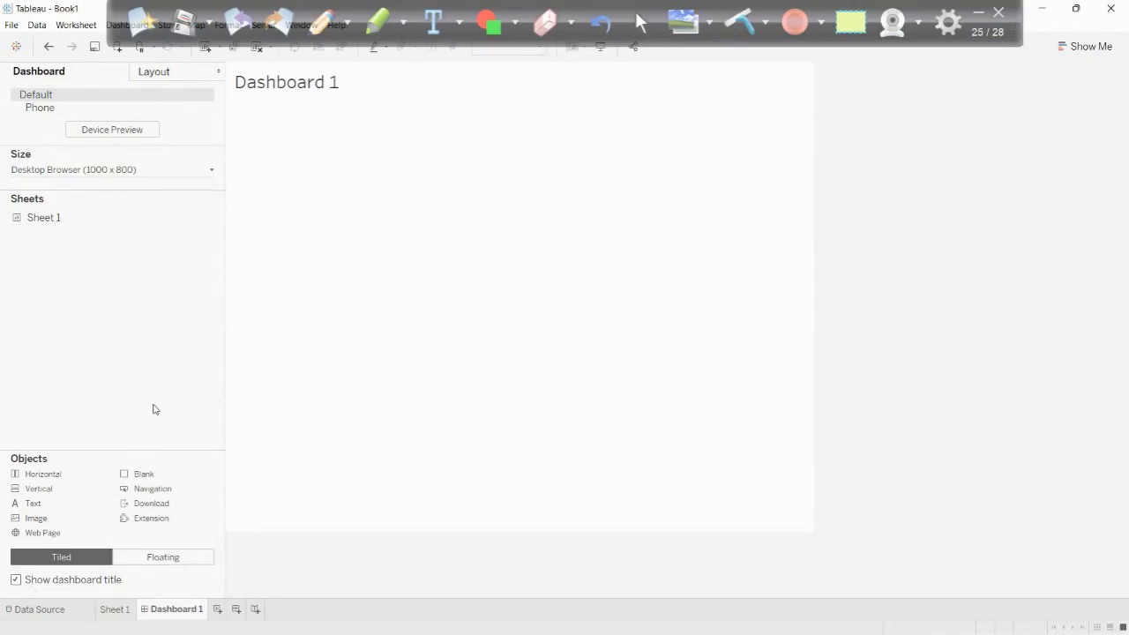
double_click(297, 83)
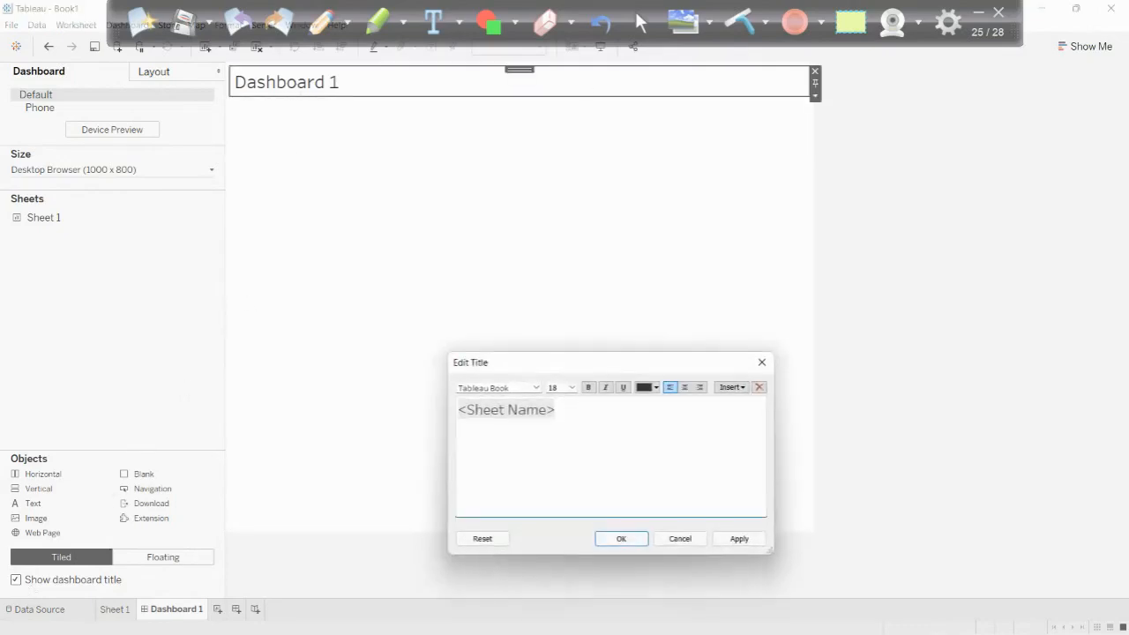
type("Coro")
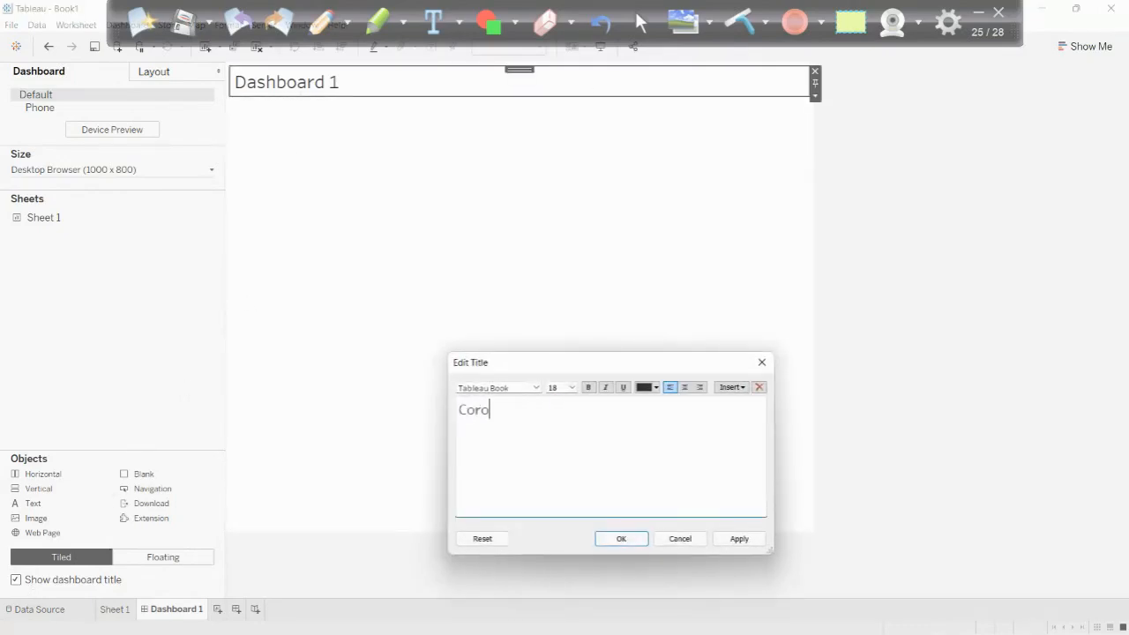
type("na Status in Indian")
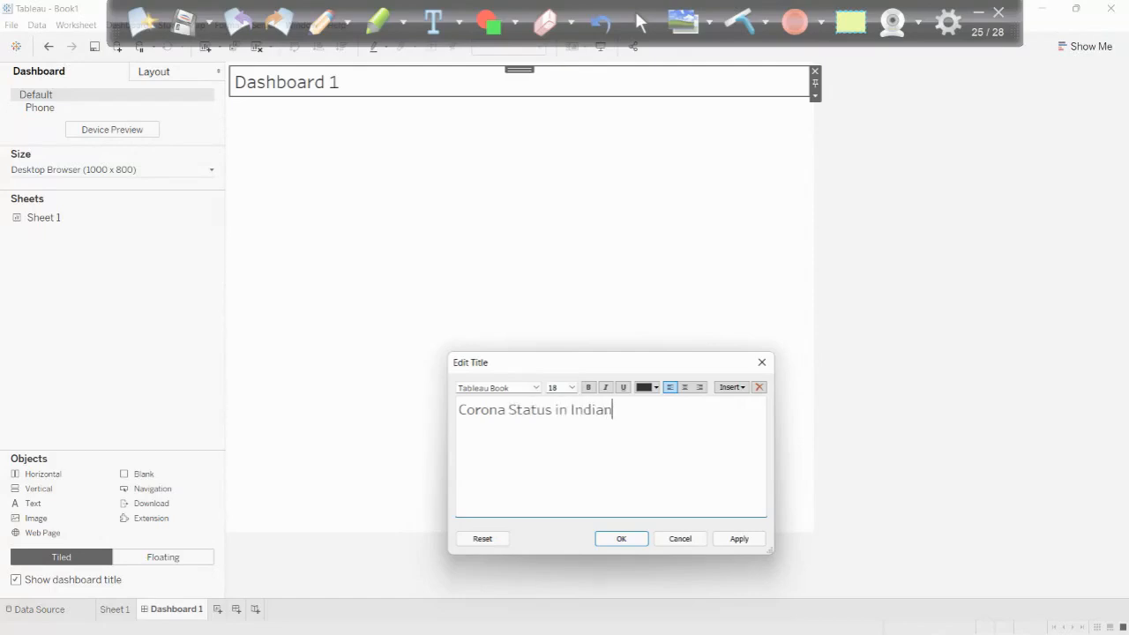
key("BackSpace")
key("ctrl+a")
key("ctrl+b")
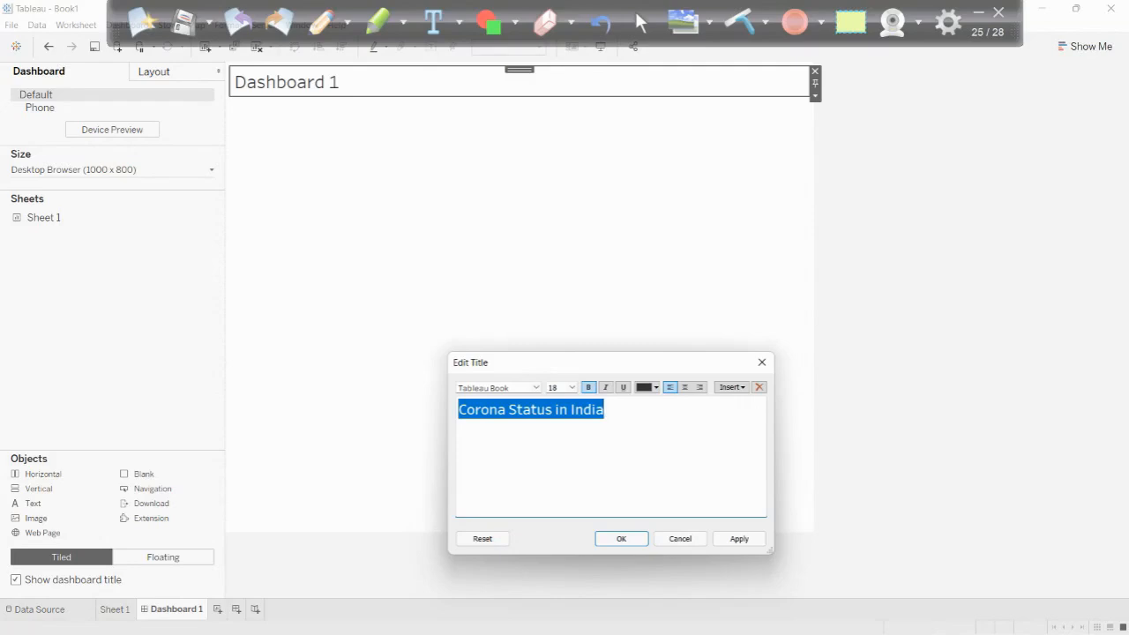
key("Right")
- Add a second title line reading "This dashboard is showing the current status of Indian states about Corona"
key("Return")
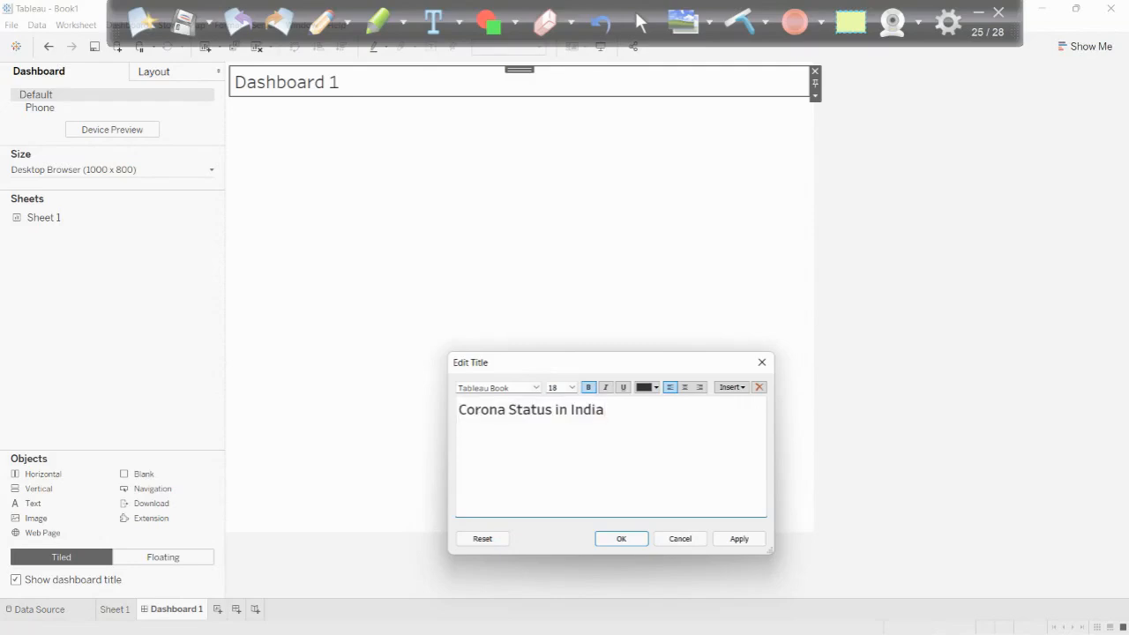
type("This dashboard sh")
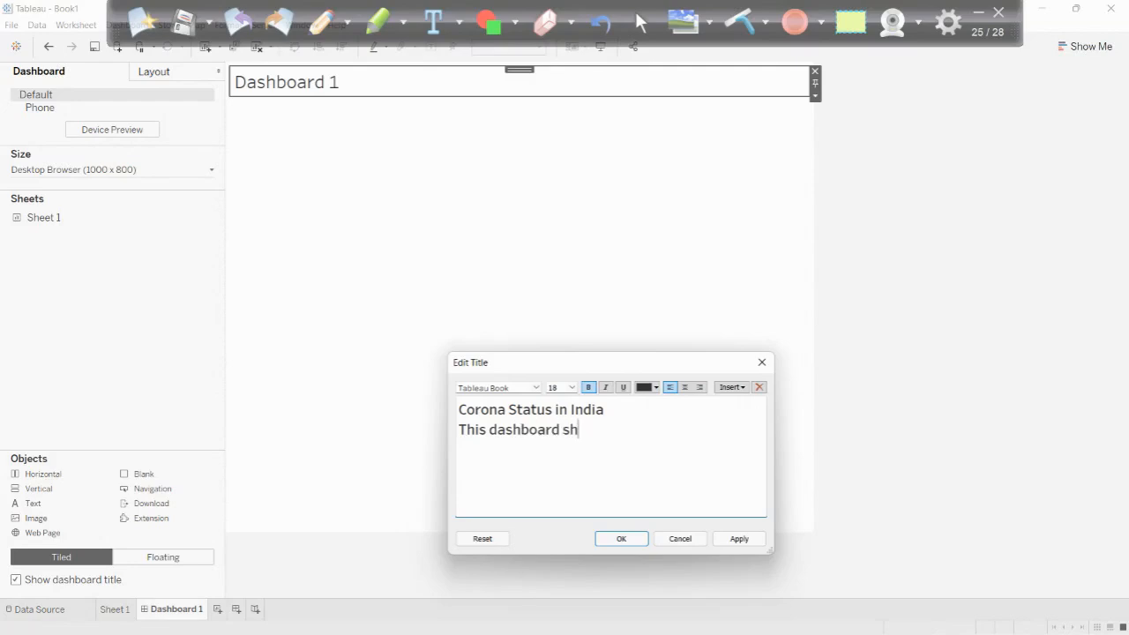
key("BackSpace")
type("is showing the current status")
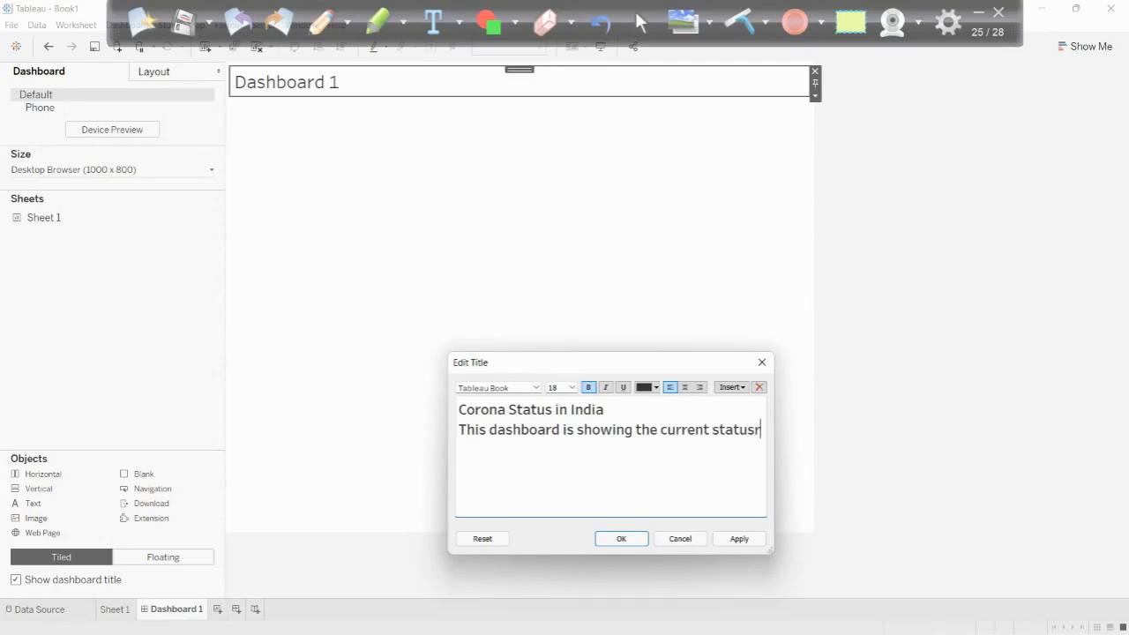
type(" of Indian st")
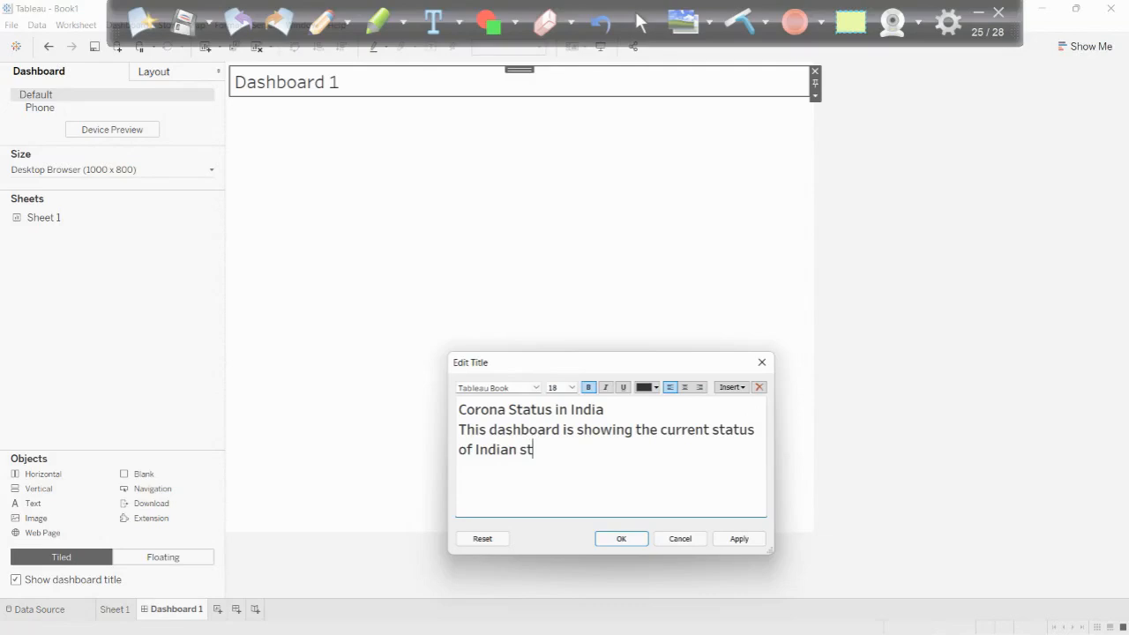
type("ates abou")
key("BackSpace")
type("t c")
key("BackSpace")
type("Corona.")
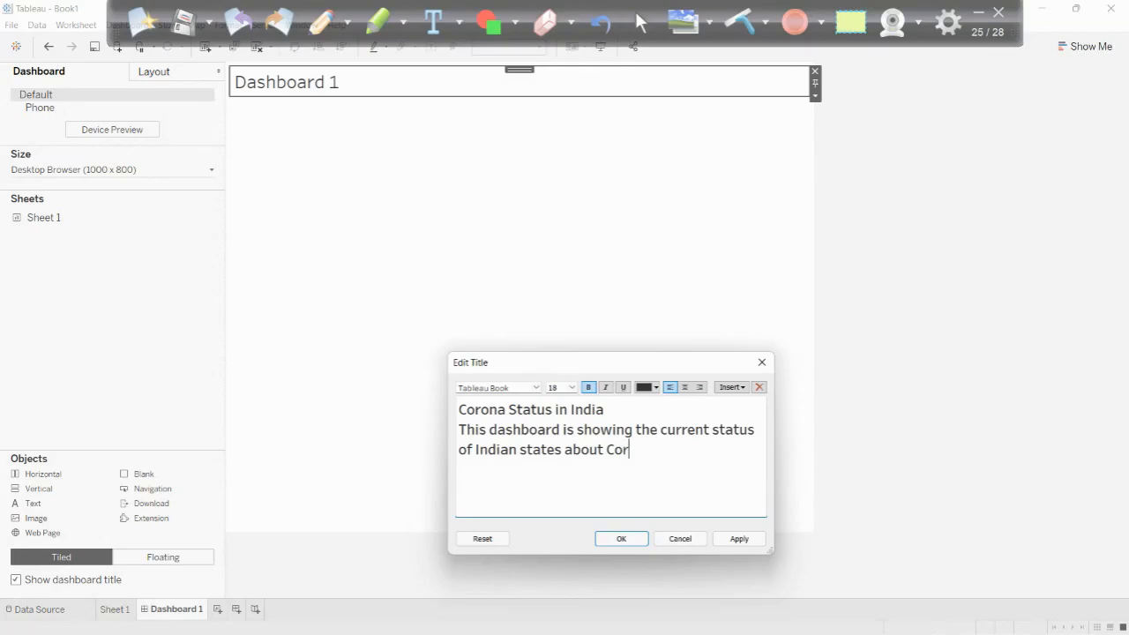
key("BackSpace")
- Reduce the font size of the title's second line so it reads as a small subtitle, and apply the title
key("ctrl+shift+Left")
key("ctrl+shift+Left")
key("ctrl+shift+Left")
key("ctrl+shift+Left")
key("ctrl+shift+Left")
key("ctrl+shift+Left")
key("ctrl+shift+Left")
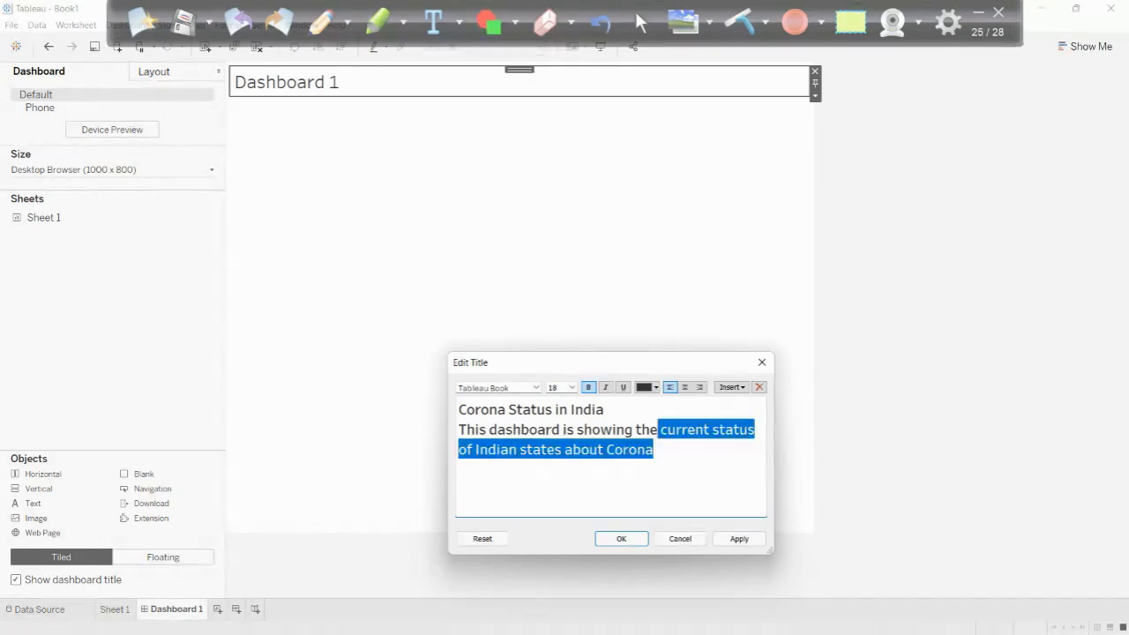
key("ctrl+shift+Left")
key("ctrl+shift+Left")
key("ctrl+shift+Left")
key("ctrl+shift+Left")
key("ctrl+shift+Left")
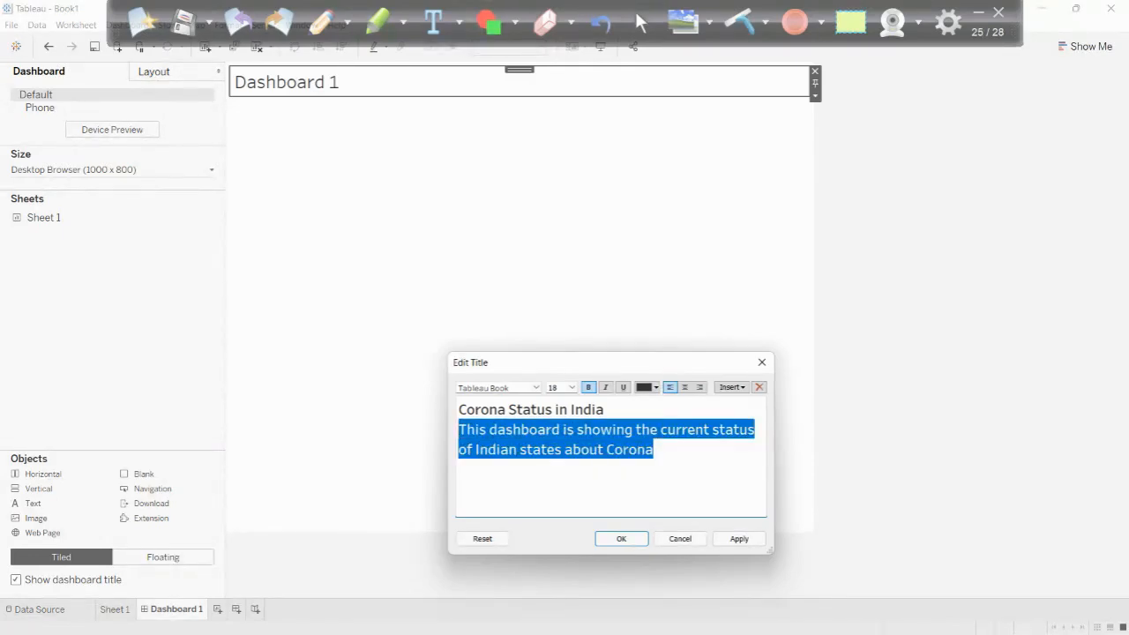
double_click(552, 387)
key("Return")
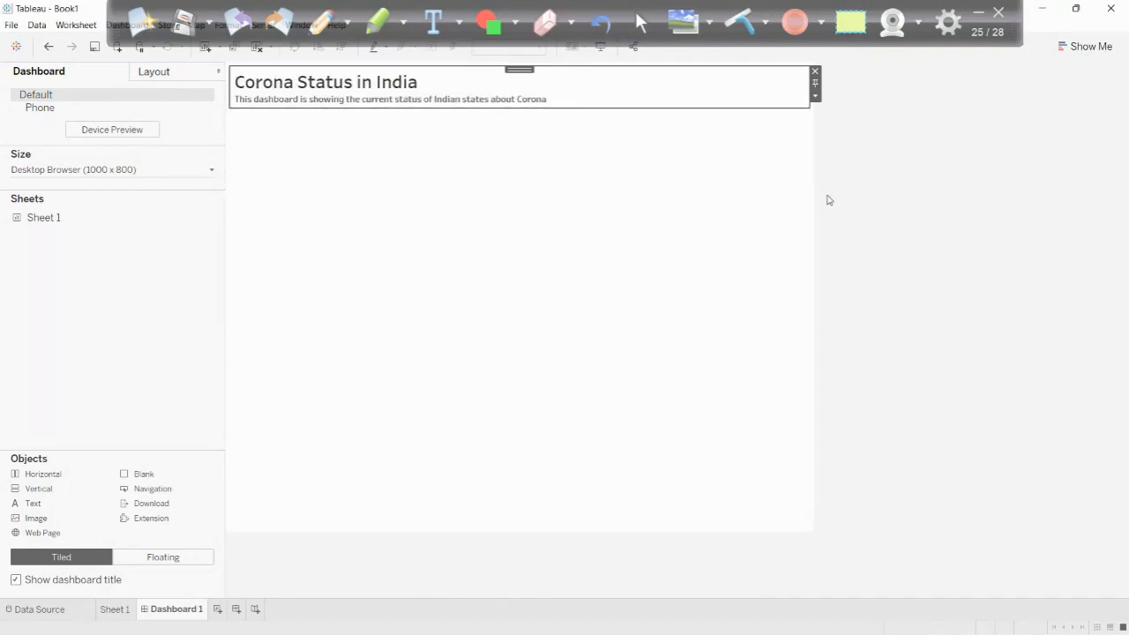
left_click(882, 219)
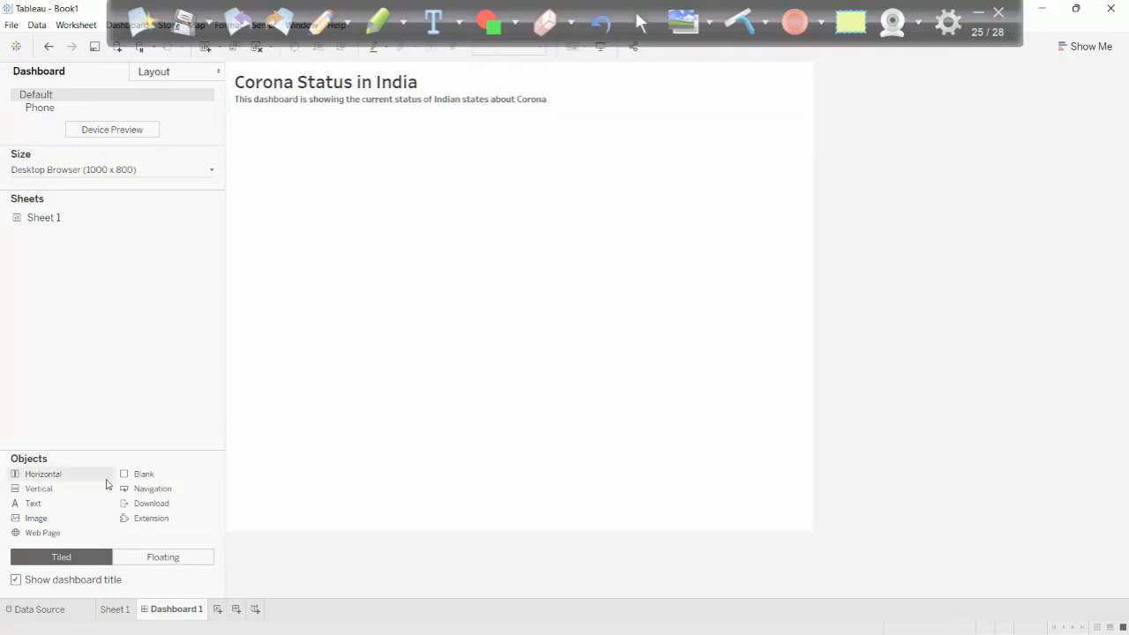
- Place Sheet 1 on the dashboard below the title and hide the sheet's own title
left_click_drag(89, 219, 371, 198)
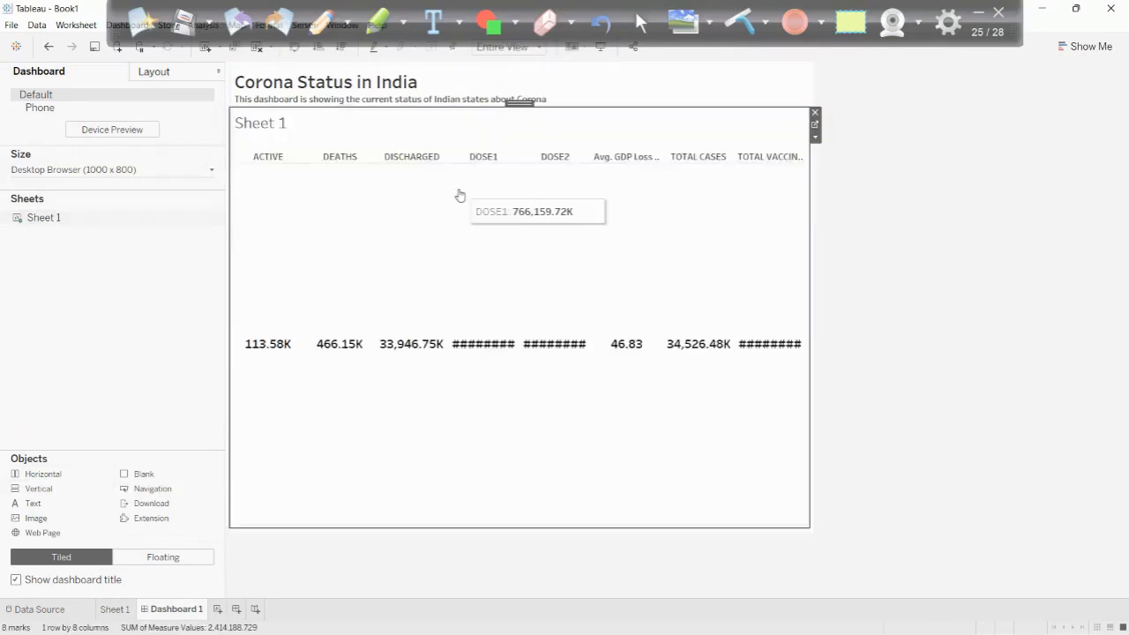
right_click(272, 126)
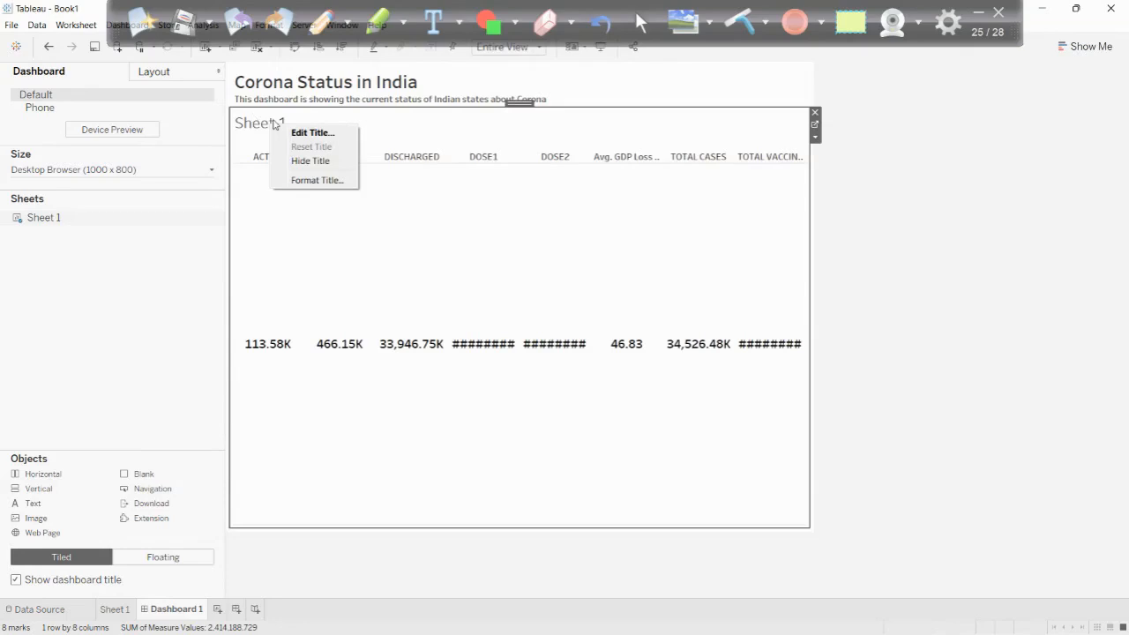
left_click(309, 161)
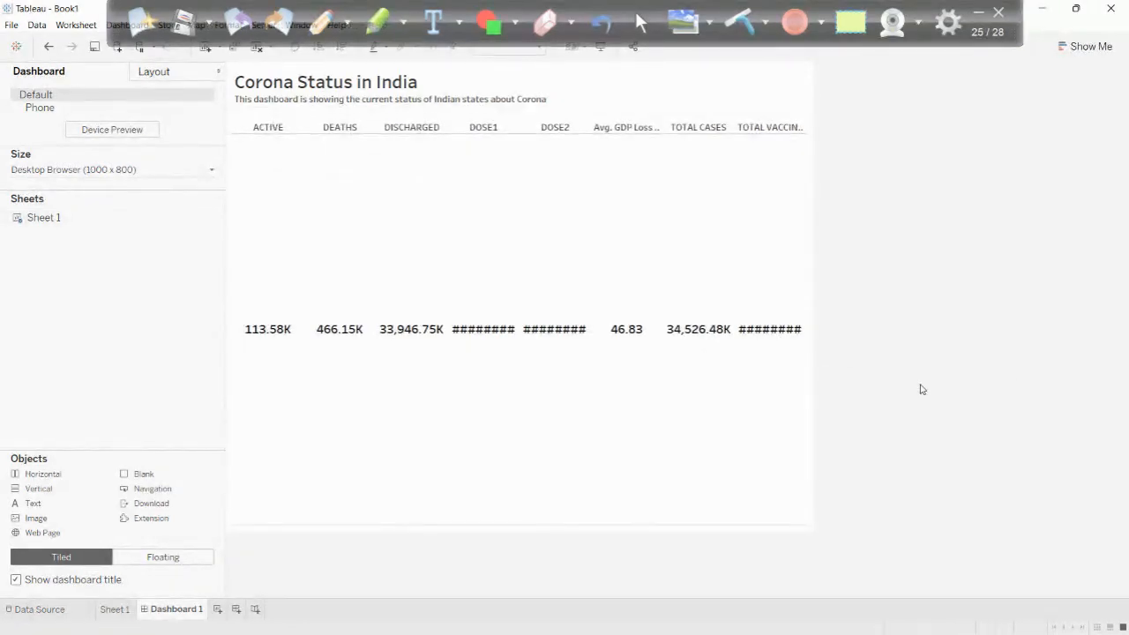
- Add a horizontal container below the measures table and shrink the table to a thin strip under the dashboard title
left_click_drag(37, 474, 468, 415)
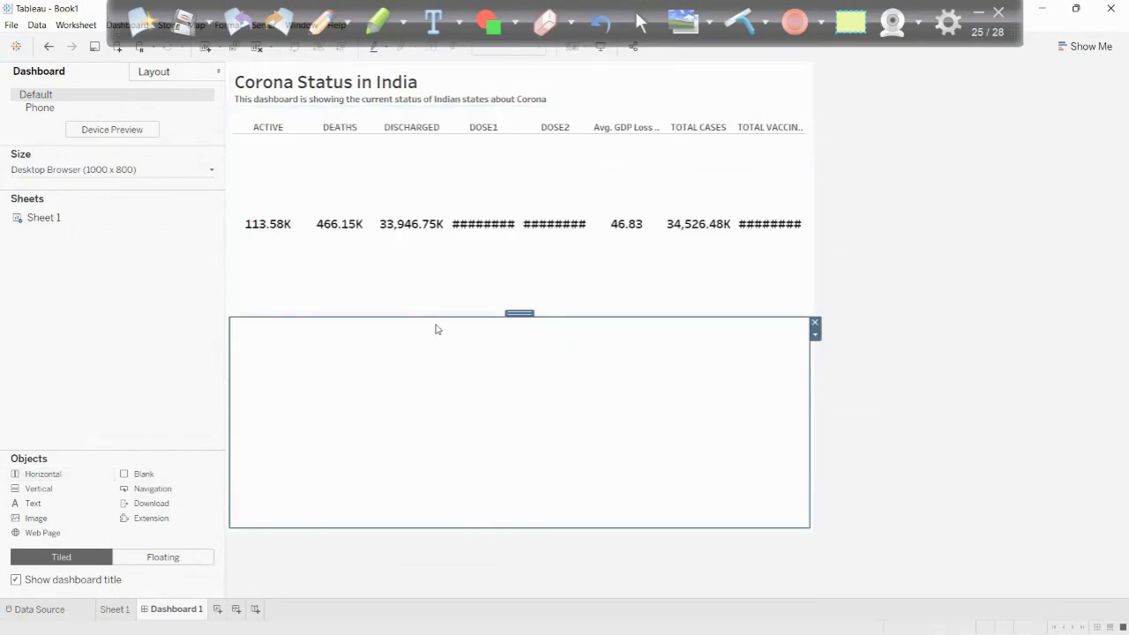
left_click_drag(426, 315, 436, 175)
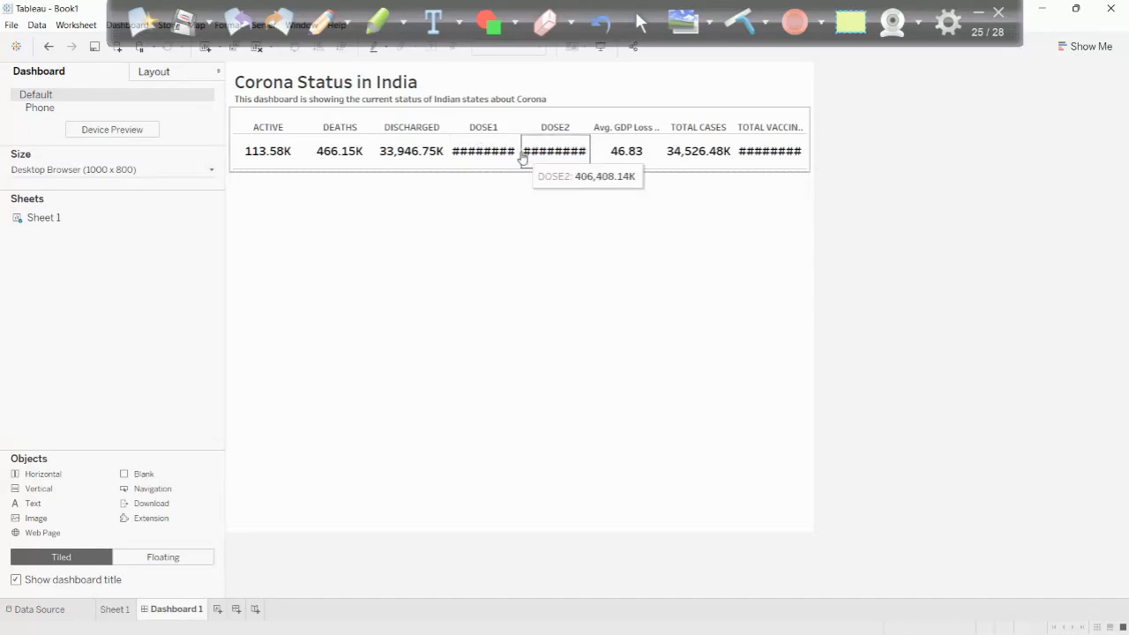
- Set the fixed dashboard width to 1300 px
left_click(78, 170)
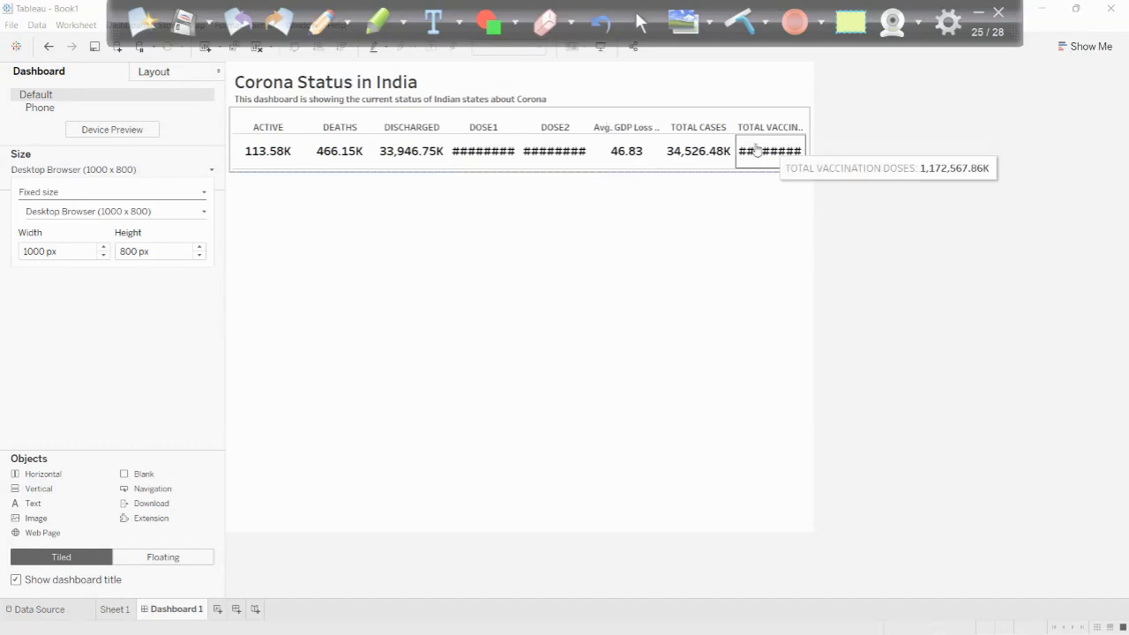
left_click(104, 248)
left_click(104, 248)
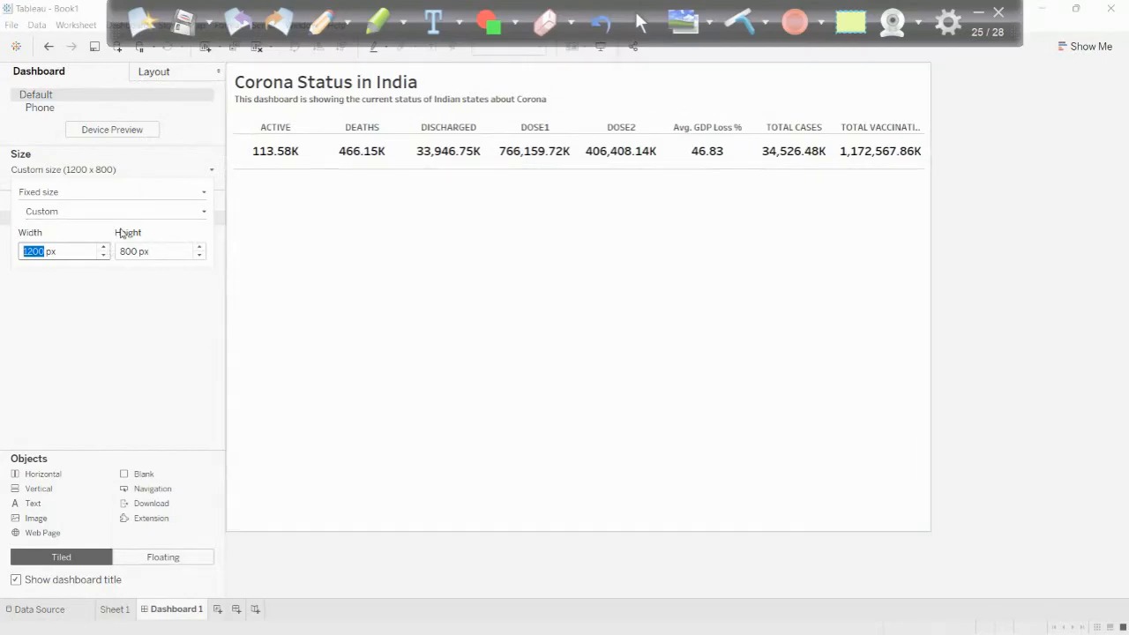
left_click(104, 248)
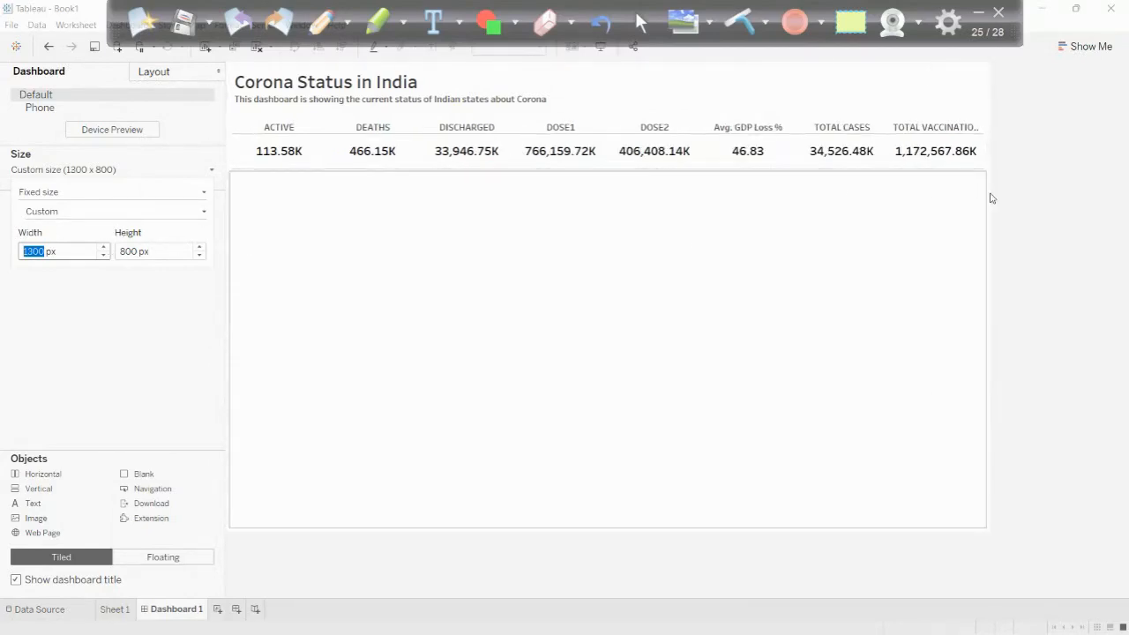
left_click(1024, 219)
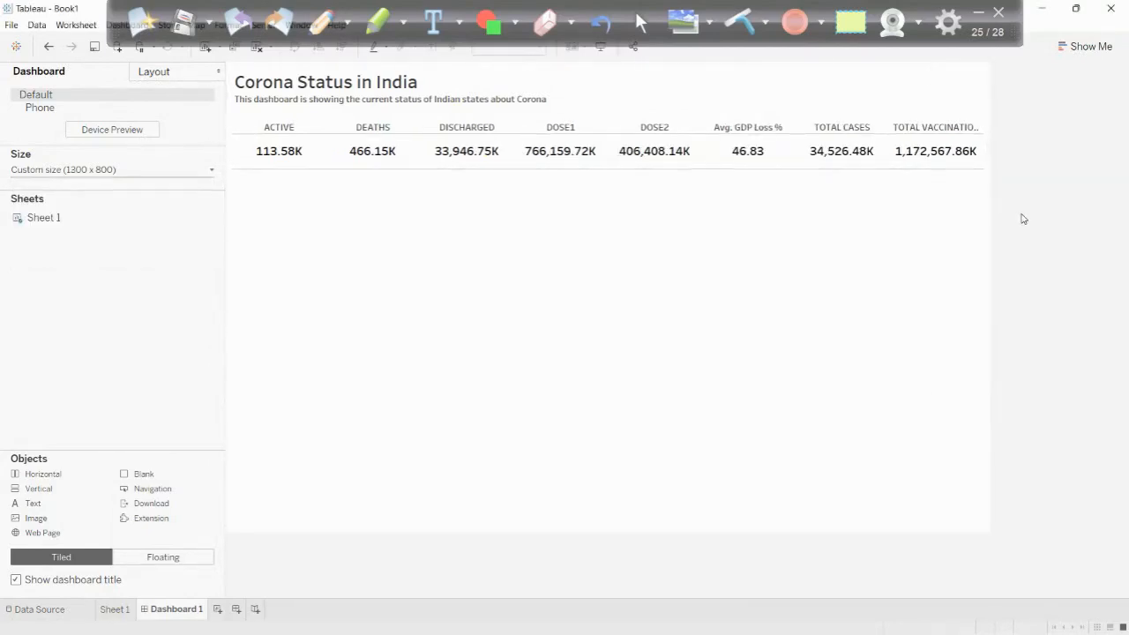
- Shorten the alias of the TOTAL VACCINATION DOSES column header to "TOTAL VACCINATION"
left_click(948, 131)
right_click(951, 132)
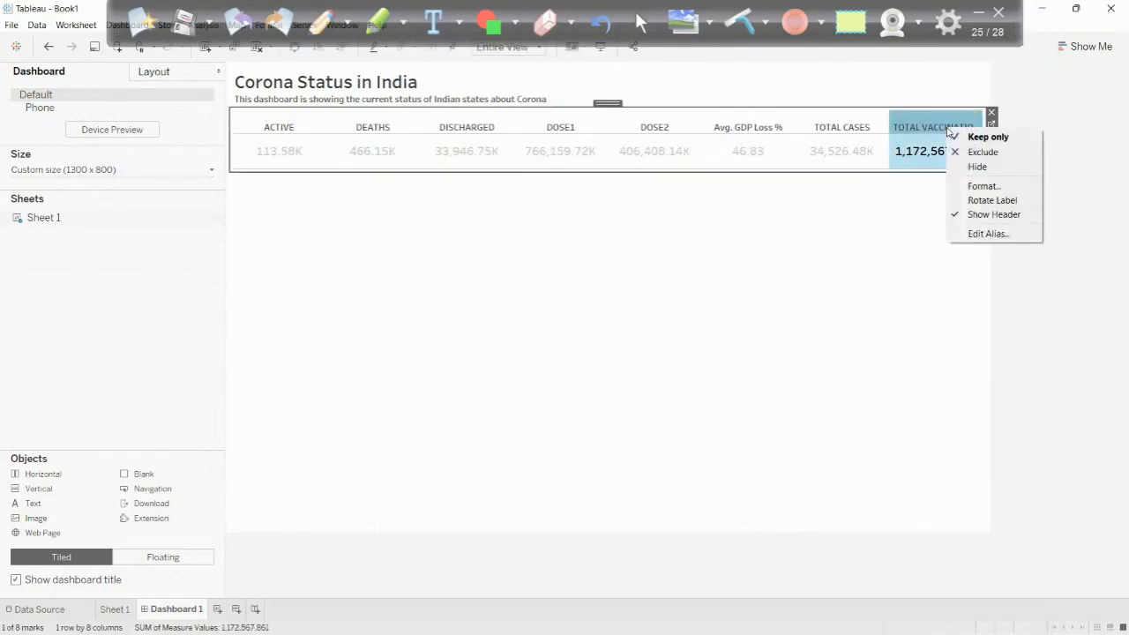
left_click(979, 234)
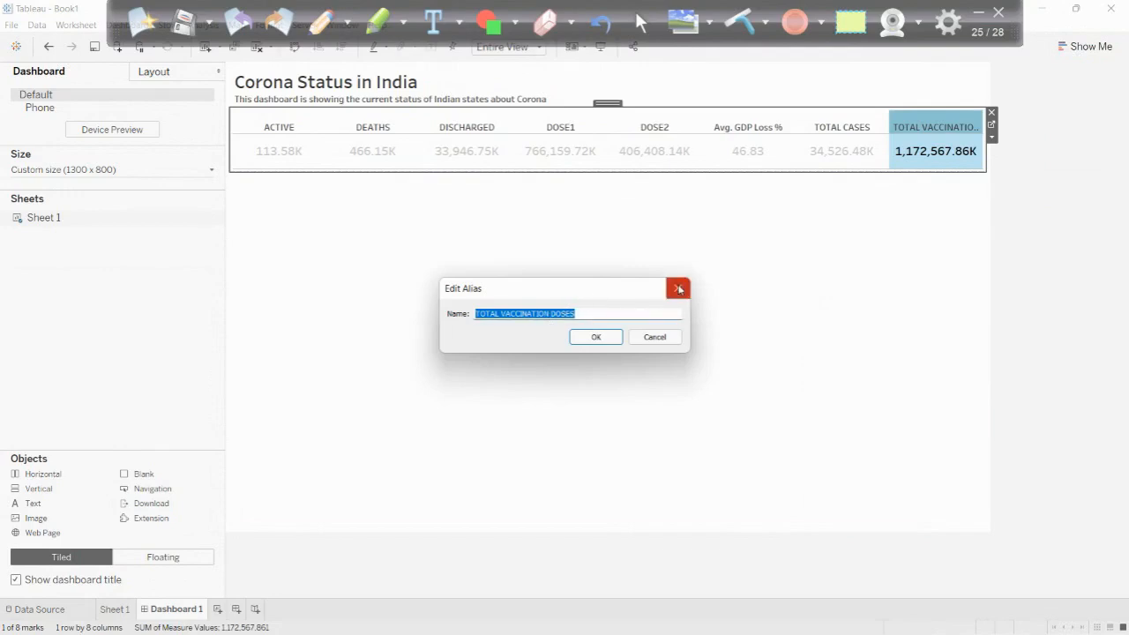
key("Left")
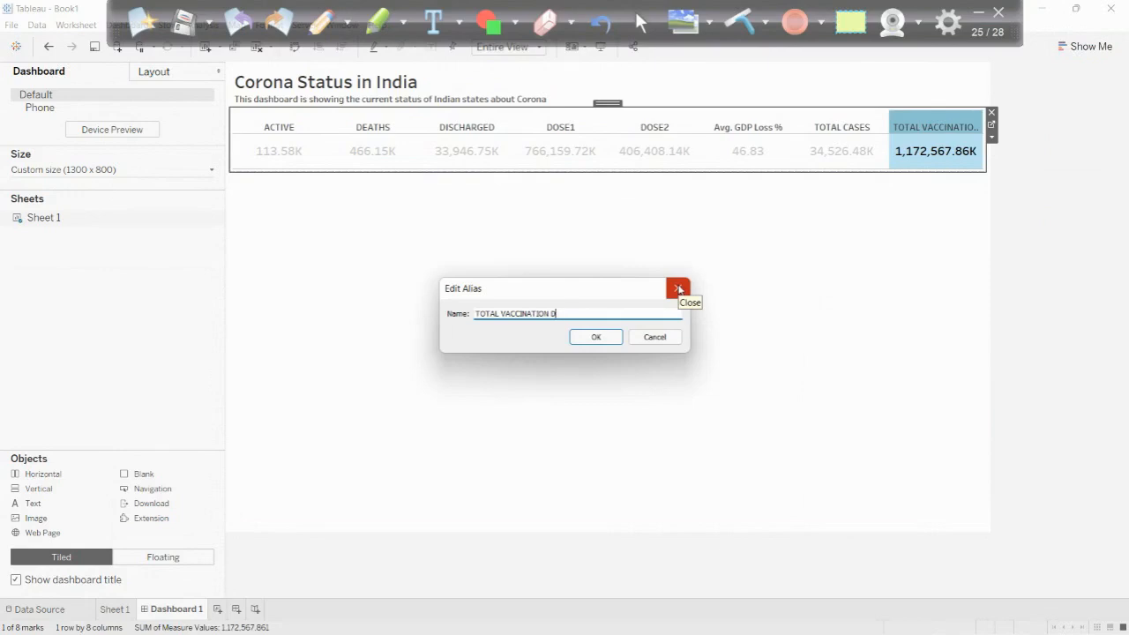
key("Return")
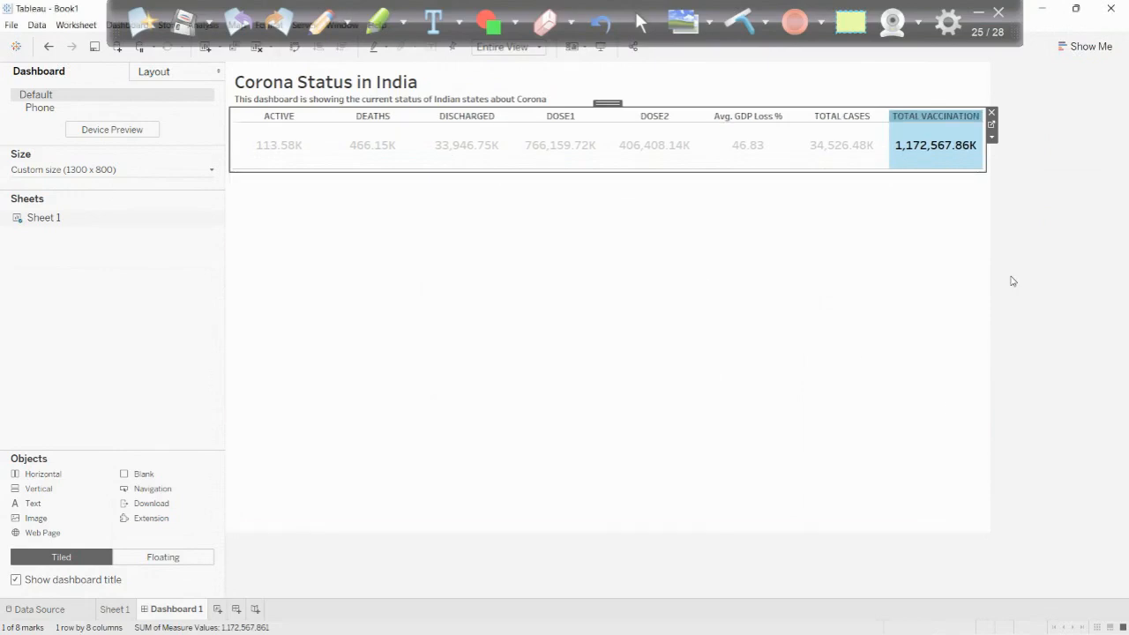
left_click(793, 165)
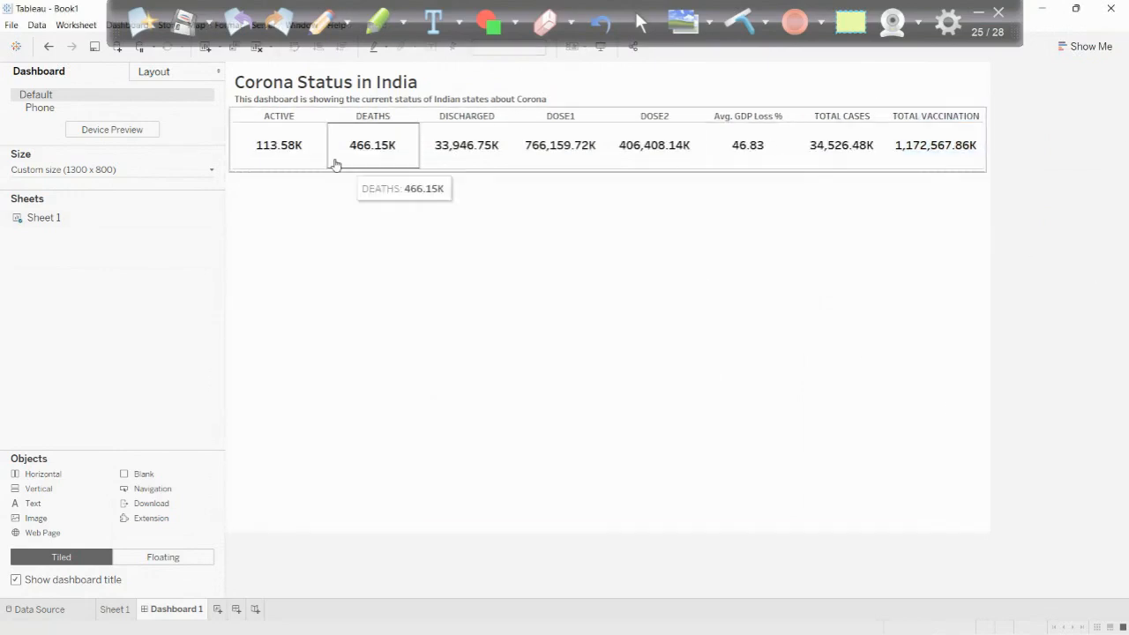
- Change the alias of the Avg. GDP Loss % column header to "AVG. GDP LOSS%"
right_click(745, 121)
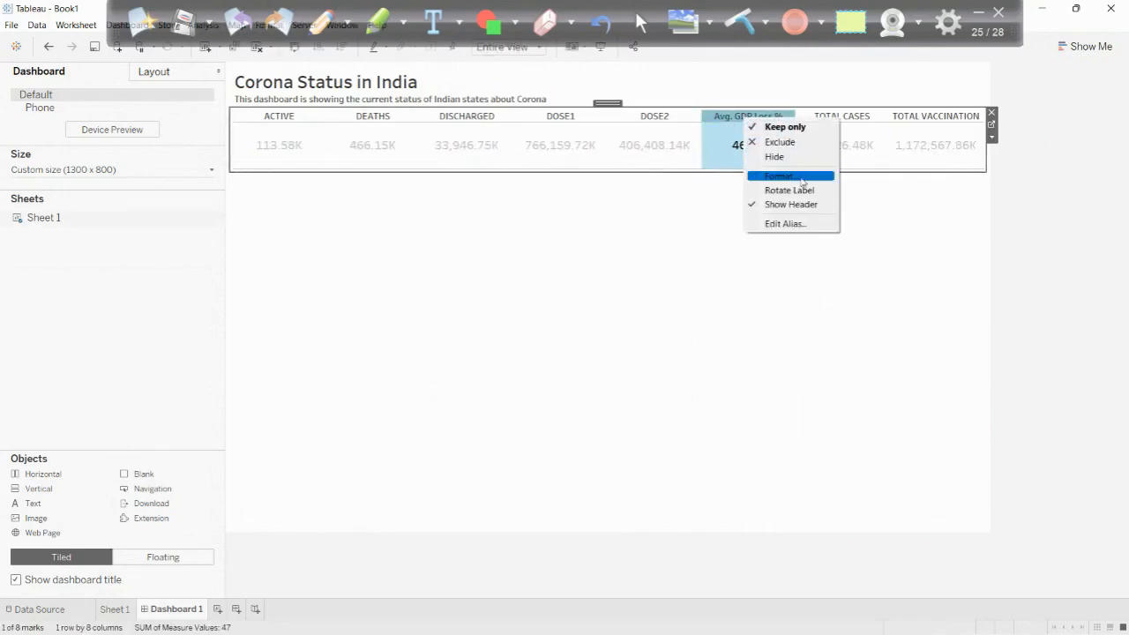
left_click(799, 184)
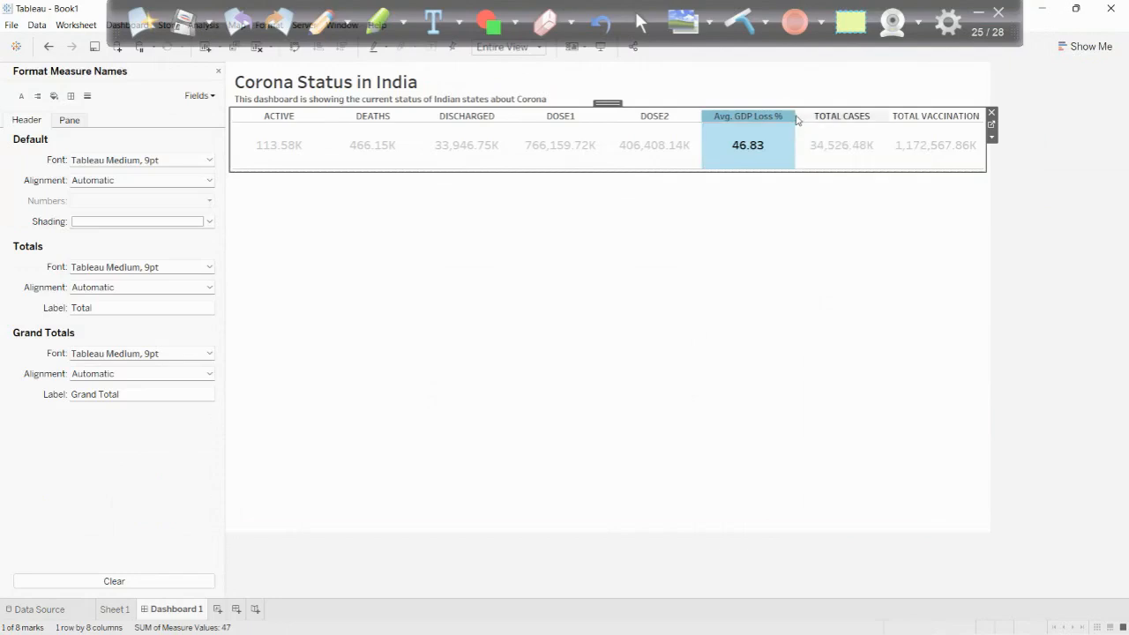
right_click(774, 123)
left_click(793, 225)
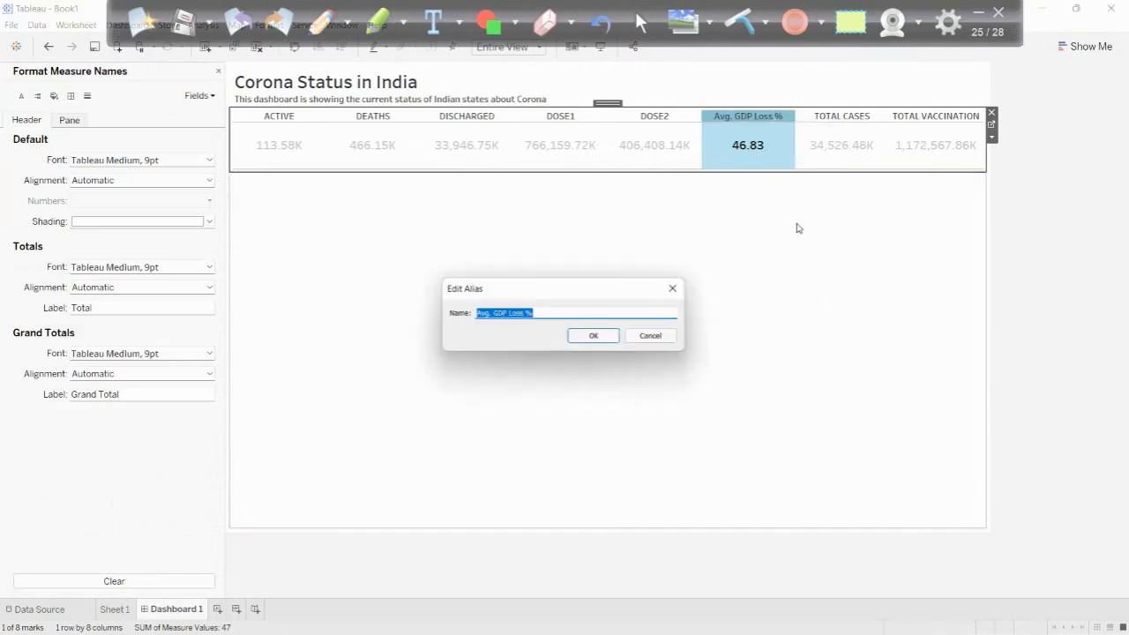
type("AV")
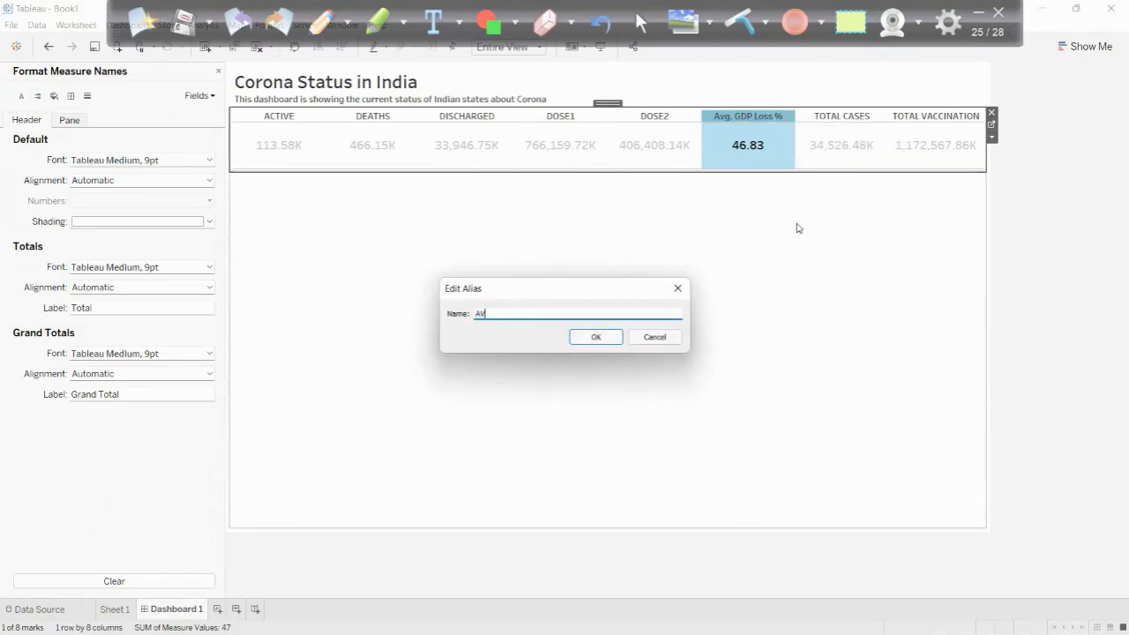
type("G. GDP ")
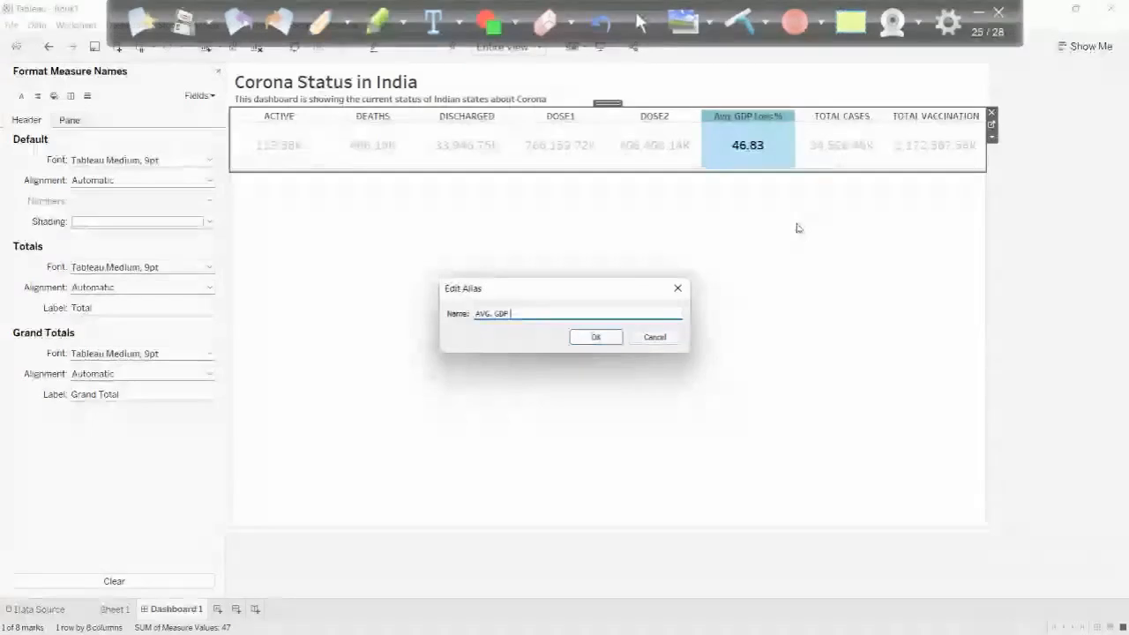
type("LOSS%")
key("Return")
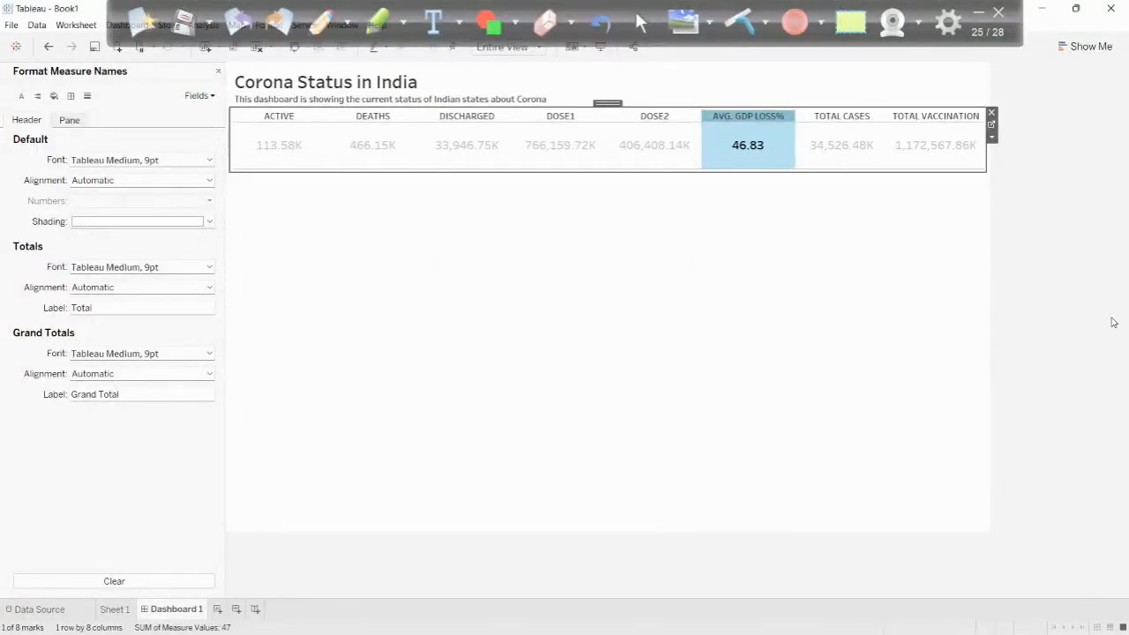
left_click(1106, 320)
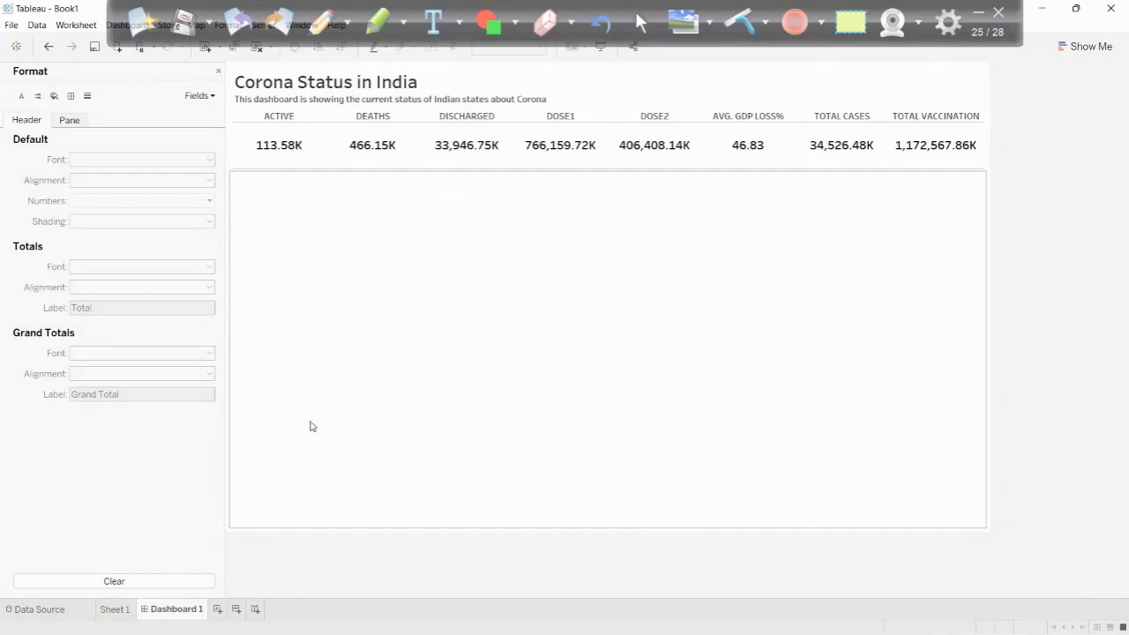
- In Sheet 1, move TOTAL CASES to the front of the measures and TOTAL VACCINATION before DOSE1, and return to Dashboard 1
left_click(115, 609)
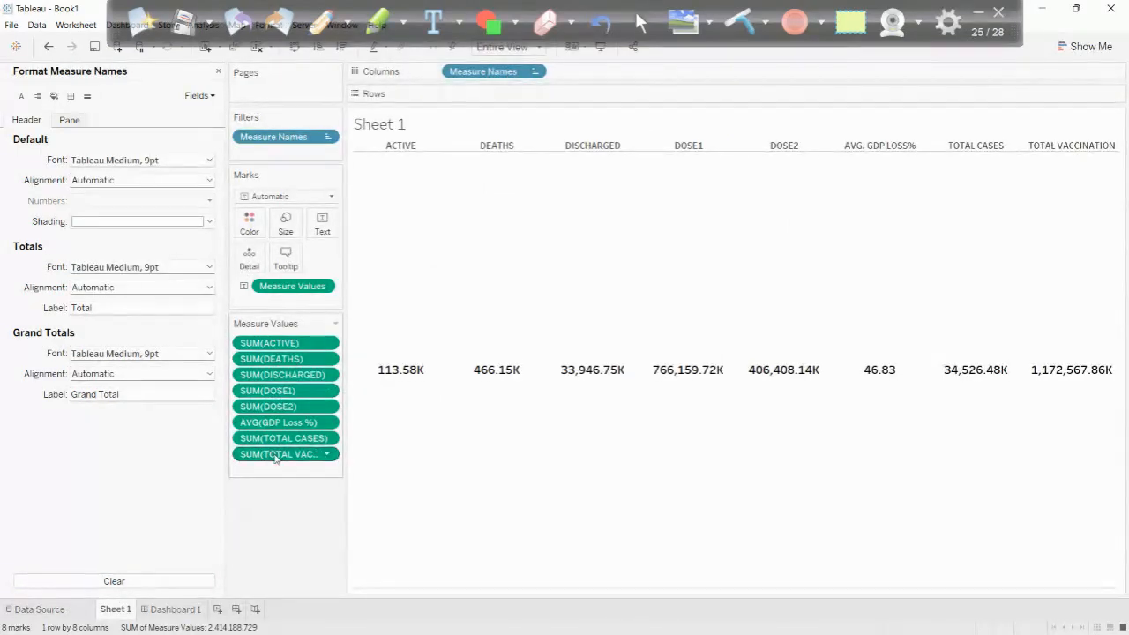
left_click_drag(278, 438, 275, 339)
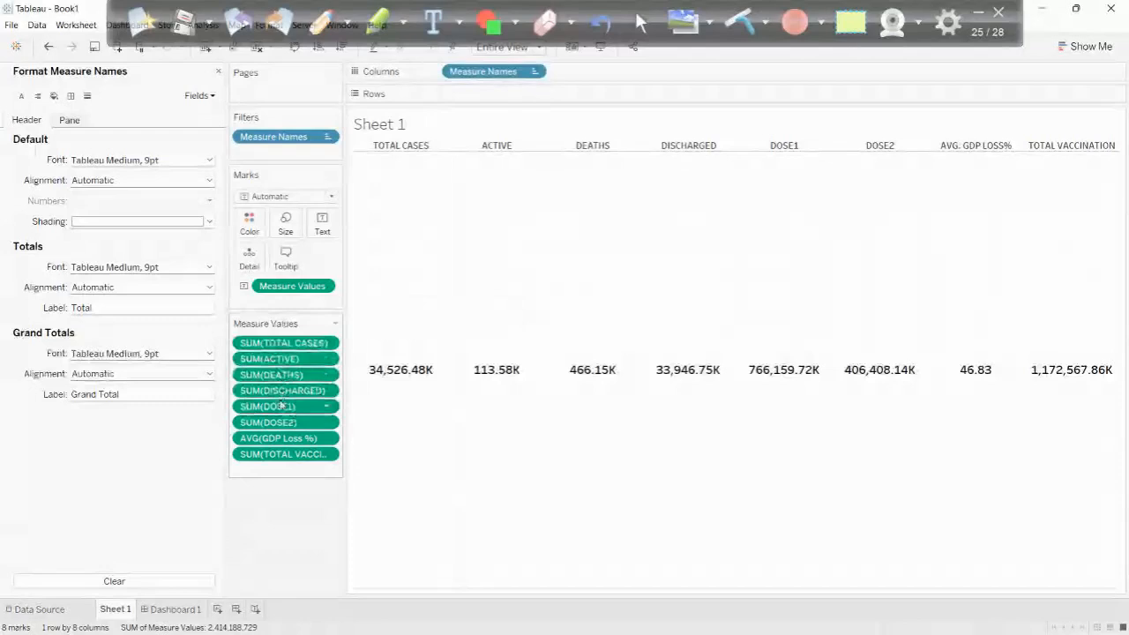
left_click_drag(280, 454, 275, 404)
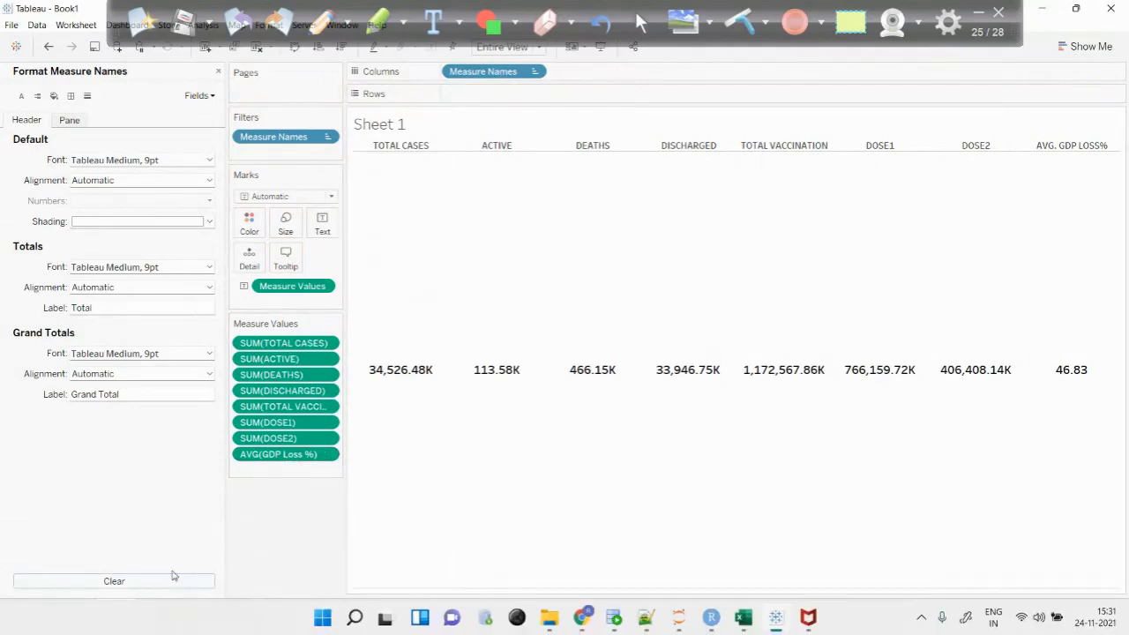
key("super")
left_click(170, 604)
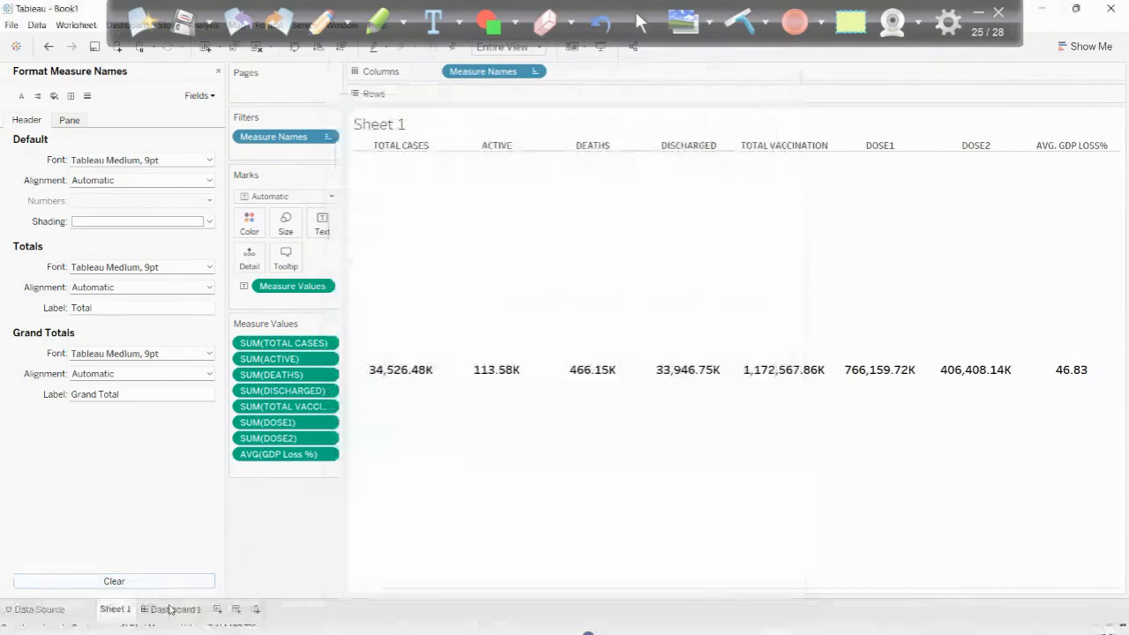
left_click(173, 608)
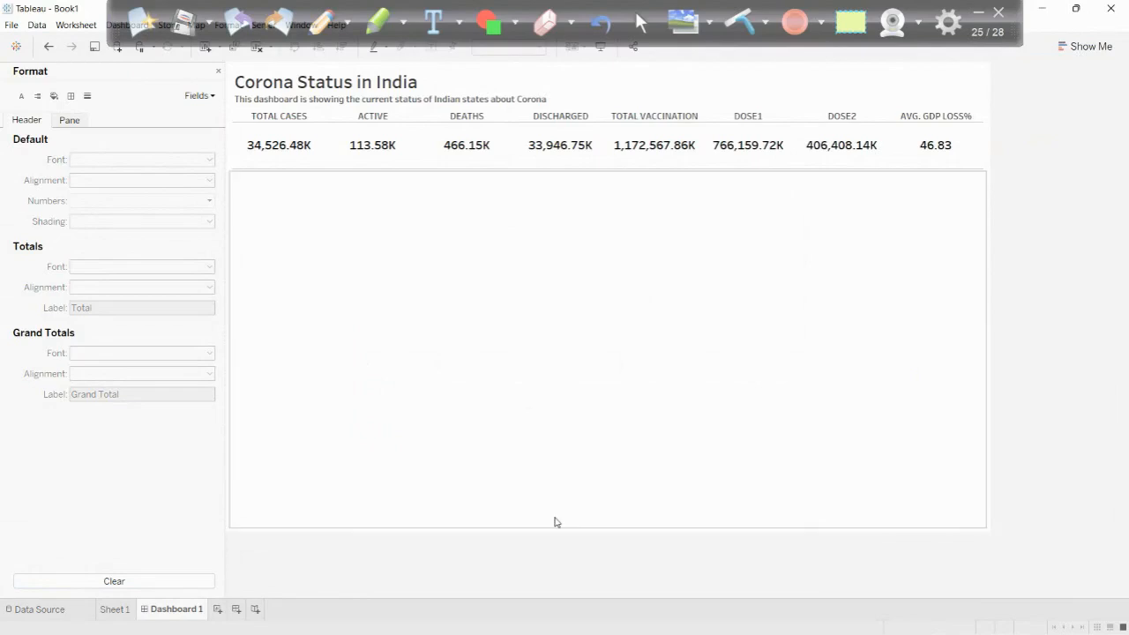
- Add a new worksheet and start a parameter named "Select KPI" whose allowable values come from a list
left_click(218, 610)
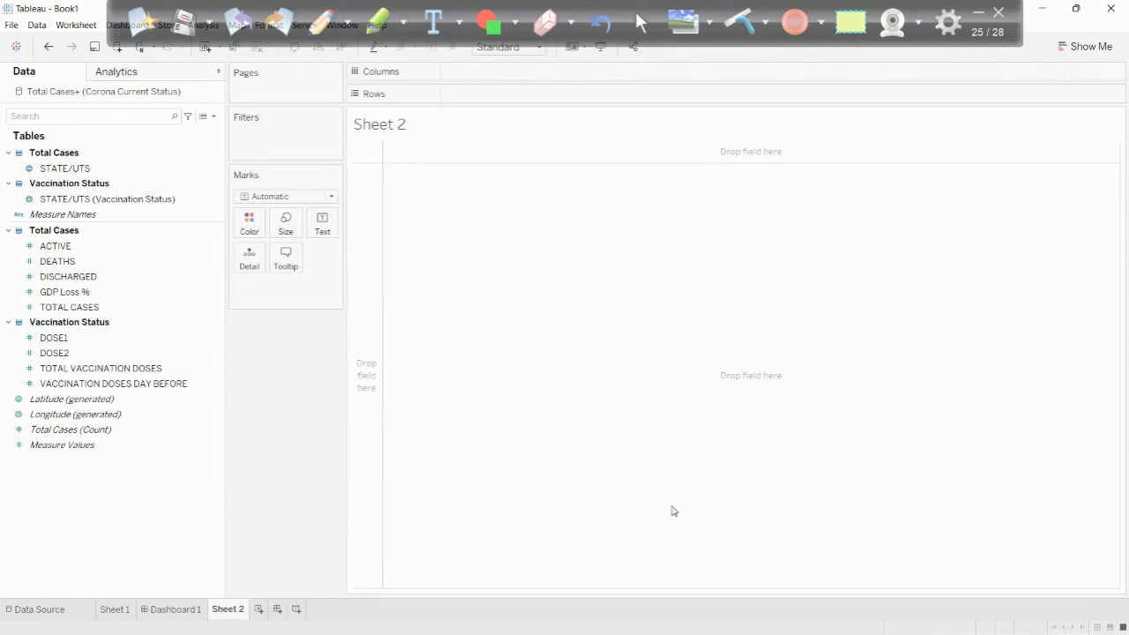
right_click(94, 524)
left_click(177, 398)
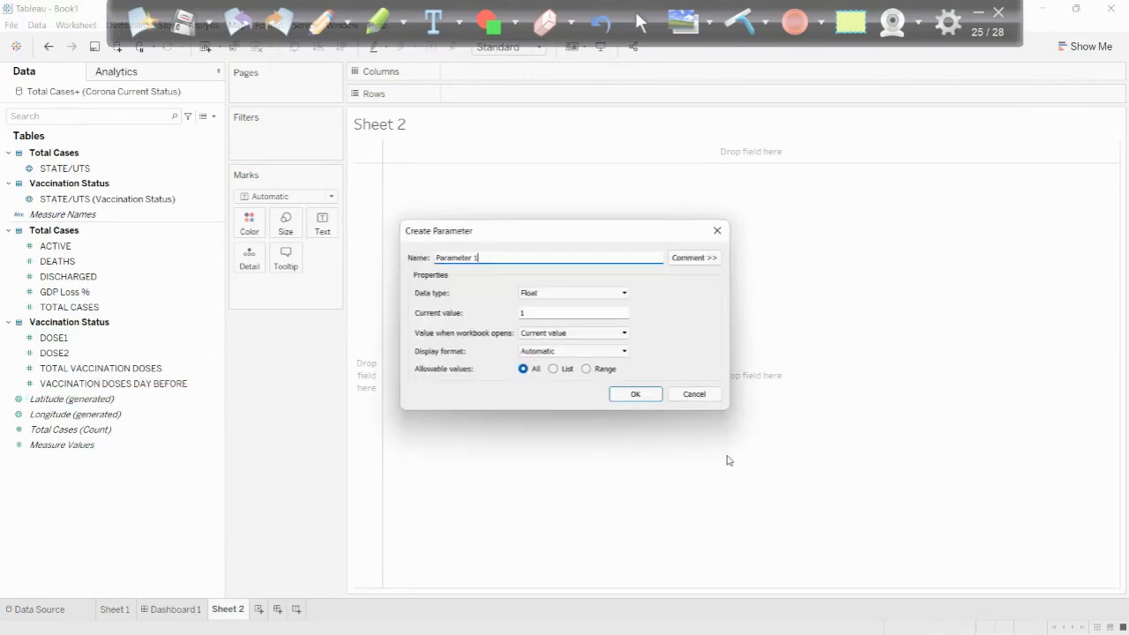
left_click(553, 369)
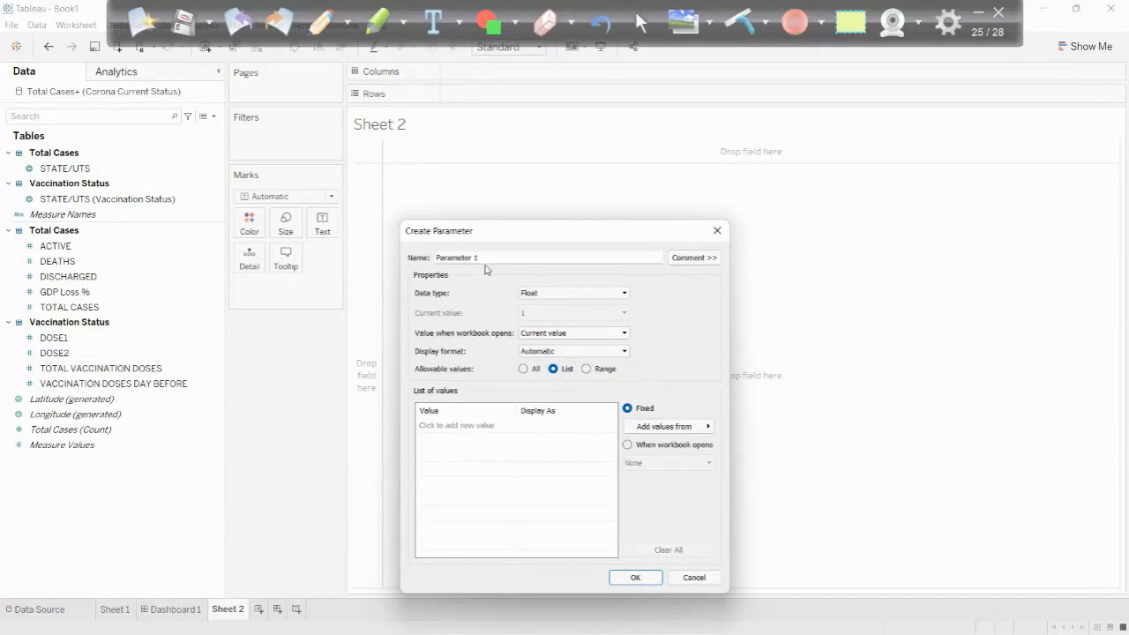
left_click_drag(479, 258, 414, 259)
type("Select KPI")
- Try to add "Total Cases" to the parameter's value list while its data type is Float
left_click(471, 425)
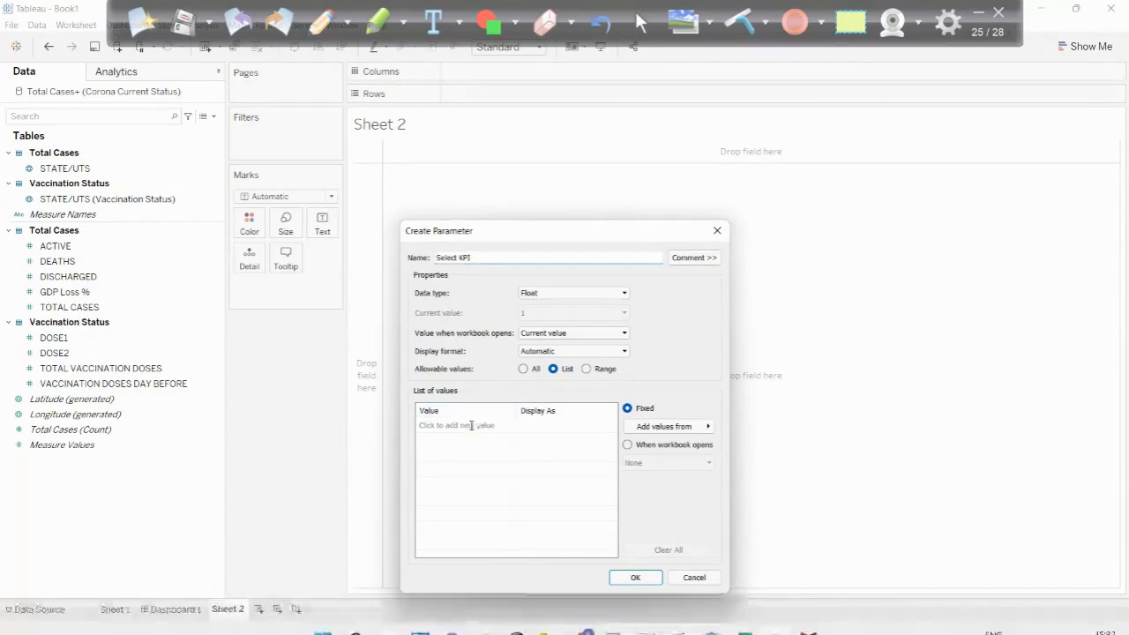
type("Total Cas")
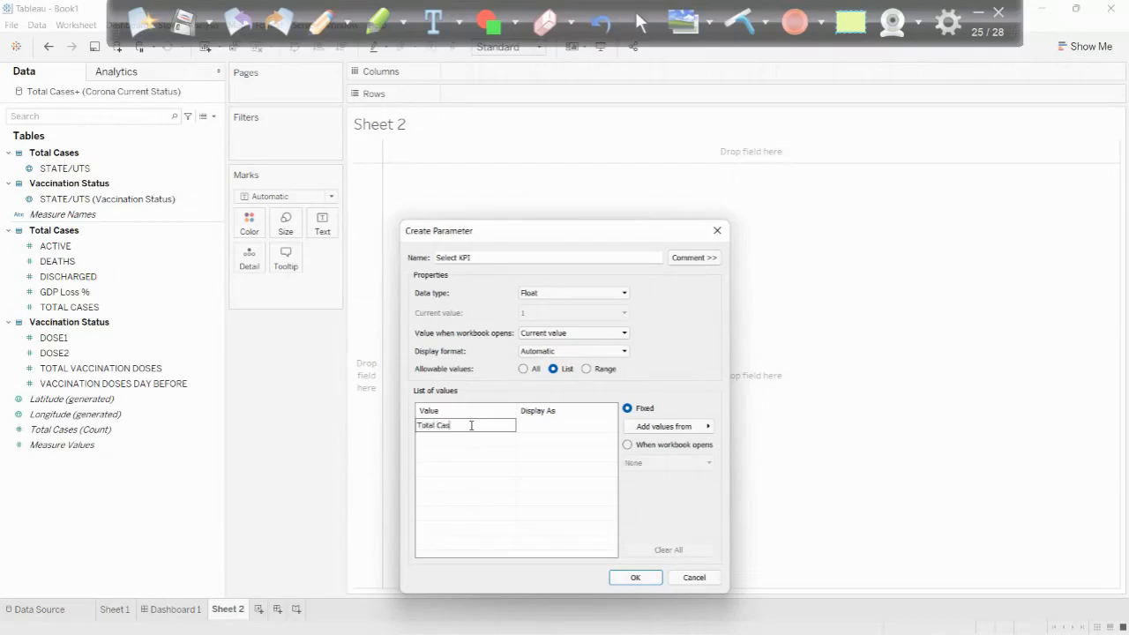
type("es")
key("Return")
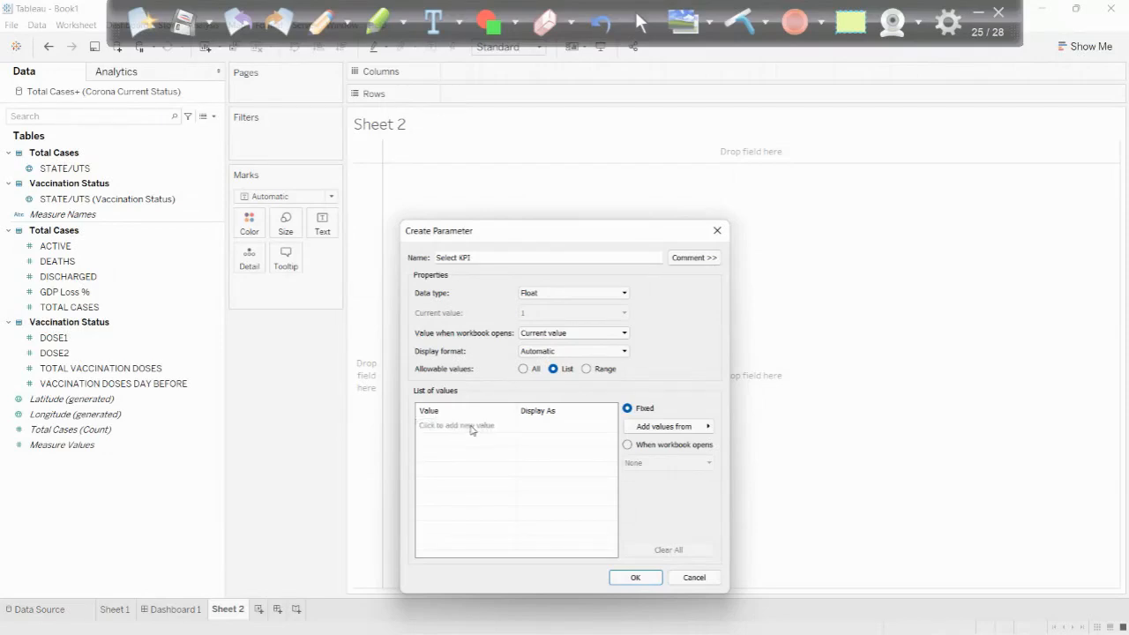
- Set the parameter's data type to String and add "Total Cases" as its first list value
left_click(546, 294)
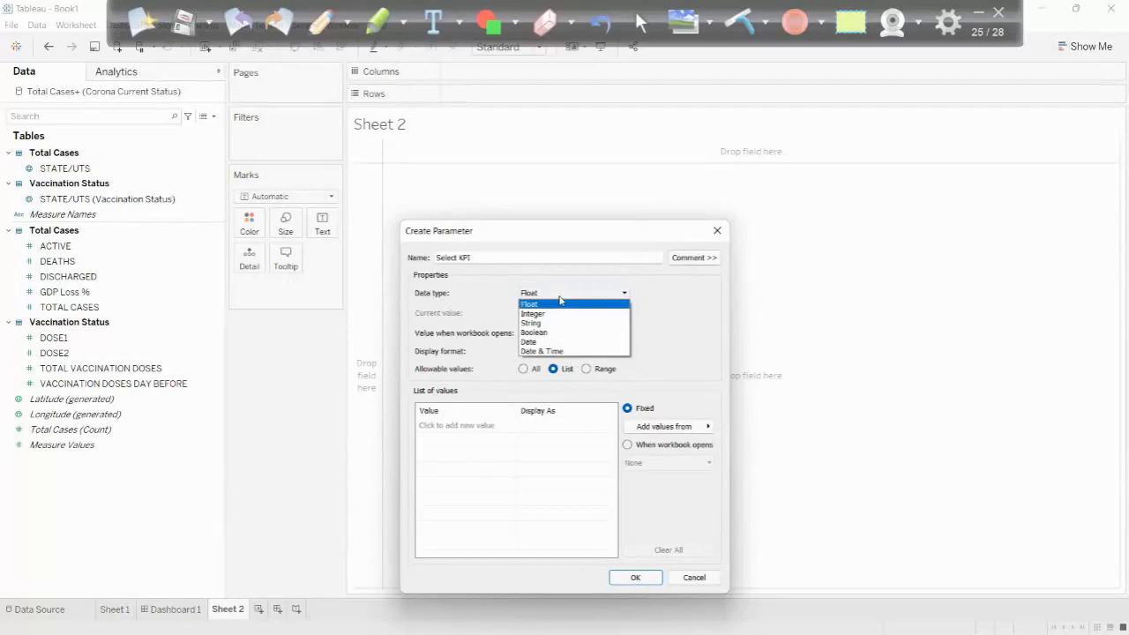
left_click(533, 323)
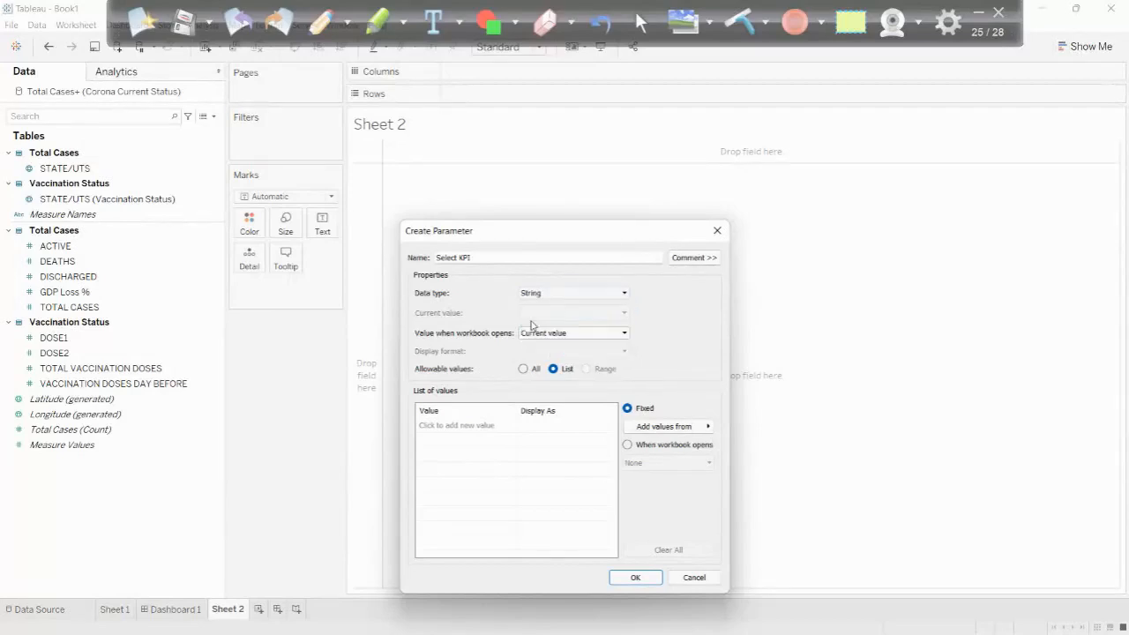
left_click(462, 424)
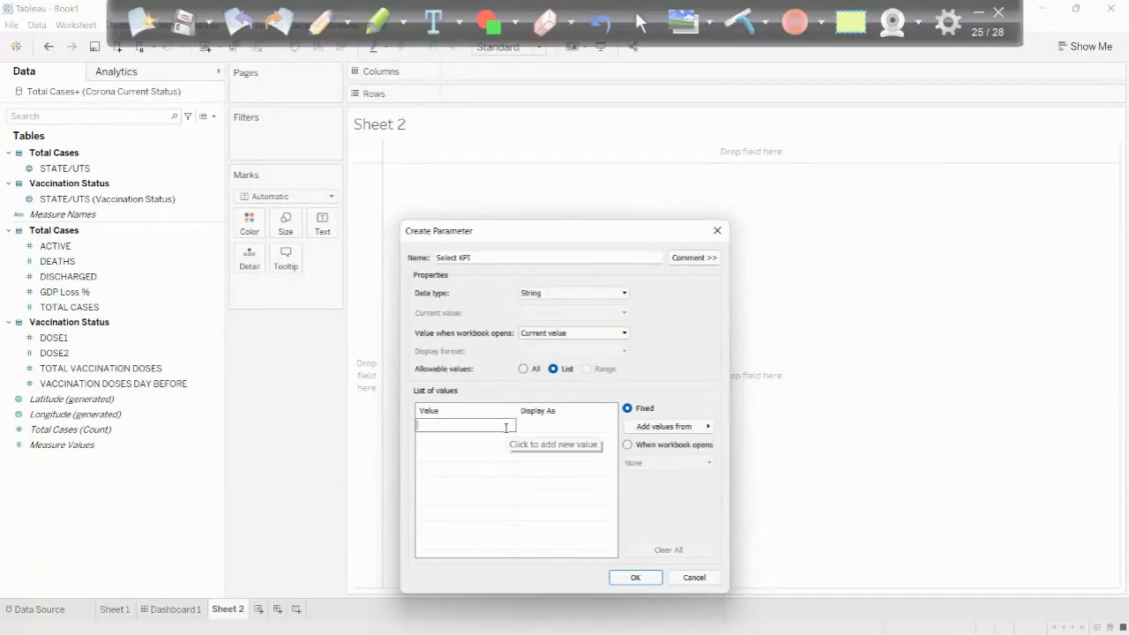
type("Total Cases")
key("Return")
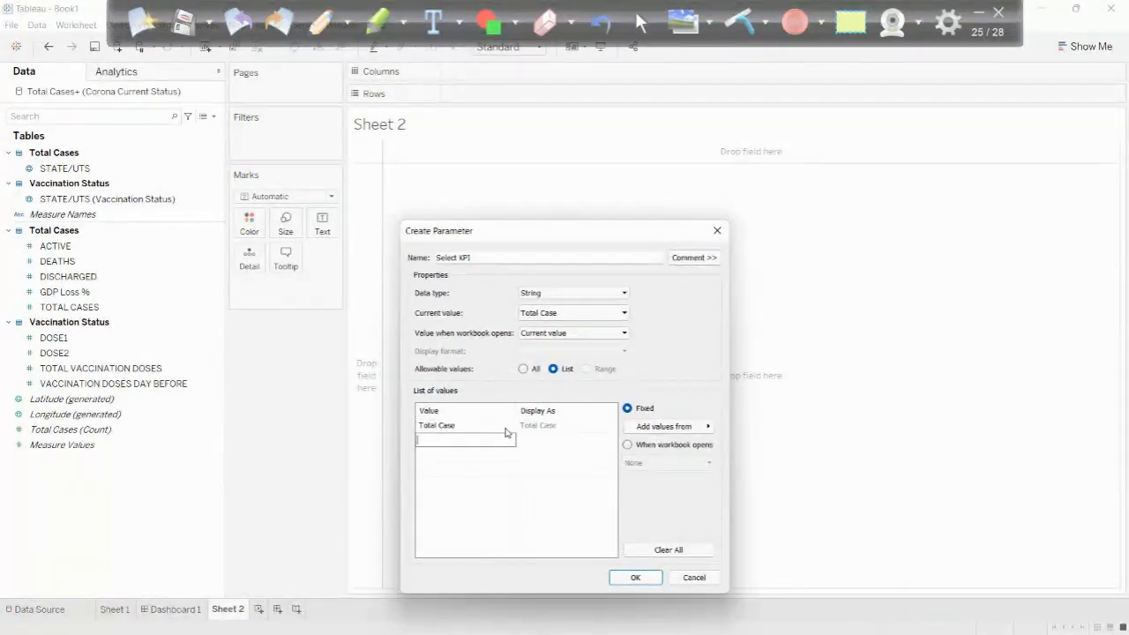
- Add "Avg GDP Loss" as the second list value and create the Select KPI parameter
left_click(507, 433)
type("Tot")
key("BackSpace")
key("BackSpace")
key("BackSpace")
type("AVG")
key("BackSpace")
key("BackSpace")
key("BackSpace")
type("vg GDP Loss")
key("Return")
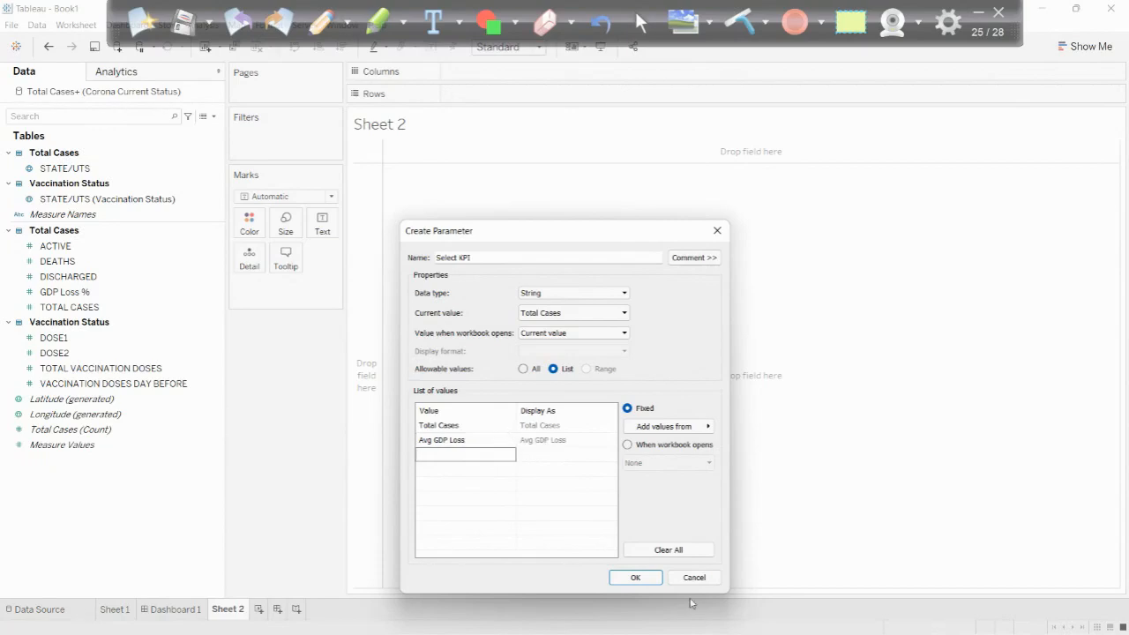
left_click(643, 580)
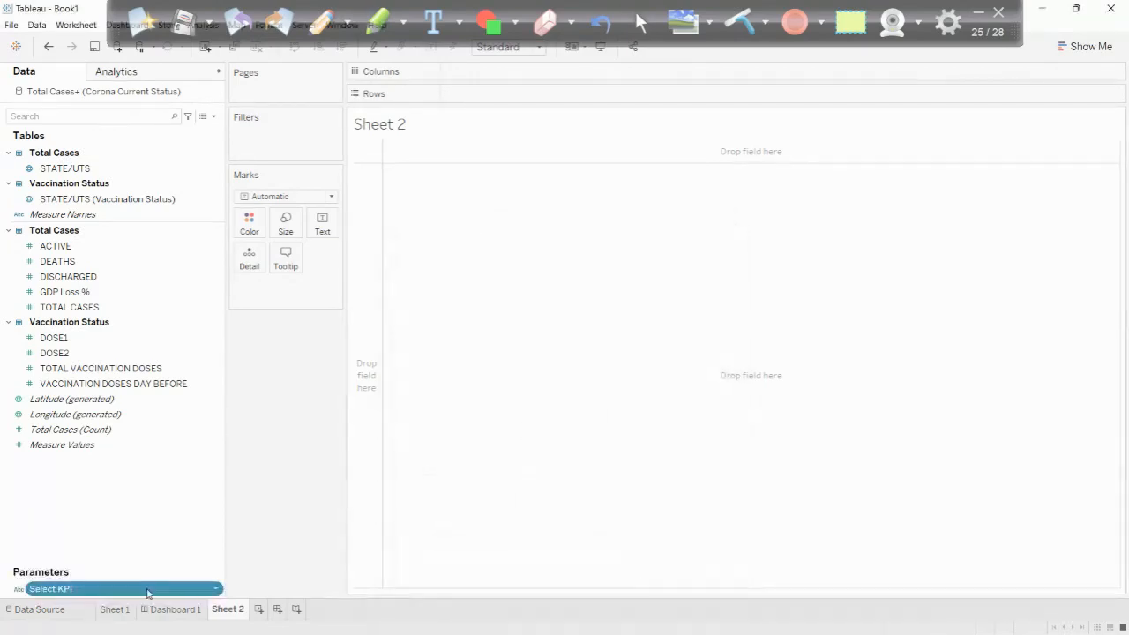
- Show the Select KPI control below the Marks card as a single value list, try Avg GDP Loss and reselect Total Cases
right_click(104, 589)
left_click(159, 382)
left_click_drag(441, 300, 330, 328)
left_click(335, 323)
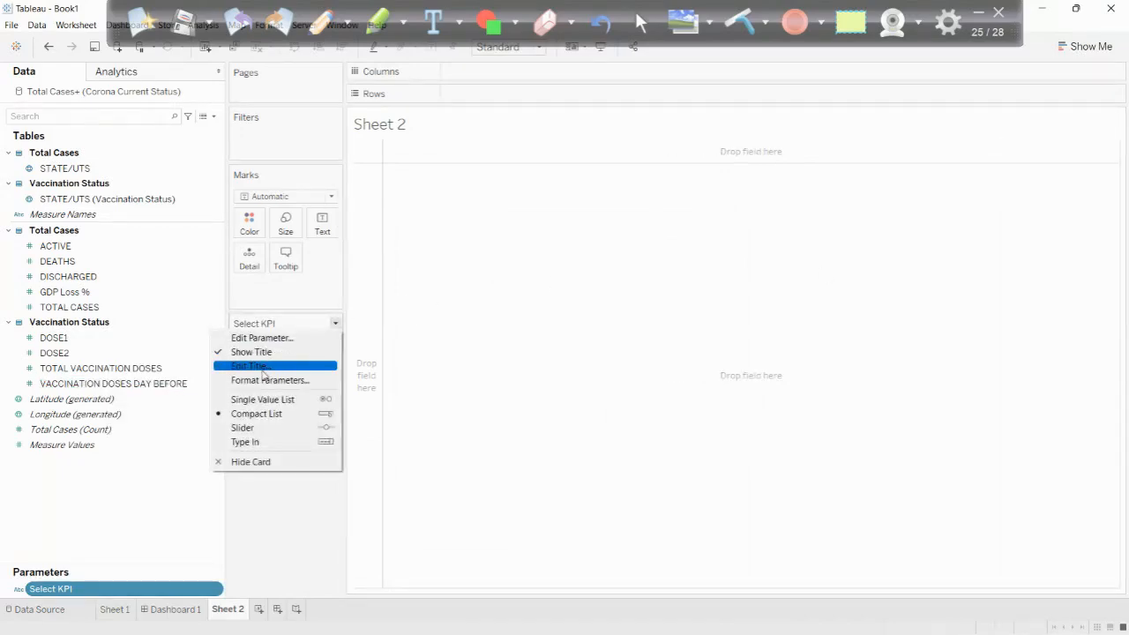
left_click(260, 399)
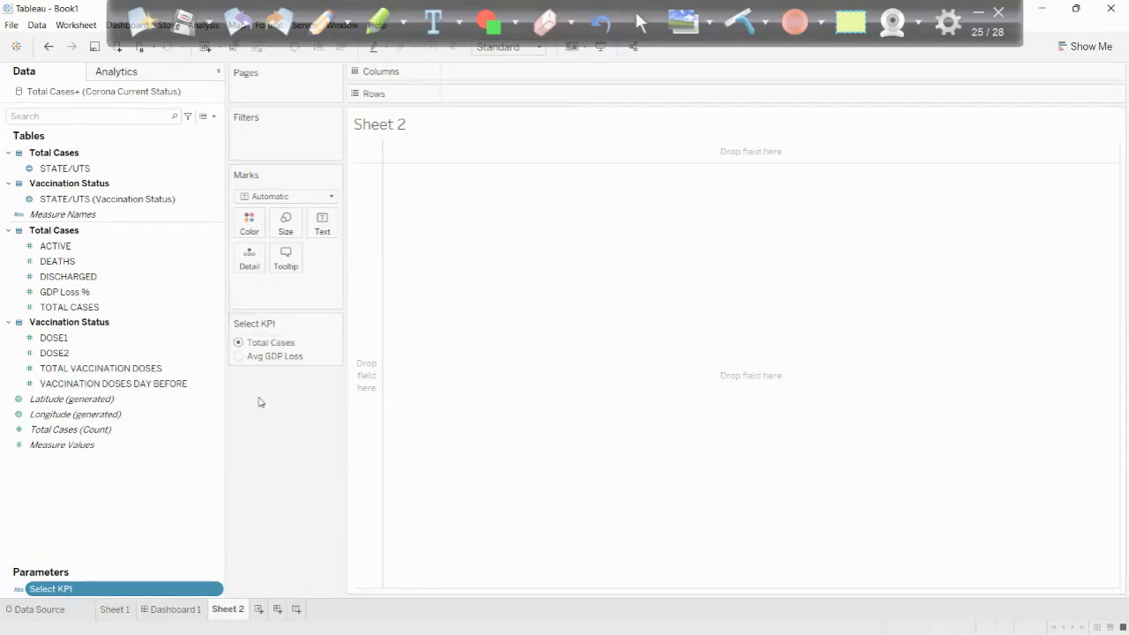
left_click(239, 355)
left_click(239, 343)
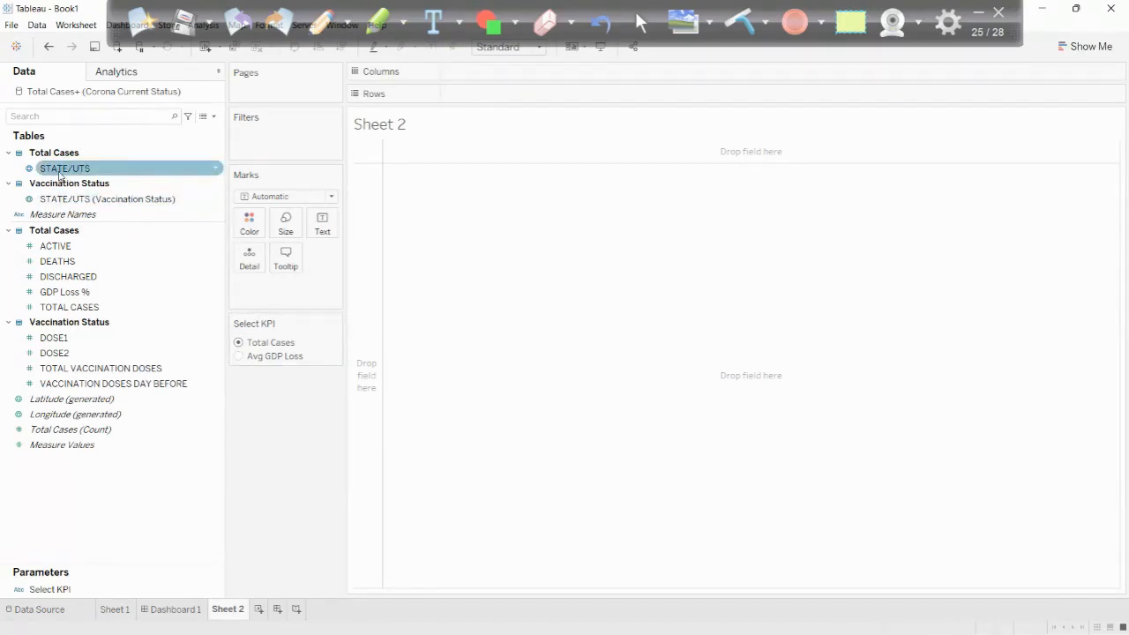
- Plot STATE/UTS from the Total Cases table on a map and match its unrecognized Dadra And Nagar Haveli entry to Dadra and Nagar Haveli
left_click_drag(59, 173, 565, 298)
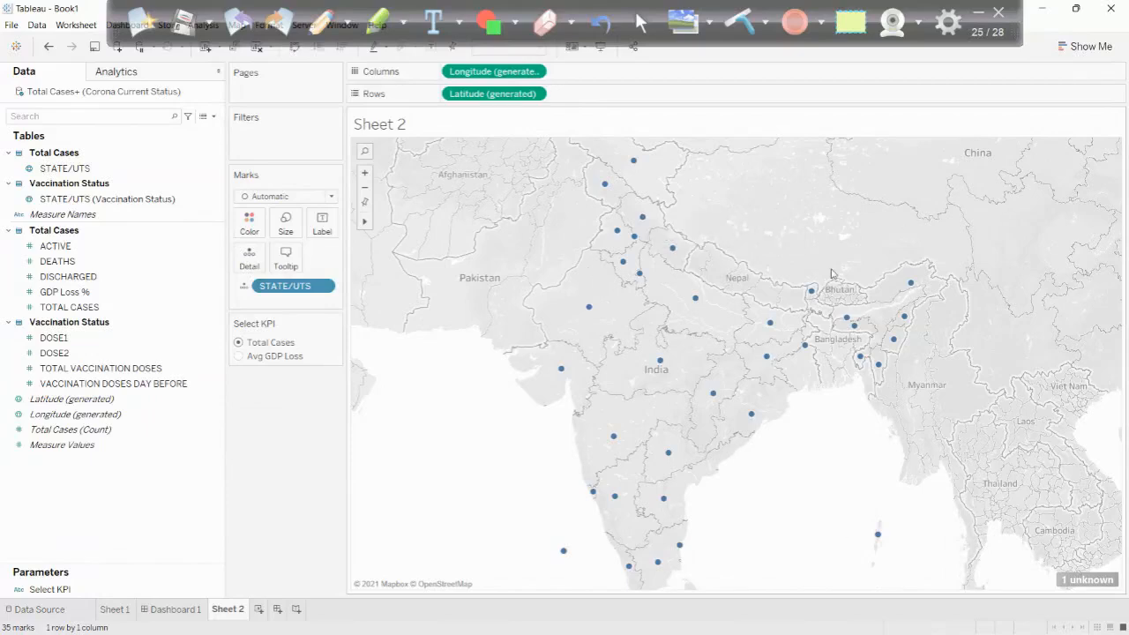
mouse_move(1087, 582)
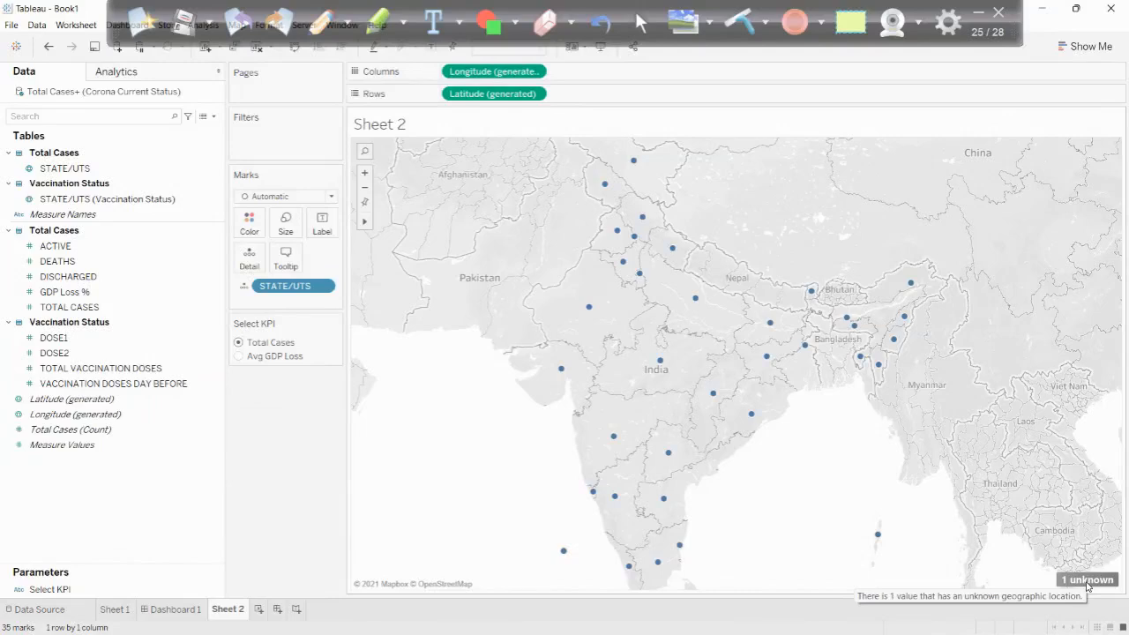
left_click(1087, 580)
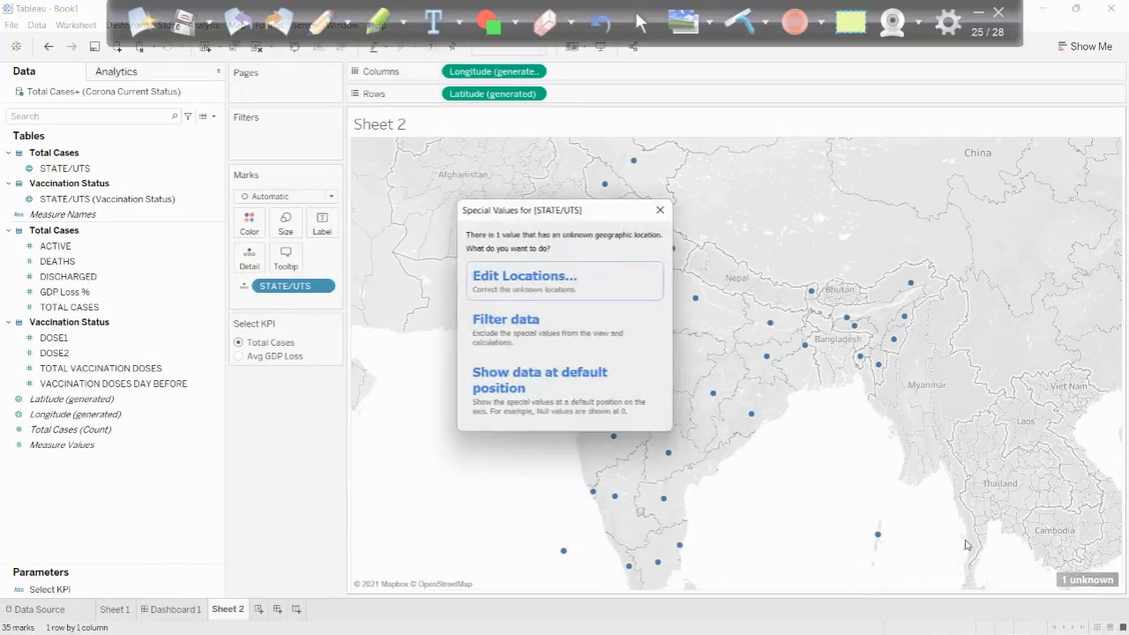
left_click(519, 275)
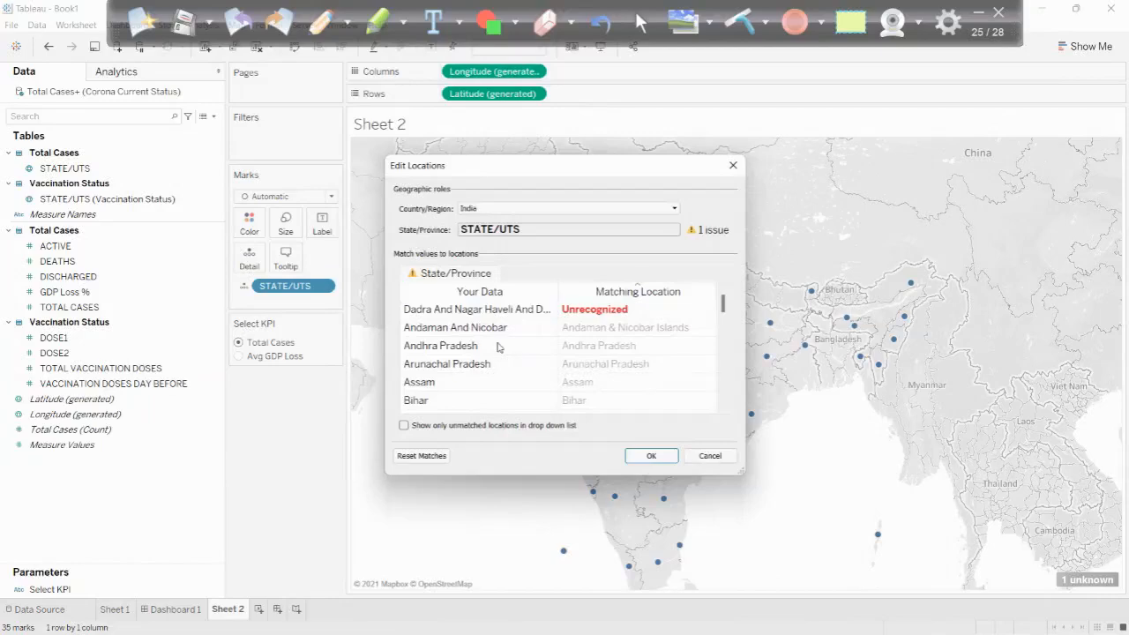
left_click(513, 315)
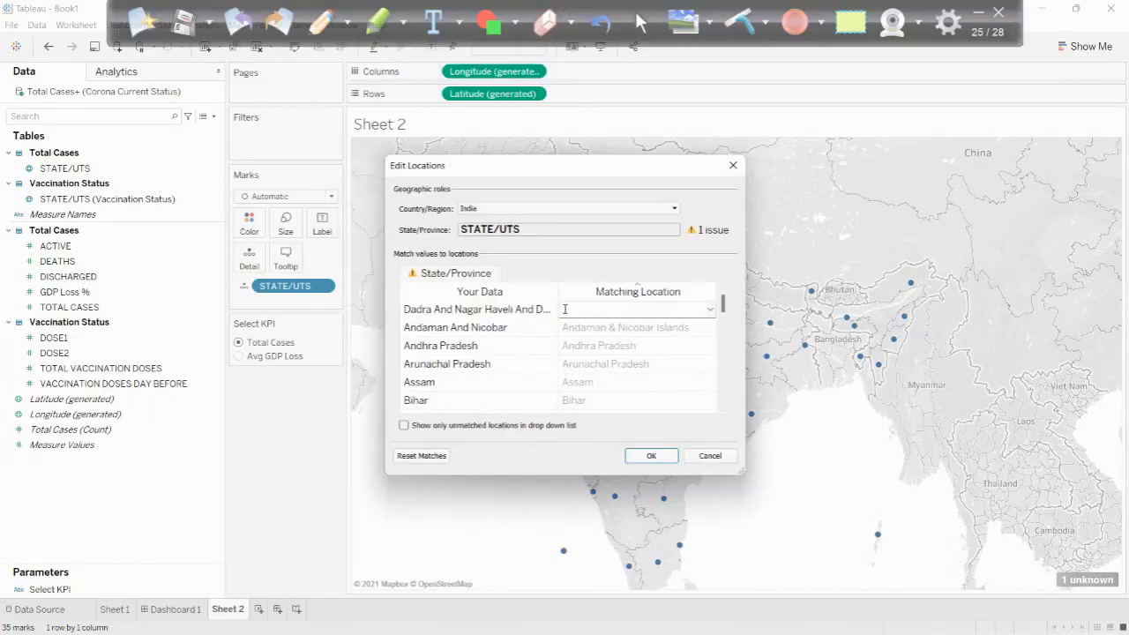
left_click(710, 310)
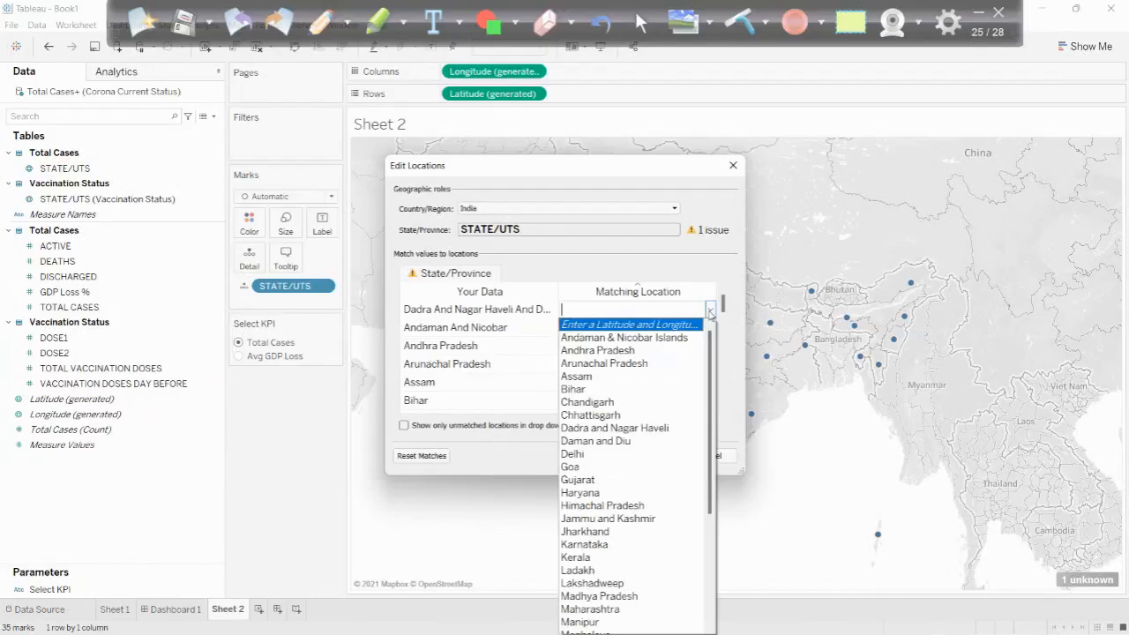
key("d")
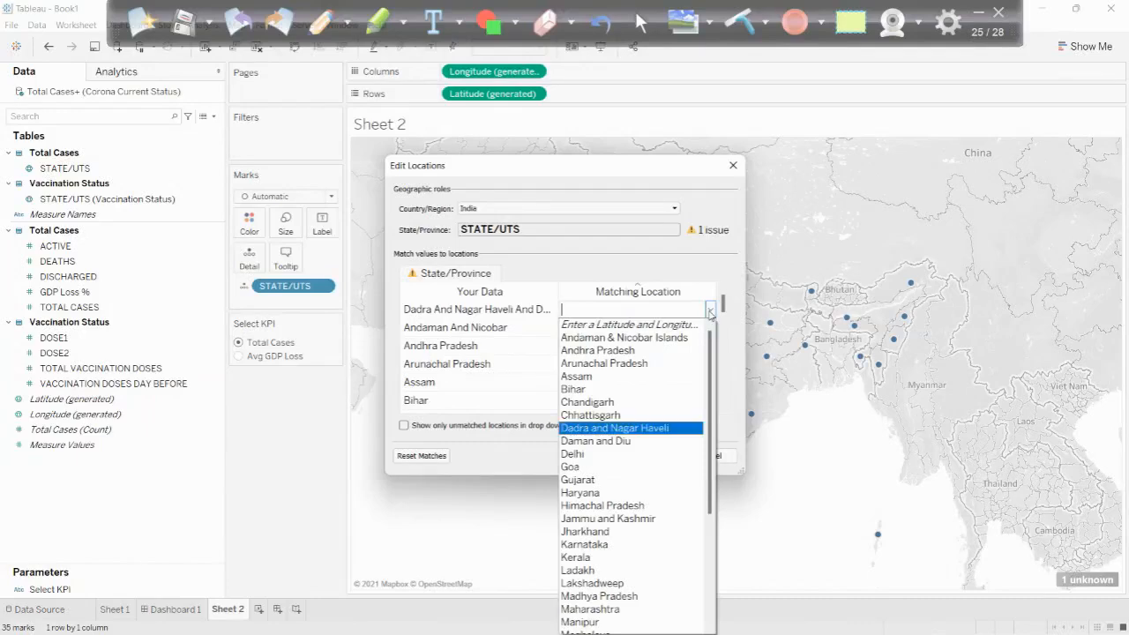
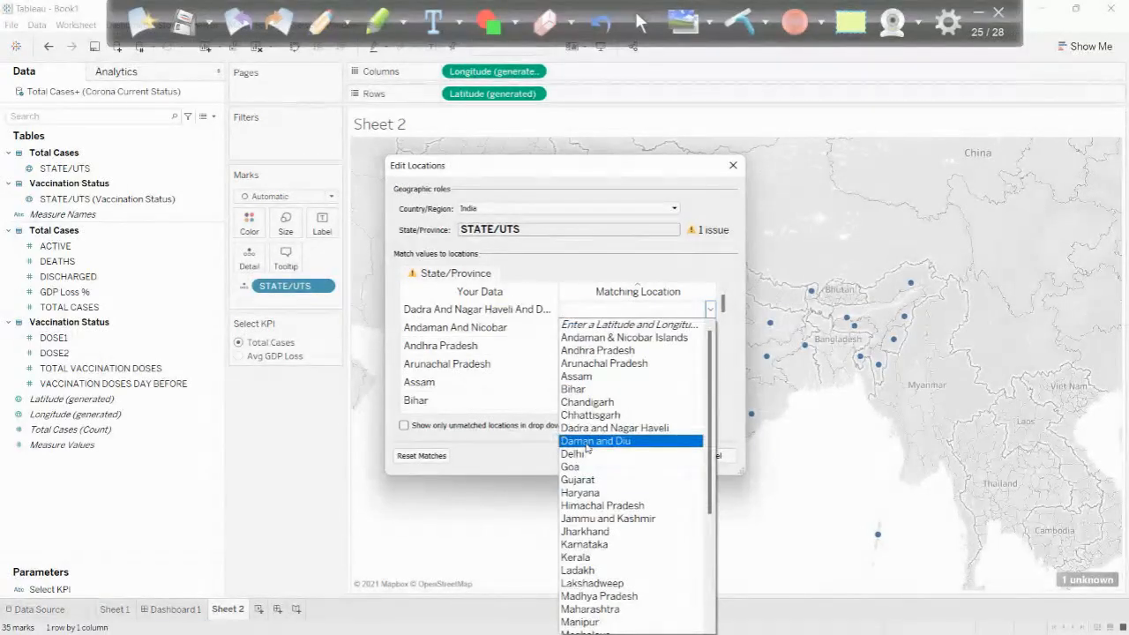
- Match the unrecognized Dadra And Nagar Haveli entry to the location Daman and Diu and apply the location edits
left_click(588, 441)
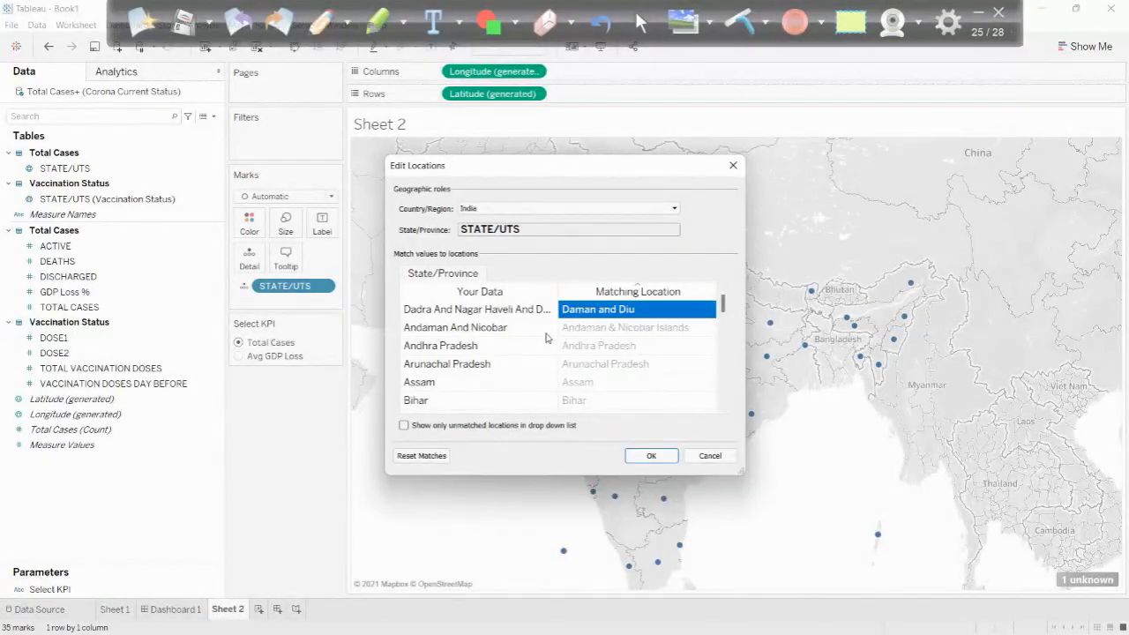
left_click(644, 456)
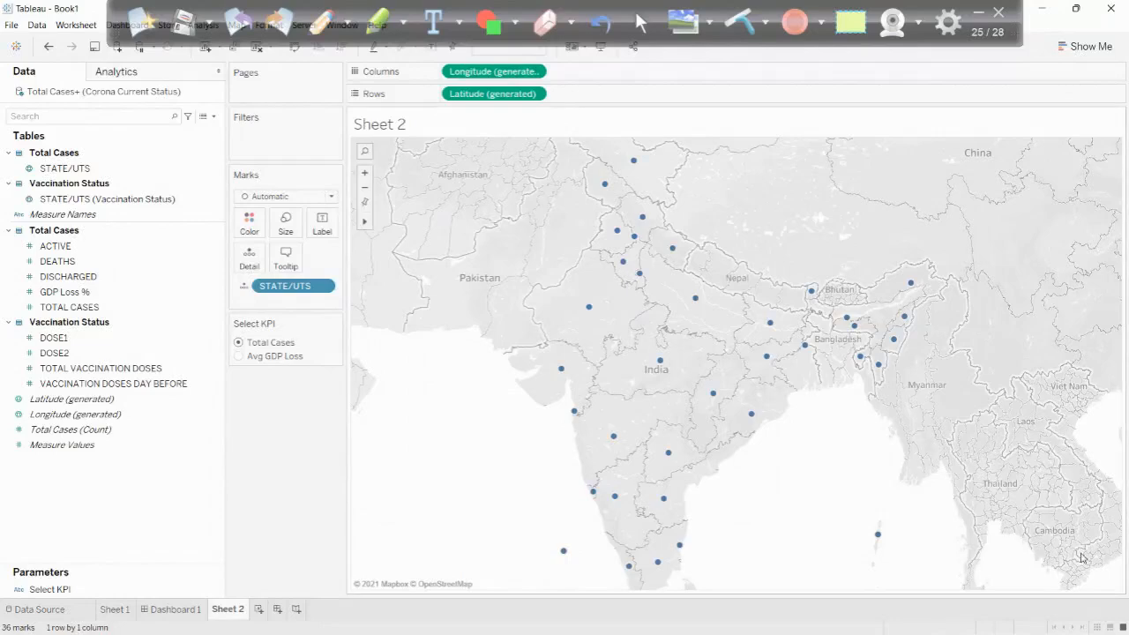
mouse_move(576, 411)
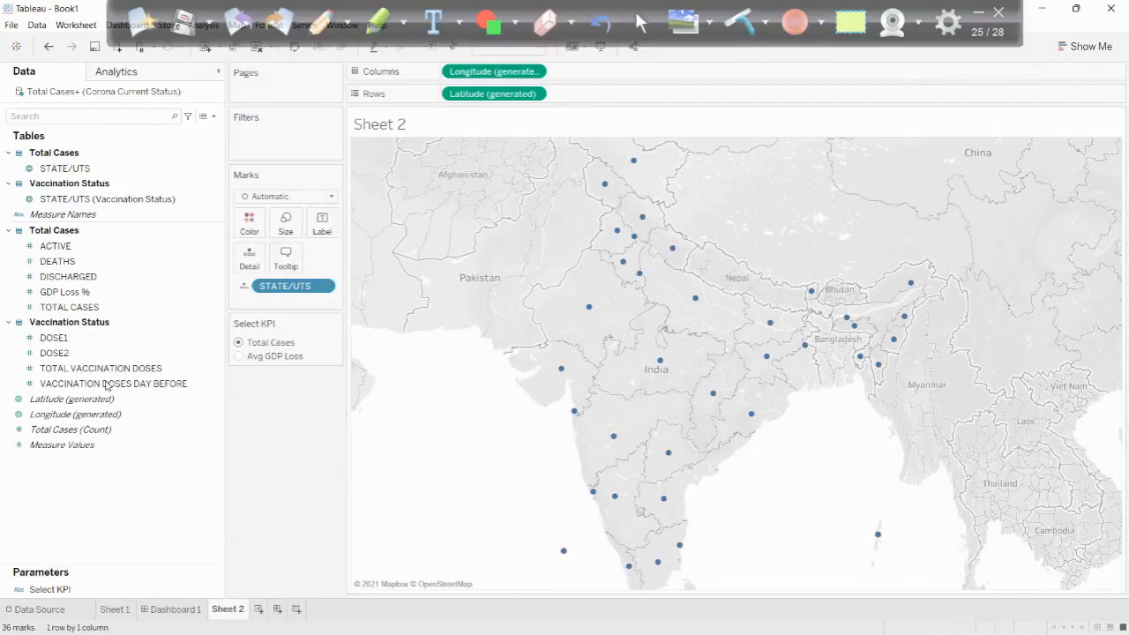
- Color the state map by TOTAL CASES and check the tooltips of several states
left_click_drag(64, 317, 249, 234)
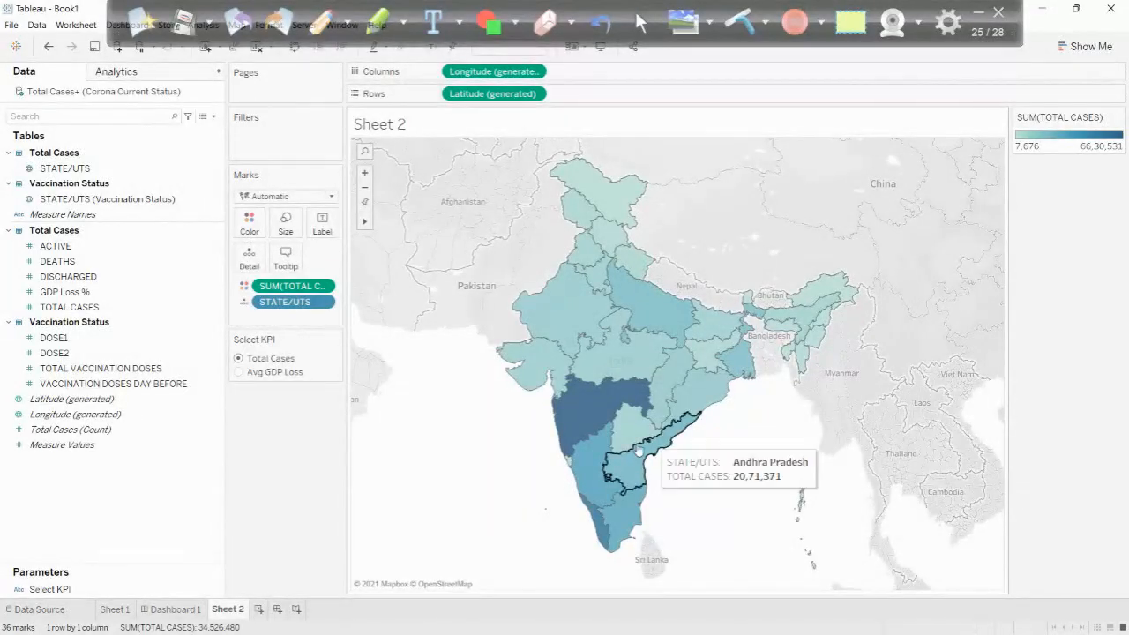
mouse_move(624, 455)
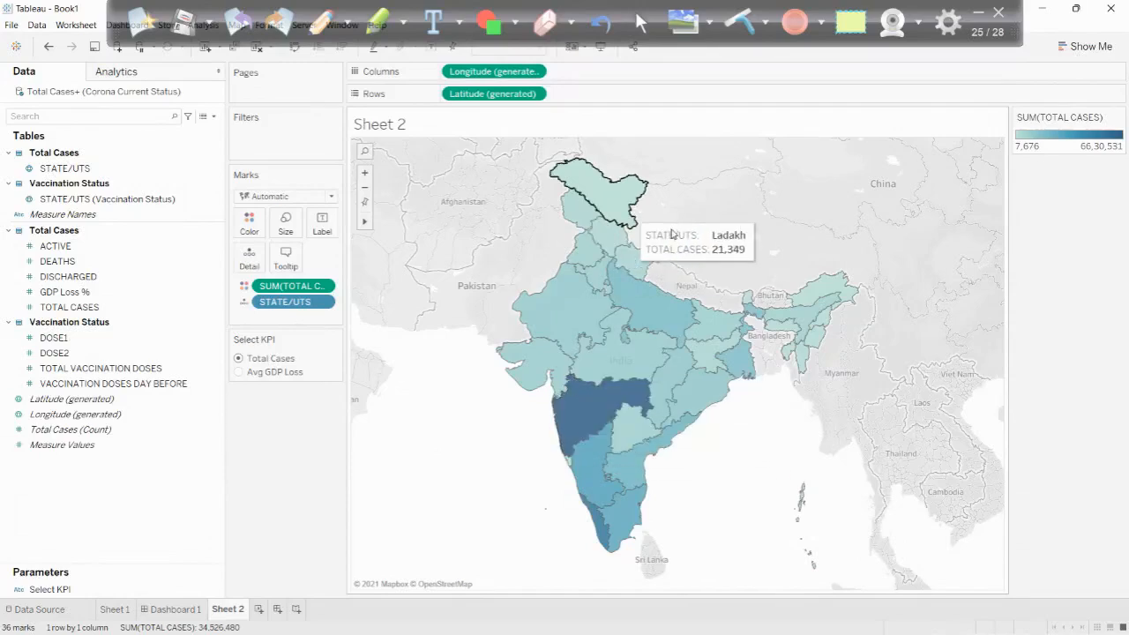
mouse_move(642, 506)
mouse_move(605, 527)
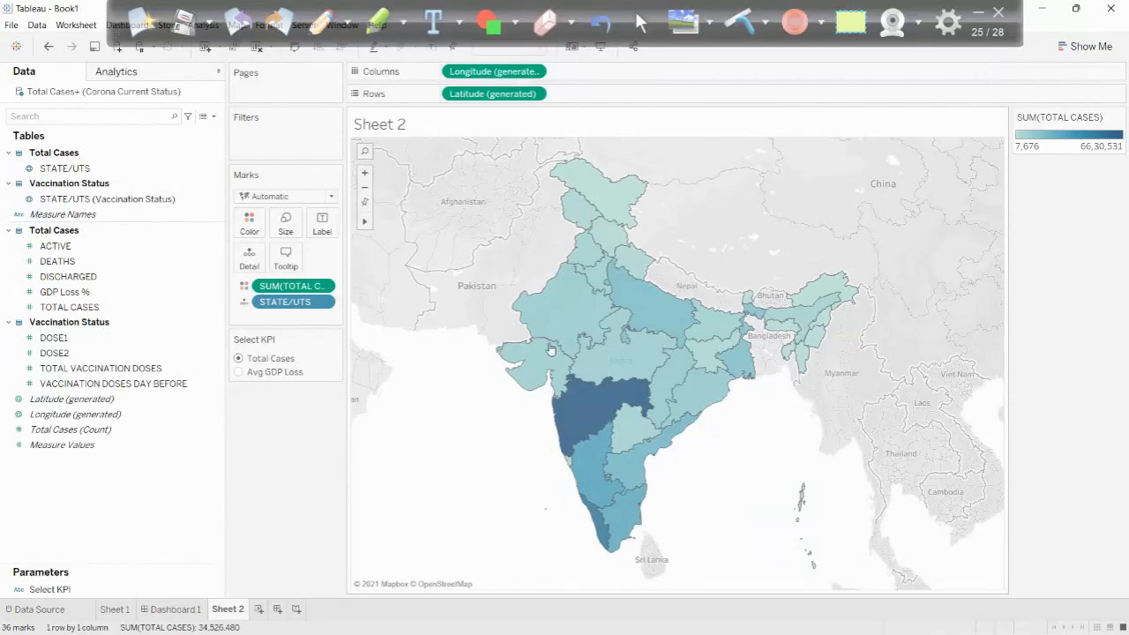
mouse_move(624, 423)
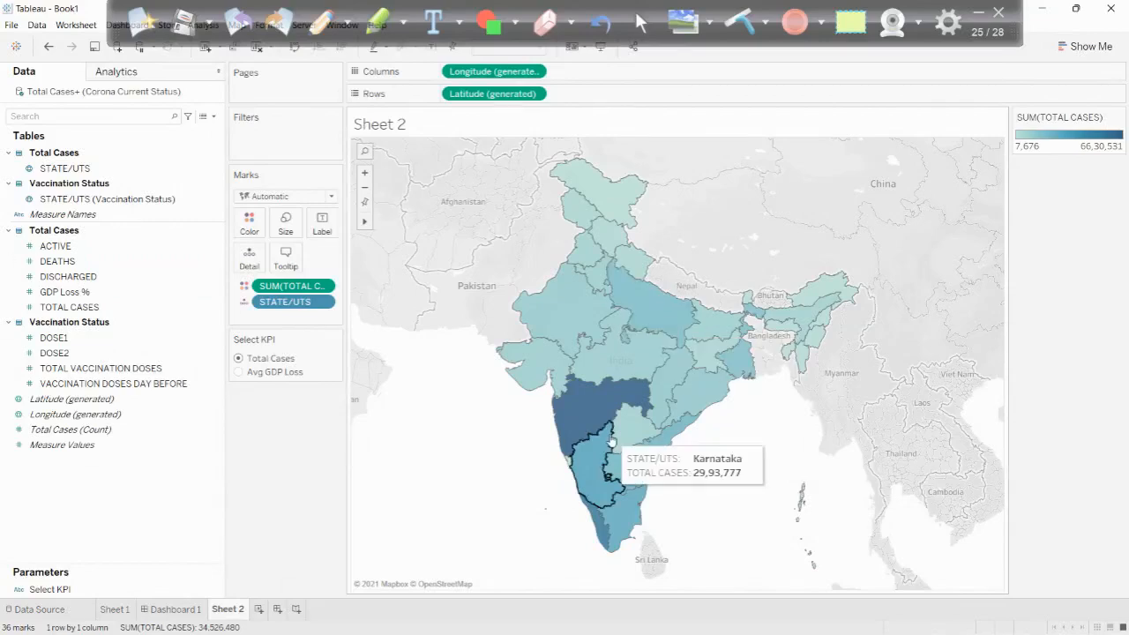
- Duplicate the map by adding a second Latitude (generated) to Rows, and compare the marks settings of both maps
left_click(62, 247)
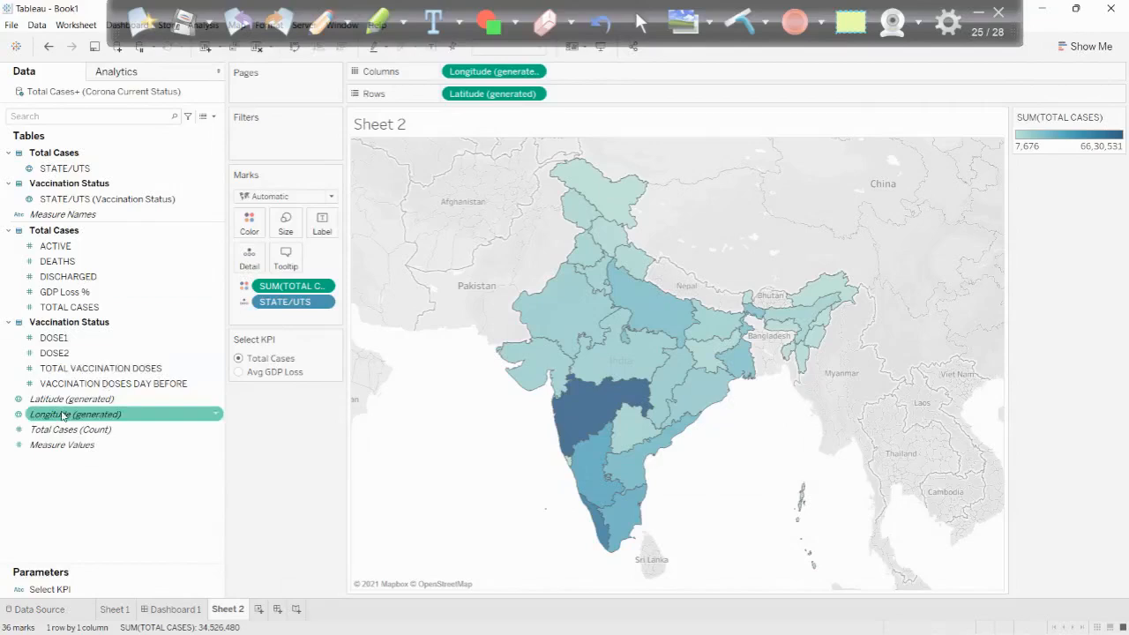
left_click_drag(66, 414, 582, 99)
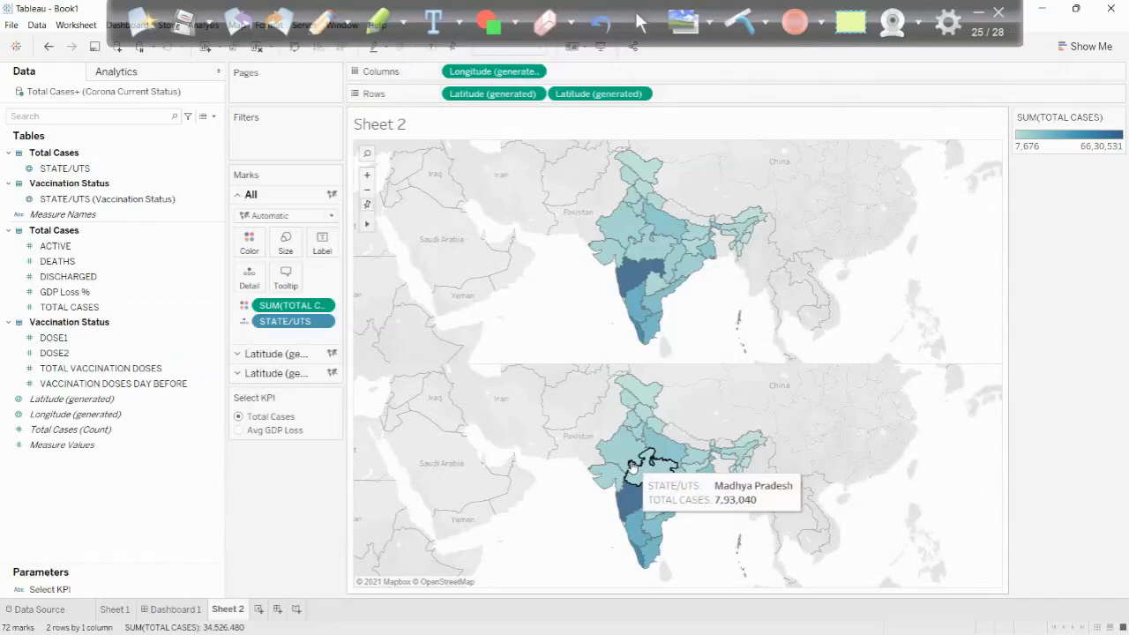
left_click(276, 373)
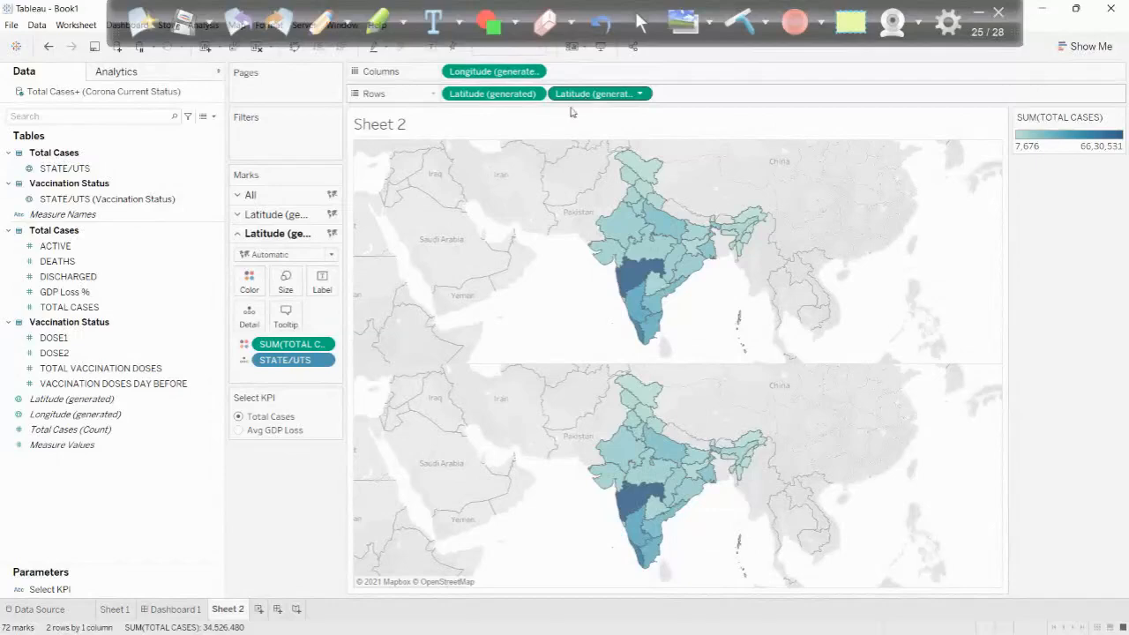
left_click(276, 214)
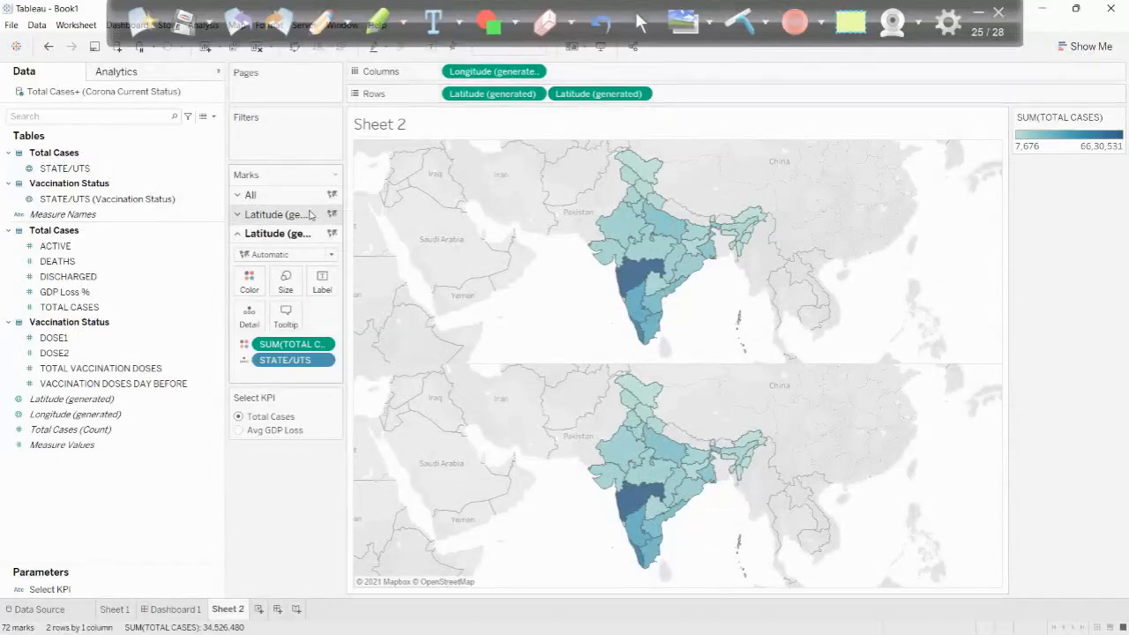
left_click(268, 197)
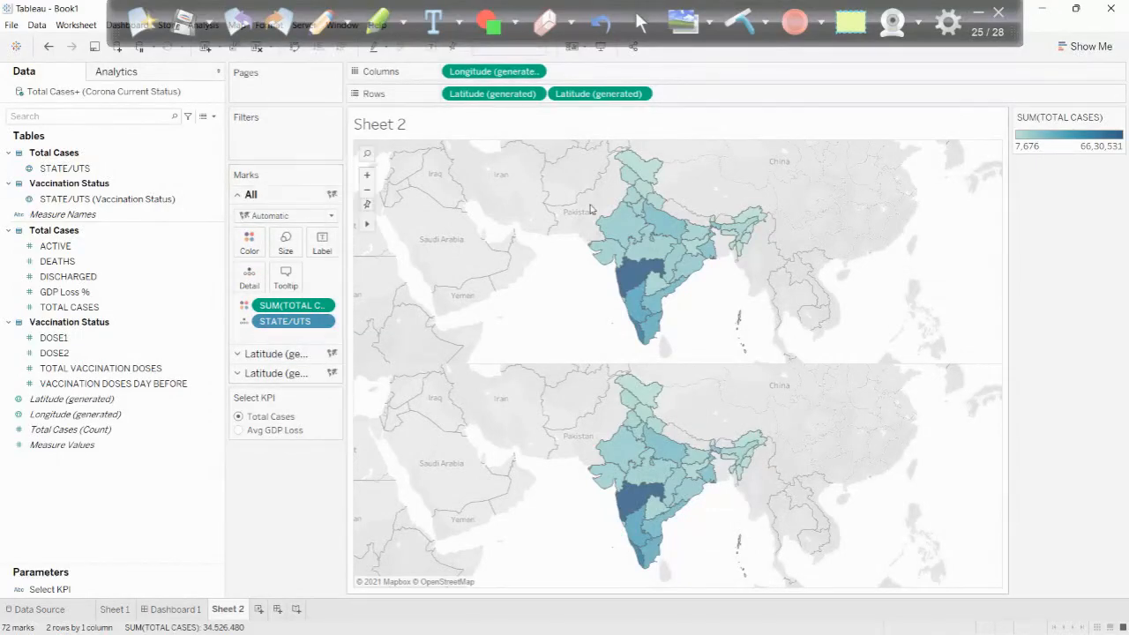
left_click(280, 354)
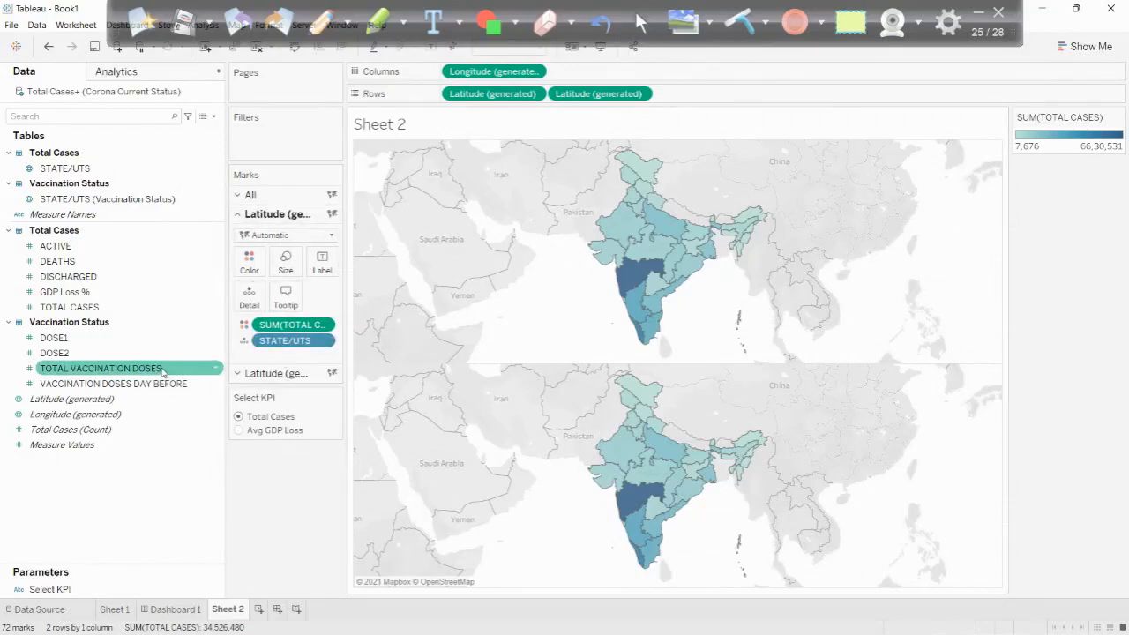
left_click(281, 374)
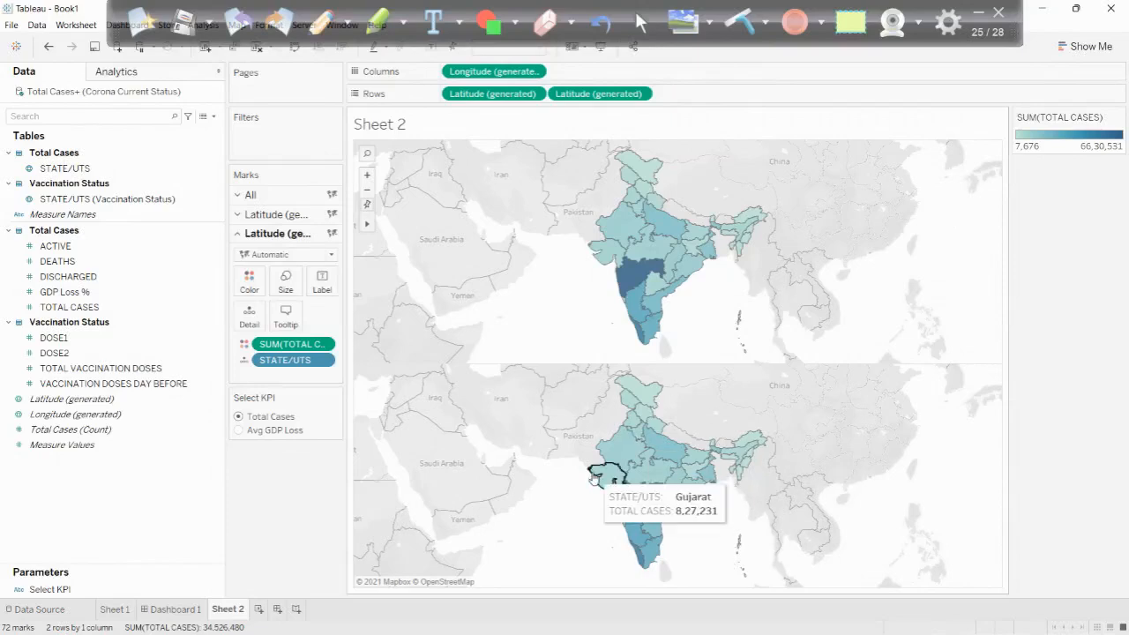
left_click(252, 215)
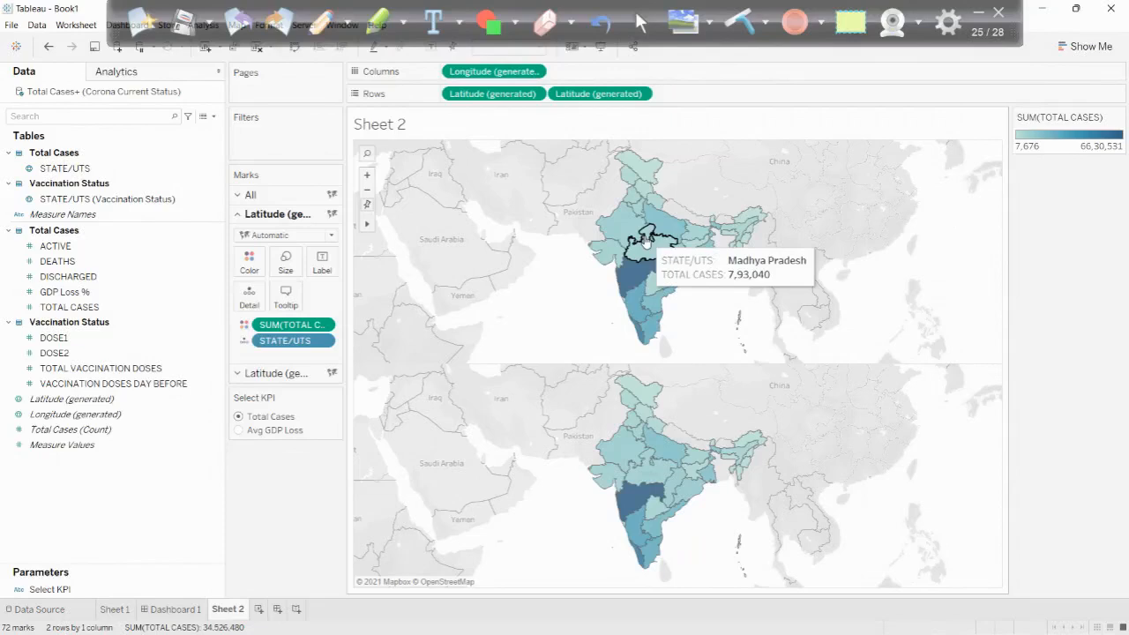
left_click(265, 374)
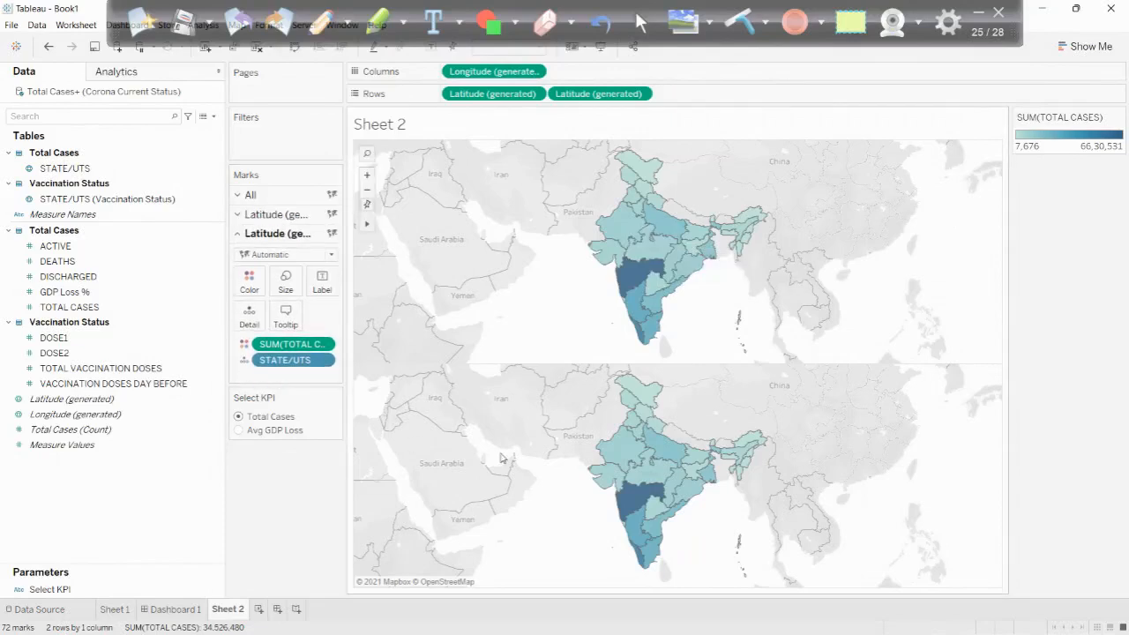
- On the second map only, remove SUM(TOTAL CASES) from color and size the marks by ACTIVE, checking state tooltips
left_click_drag(282, 348, 273, 474)
left_click(64, 248)
left_click_drag(63, 251, 286, 289)
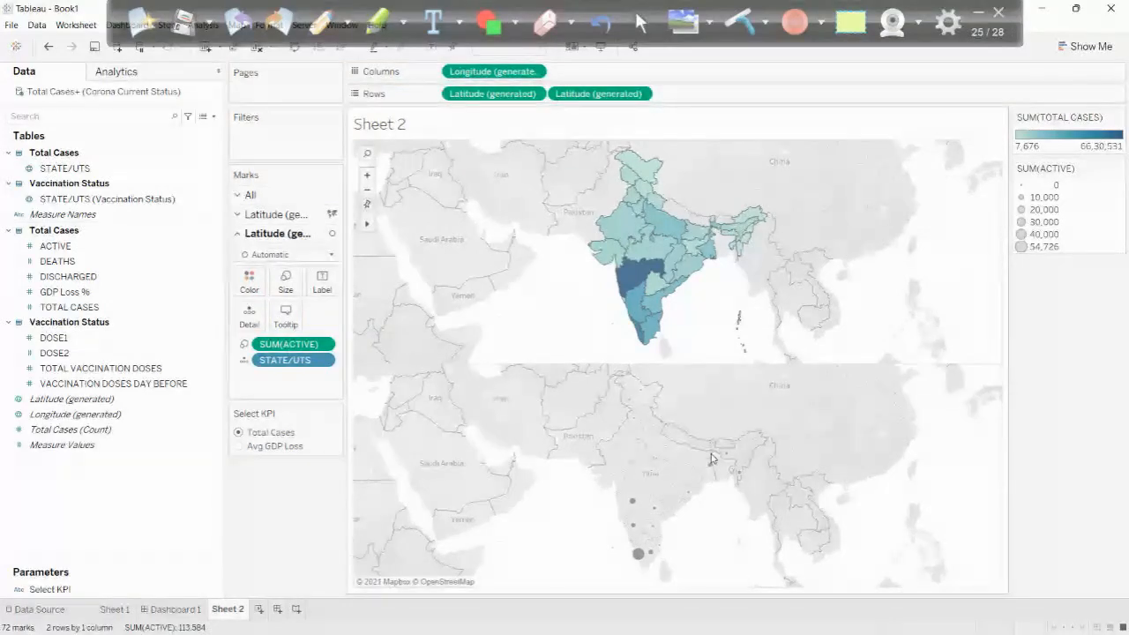
mouse_move(638, 556)
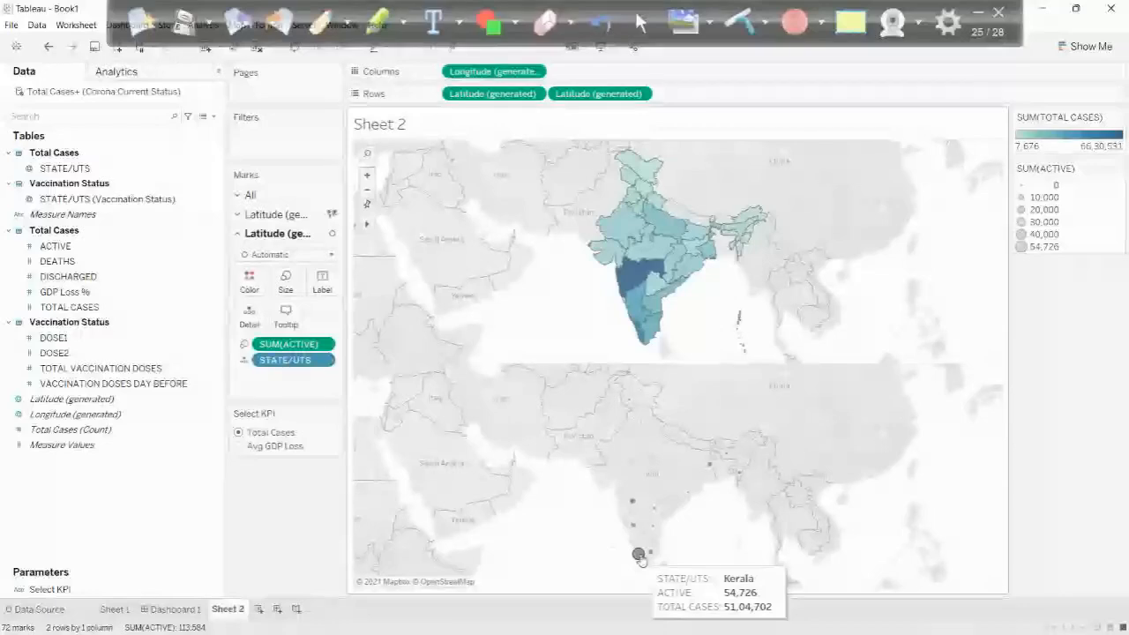
mouse_move(642, 434)
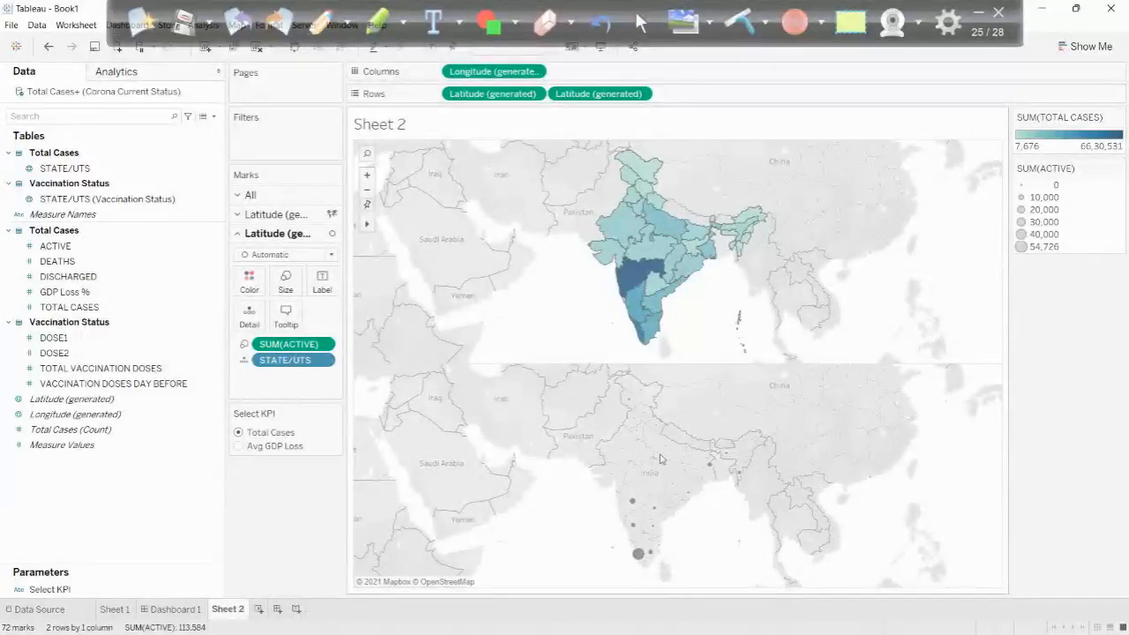
mouse_move(696, 461)
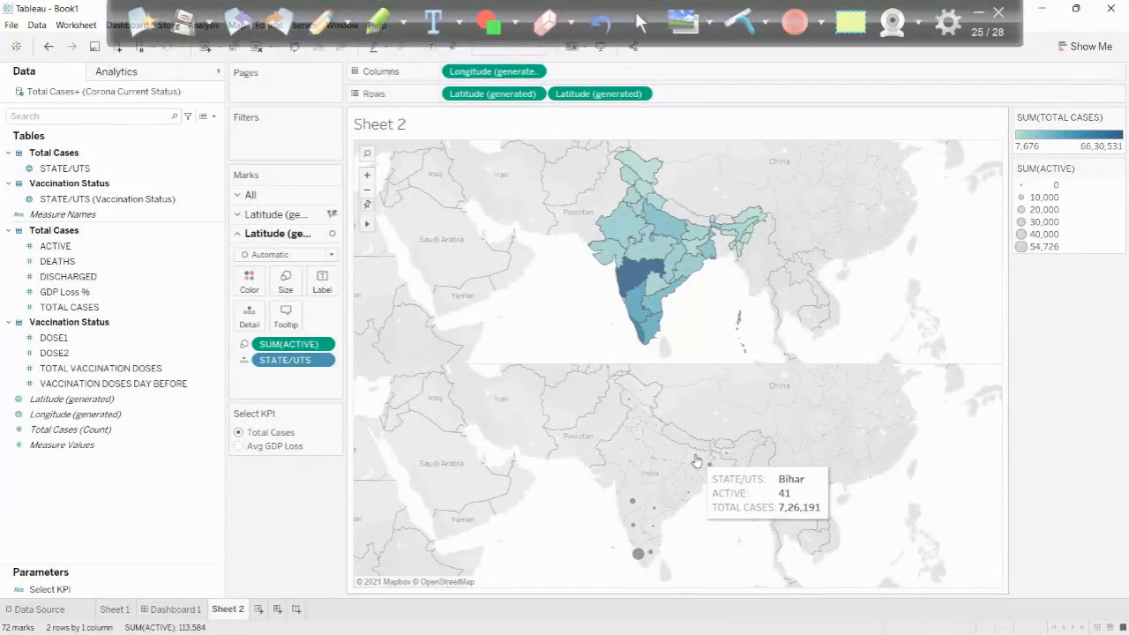
- Enlarge the second map's ACTIVE circles and overlay both maps as a dual axis
left_click(286, 282)
left_click_drag(304, 313, 330, 319)
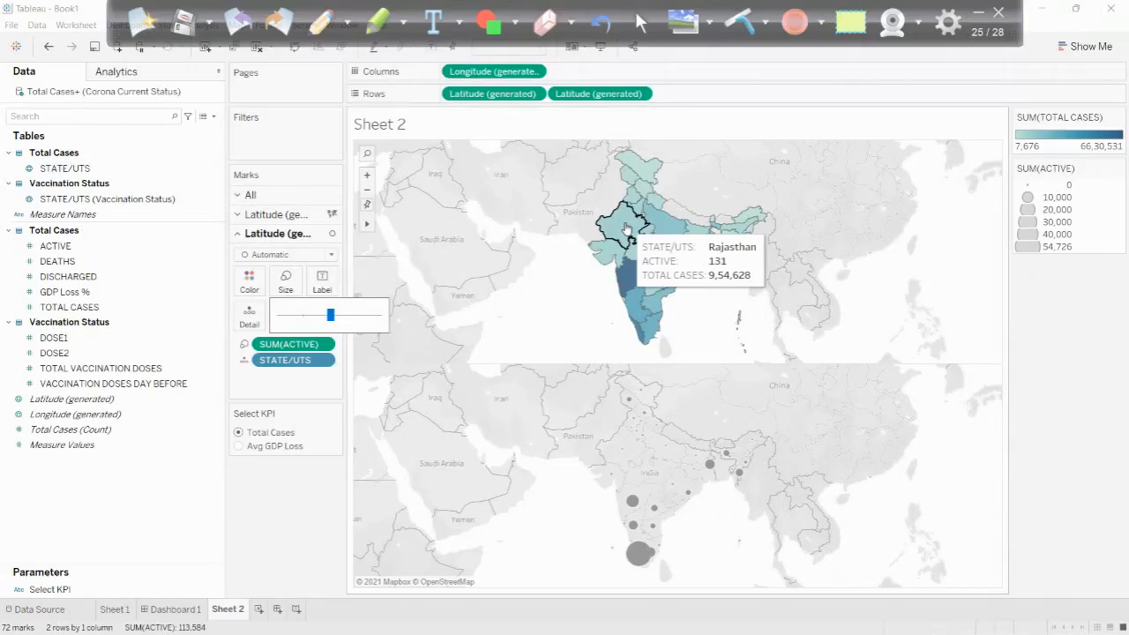
left_click(641, 95)
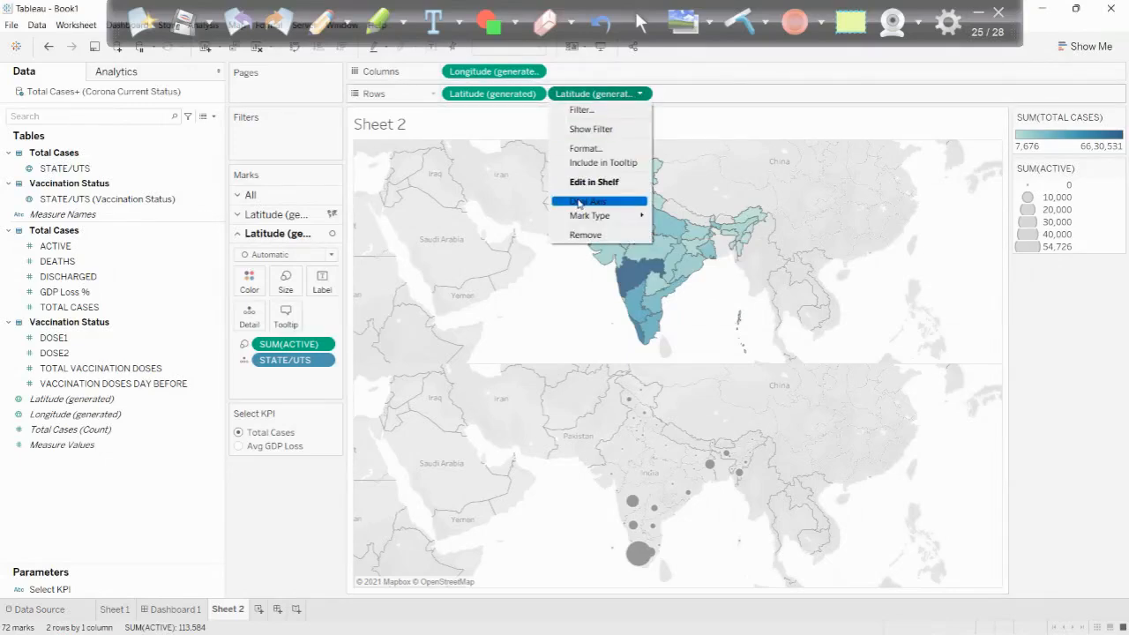
left_click(579, 204)
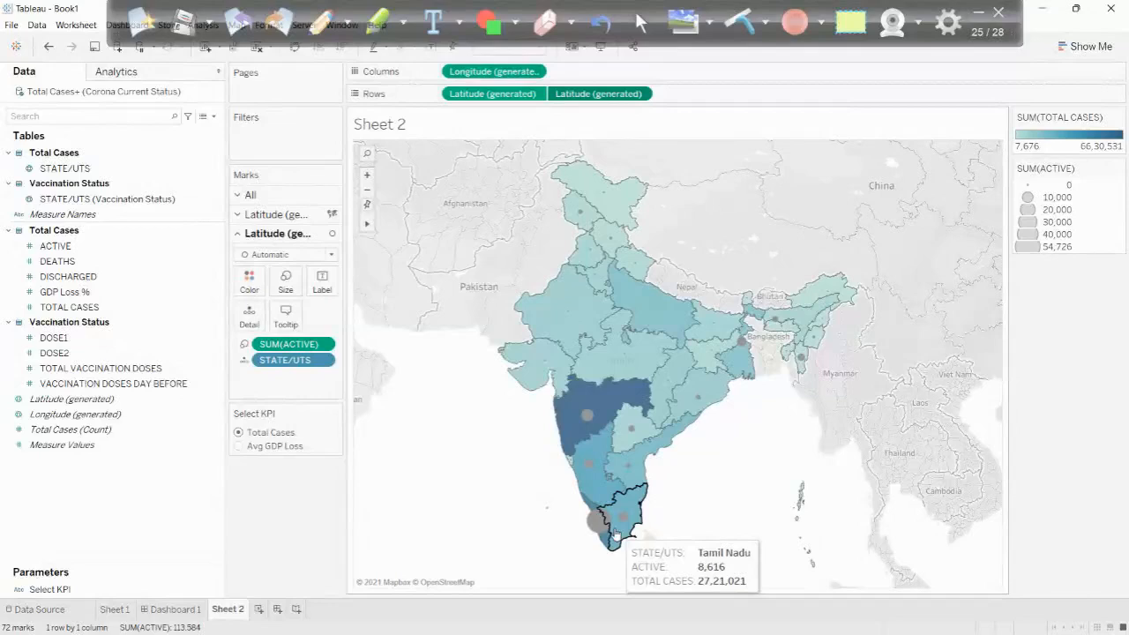
- Switch to File Explorer and examine the custom images, including the virus icon, in Documents > My Tableau Repository > Shapes > MyShapes
left_click(323, 617)
mouse_move(559, 621)
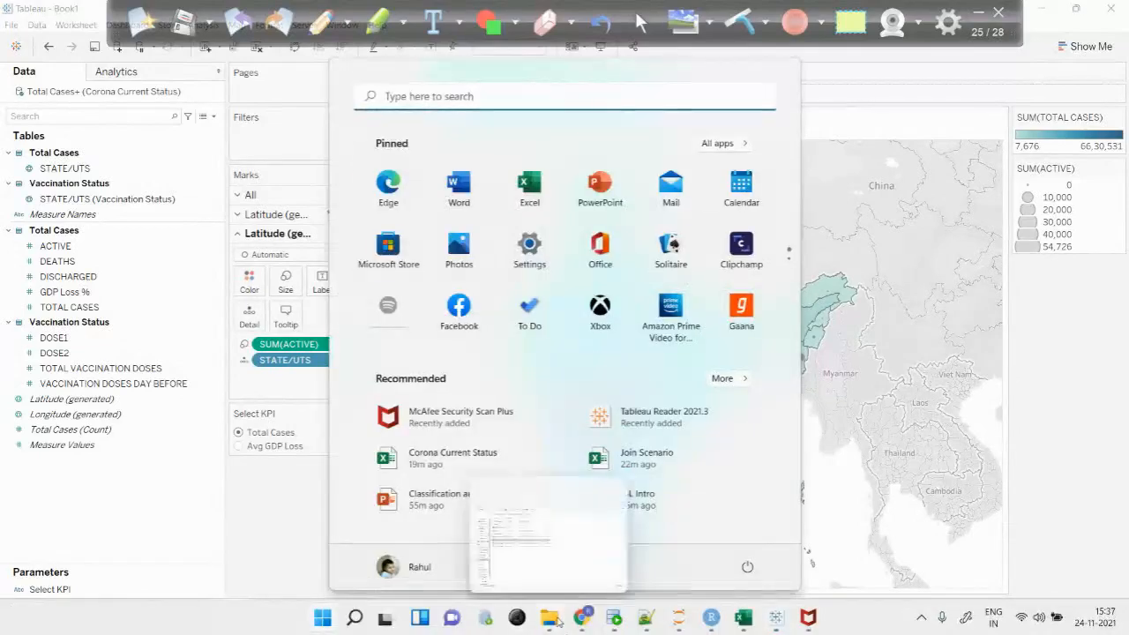
left_click(229, 432)
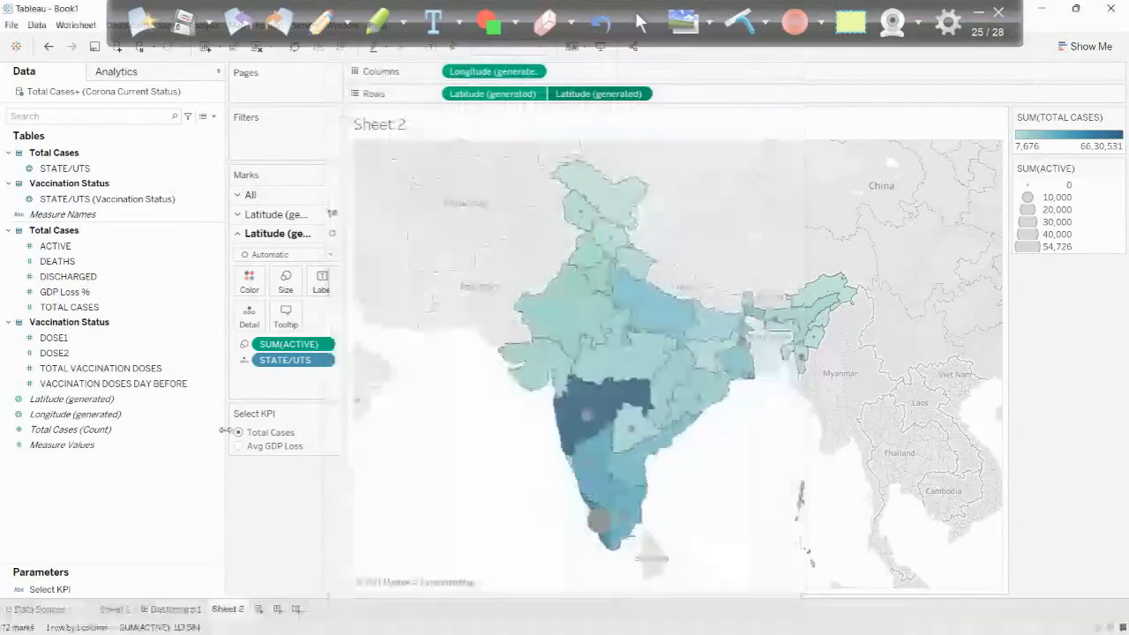
left_click(1040, 9)
left_click(63, 167)
scroll(225, 365, "down", 6)
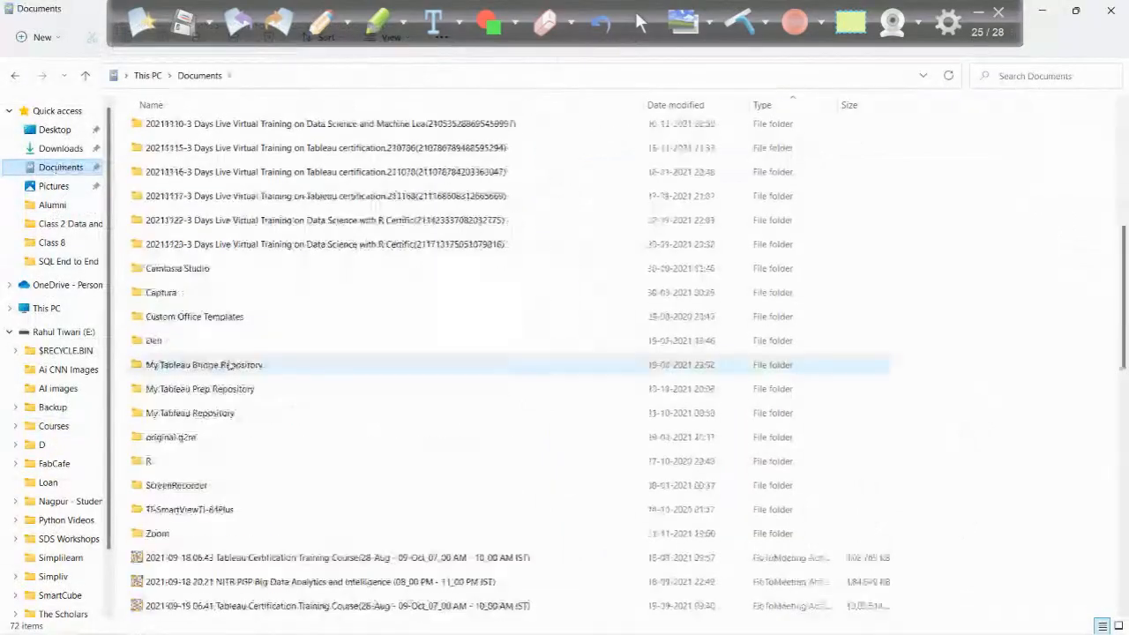
double_click(174, 420)
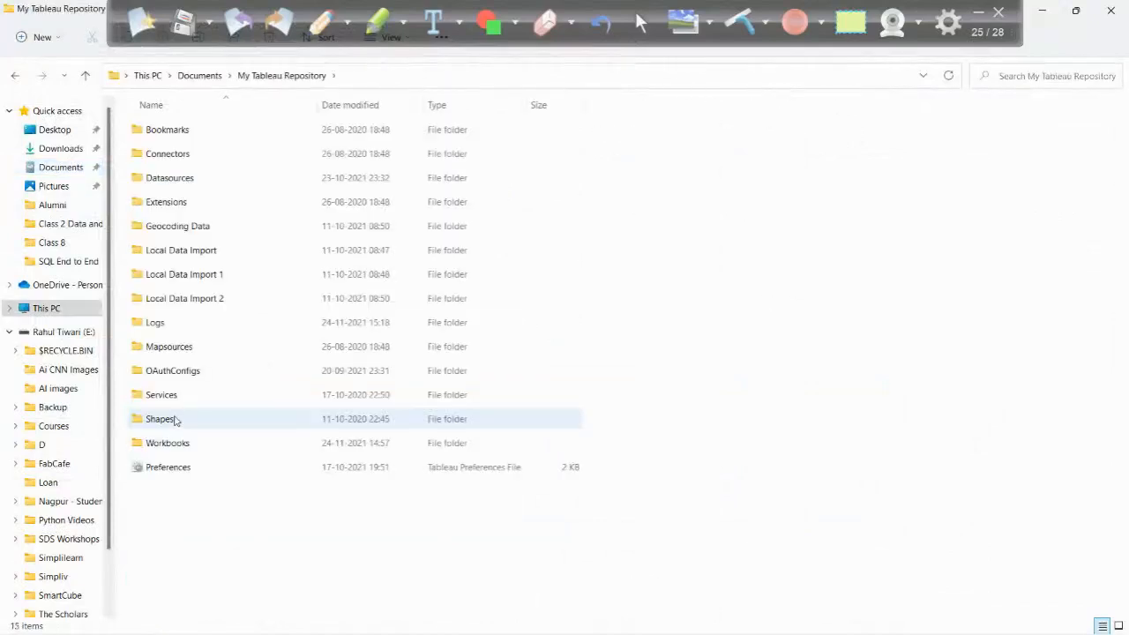
left_click(160, 422)
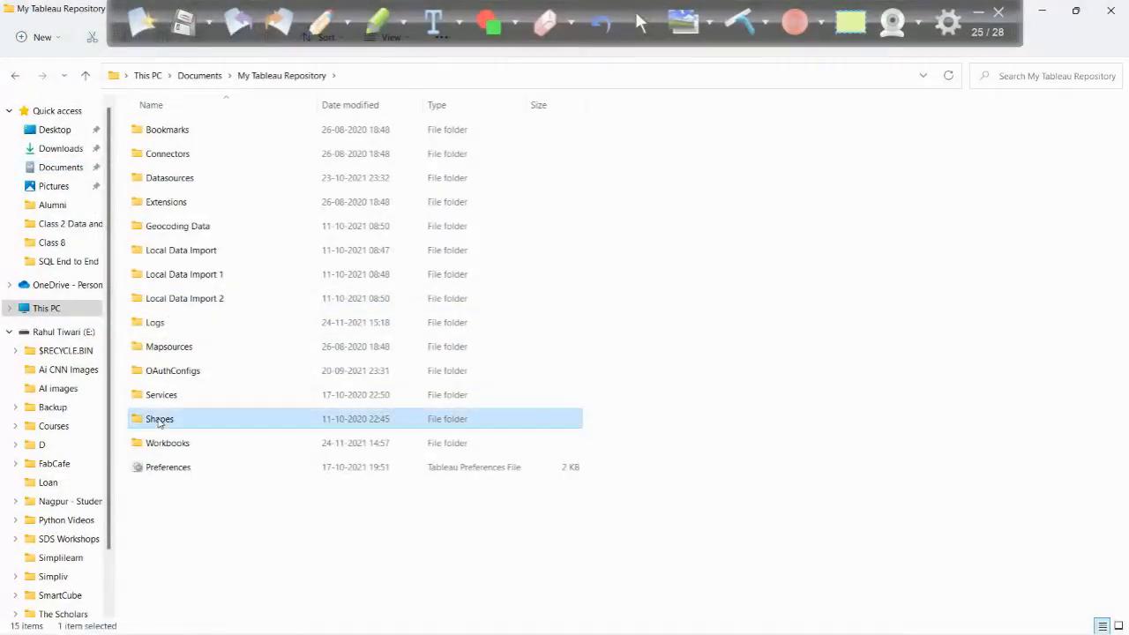
double_click(159, 421)
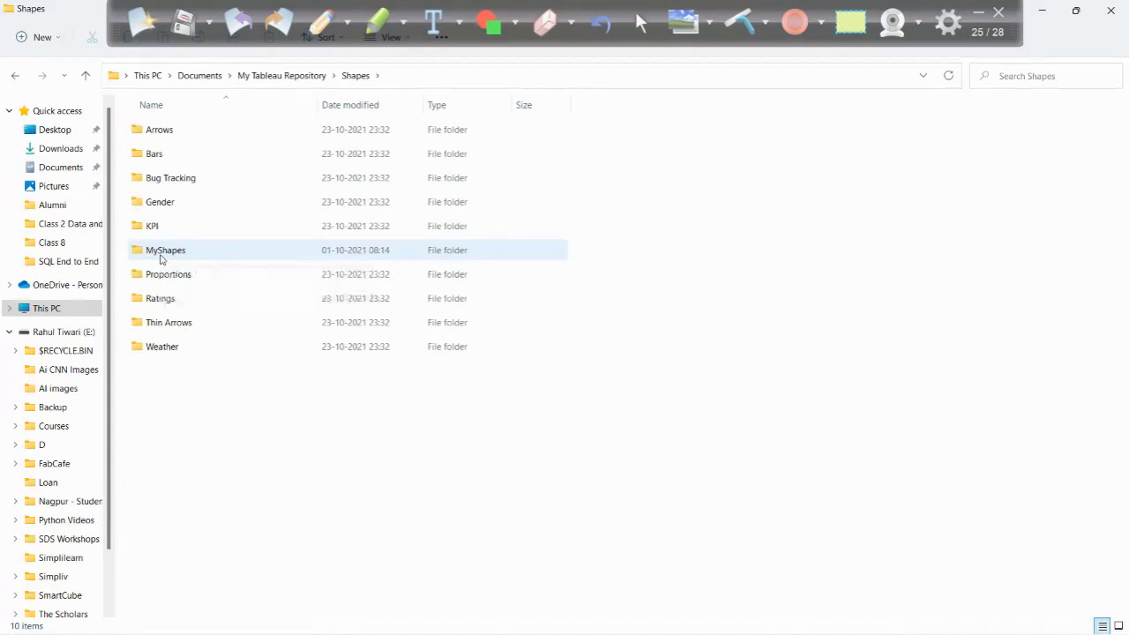
double_click(161, 254)
left_click(757, 225)
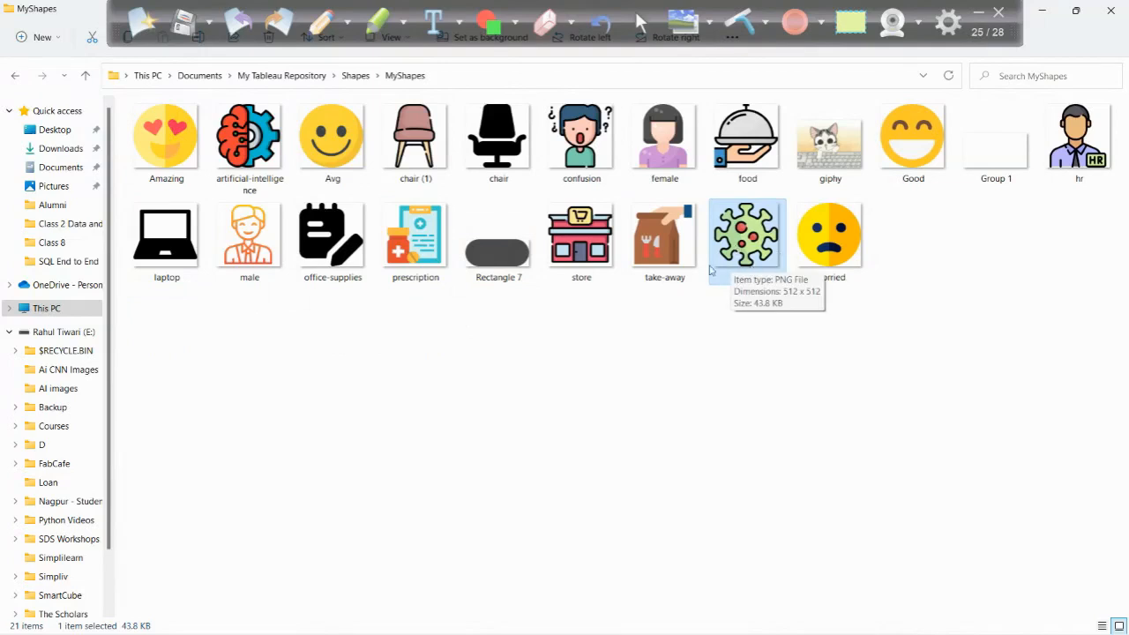
- Switch back to Tableau and change the second map's mark type to Shape
key("alt+Tab")
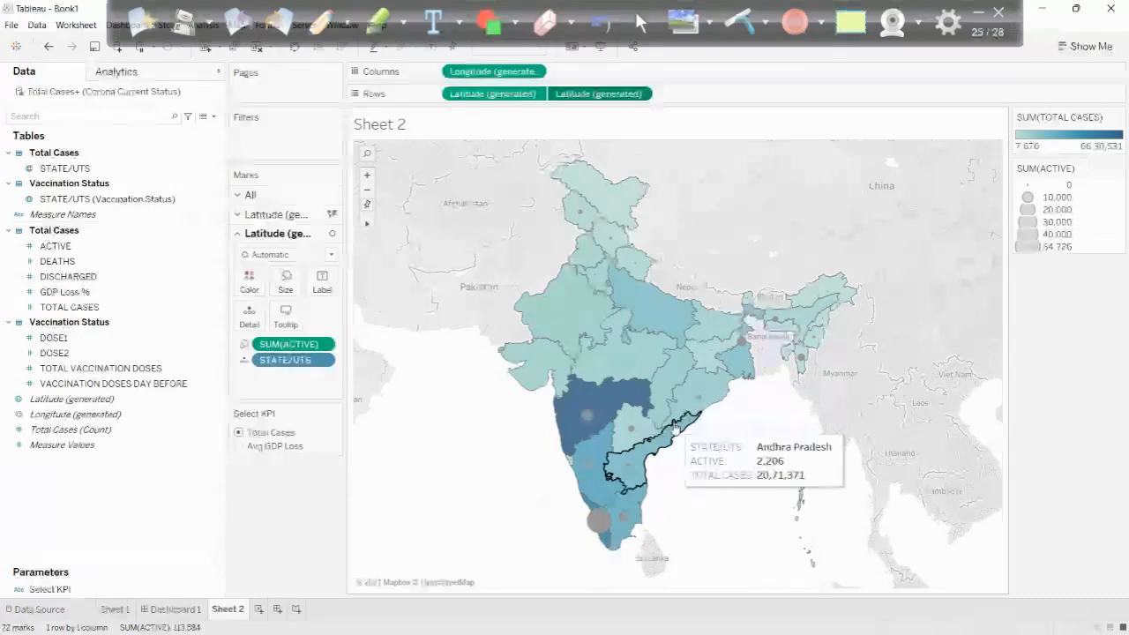
left_click(283, 255)
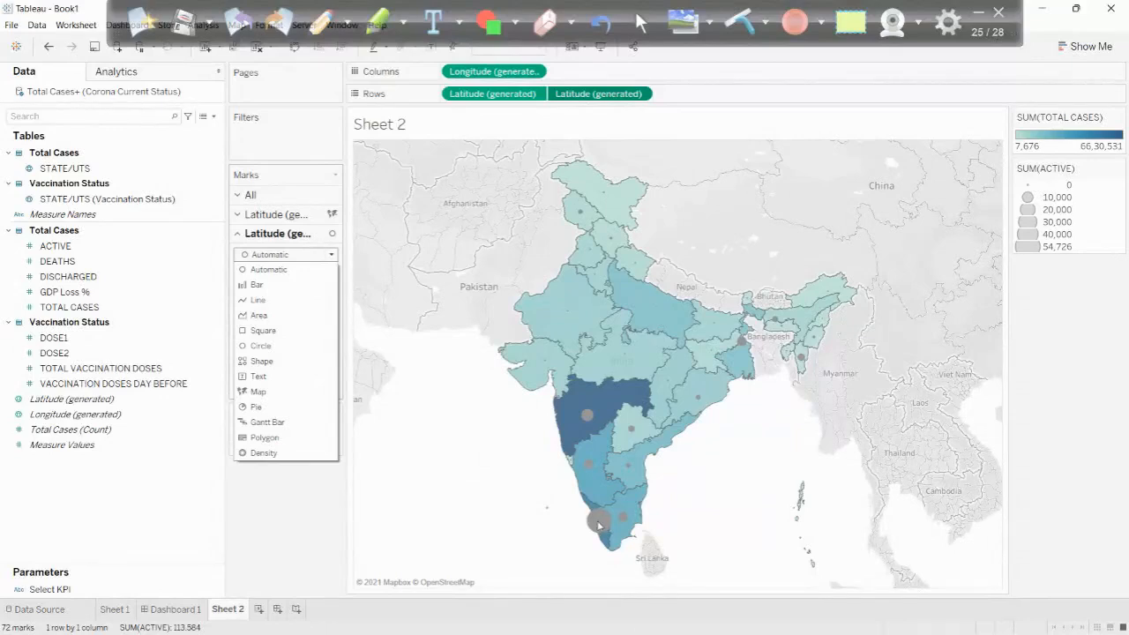
left_click(261, 362)
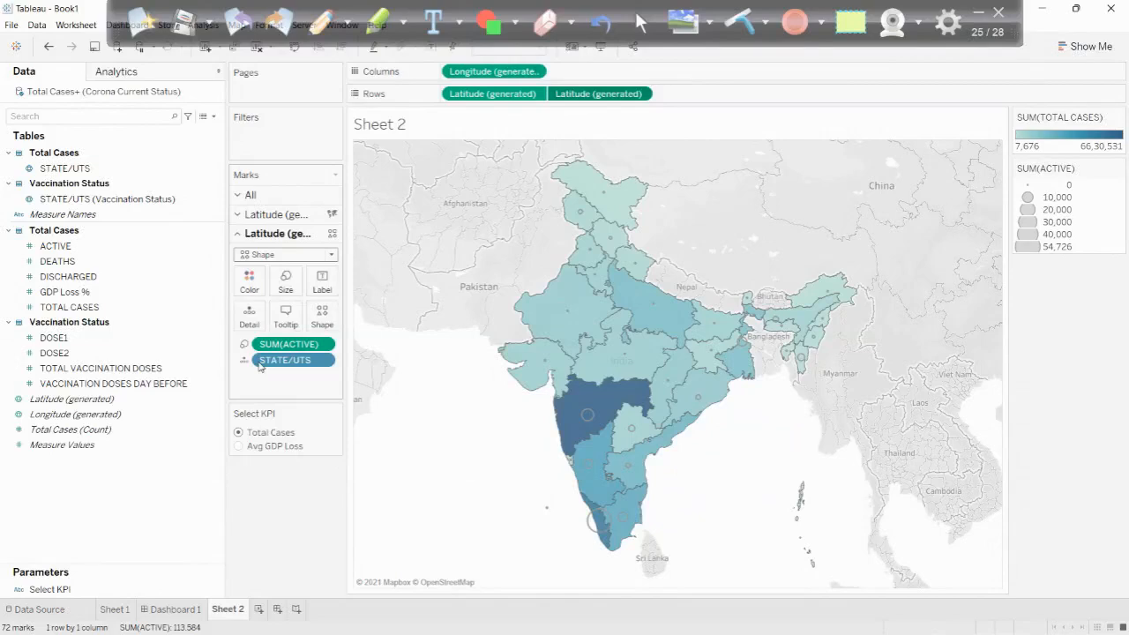
- Assign the virus icon from the MyShapes palette to the second map's marks and enlarge the markers
left_click(322, 318)
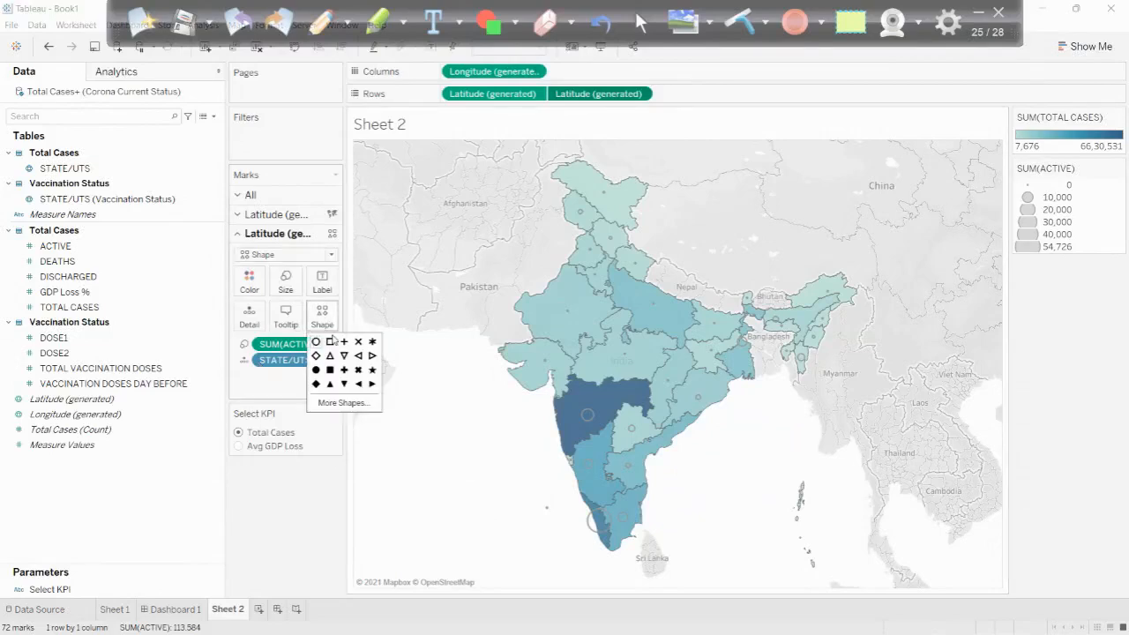
left_click(340, 403)
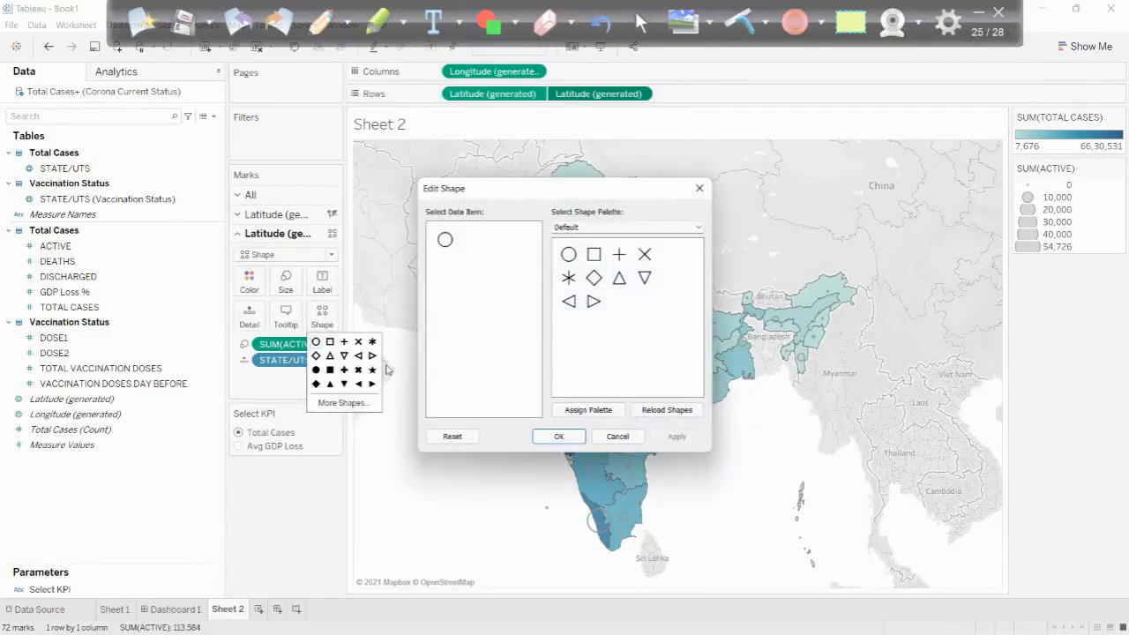
left_click(586, 228)
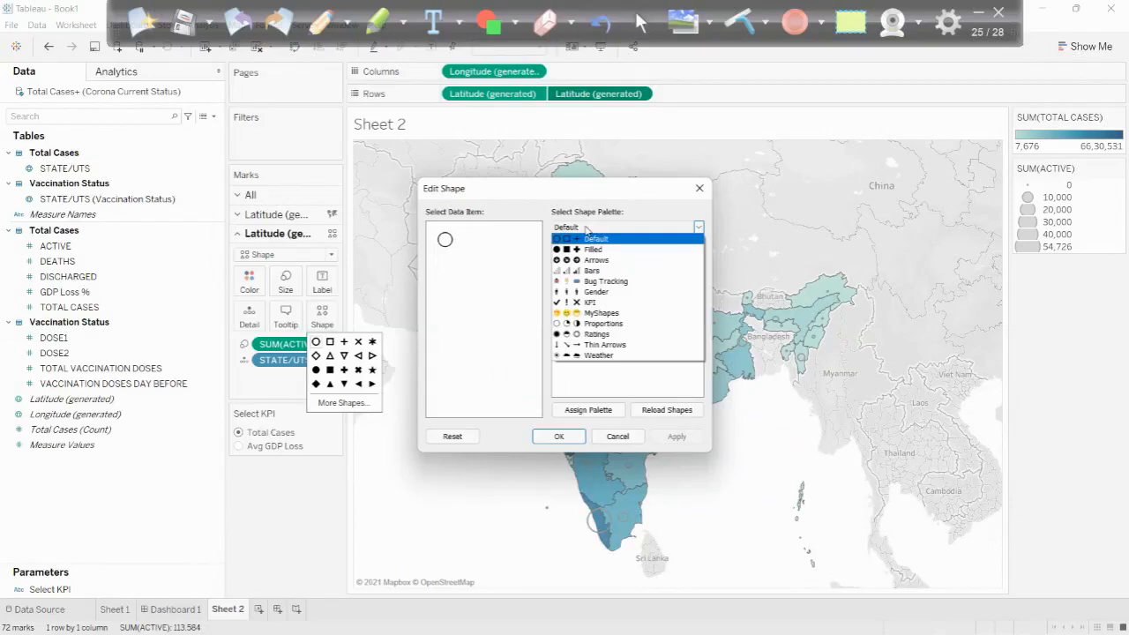
left_click(579, 313)
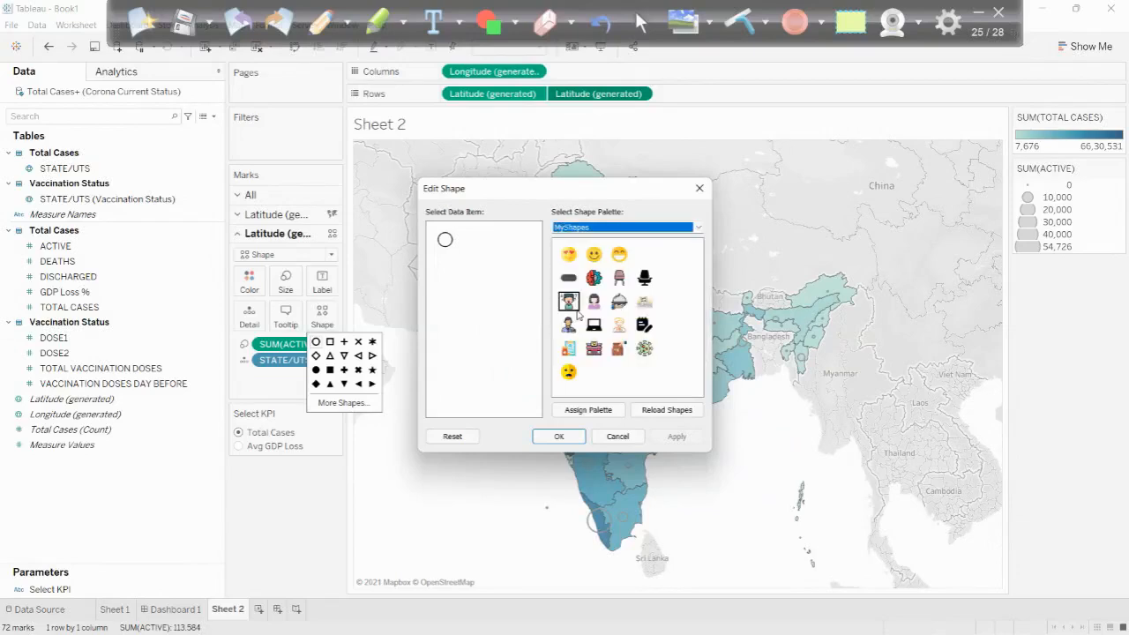
left_click(643, 349)
left_click(559, 435)
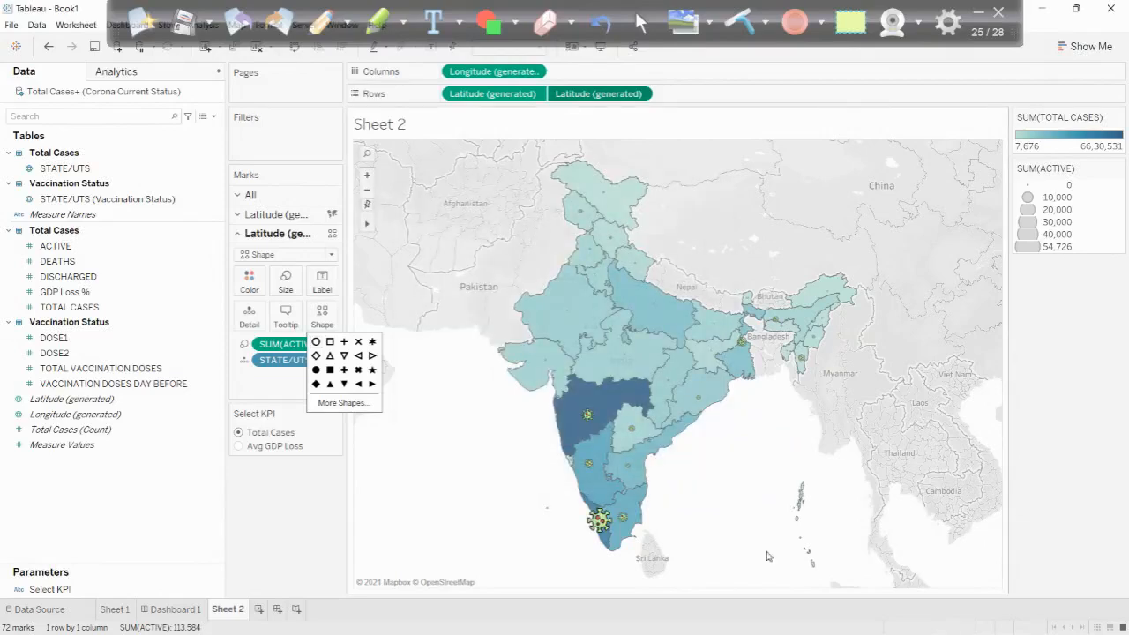
left_click(285, 281)
mouse_move(329, 314)
left_mouse_down()
mouse_move(375, 321)
mouse_move(350, 320)
left_mouse_up()
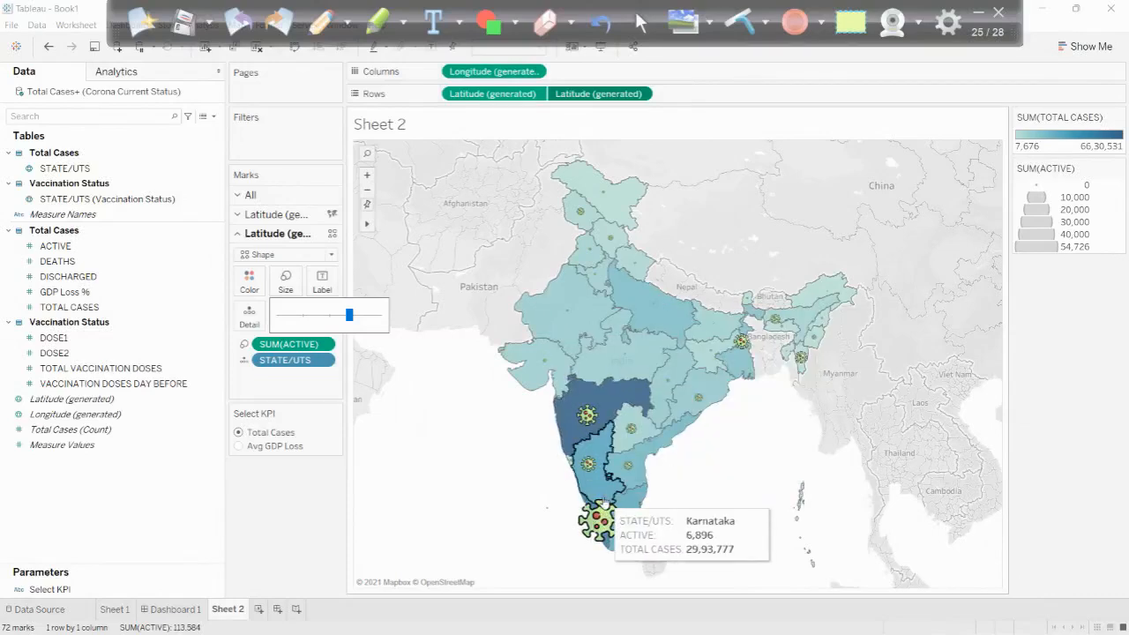
- Apply the Gray palette to the TOTAL CASES color scale
left_click(1121, 120)
left_click(1121, 120)
left_click(1048, 131)
left_click(625, 268)
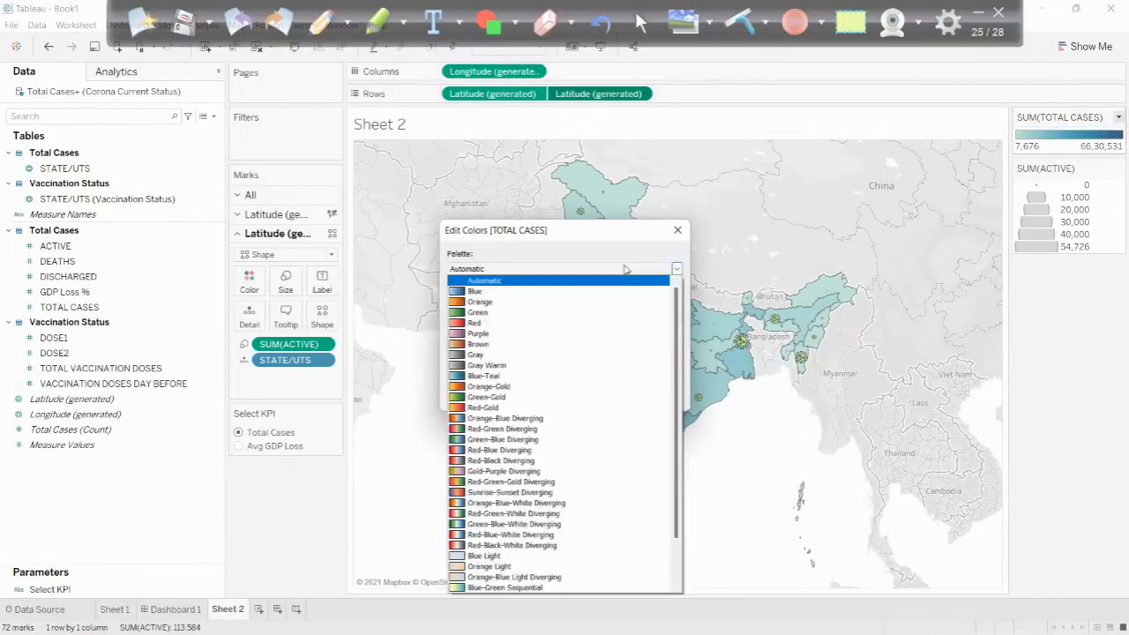
left_click(485, 355)
left_click(527, 397)
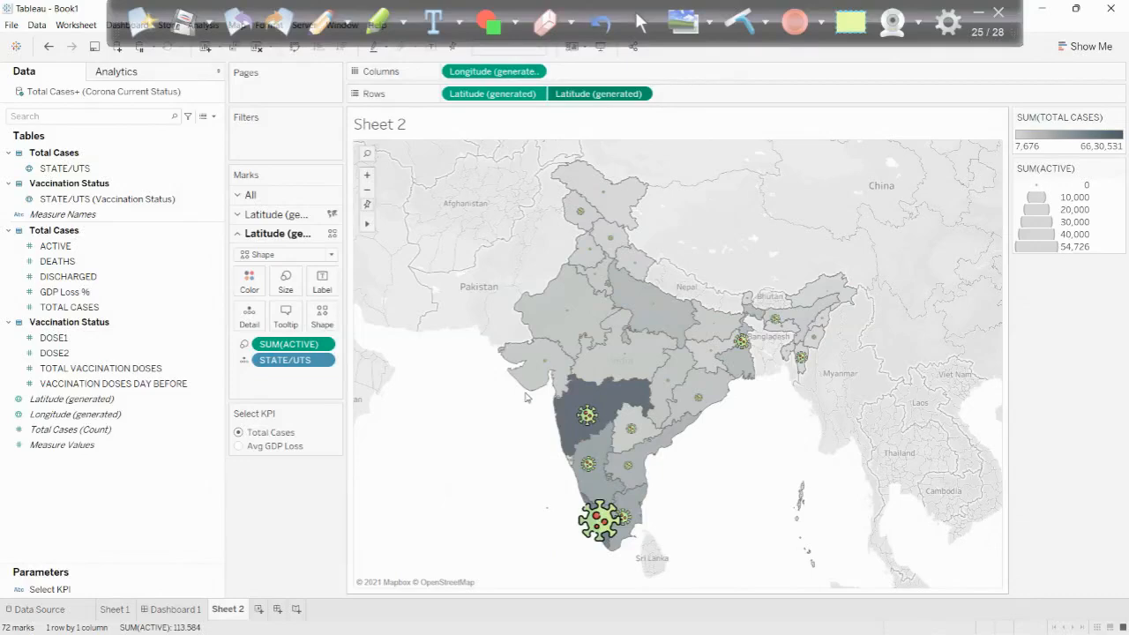
- Try the Gray Warm palette on the TOTAL CASES color scale
left_click(1118, 119)
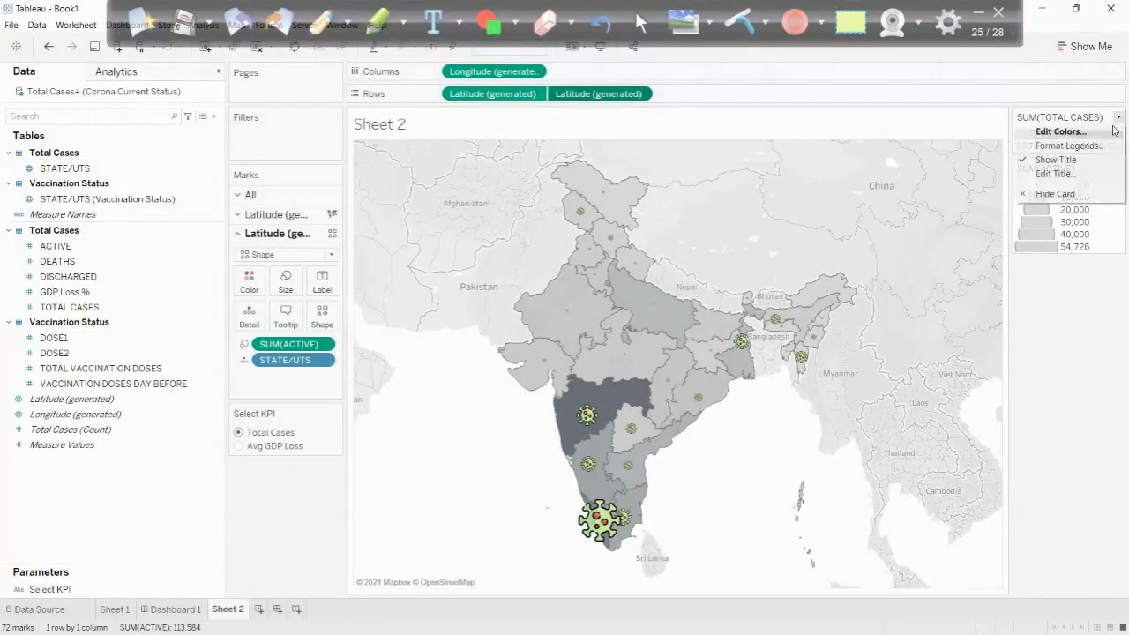
left_click(1067, 132)
left_click(544, 270)
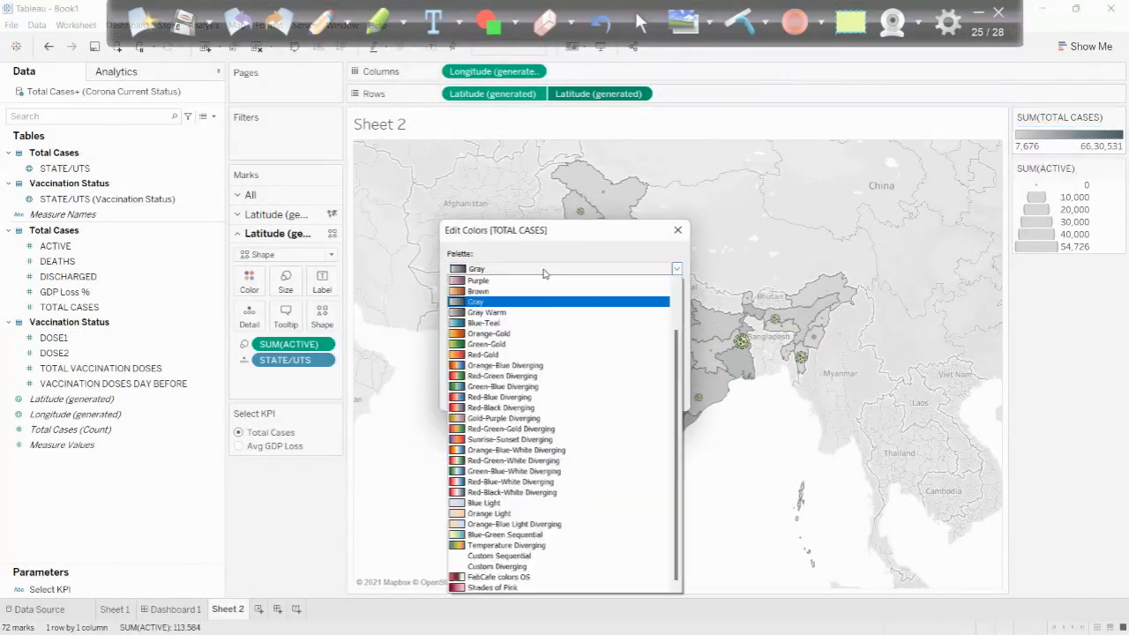
left_click(506, 312)
left_click(544, 399)
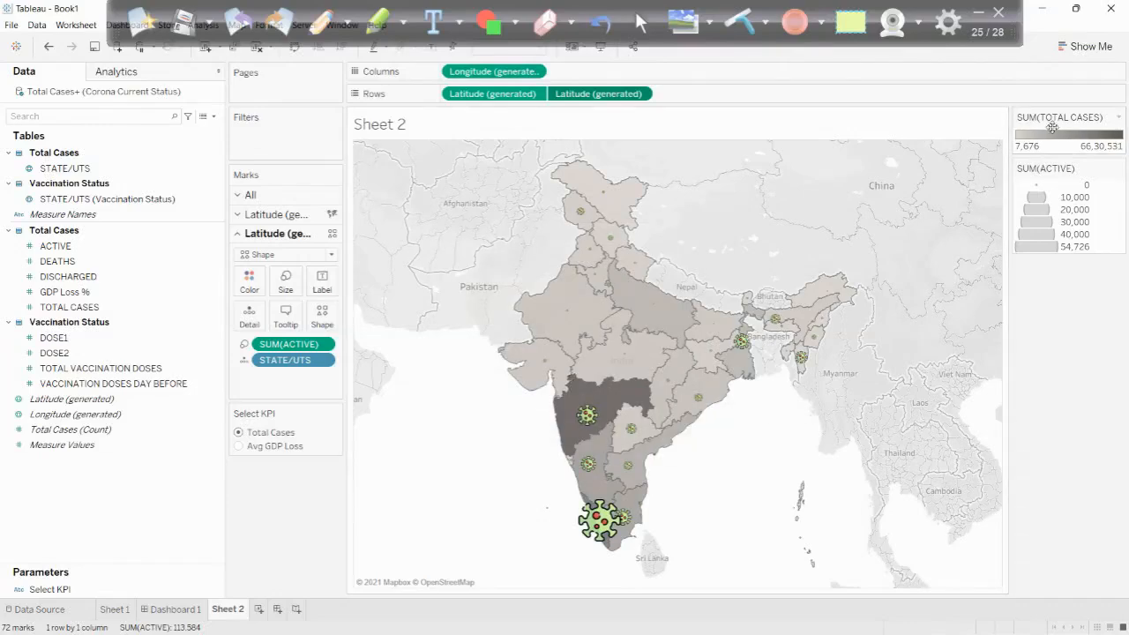
- Try the Blue Light palette on the TOTAL CASES color scale
left_click(1118, 118)
left_click(1067, 132)
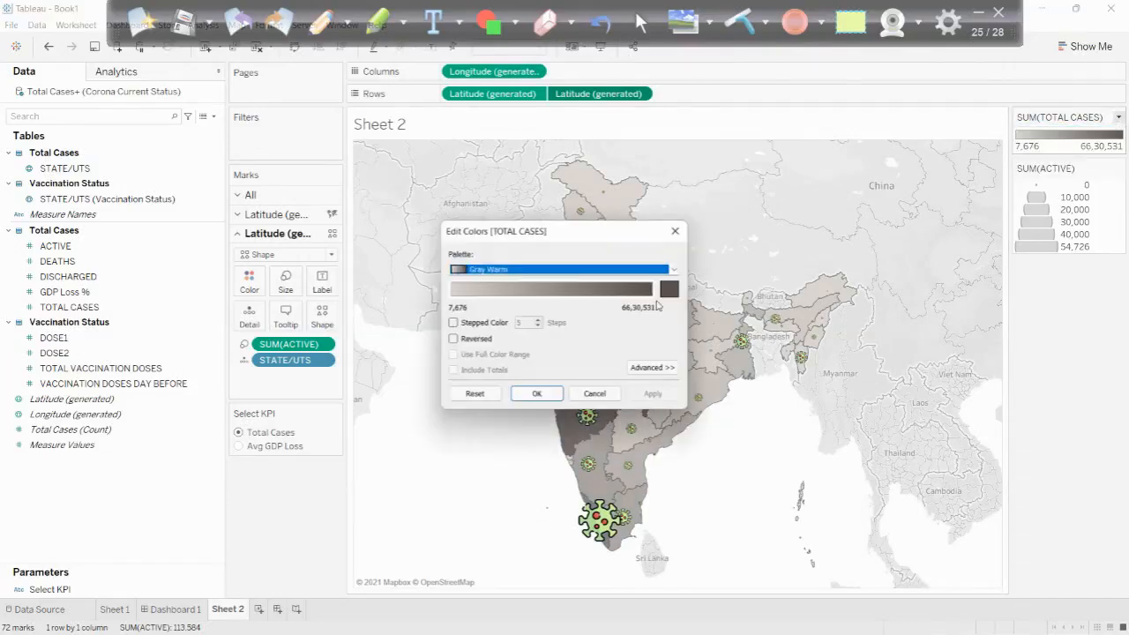
left_click(577, 270)
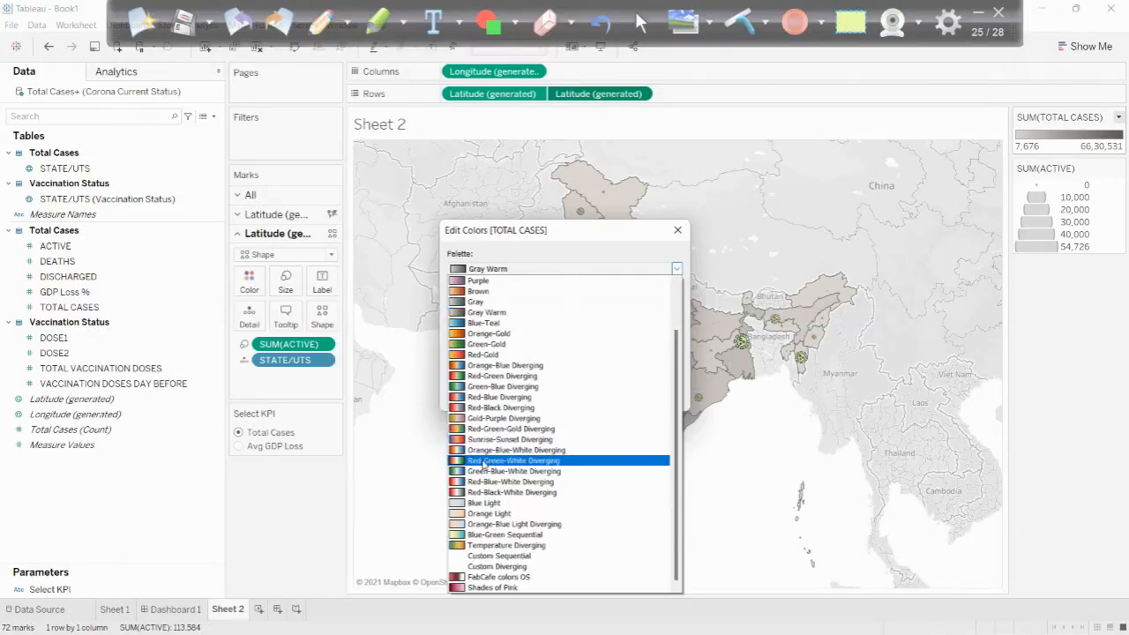
left_click(473, 503)
left_click(532, 396)
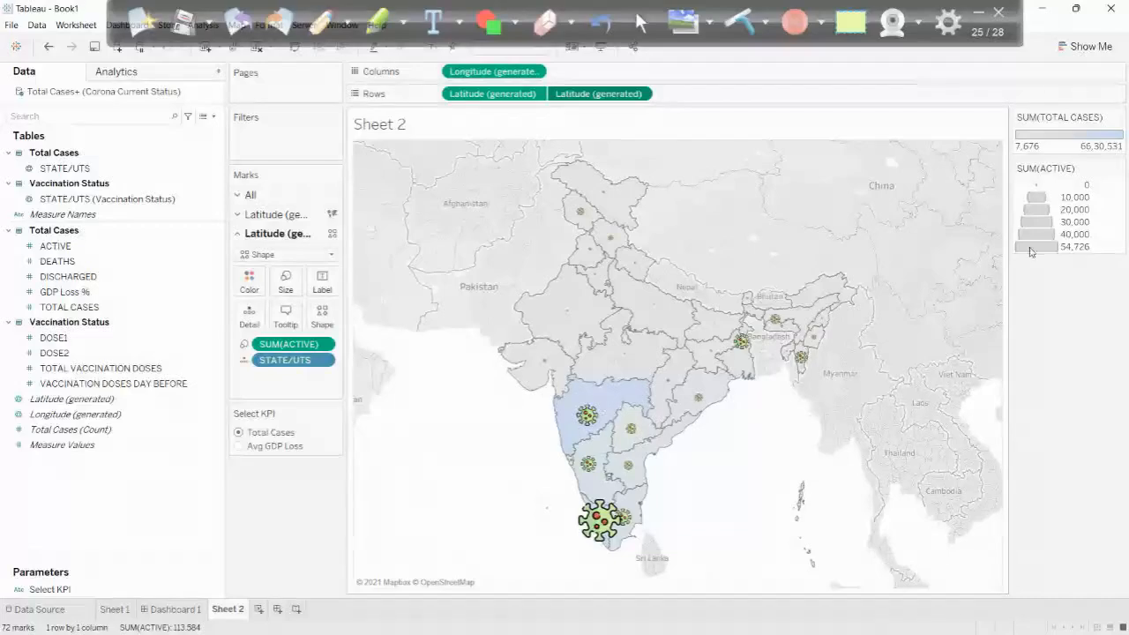
- Compare Gray Warm once more and set the TOTAL CASES color palette back to Gray
left_click(1120, 118)
left_click(1063, 131)
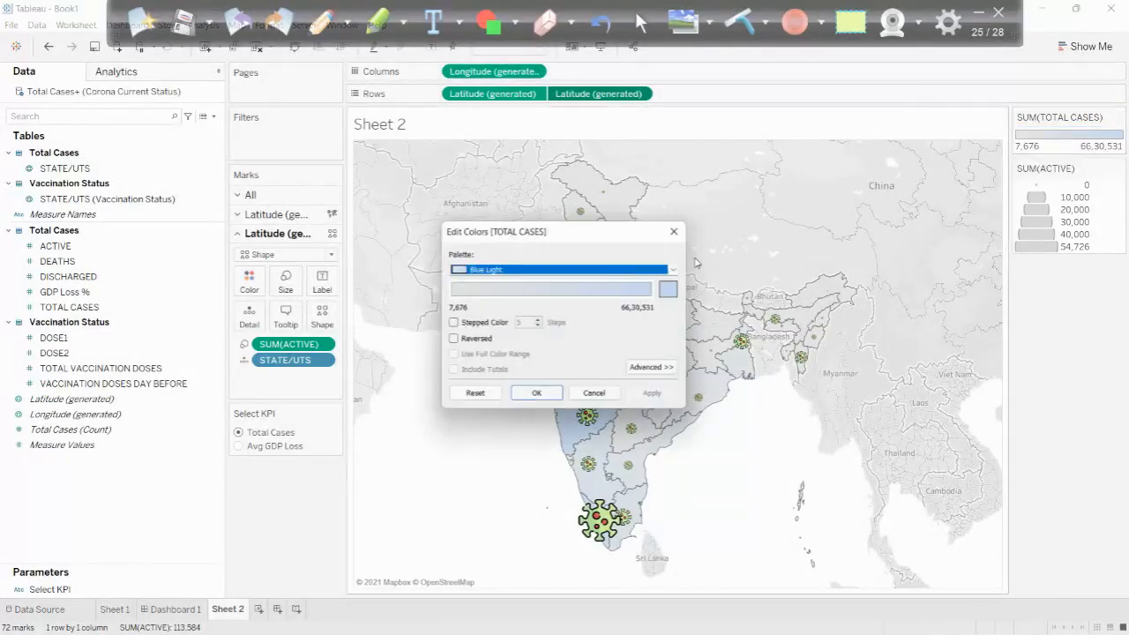
left_click(598, 270)
left_click(486, 312)
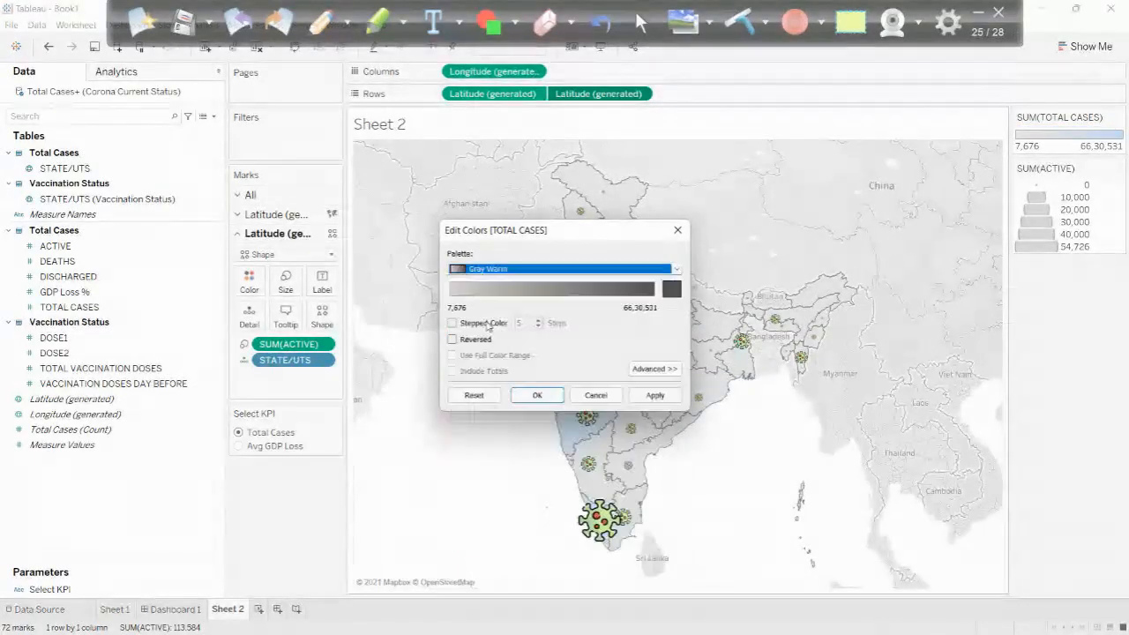
left_click(507, 269)
left_click(486, 314)
left_click(528, 397)
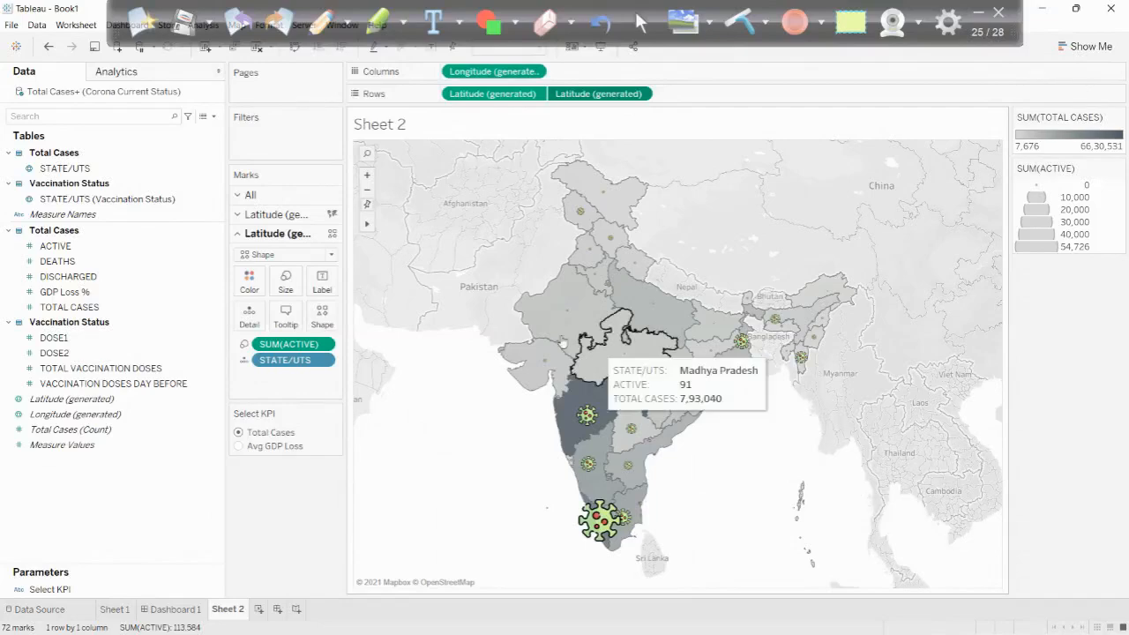
- Hide the map background by setting the map layers' washout to 100%
left_click(976, 12)
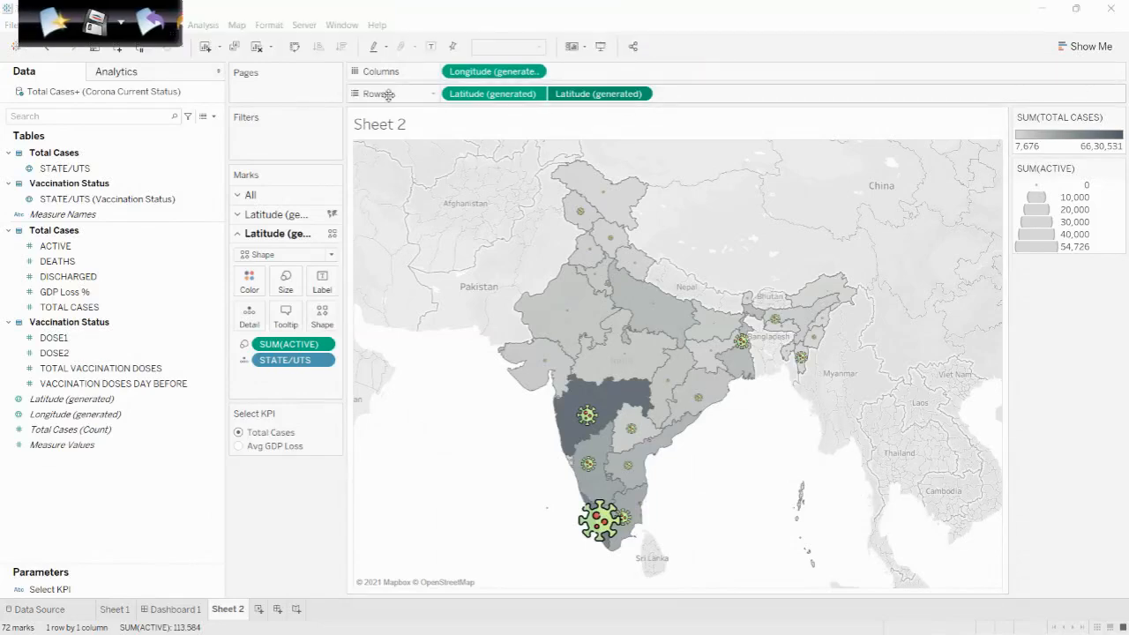
left_click(237, 25)
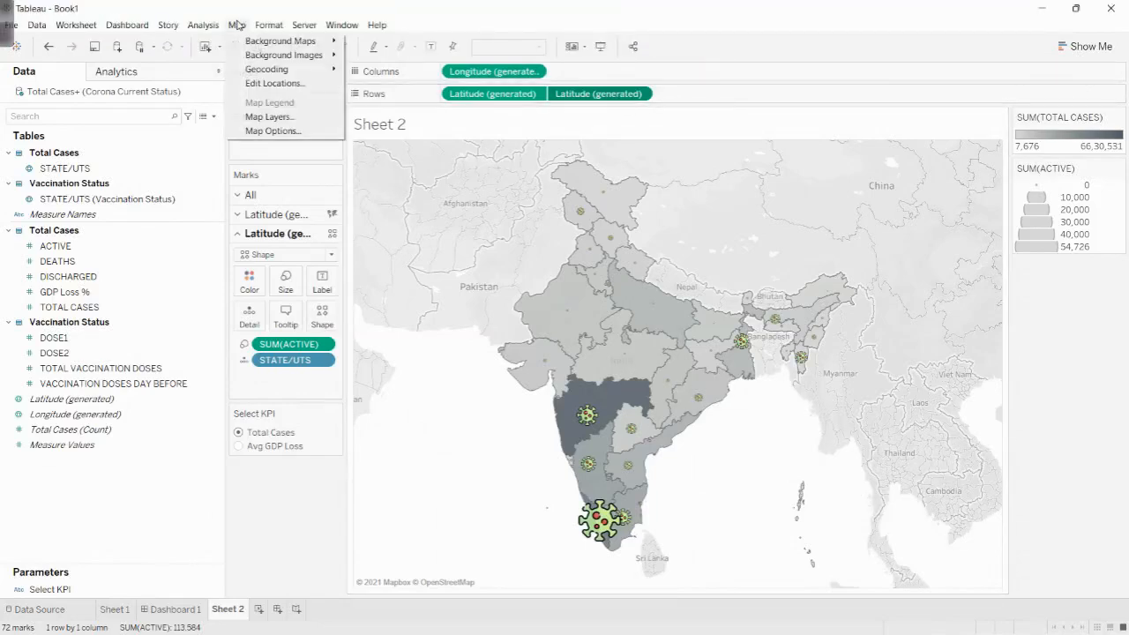
left_click(257, 117)
left_click_drag(58, 137, 97, 141)
left_click_drag(166, 144, 185, 141)
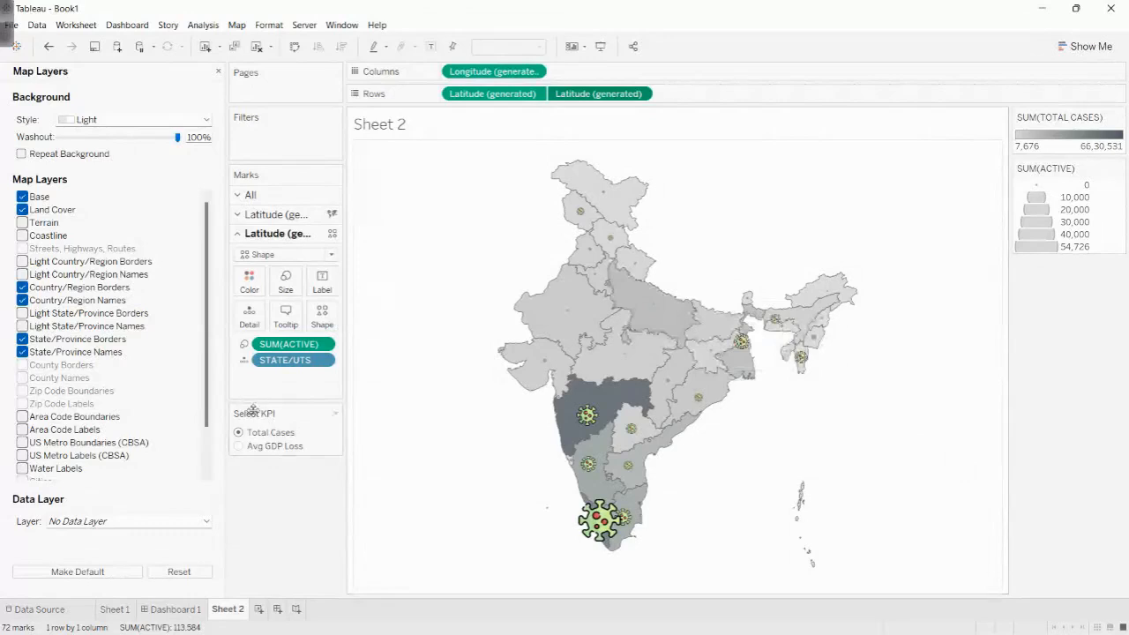
- Give the marks of both map layers a black border
left_click(251, 195)
left_click(249, 240)
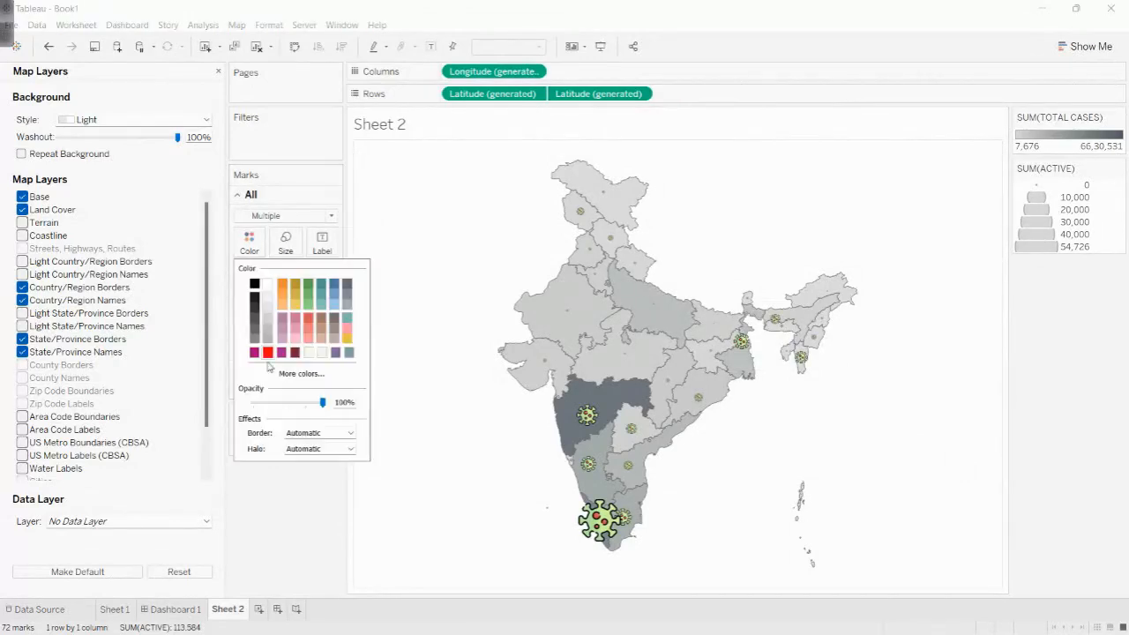
left_click(304, 433)
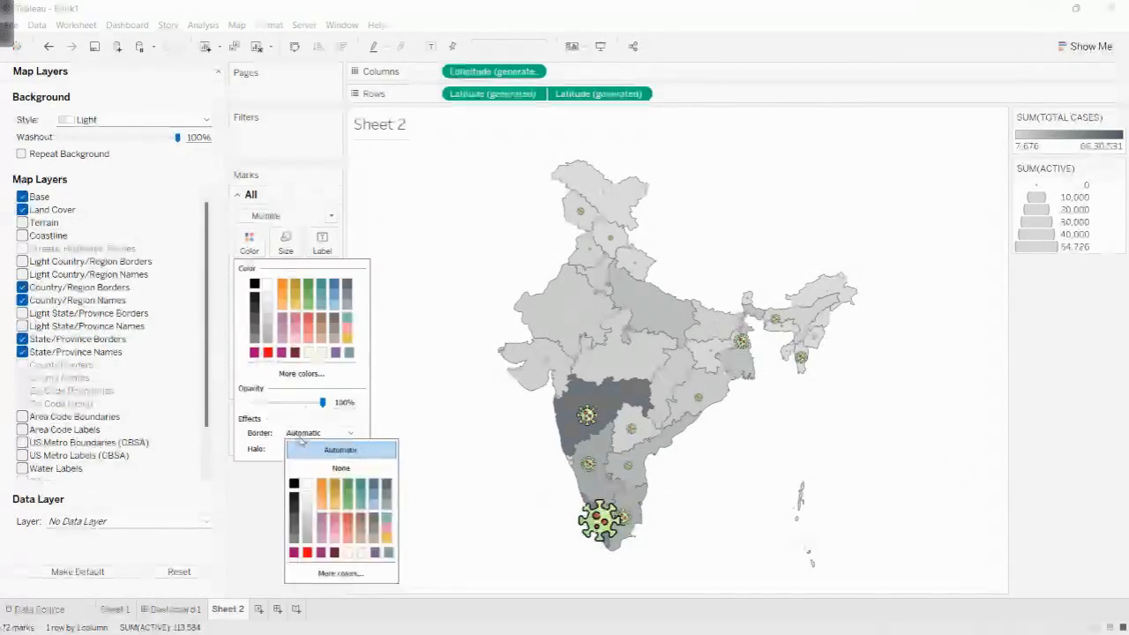
left_click(293, 483)
left_click(869, 440)
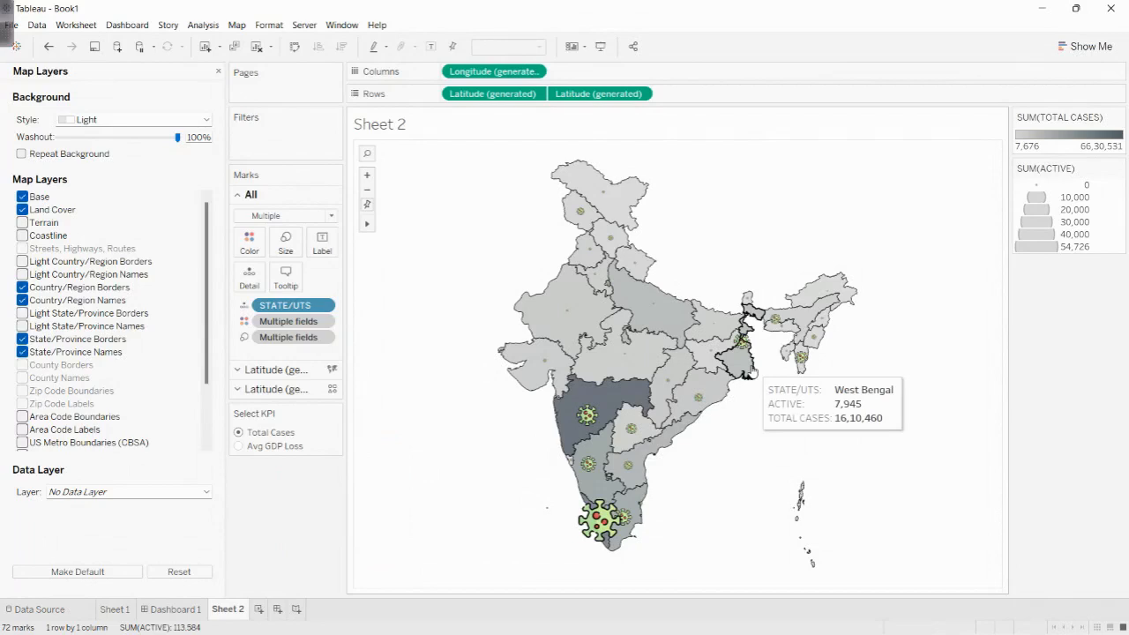
- Rename the map worksheet Sheet 2 as "Total and Active Cases"
double_click(226, 609)
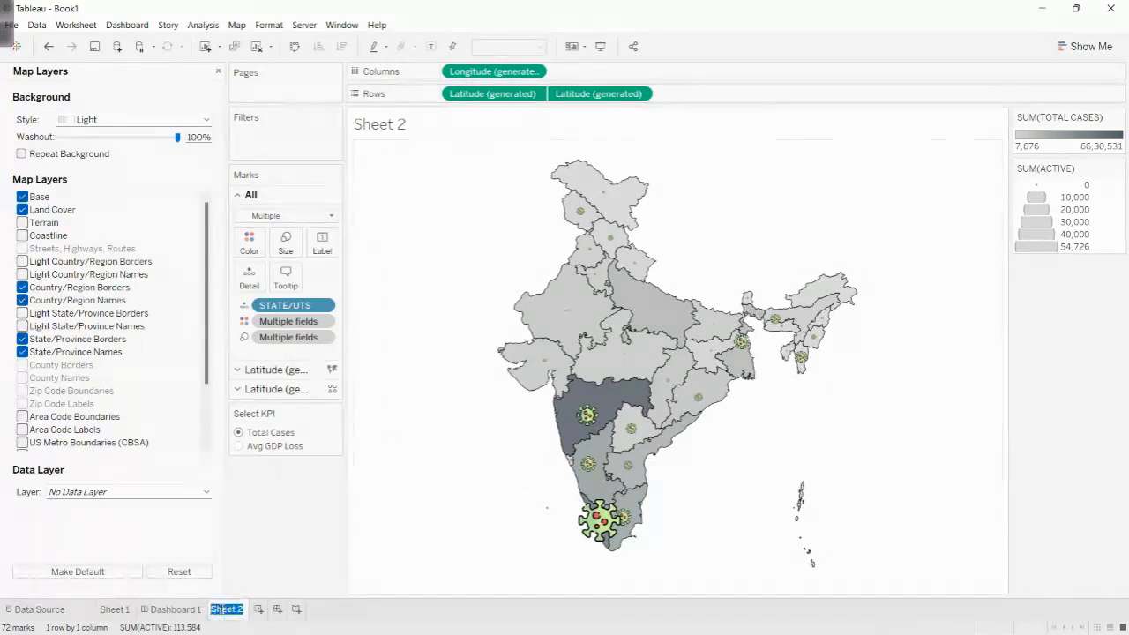
type("Total and")
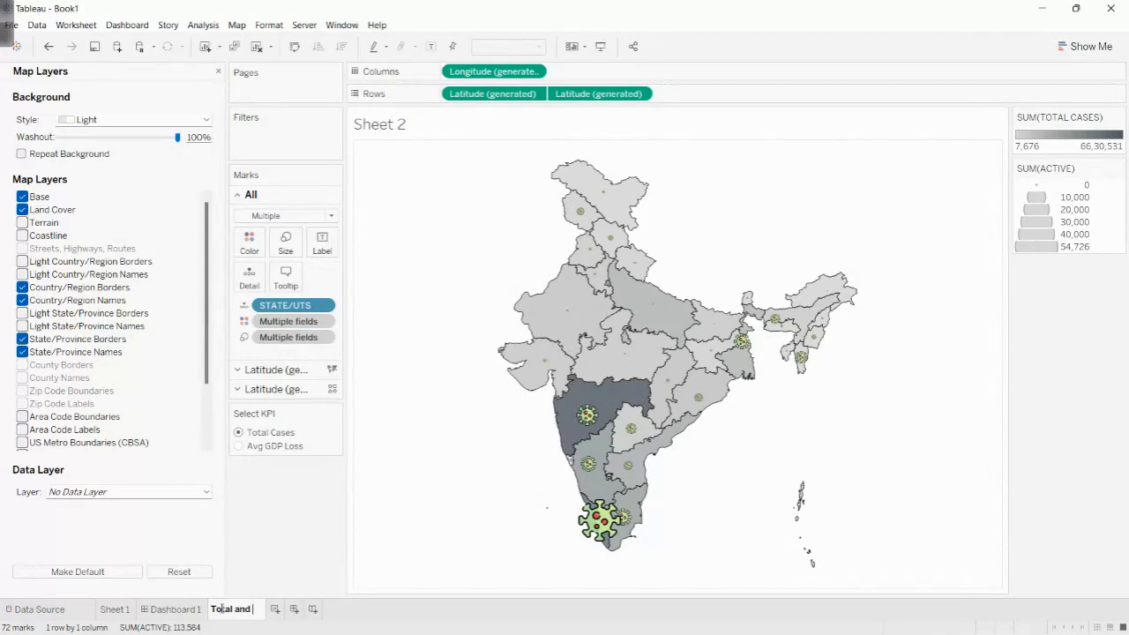
type(" Active Cases")
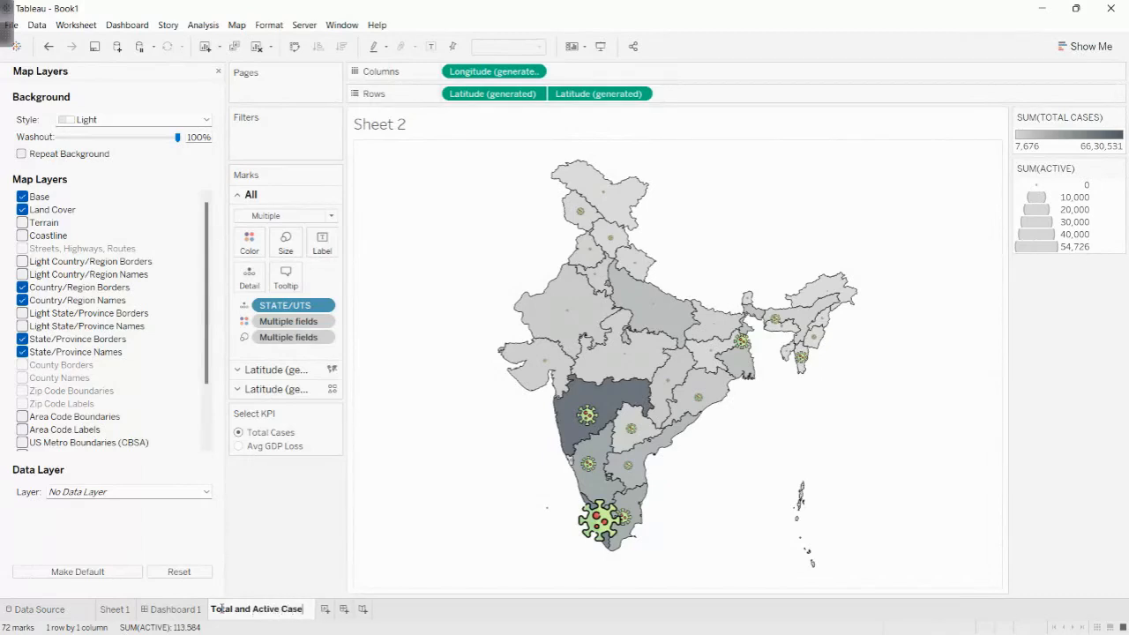
key("Return")
- Rename the measures worksheet Sheet 1 as "KPIs"
double_click(115, 609)
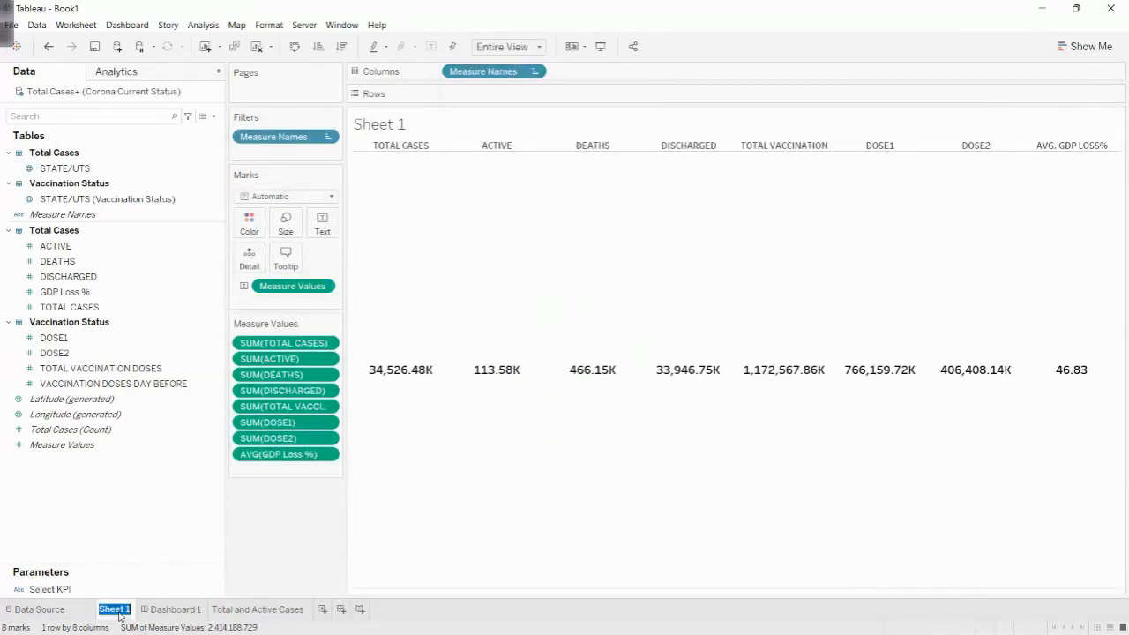
type("KPIs")
key("Return")
- Place the Total and Active Cases sheet below the measures header on Dashboard 1 and remove the TOTAL CASES color legend
left_click(237, 610)
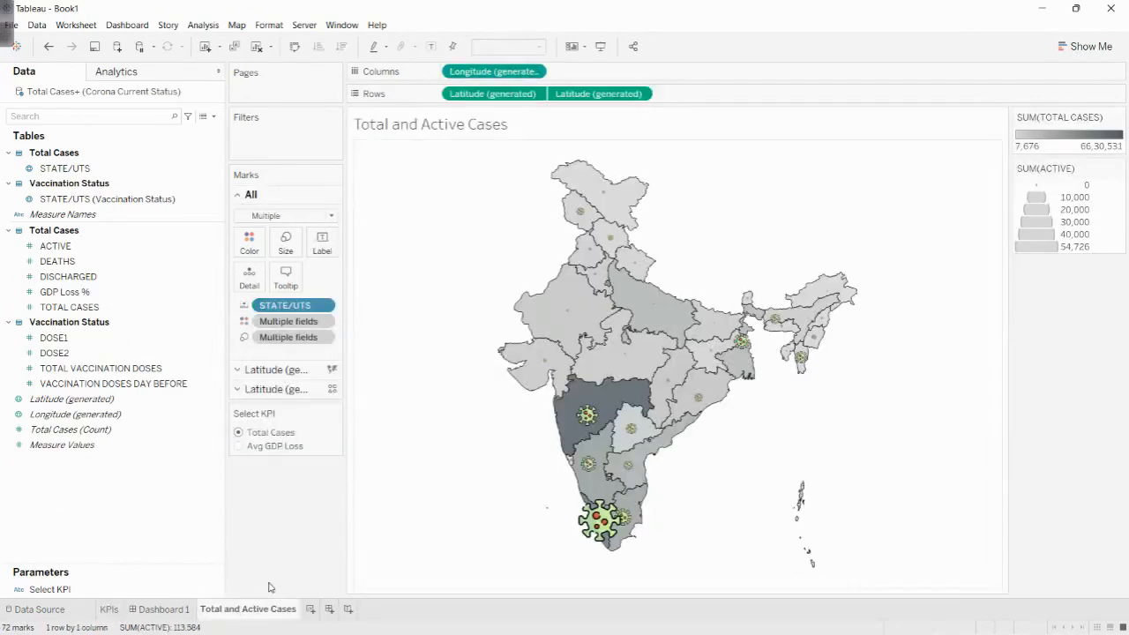
left_click(168, 609)
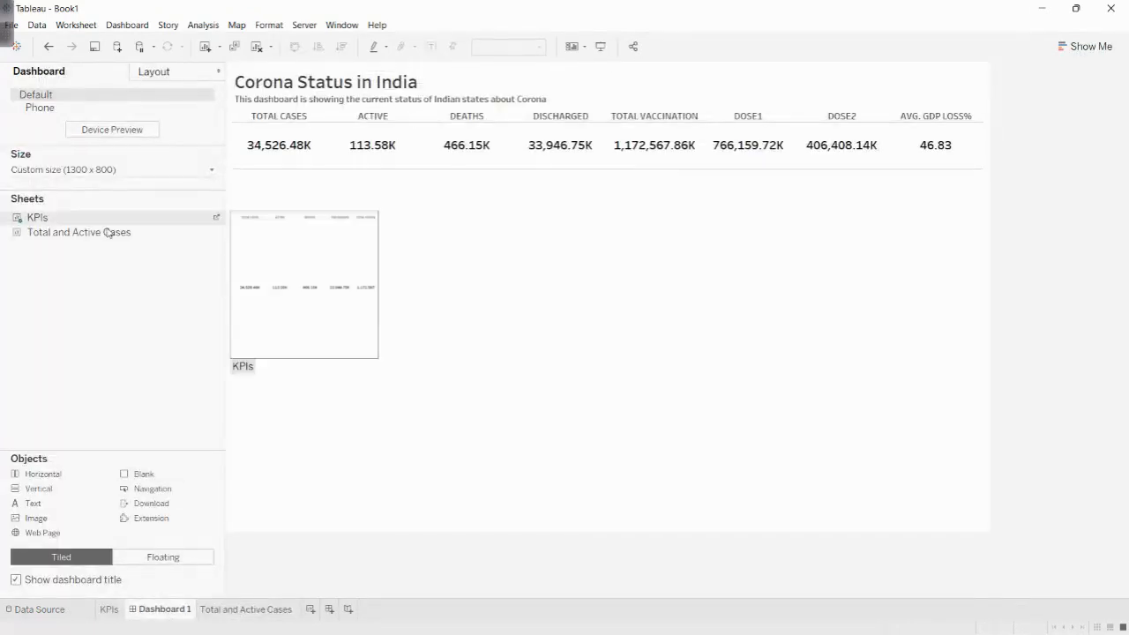
left_click_drag(52, 232, 709, 414)
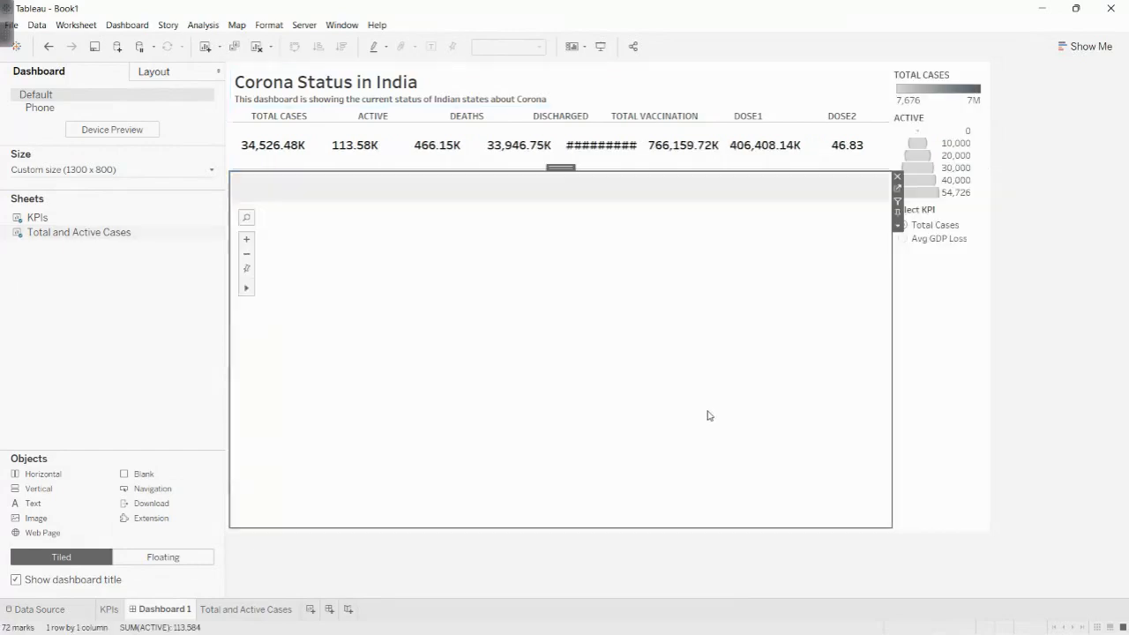
left_click(952, 97)
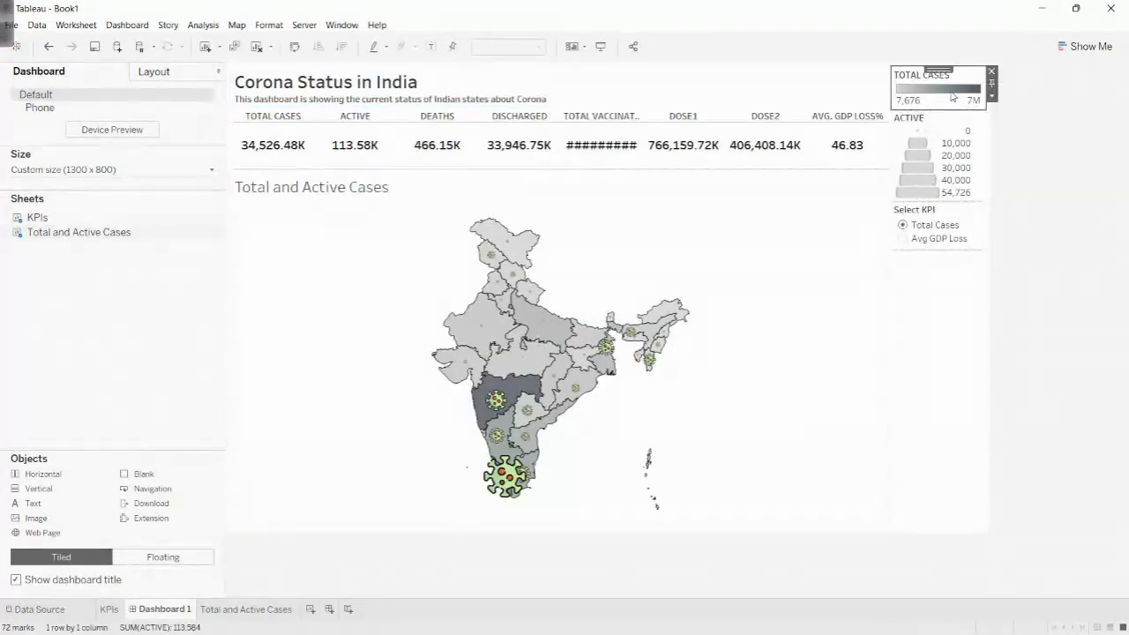
left_click(992, 71)
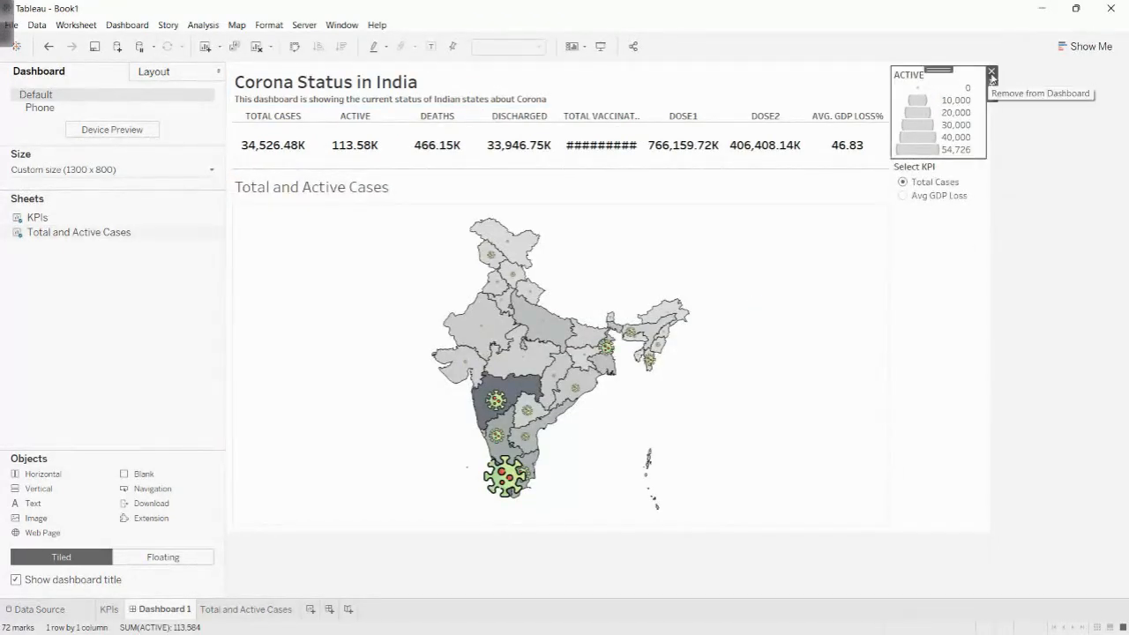
left_click(992, 76)
left_click(936, 91)
mouse_move(937, 70)
left_mouse_down()
mouse_move(713, 204)
mouse_move(336, 330)
left_mouse_up()
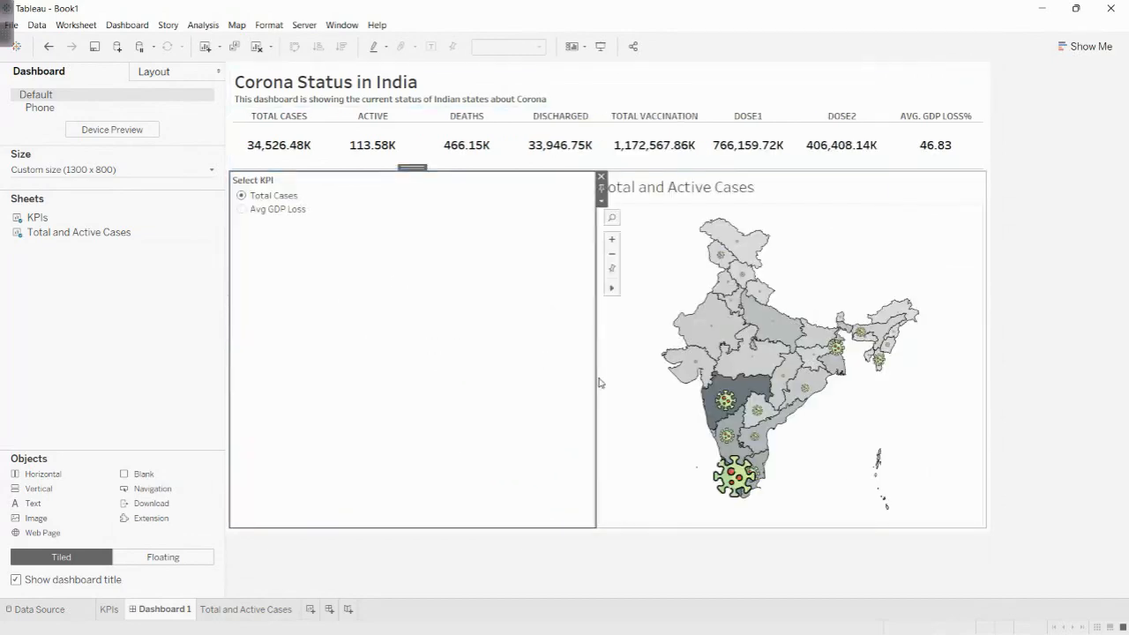
left_click_drag(597, 380, 329, 374)
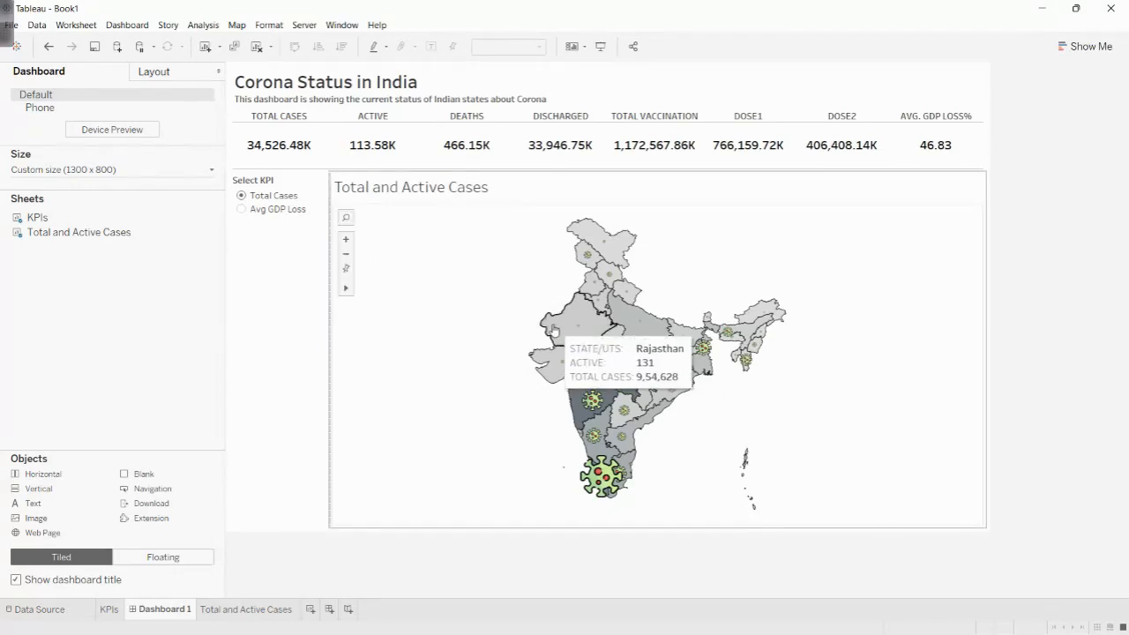
key("ctrl+z")
key("ctrl+z")
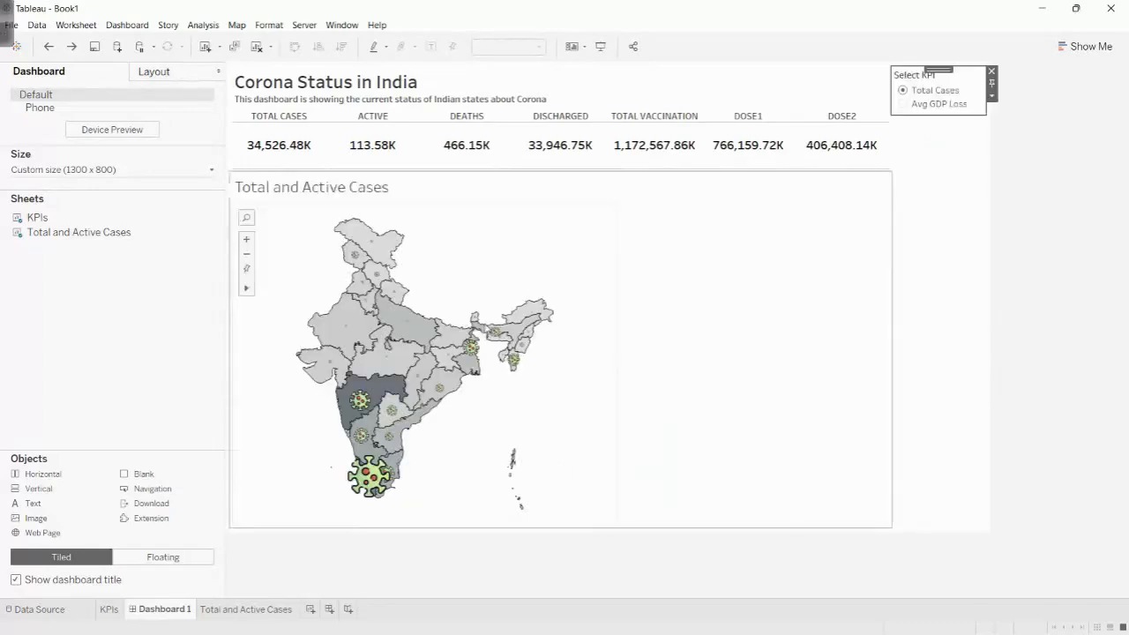
key("ctrl+z")
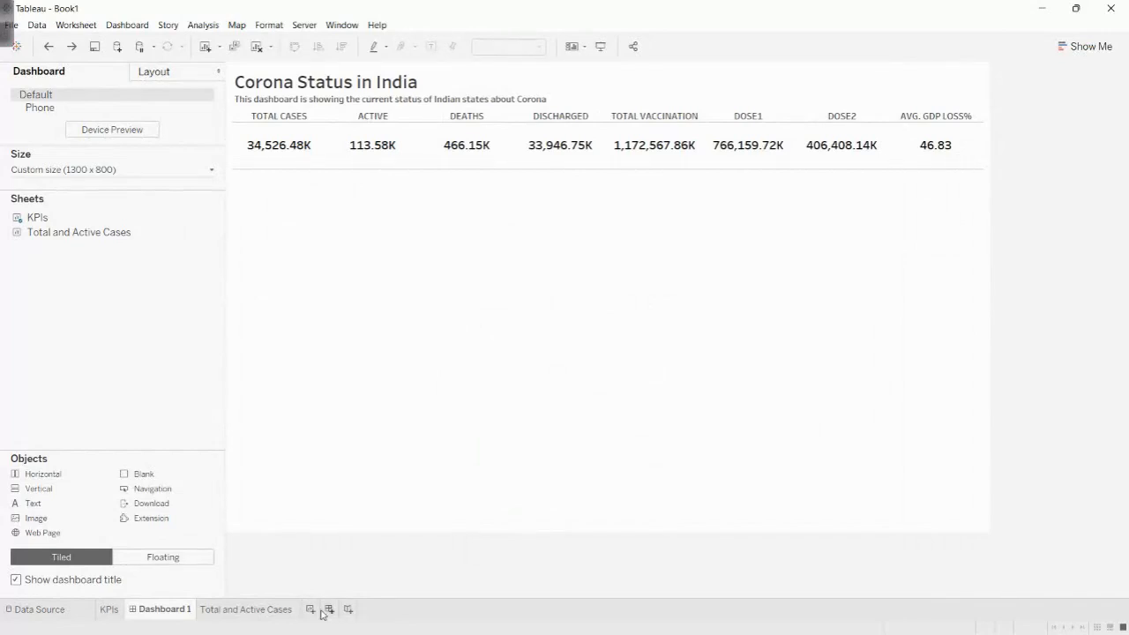
- Add a new worksheet and name it GDP
left_click(309, 610)
double_click(317, 610)
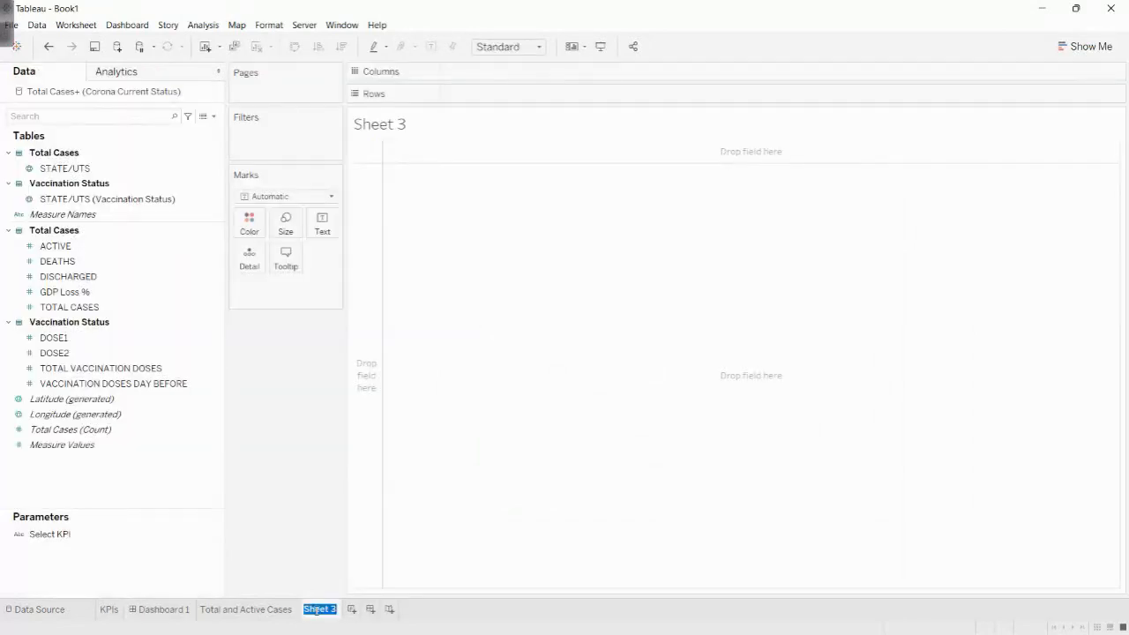
type("G")
key("Return")
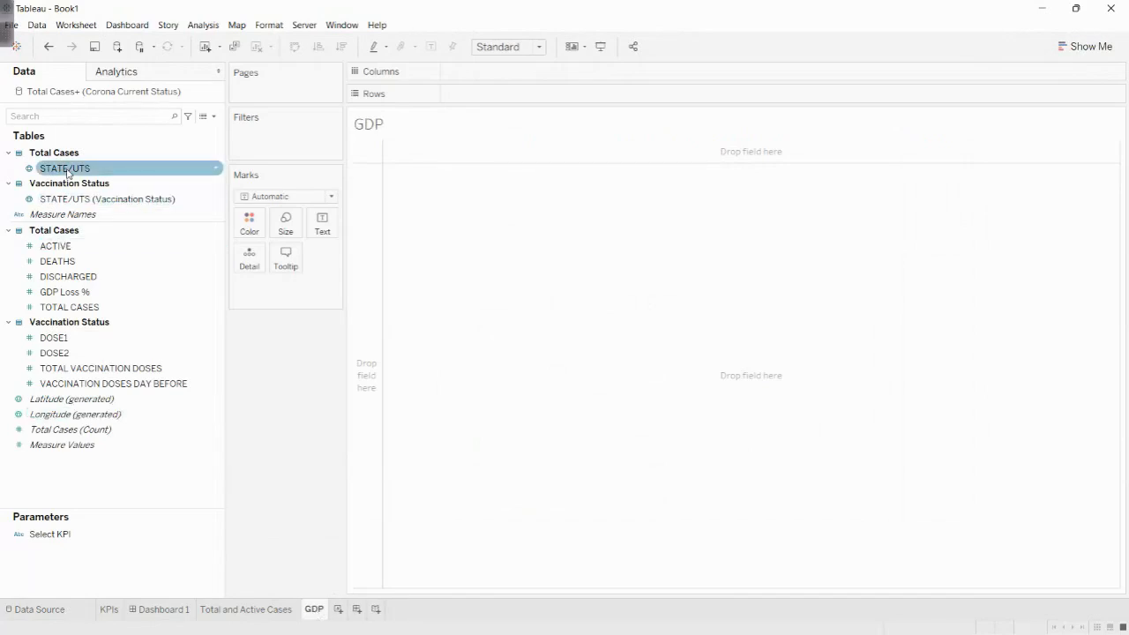
- Build a filled map of STATE/UTS from the Total Cases table, colored by GDP Loss % with the Gray palette
left_click_drag(65, 167, 546, 271)
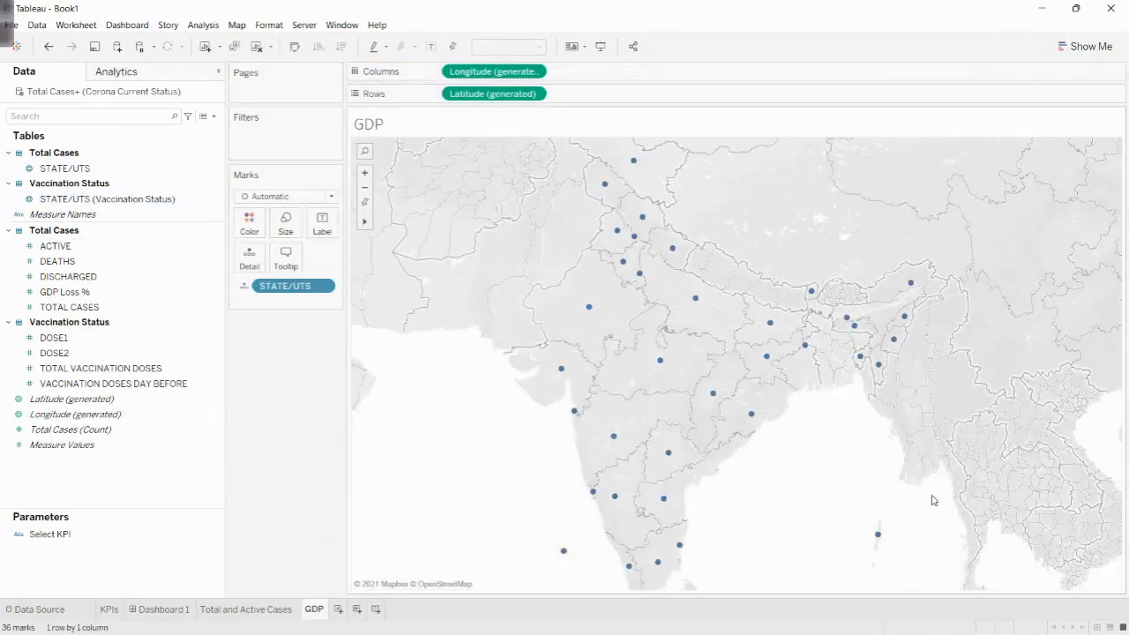
left_click_drag(64, 291, 247, 231)
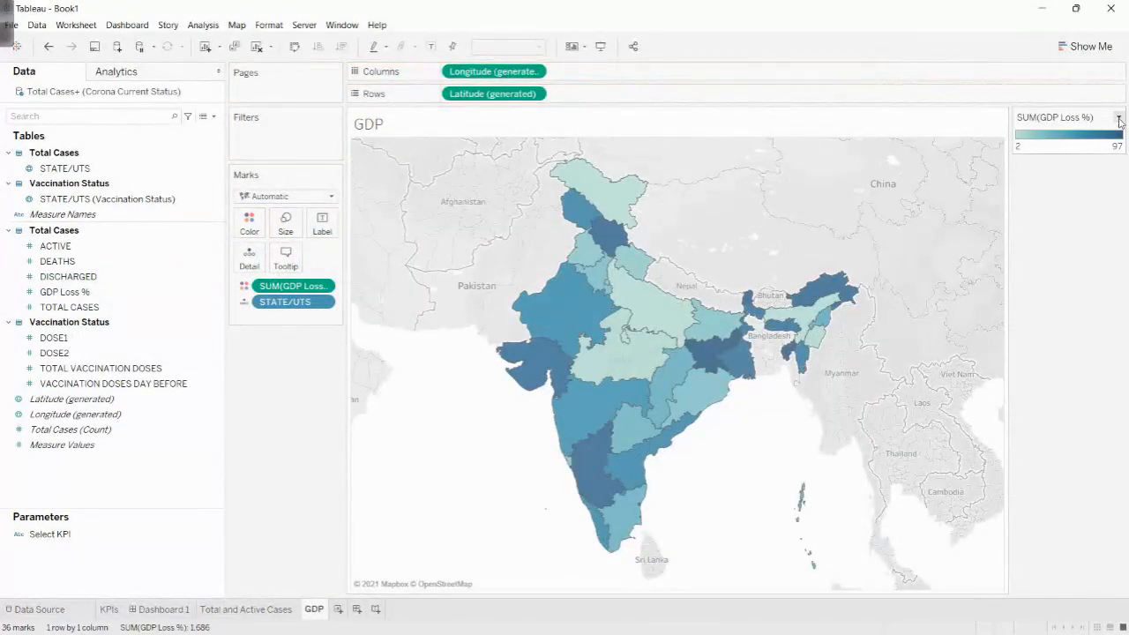
left_click(1119, 119)
left_click(1063, 129)
left_click(565, 269)
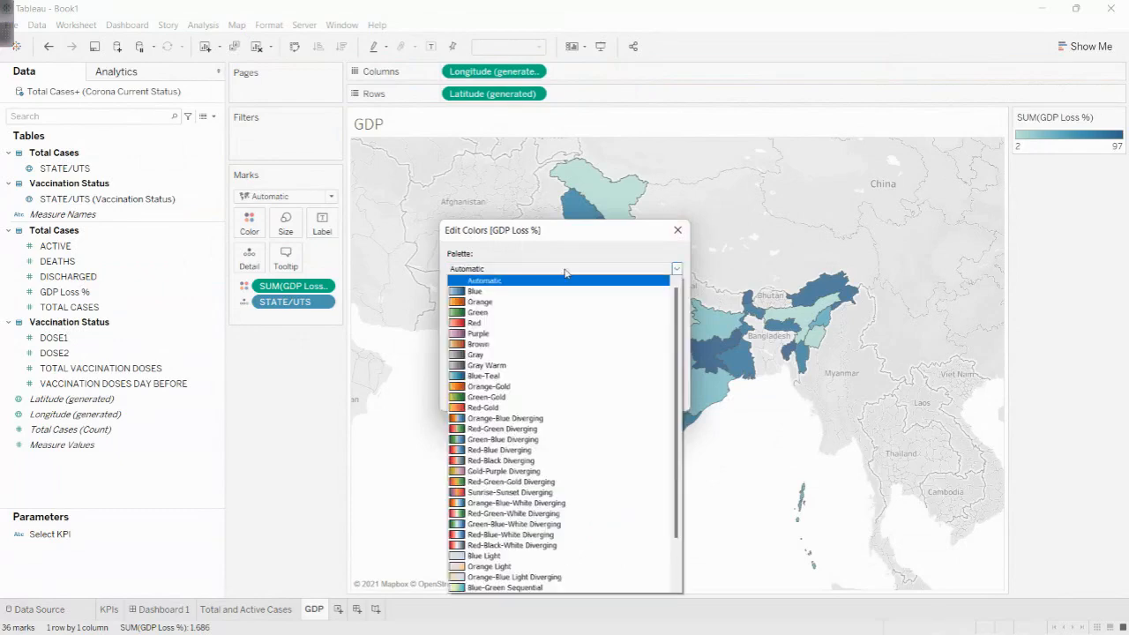
left_click(488, 354)
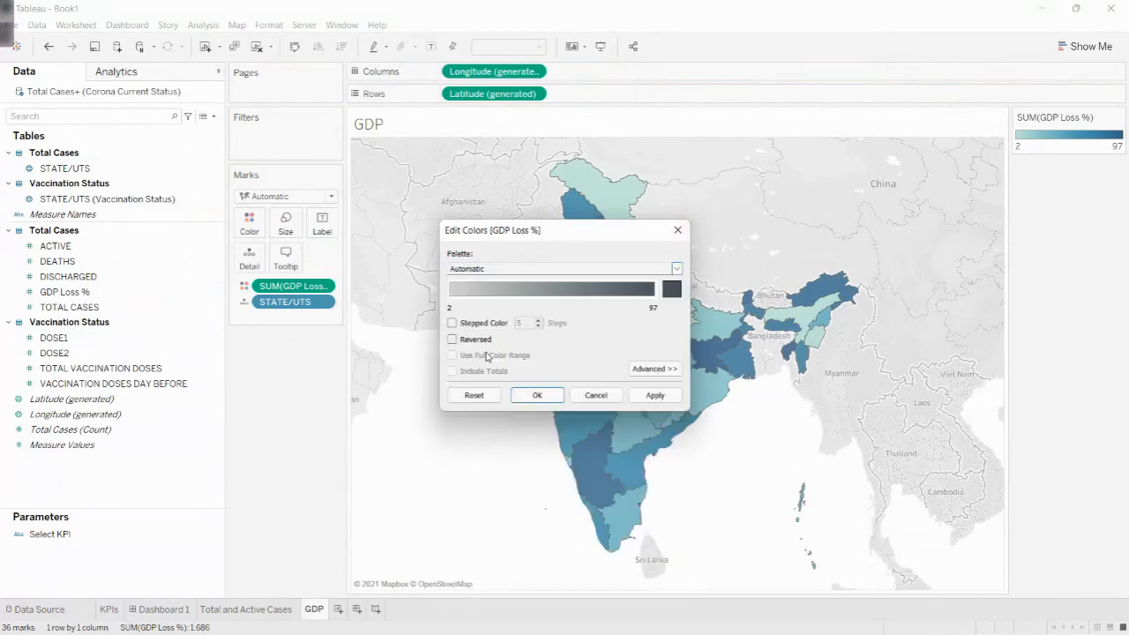
left_click(538, 397)
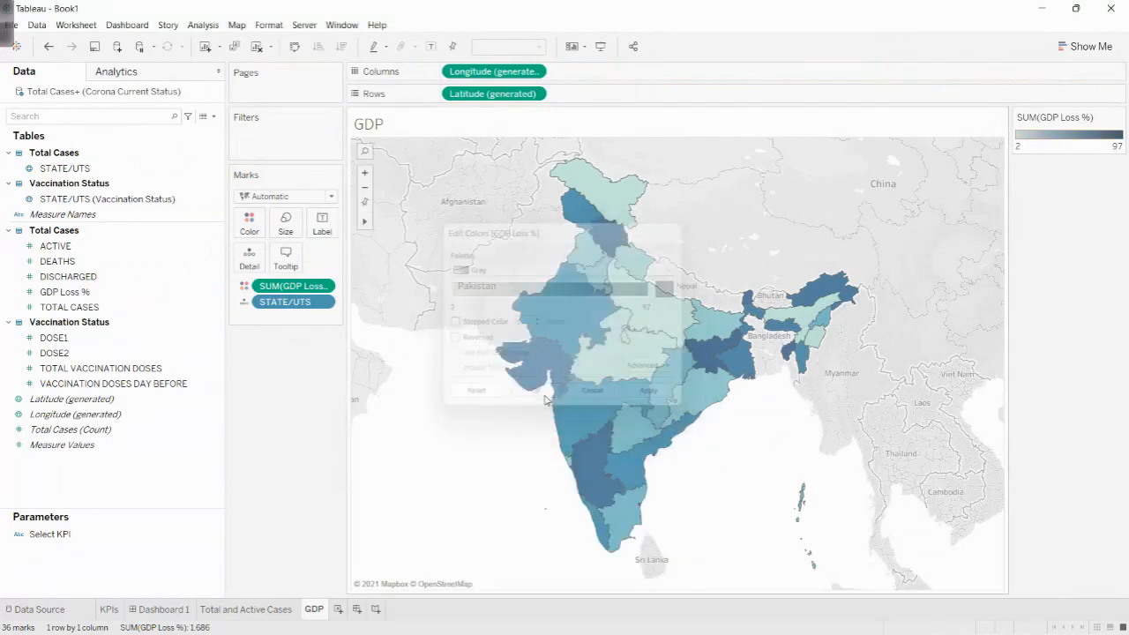
- Give the states on the GDP map a black border
left_click(250, 223)
left_click(285, 327)
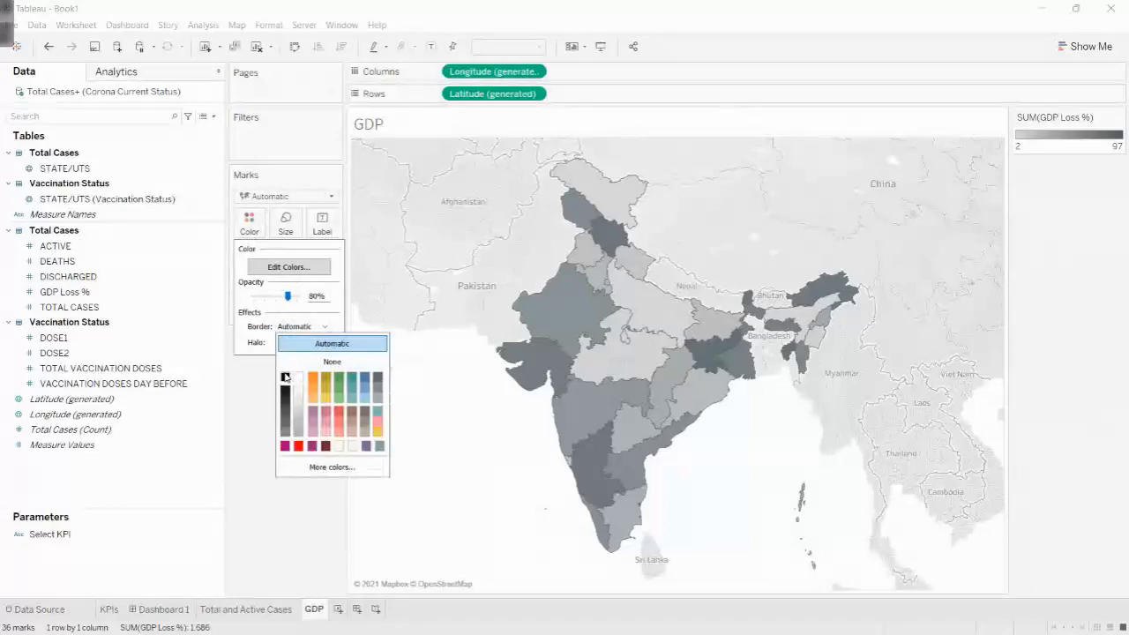
left_click(286, 378)
left_click(467, 427)
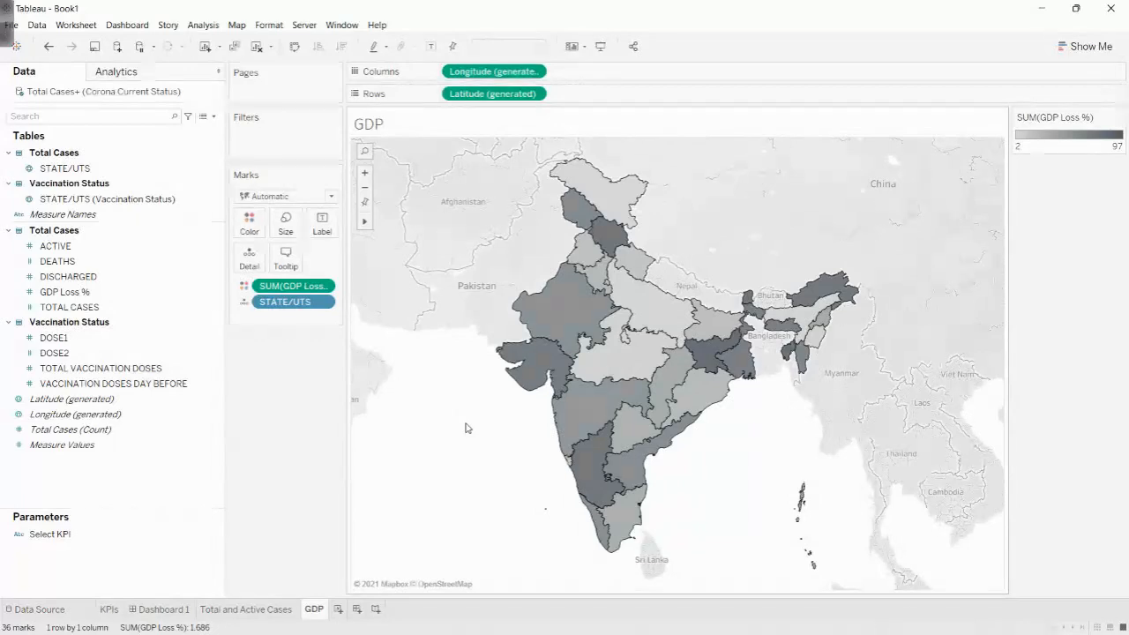
left_click(354, 609)
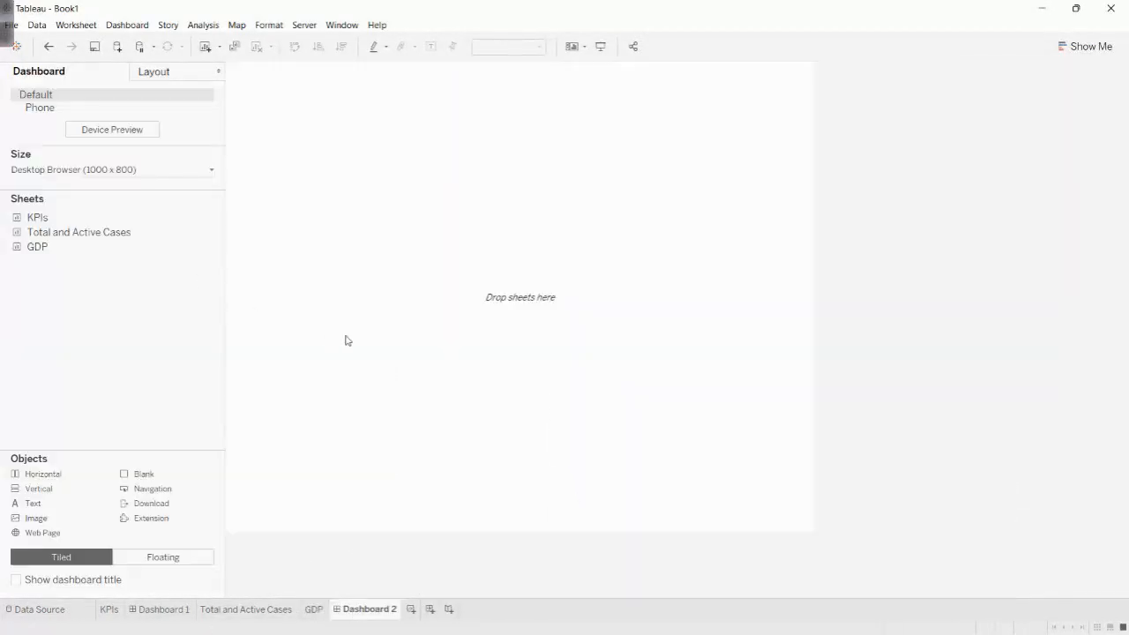
right_click(363, 615)
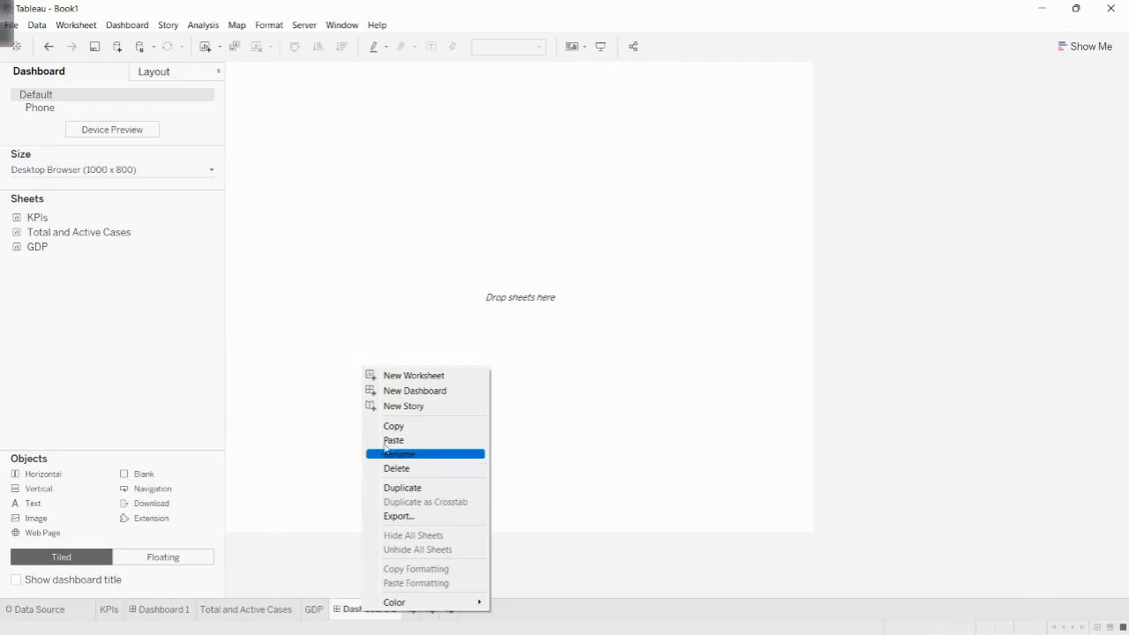
left_click(398, 469)
- Return to Dashboard 1 and place the Total and Active Cases sheet below the KPIs header
left_click(163, 609)
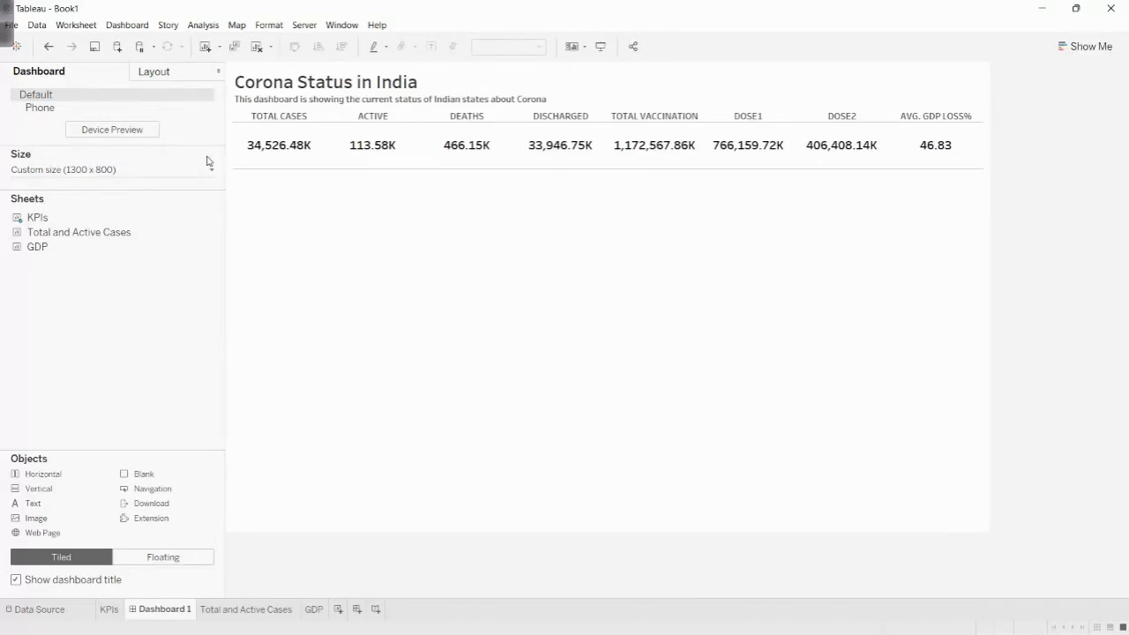
left_click(163, 75)
left_click(81, 71)
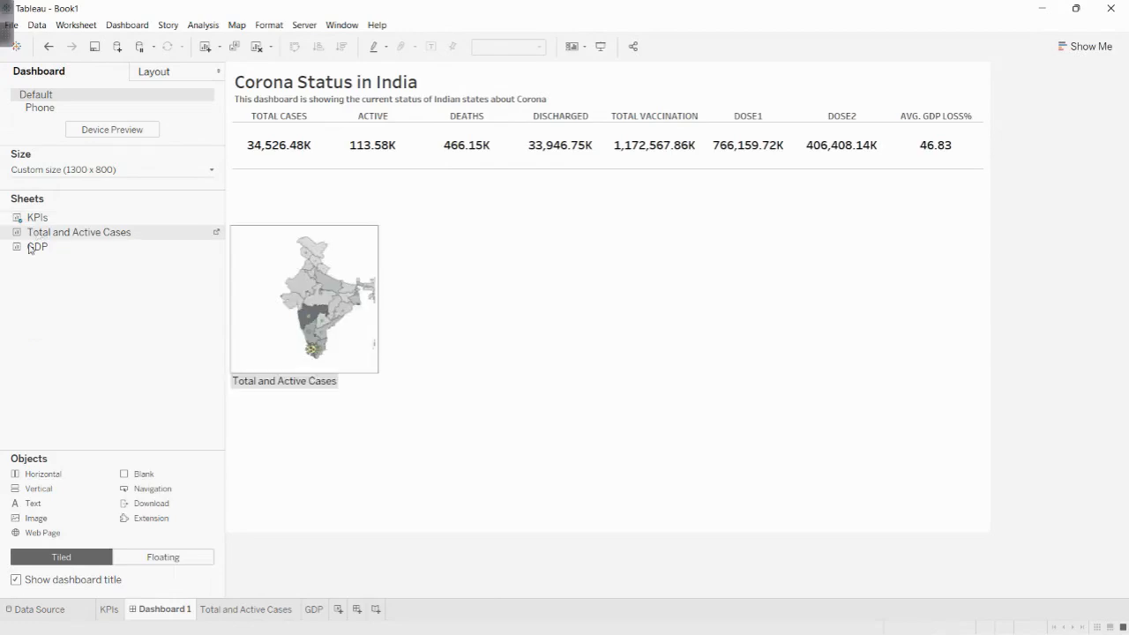
left_click_drag(212, 258, 556, 351)
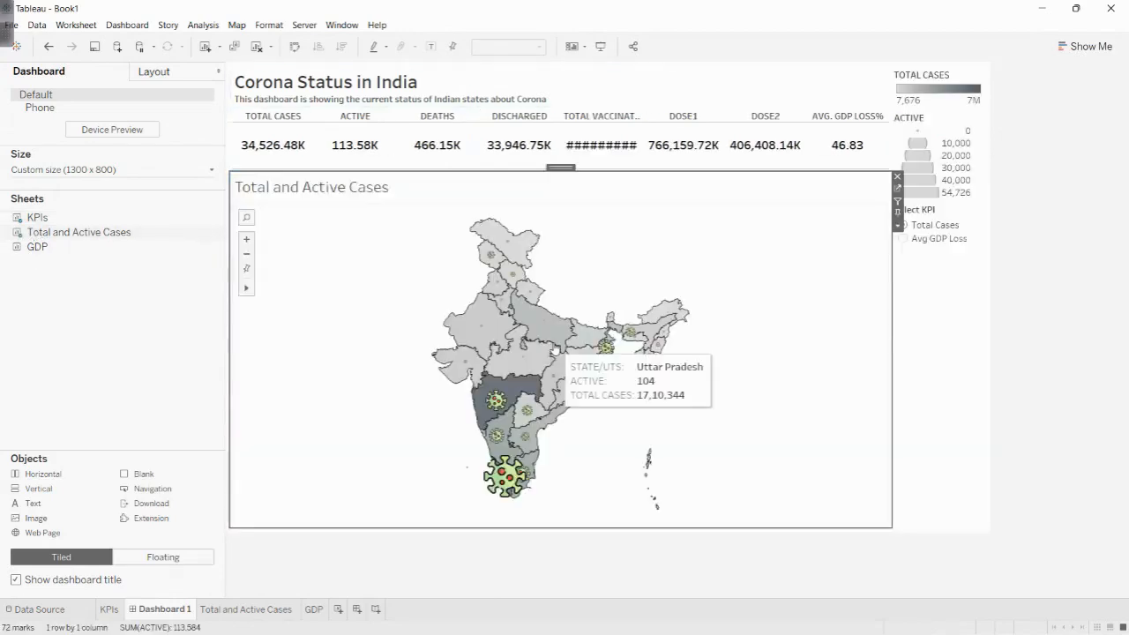
- Expand the dashboard's item hierarchy down to the container holding the Total and Active Cases sheet
left_click(153, 74)
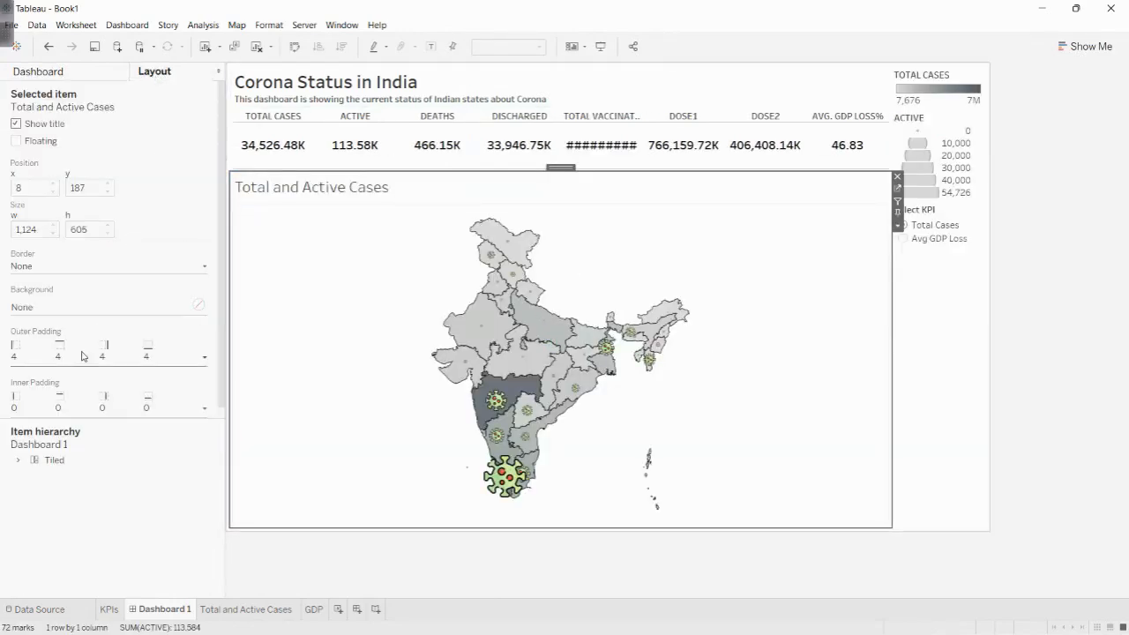
left_click(33, 474)
left_click(47, 490)
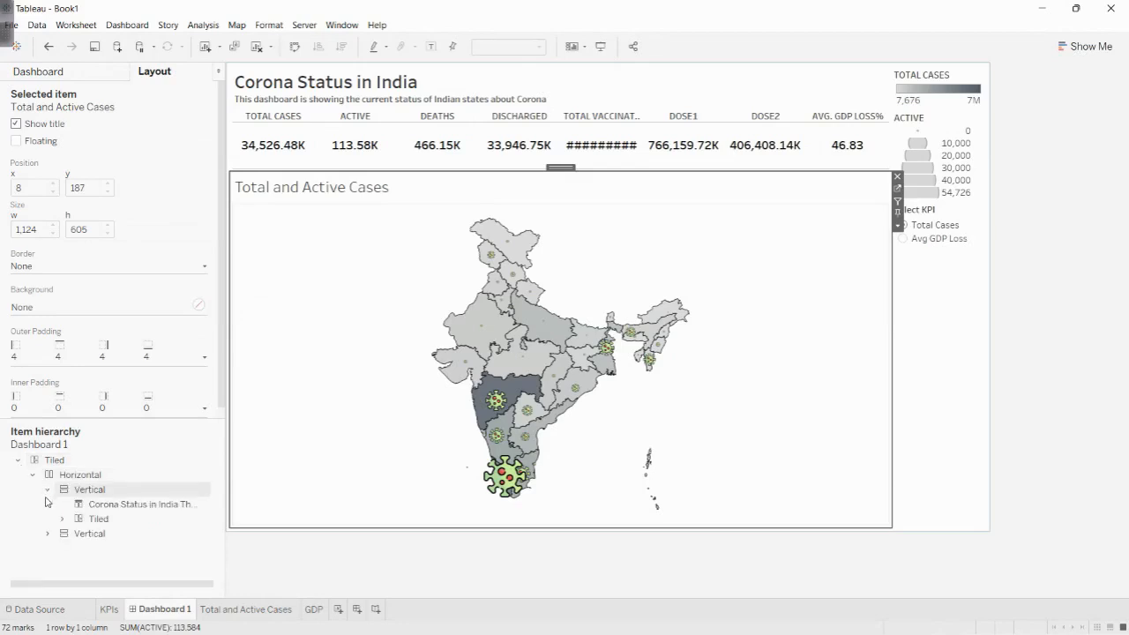
left_click(61, 520)
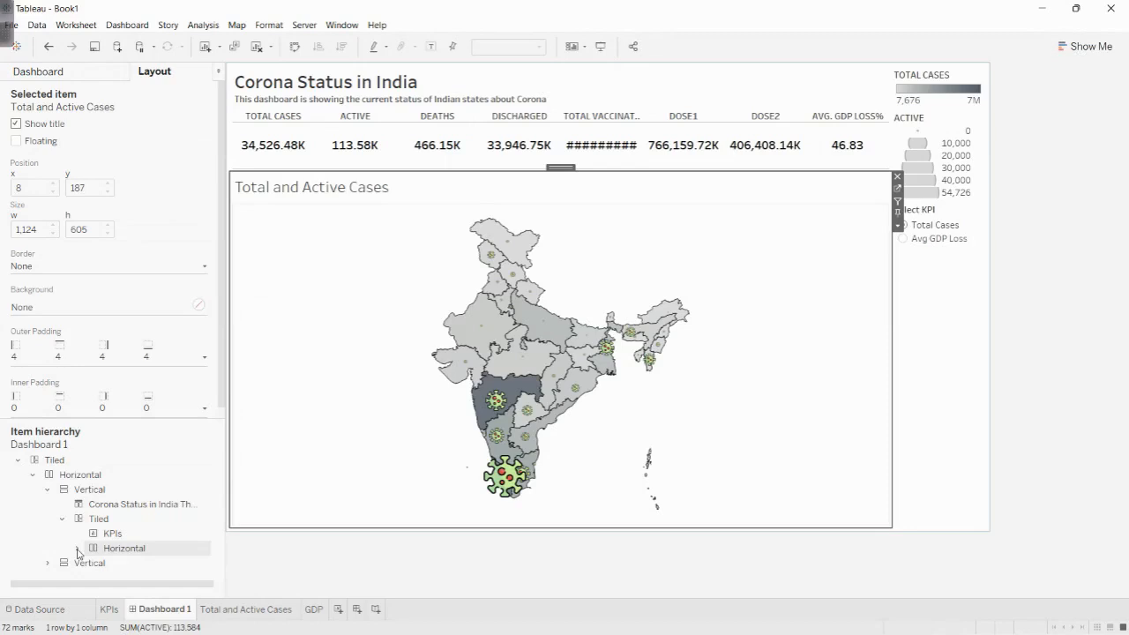
left_click(78, 548)
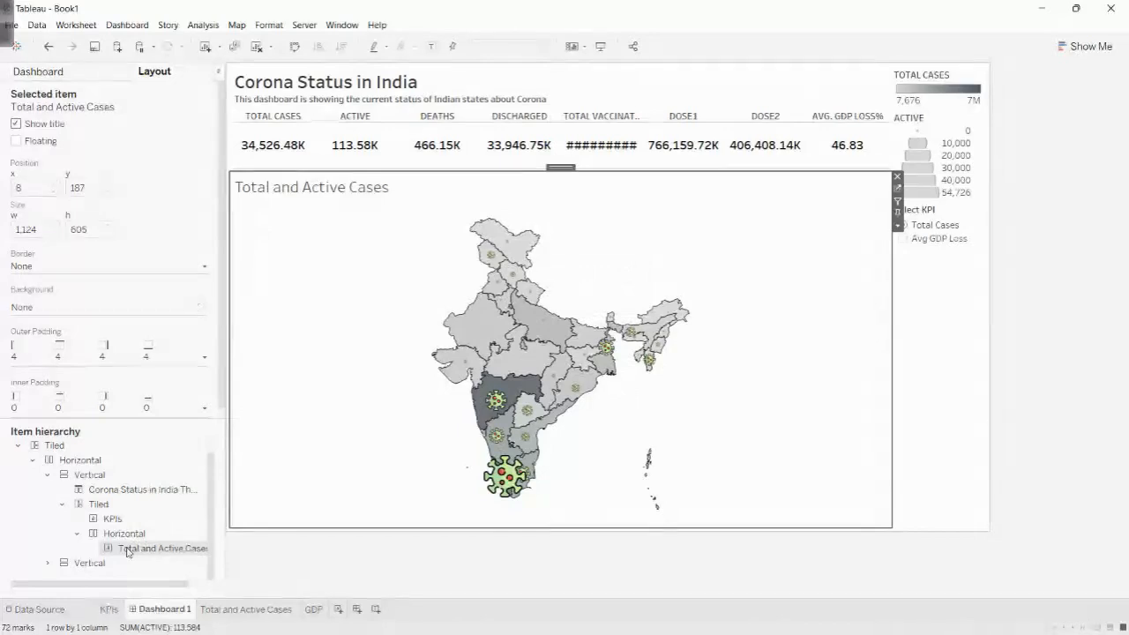
- Remove the TOTAL CASES color legend and the ACTIVE size legend from the dashboard
left_click(942, 82)
left_click(988, 74)
left_click(972, 80)
left_click(989, 72)
left_click(952, 81)
mouse_move(937, 68)
left_mouse_down()
mouse_move(634, 215)
mouse_move(228, 307)
mouse_move(247, 355)
mouse_move(310, 426)
left_mouse_up()
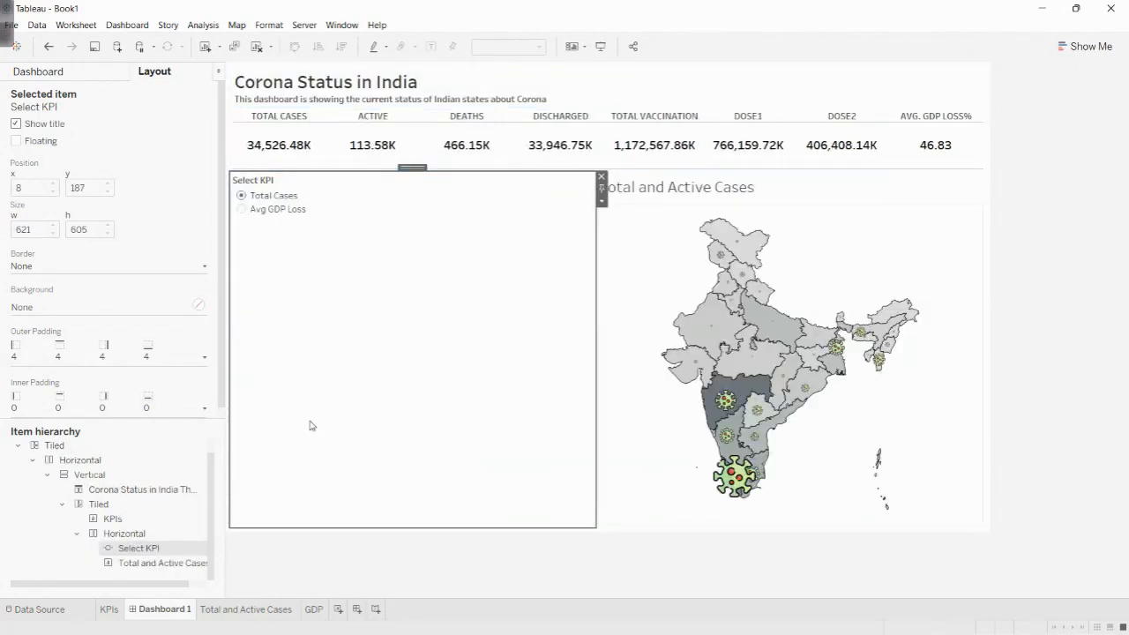
left_click(602, 178)
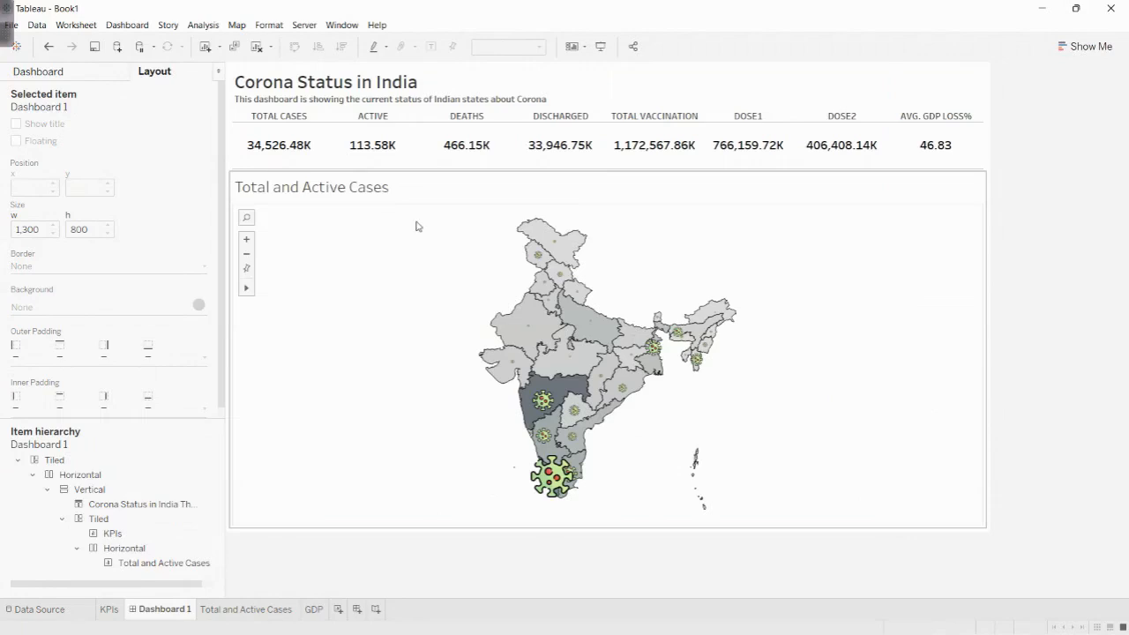
key("ctrl+z")
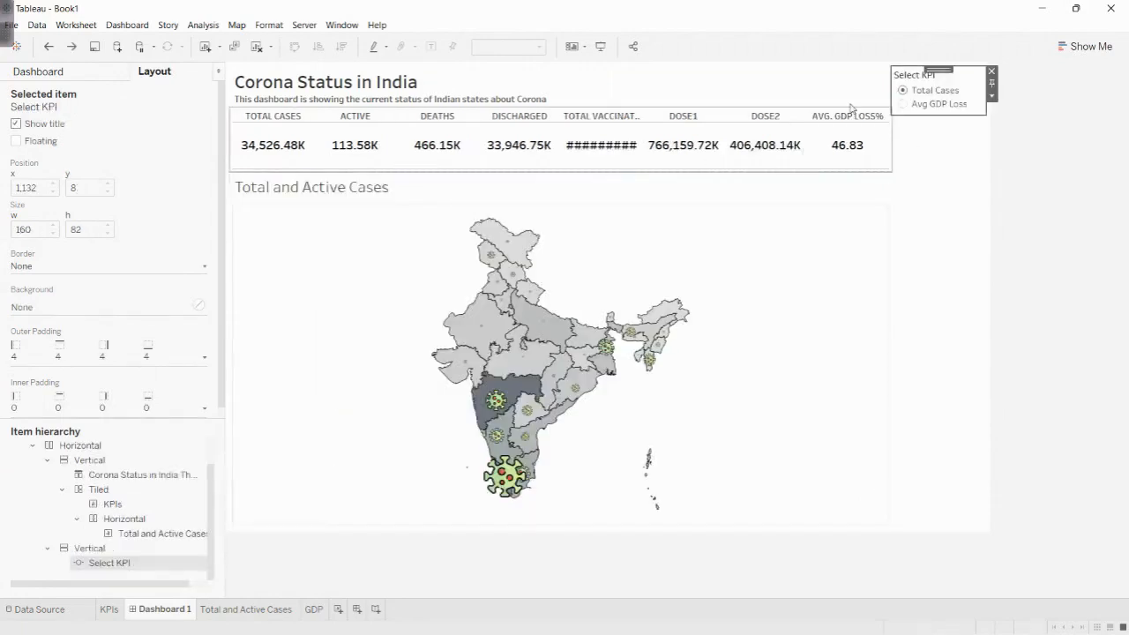
- Move the Select KPI parameter control between the KPIs header and the map, and make it tall enough for both options
left_click_drag(937, 69, 778, 197)
left_click_drag(719, 185, 697, 184)
left_click_drag(443, 351, 454, 203)
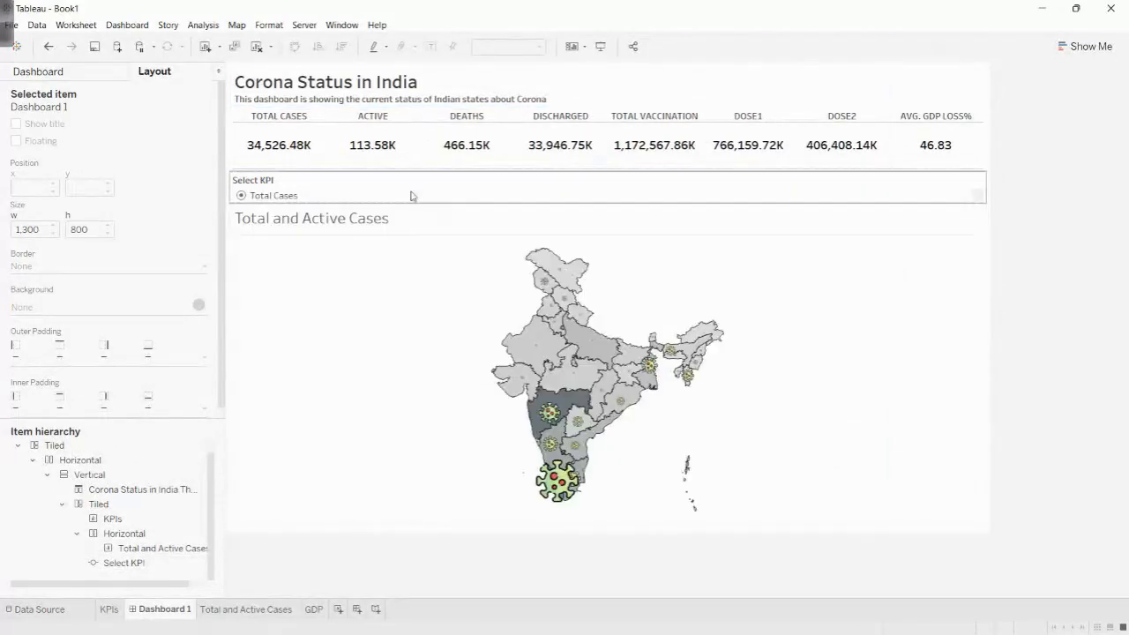
left_click(412, 194)
left_click_drag(931, 201, 932, 219)
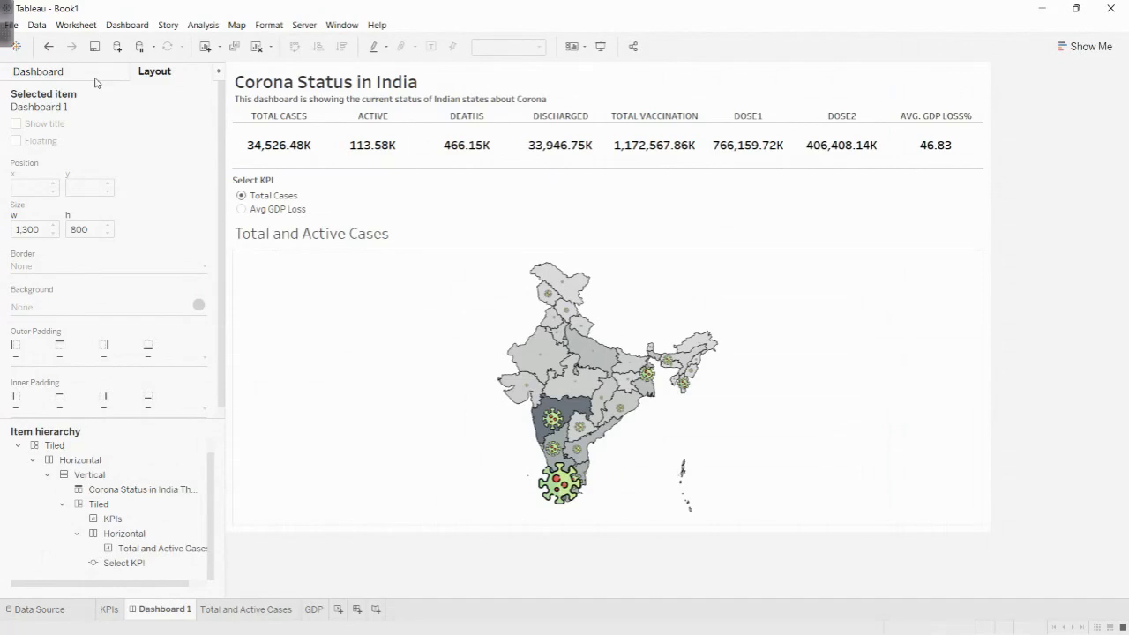
- Place the GDP sheet to the right of the Total and Active Cases map and remove its GDP Loss % legend
left_click(174, 552)
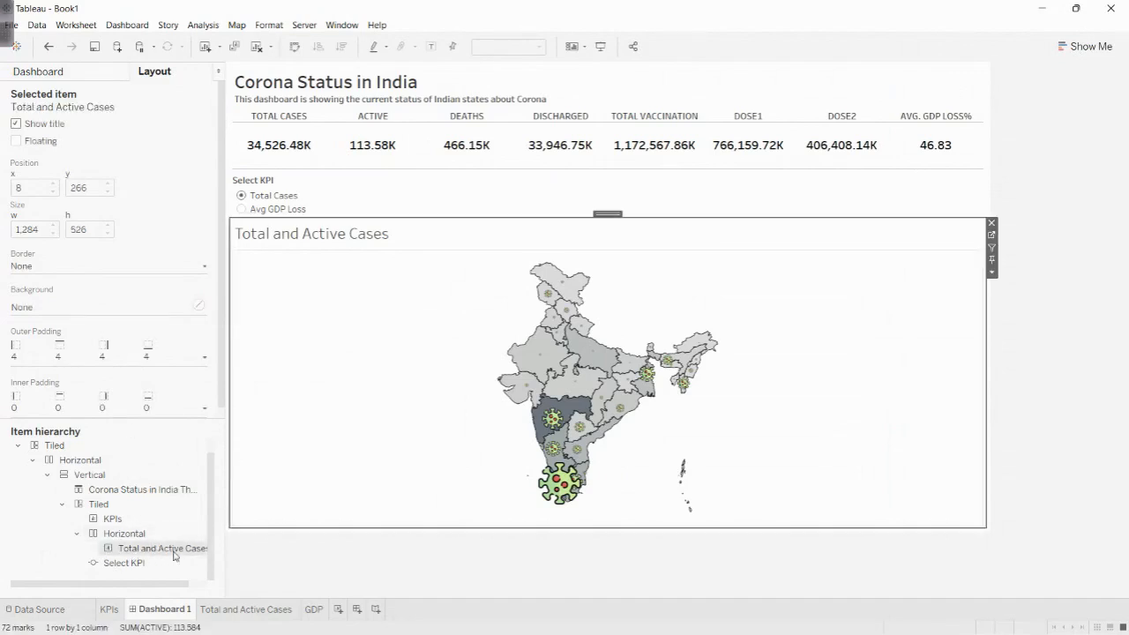
left_click(66, 80)
left_click_drag(35, 245, 719, 407)
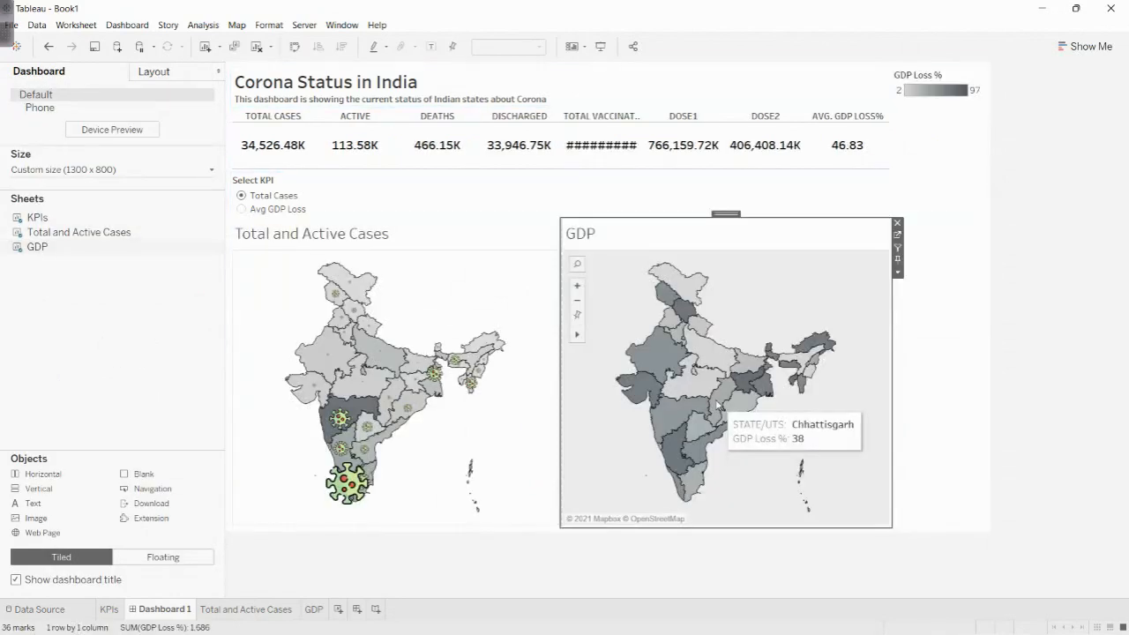
left_click(928, 87)
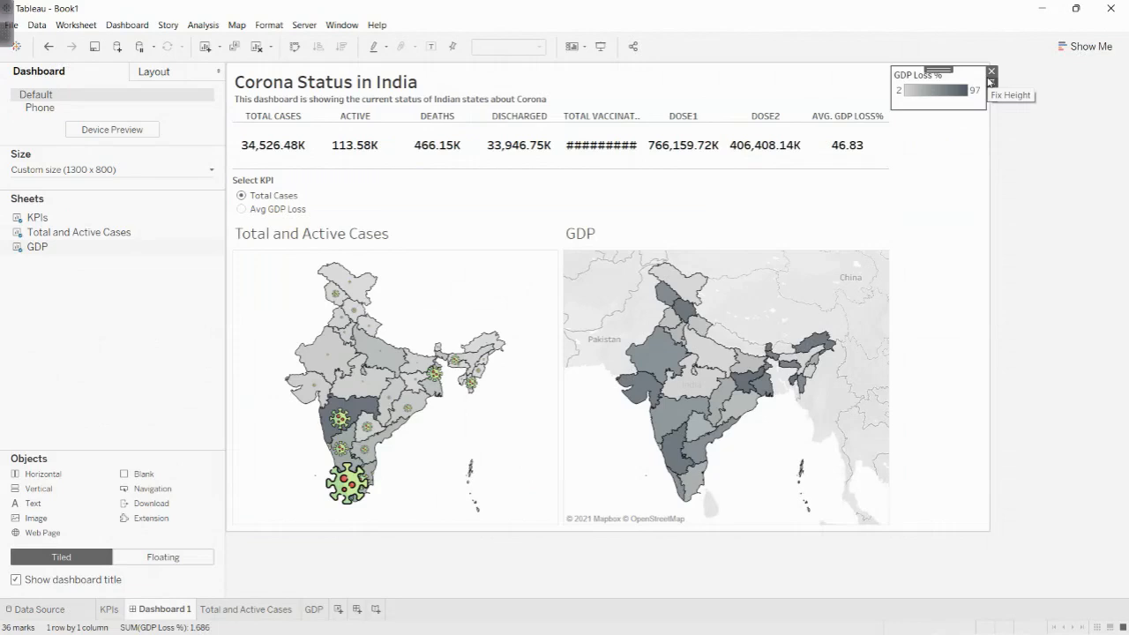
left_click(991, 71)
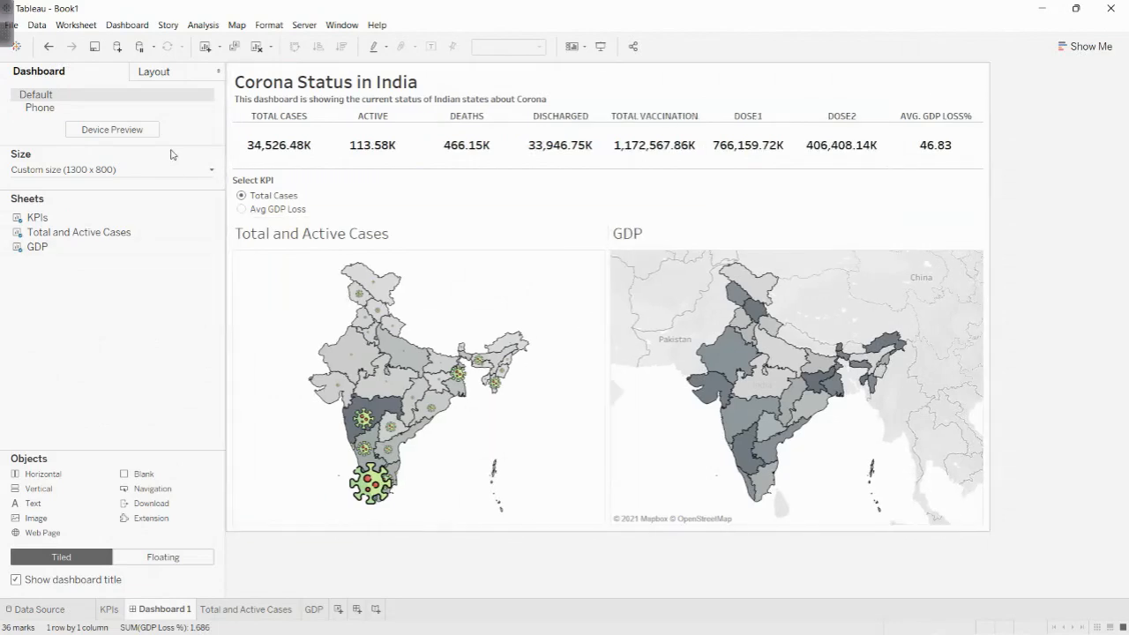
- Hide the titles of the Total and Active Cases and GDP sheets on the dashboard
left_click(155, 75)
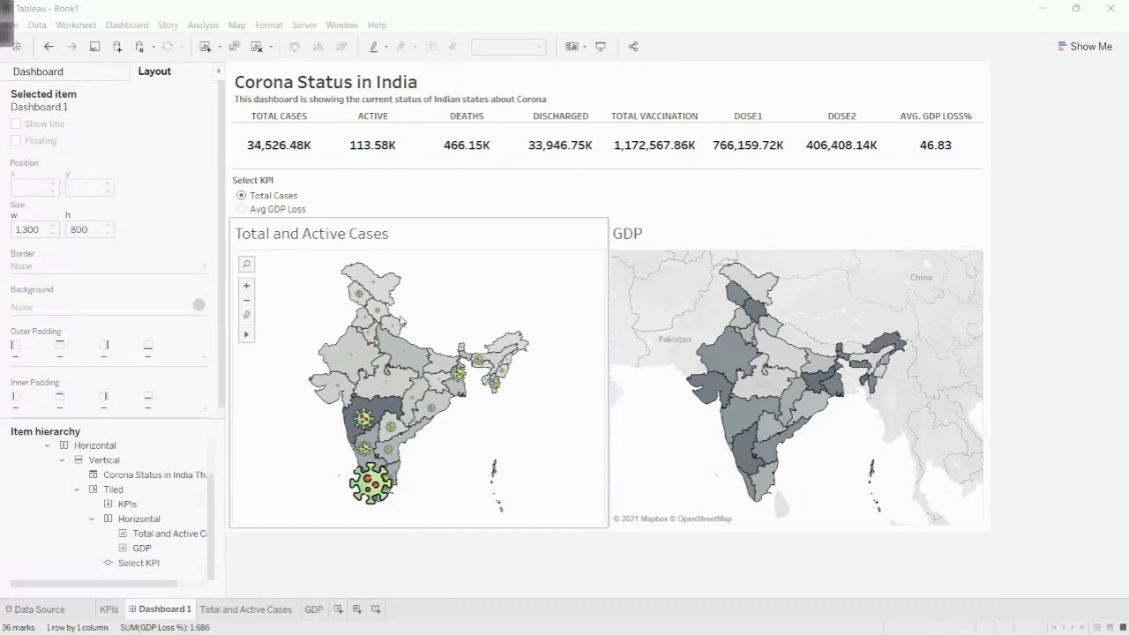
right_click(333, 243)
left_click(371, 274)
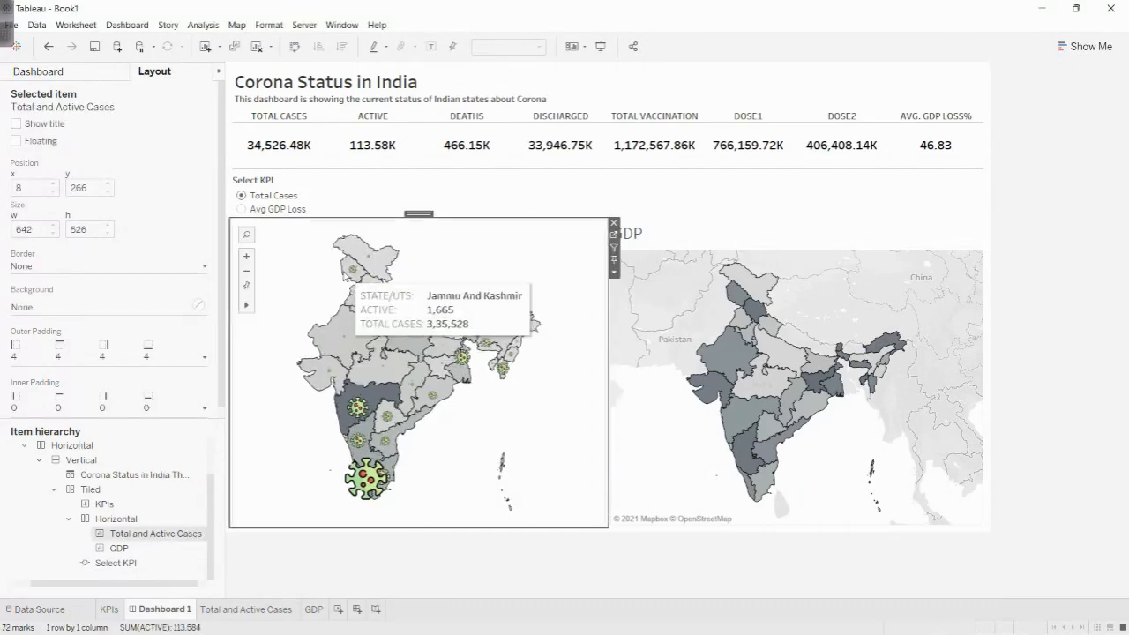
left_click(629, 236)
right_click(629, 237)
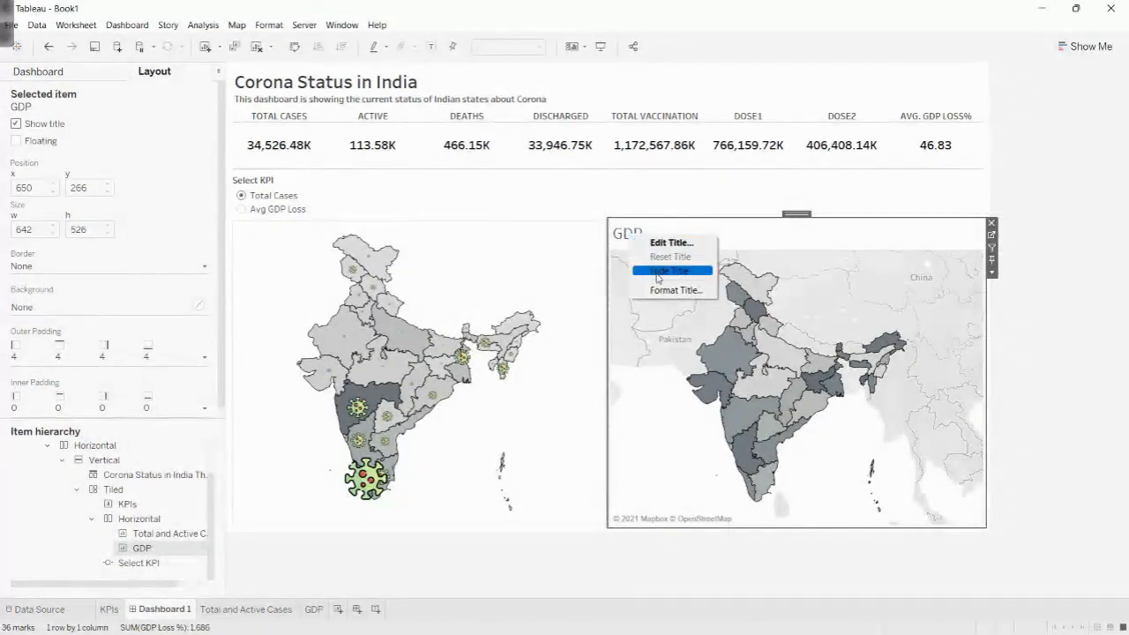
left_click(657, 273)
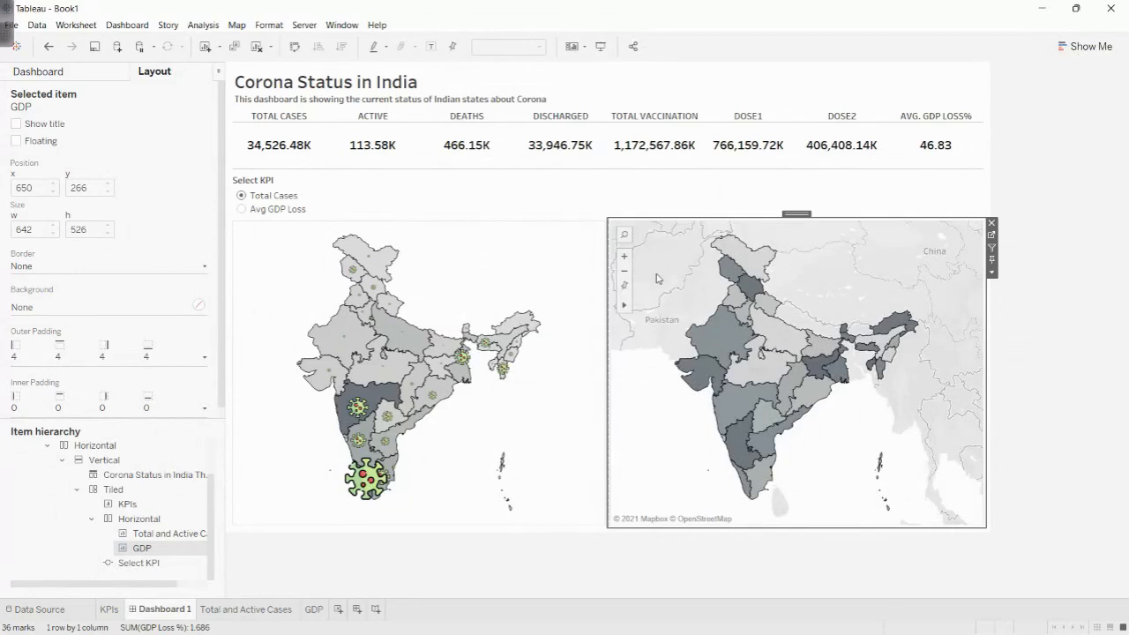
- On the Total and Active Cases sheet, create a calculated field named Show Hide with IF [Select KPI]='Total Cases' THEN 1 else 0 END
left_click(227, 611)
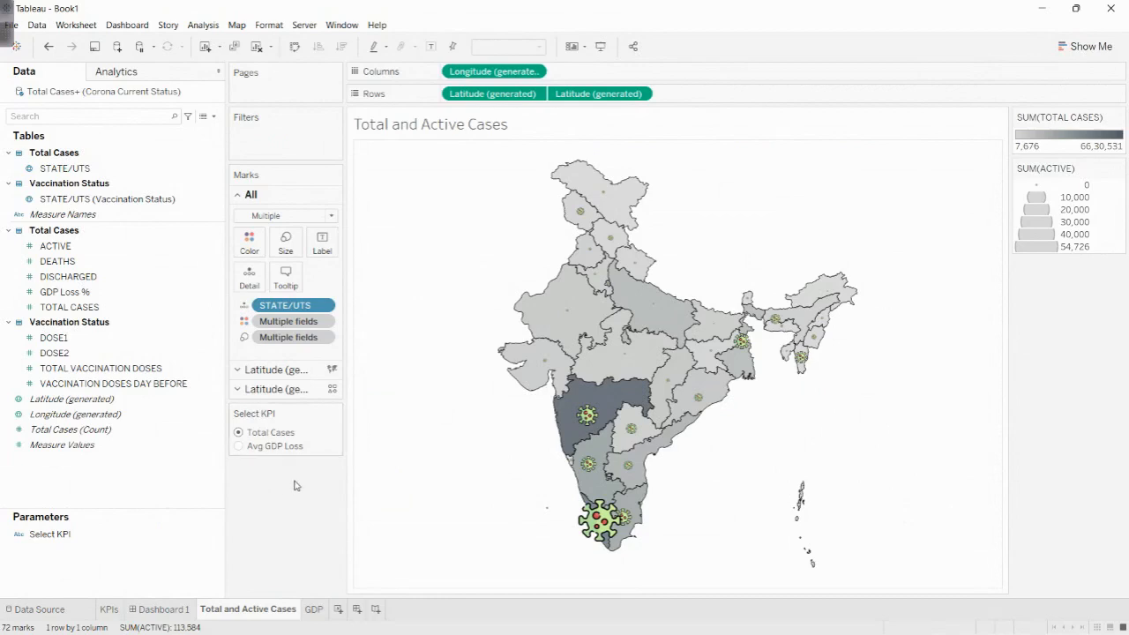
right_click(87, 487)
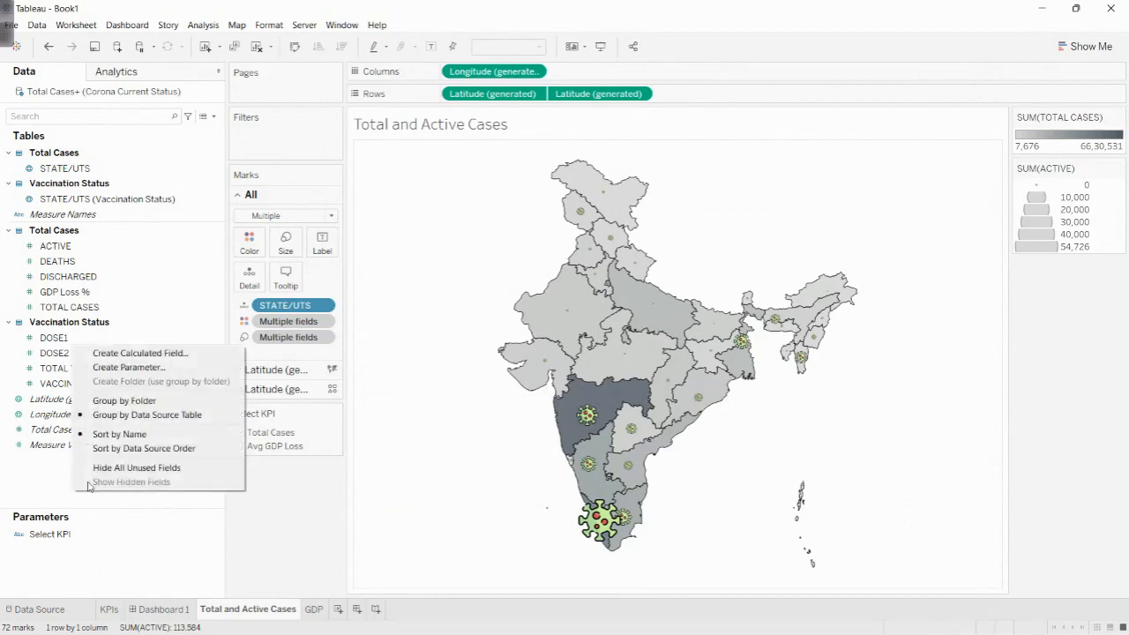
left_click(159, 352)
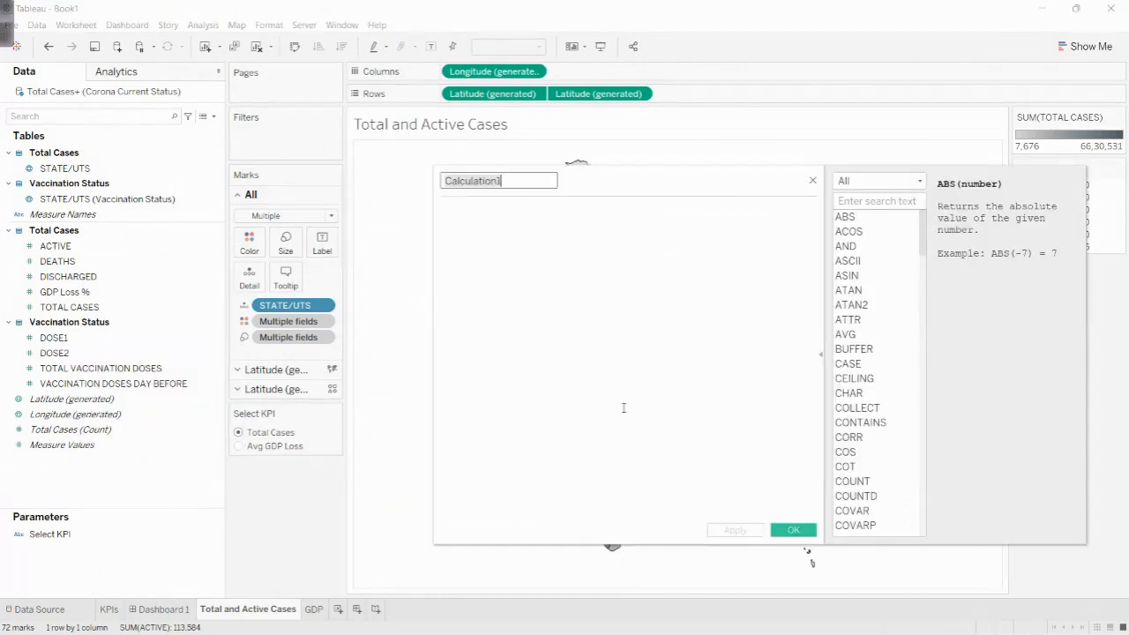
type("Show Hide")
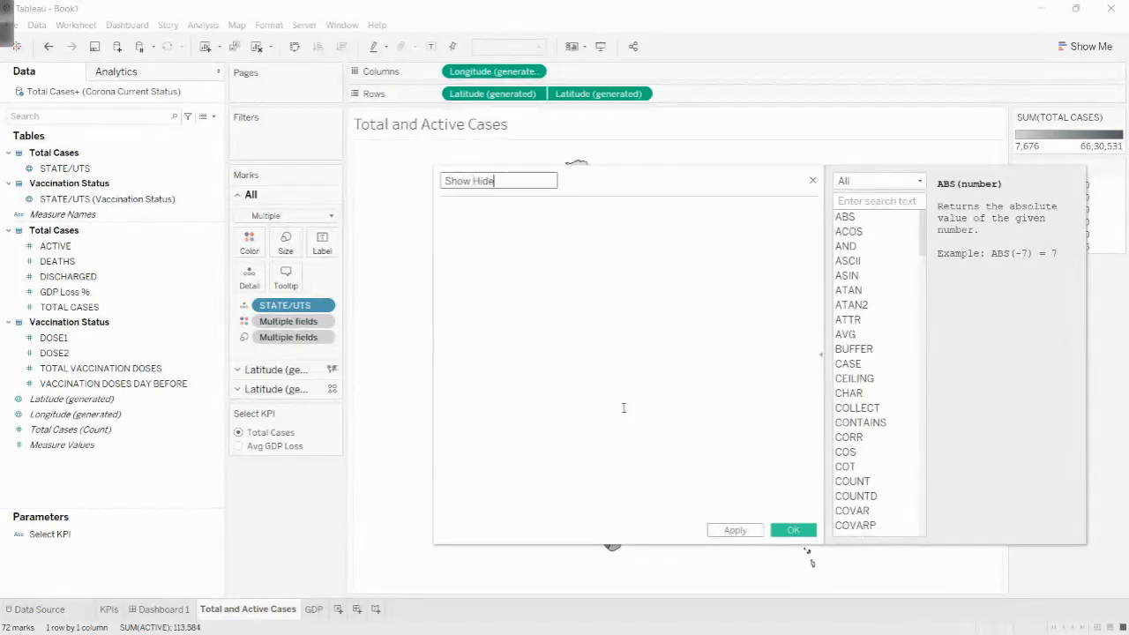
left_click(624, 407)
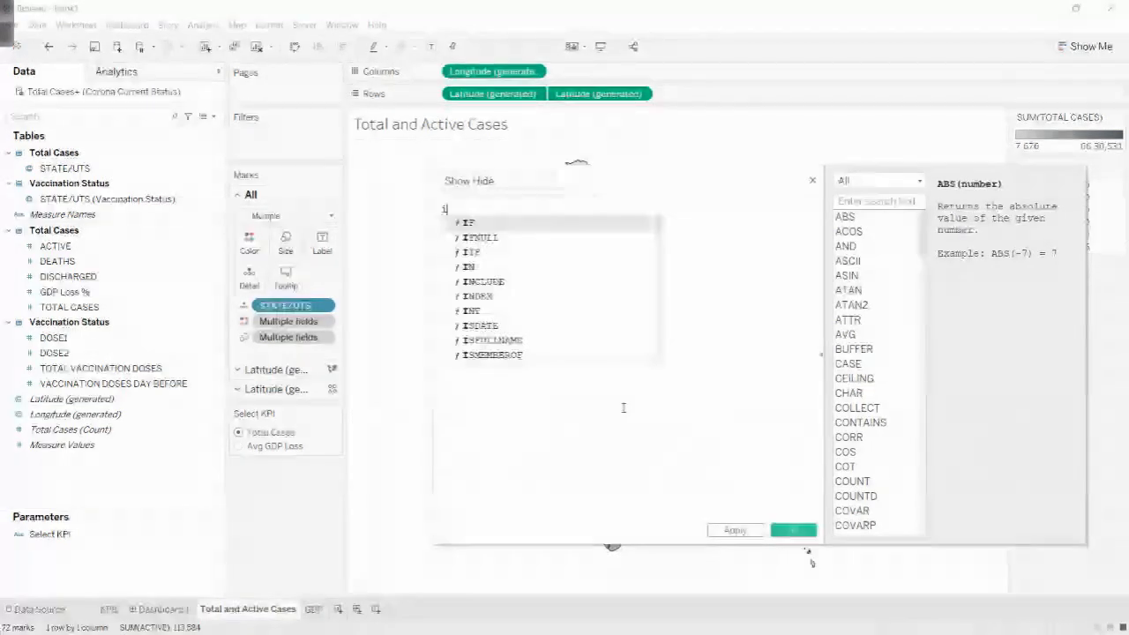
type("IF Sel")
key("Return")
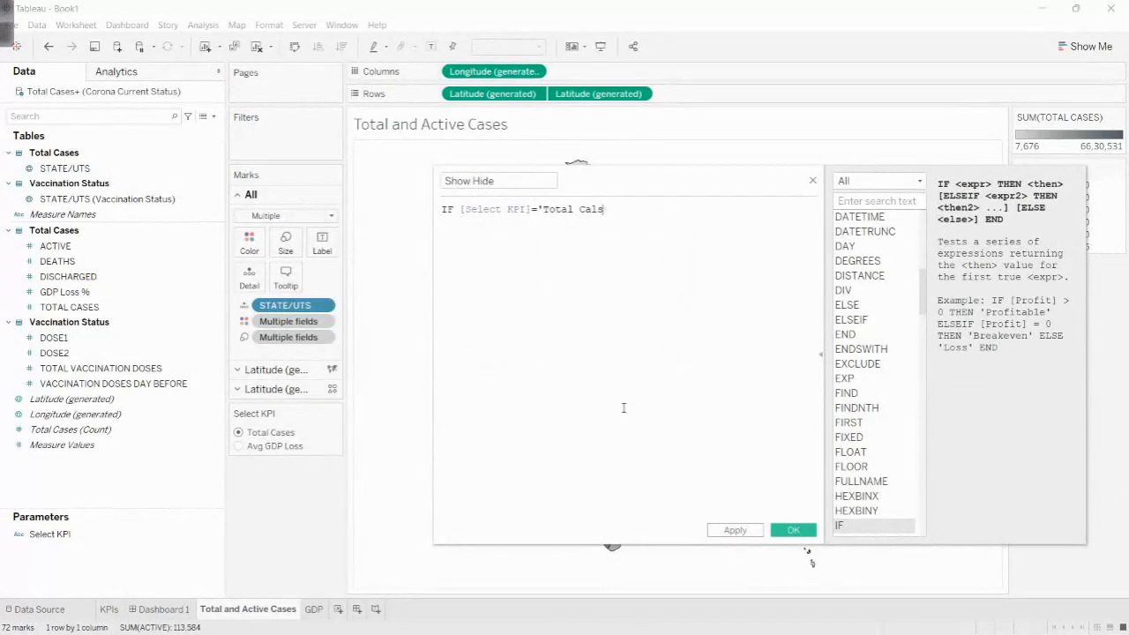
type("='Total Cases' THEN ")
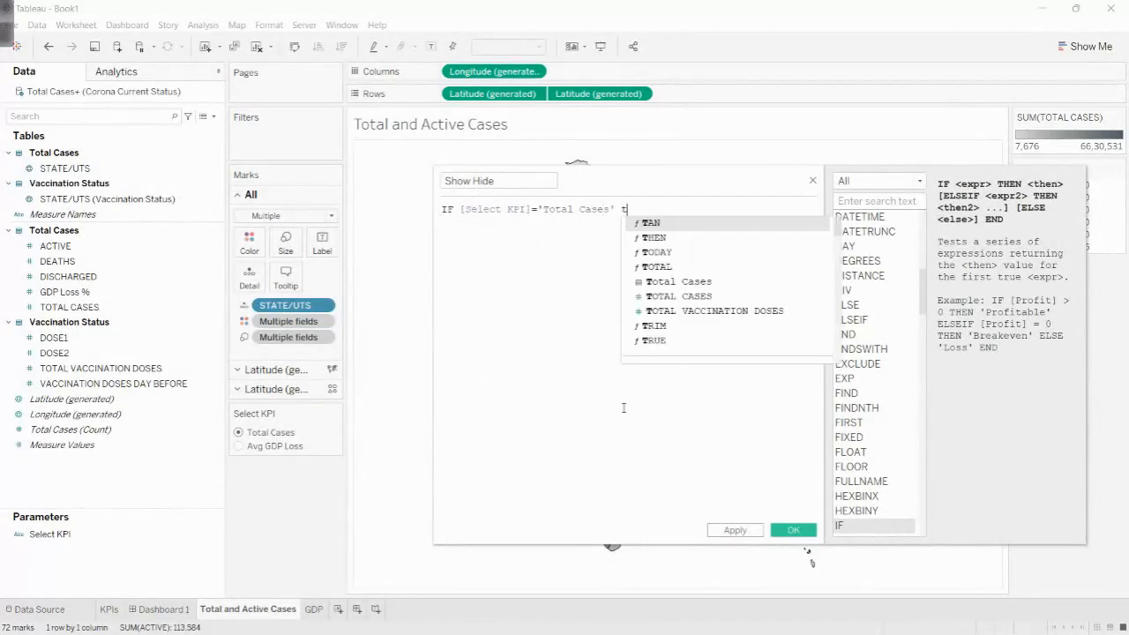
type("1 else 0 END")
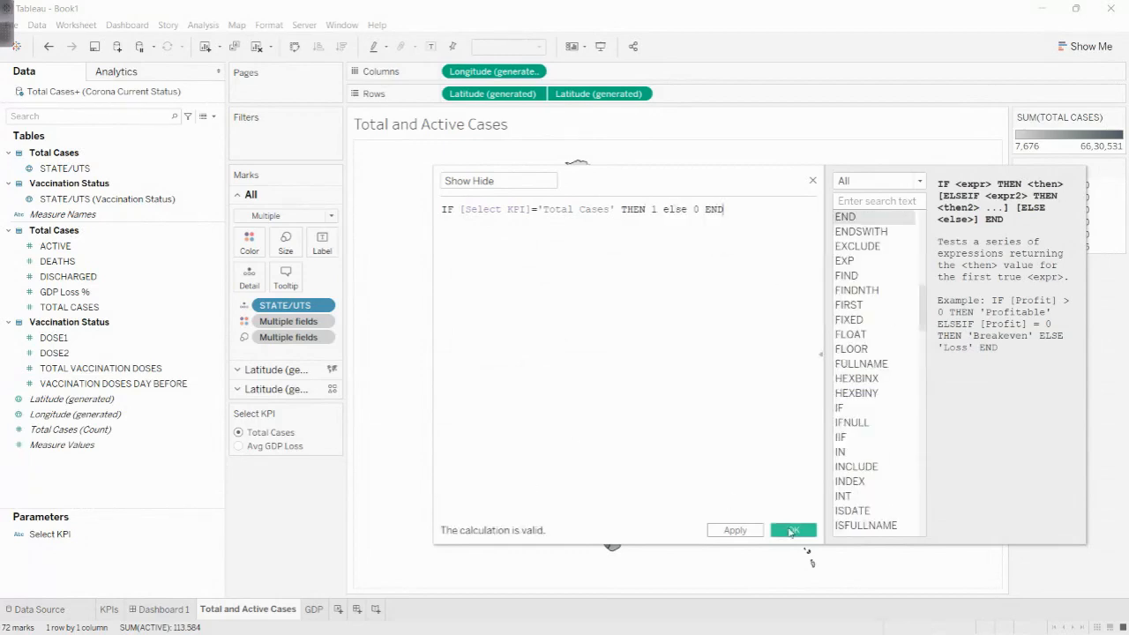
left_click(791, 530)
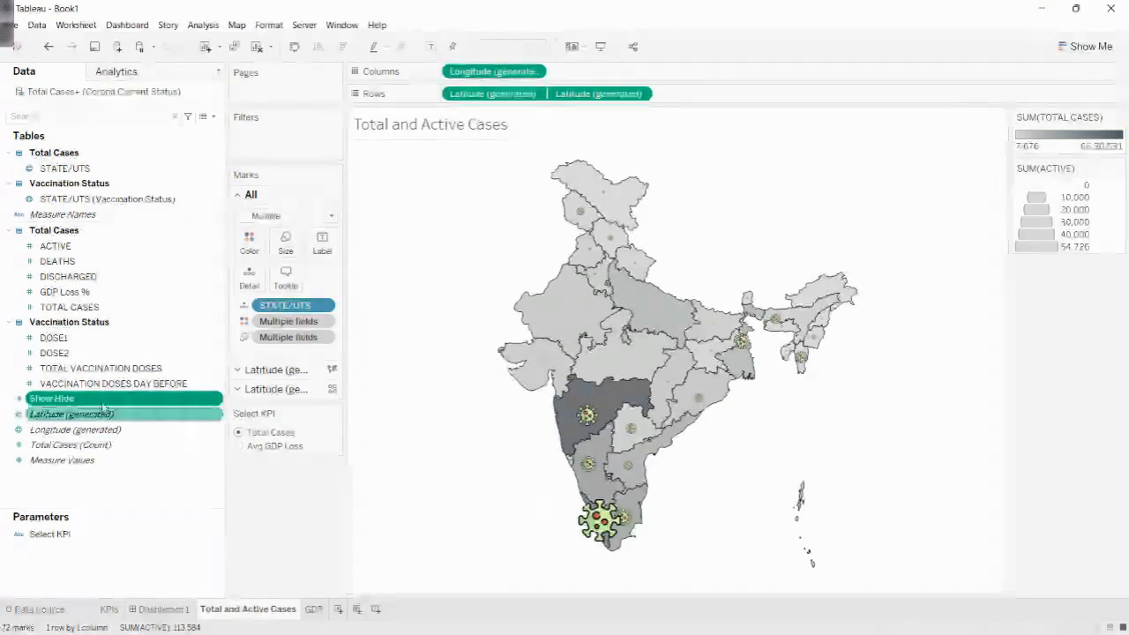
- Filter the Total and Active Cases sheet by all values of Show Hide, keeping the range 1 to 1
left_click_drag(104, 401, 252, 134)
double_click(523, 231)
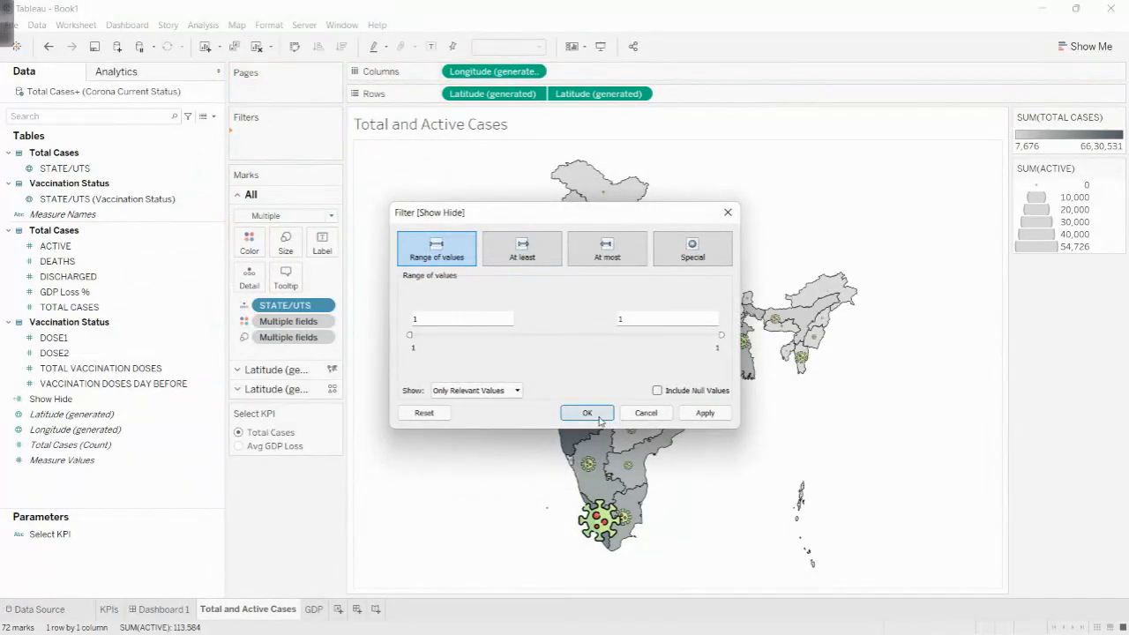
left_click(588, 413)
- Show the Select KPI parameter on the GDP sheet as a single value list below the marks, and choose Avg GDP Loss
left_click(313, 608)
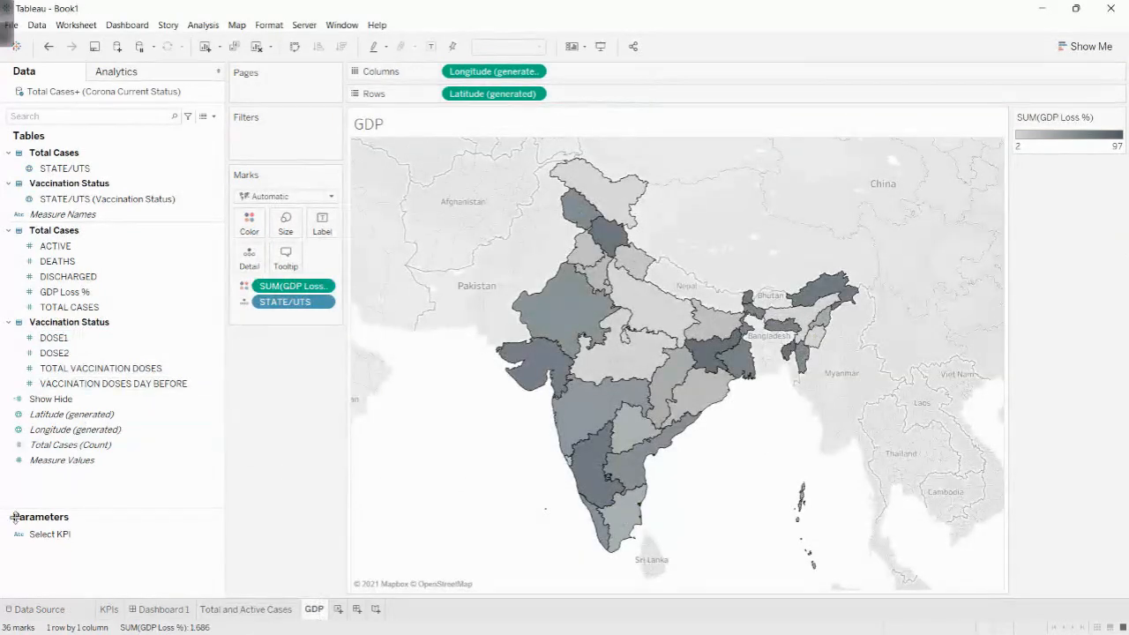
right_click(53, 534)
left_click(125, 325)
left_click(210, 353)
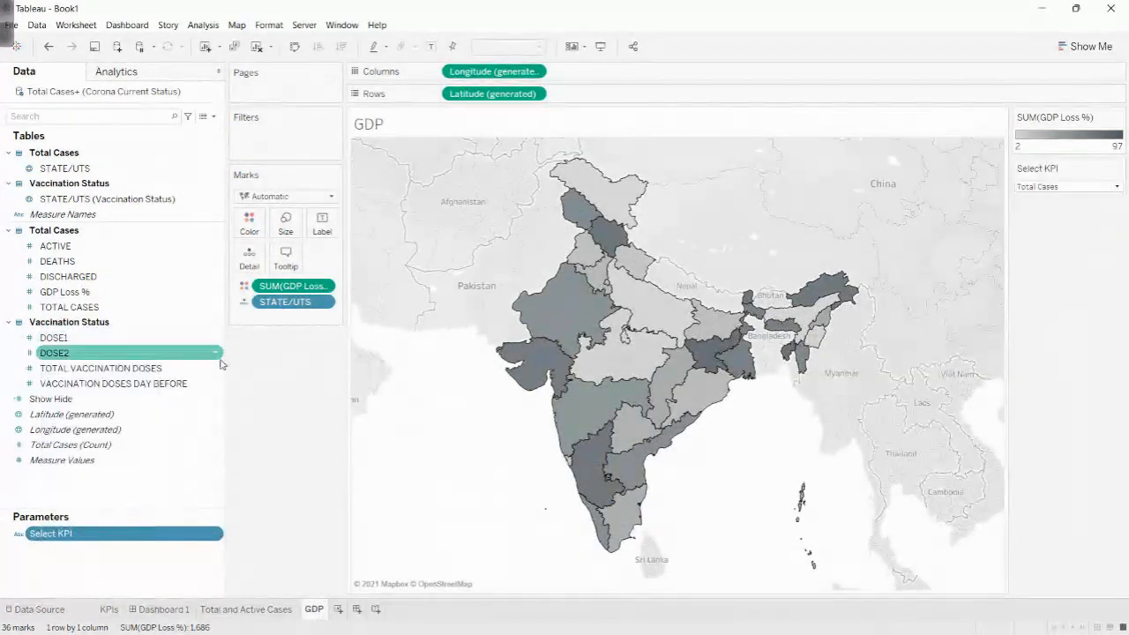
left_click_drag(1050, 179, 336, 339)
left_click(336, 338)
left_click(274, 413)
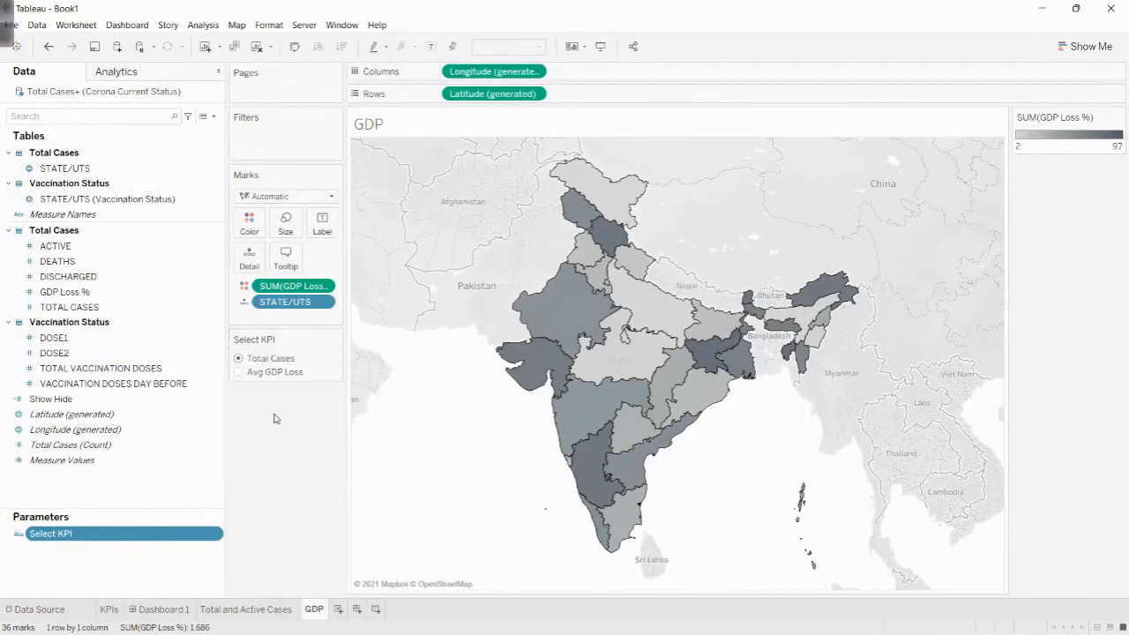
left_click(239, 372)
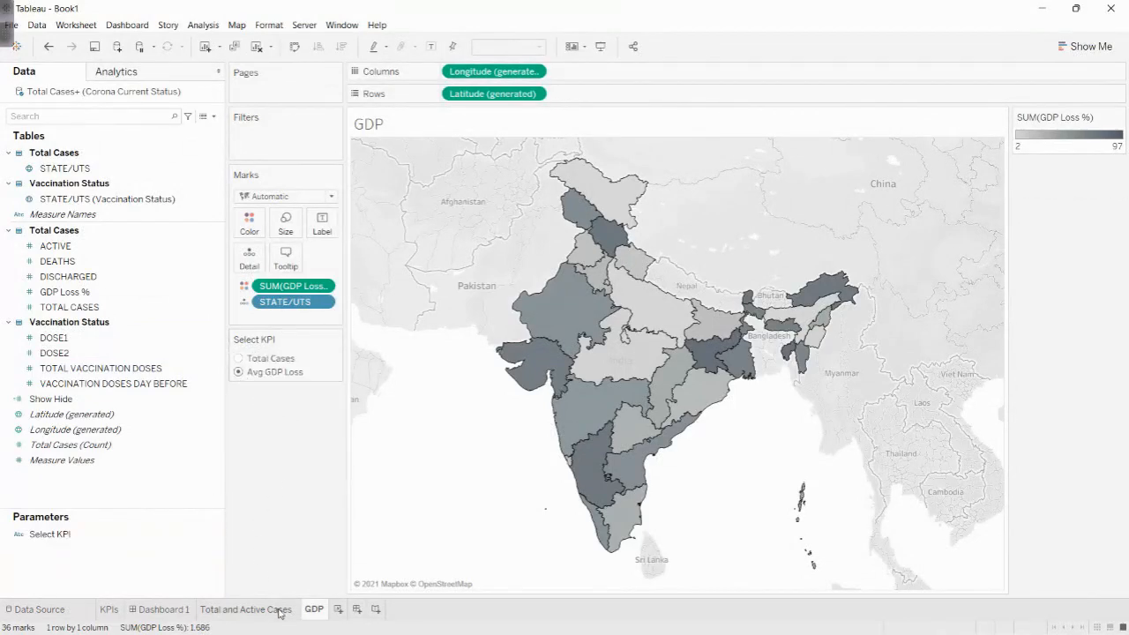
left_click(247, 609)
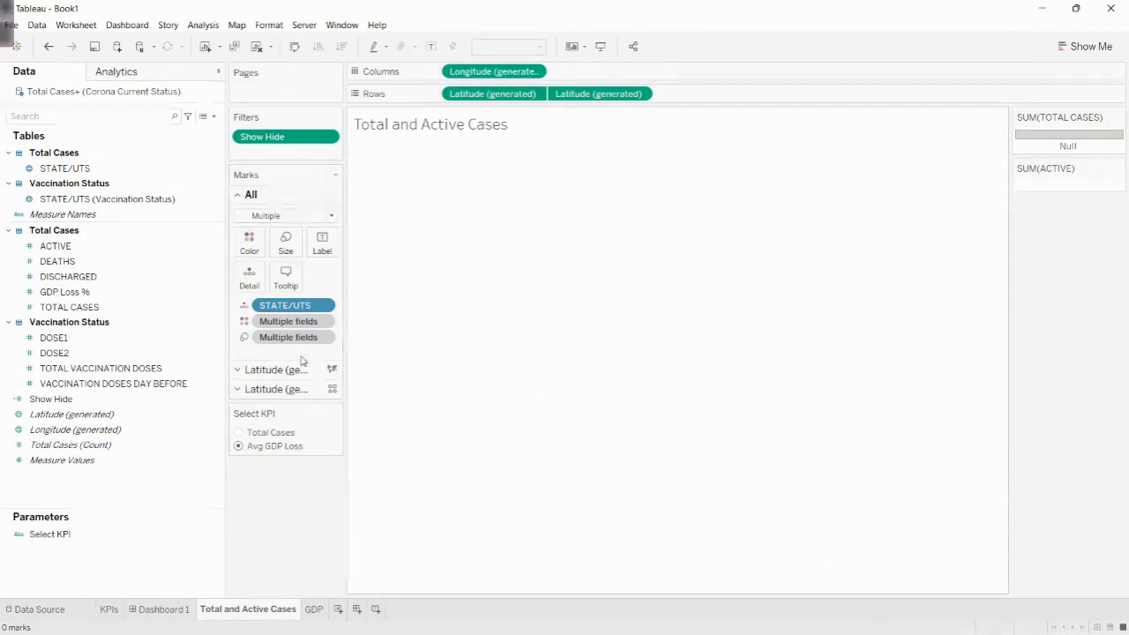
right_click(52, 399)
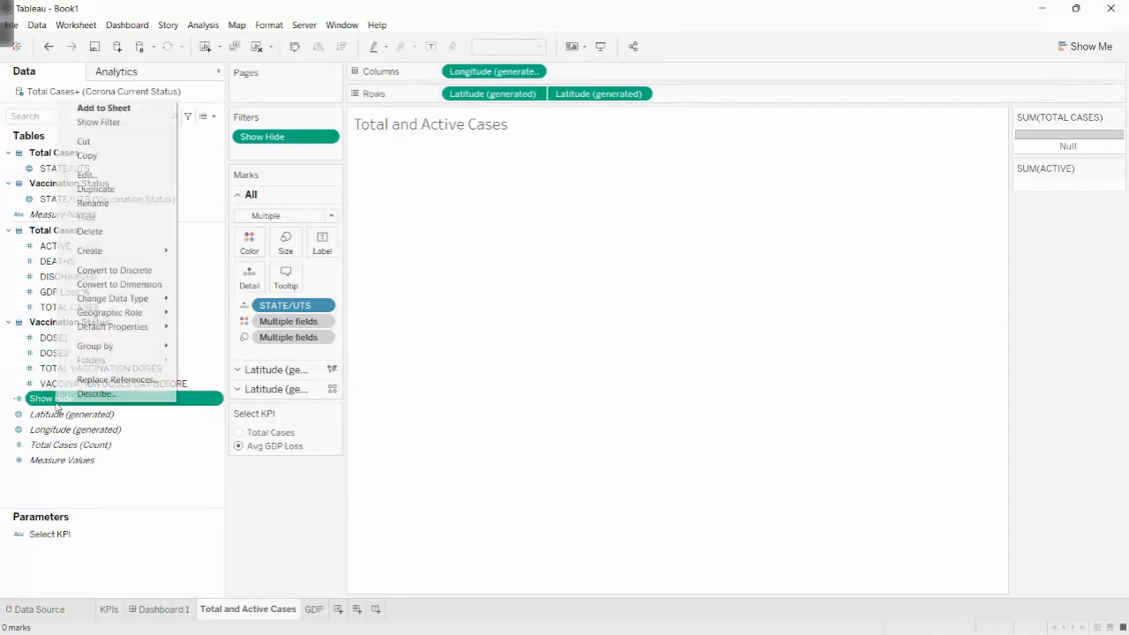
left_click(92, 188)
key("ctrl+z")
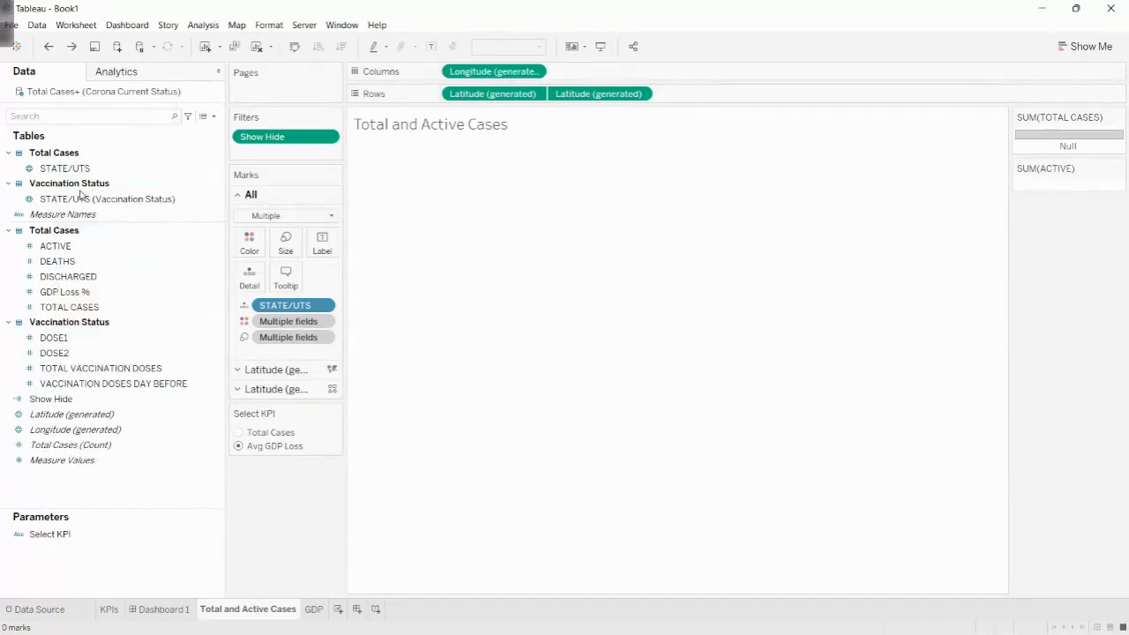
- Review the Show Hide formula and the range of its filter on the Total and Active Cases sheet
right_click(84, 399)
left_click(97, 170)
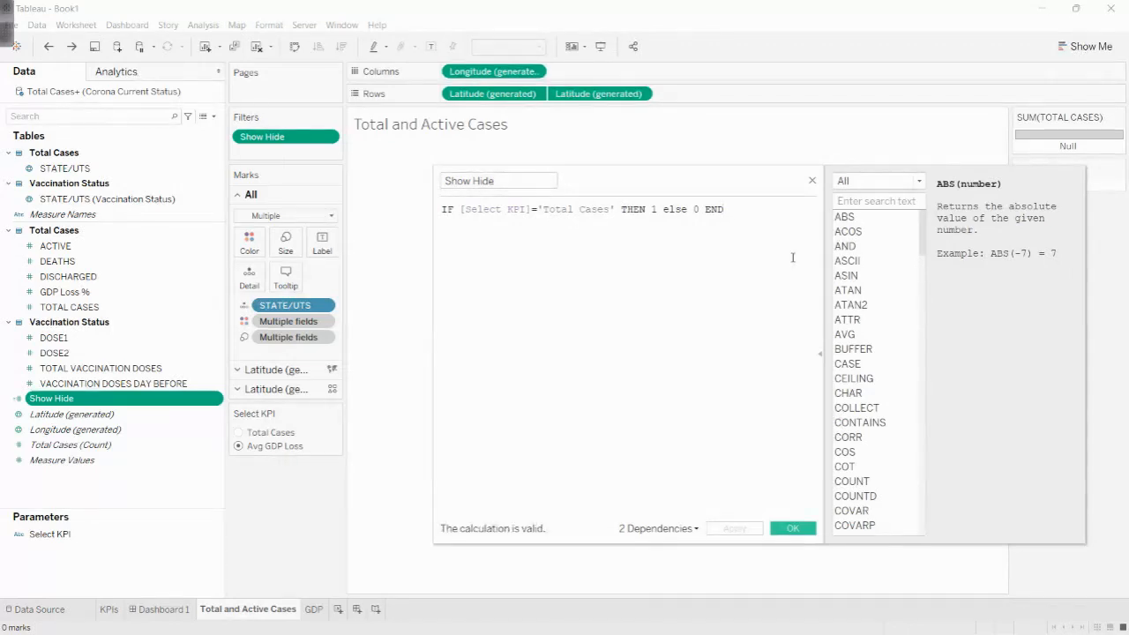
left_click(793, 528)
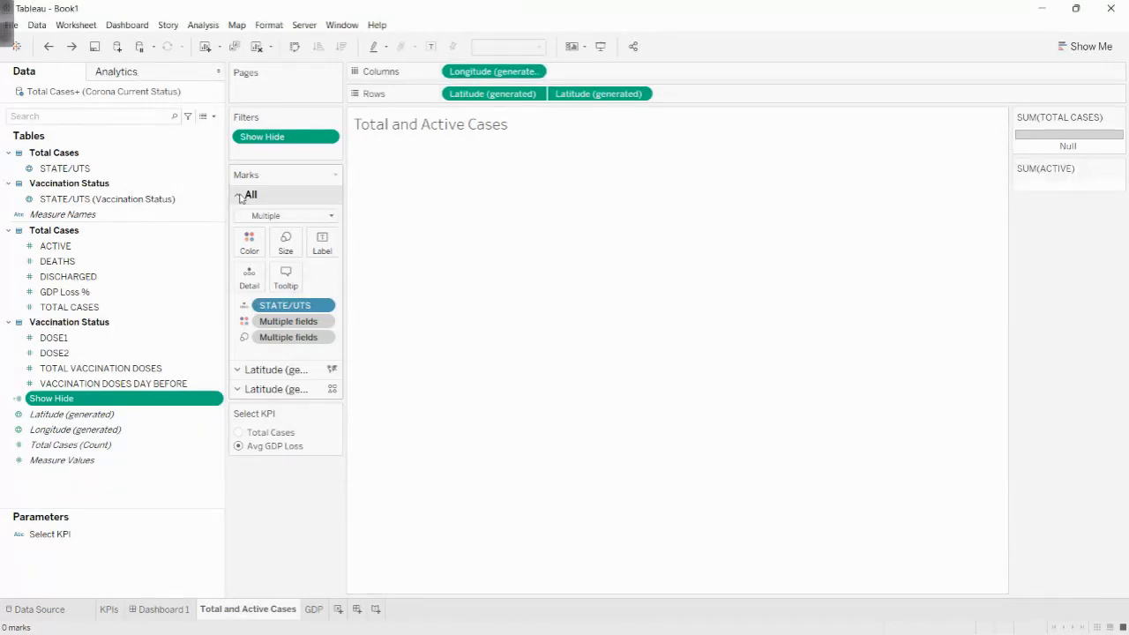
left_click(326, 138)
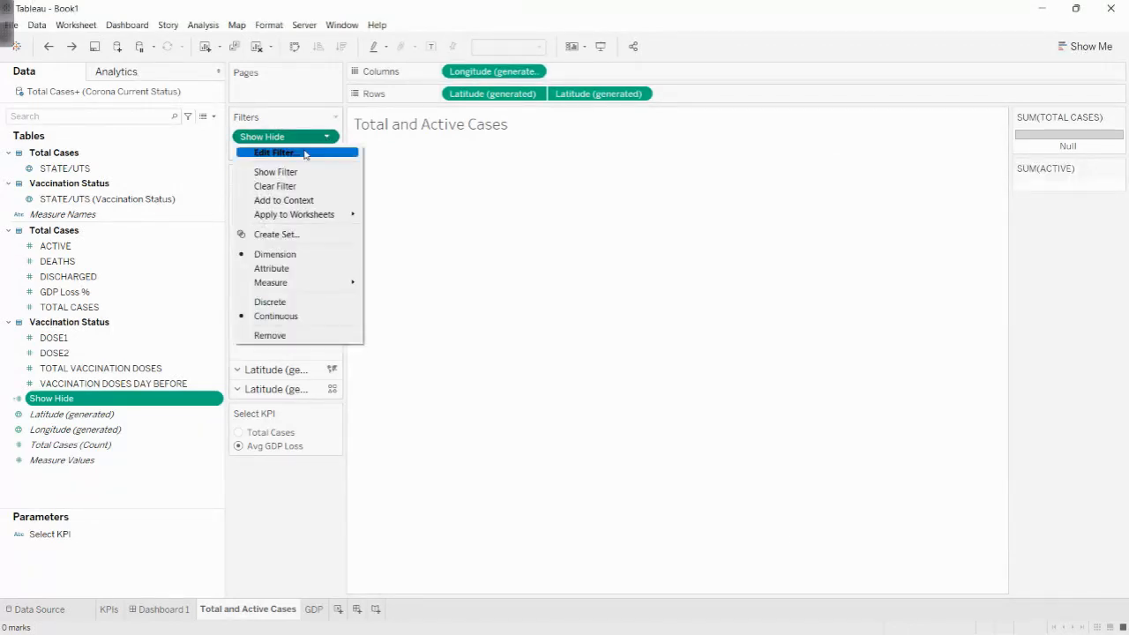
left_click(282, 151)
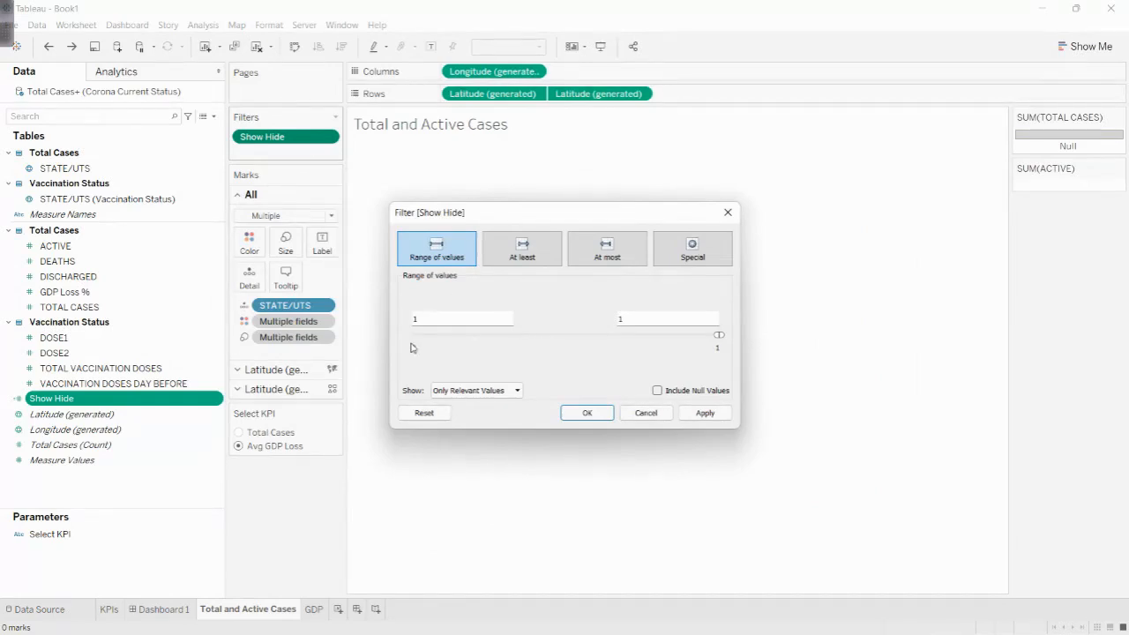
left_click(587, 413)
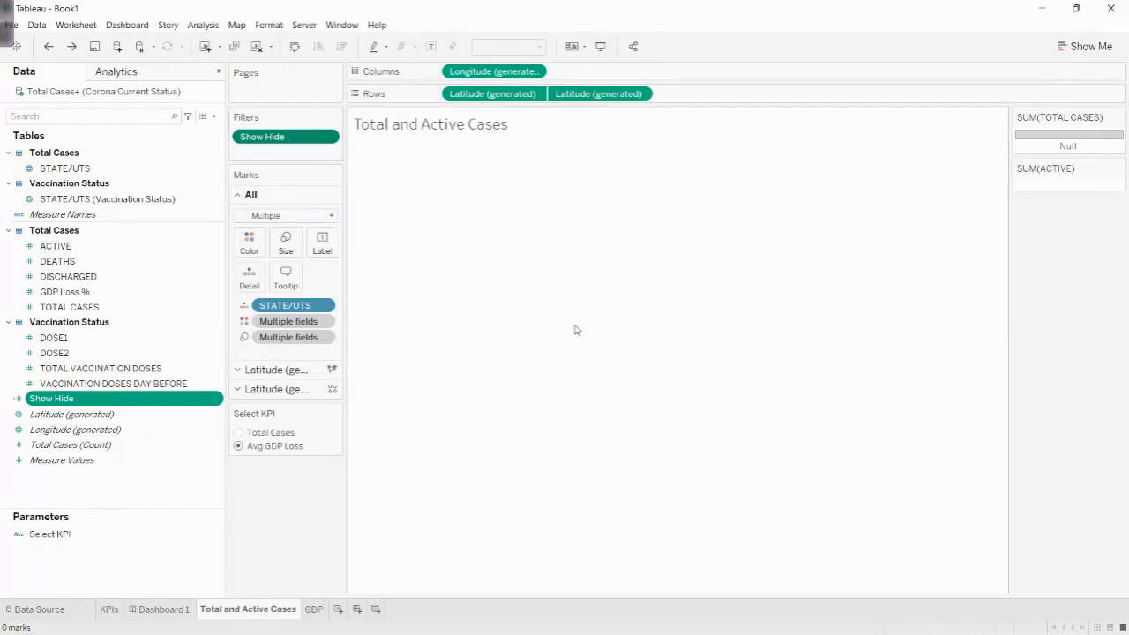
- Filter the GDP sheet by all values of Show Hide, keeping the range 0 to 0
left_click(313, 609)
left_click_drag(47, 401, 248, 139)
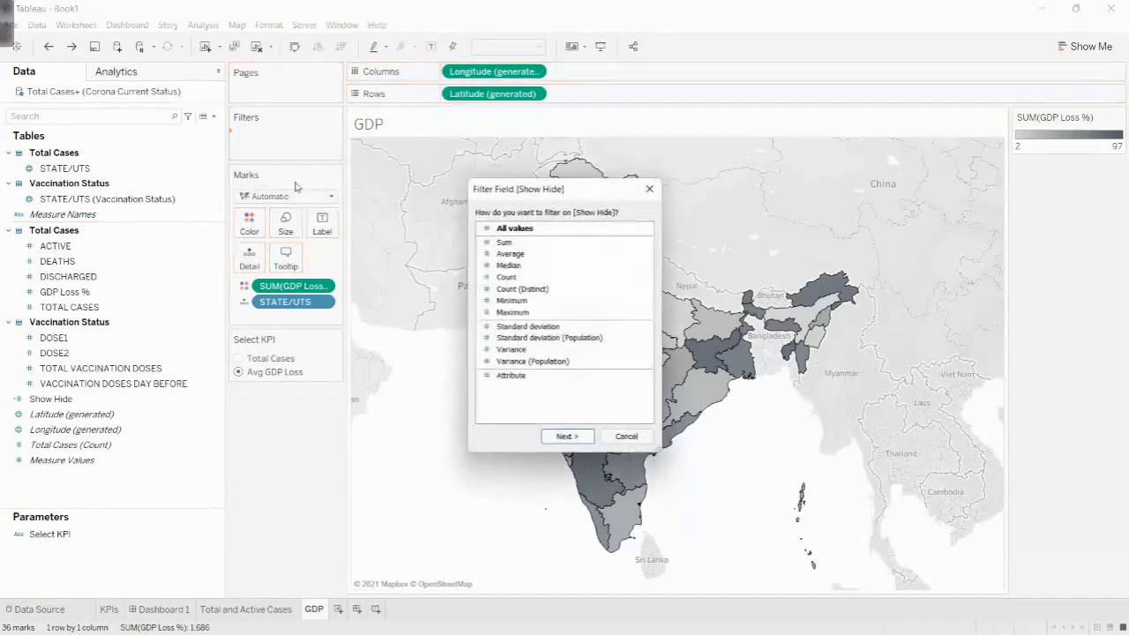
double_click(517, 230)
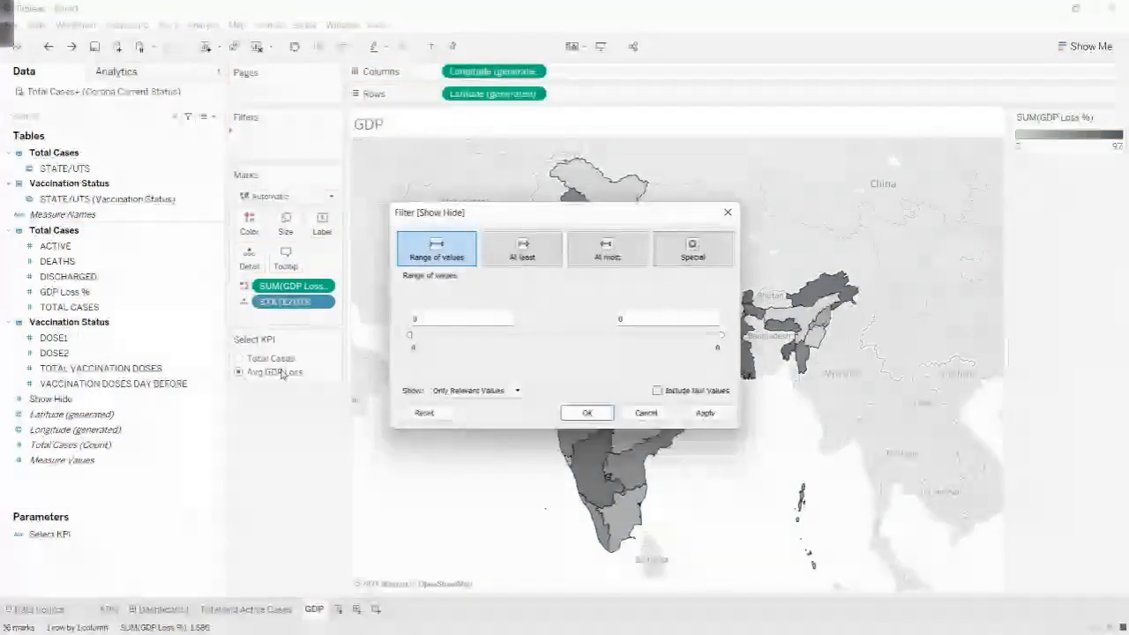
key("Return")
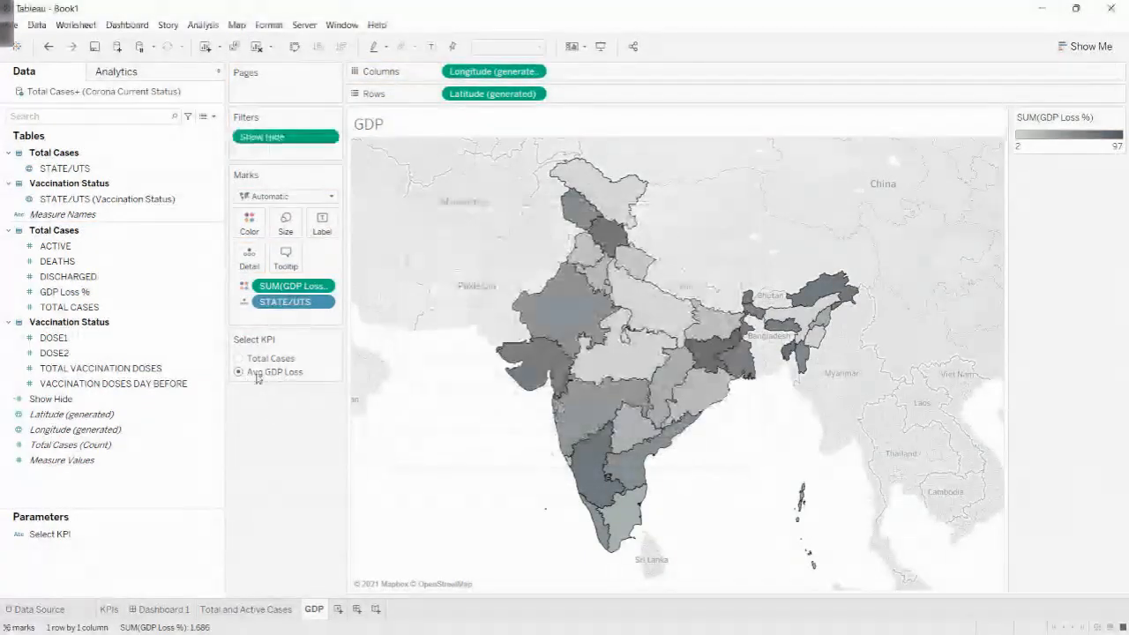
- Test the filters by choosing Total Cases on the GDP sheet and Avg GDP Loss on the Total and Active Cases sheet
left_click(238, 358)
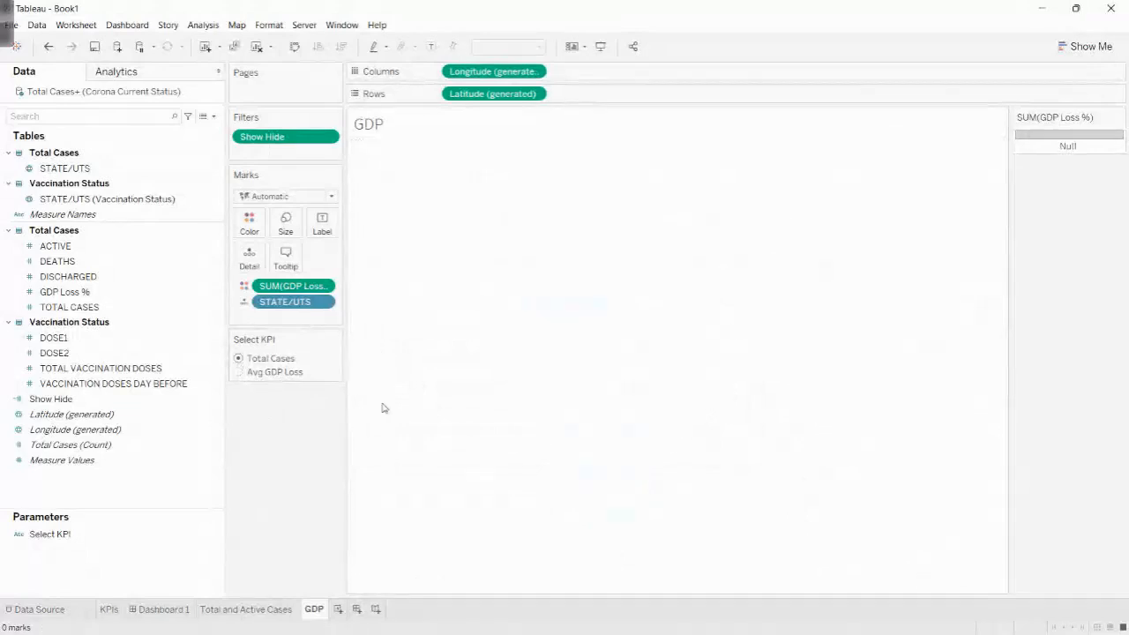
left_click(258, 608)
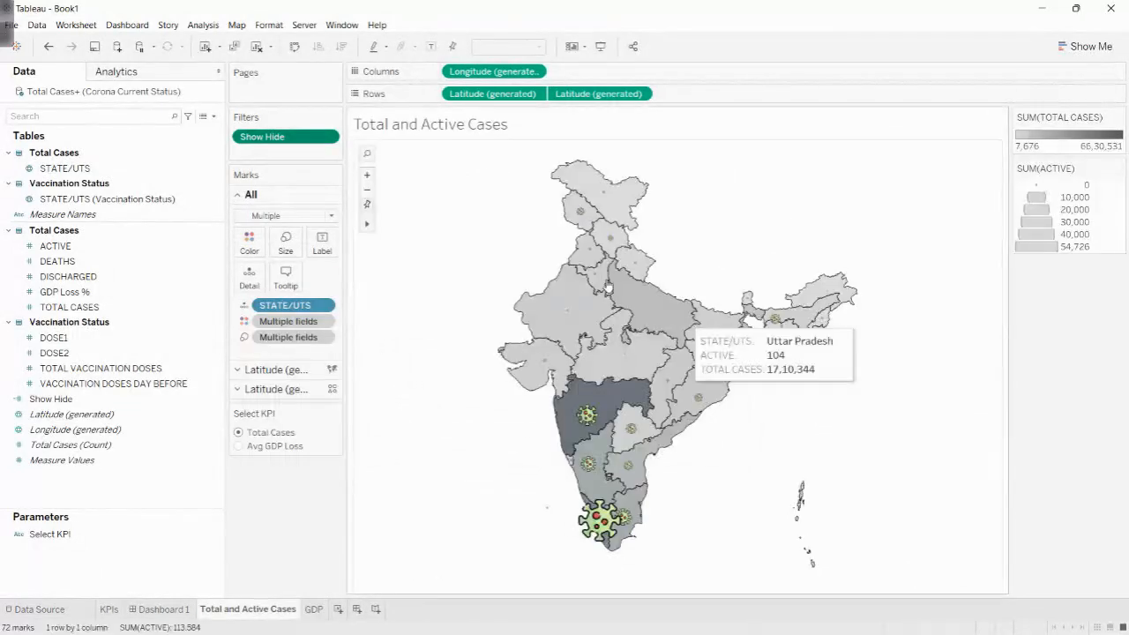
left_click(187, 369)
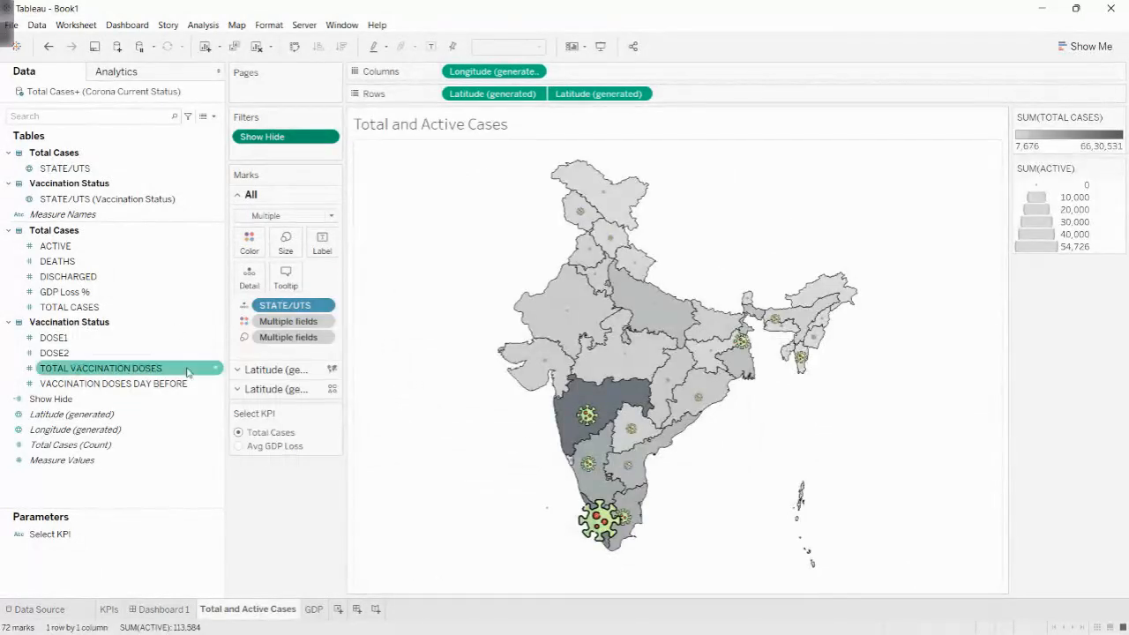
left_click(239, 447)
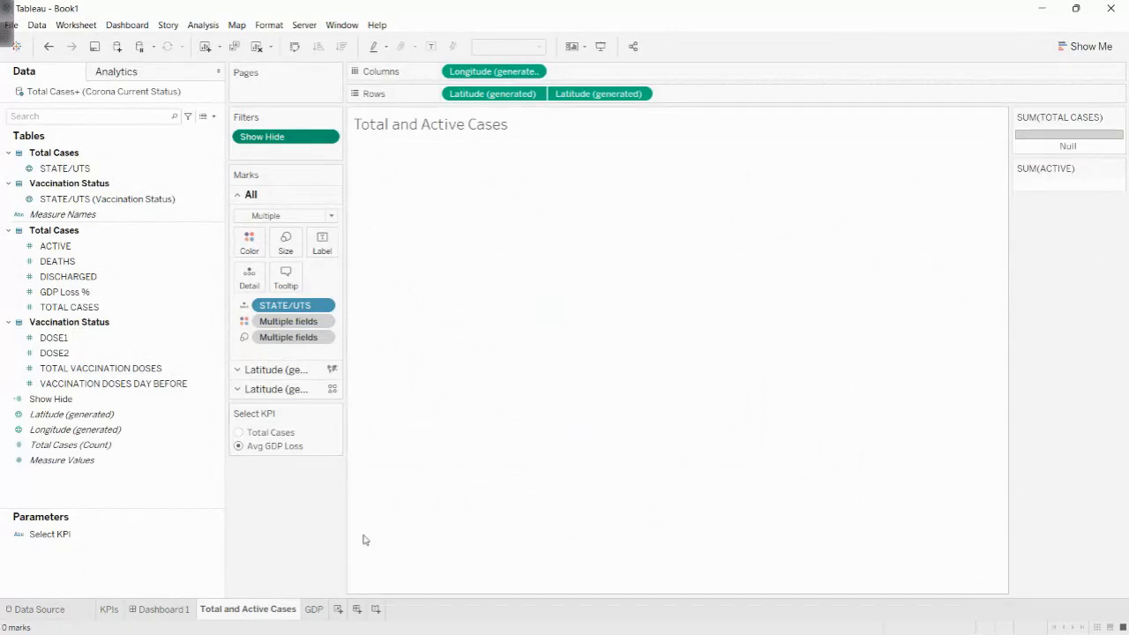
- Set the background map washout of the GDP sheet to 100% and close the map layer settings
left_click(314, 608)
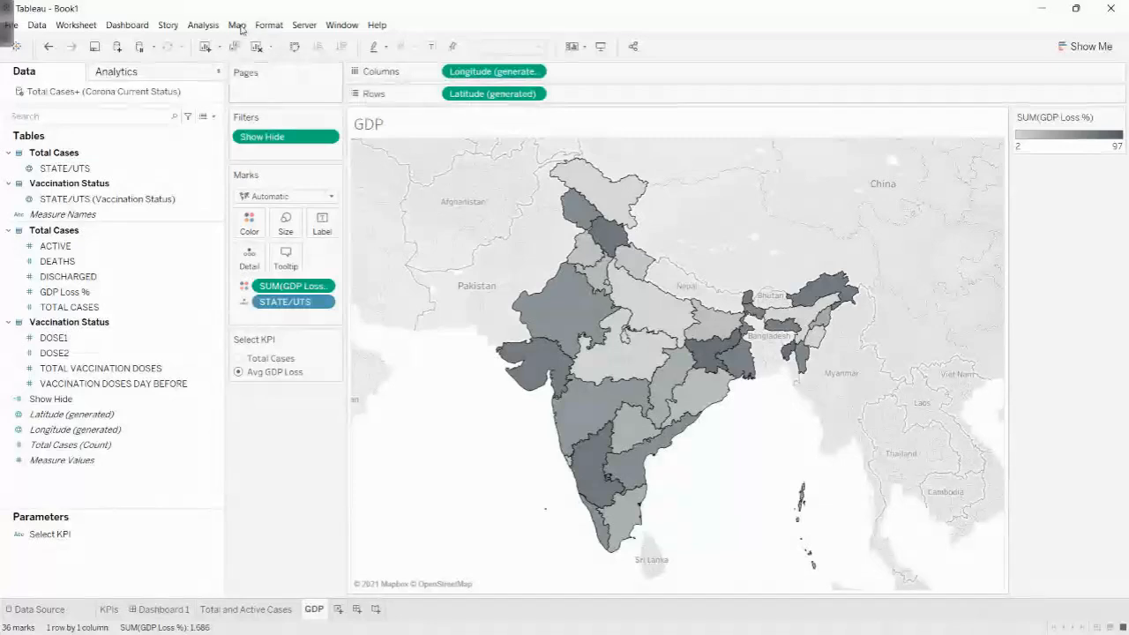
left_click(237, 24)
left_click(269, 117)
left_click_drag(59, 138, 180, 138)
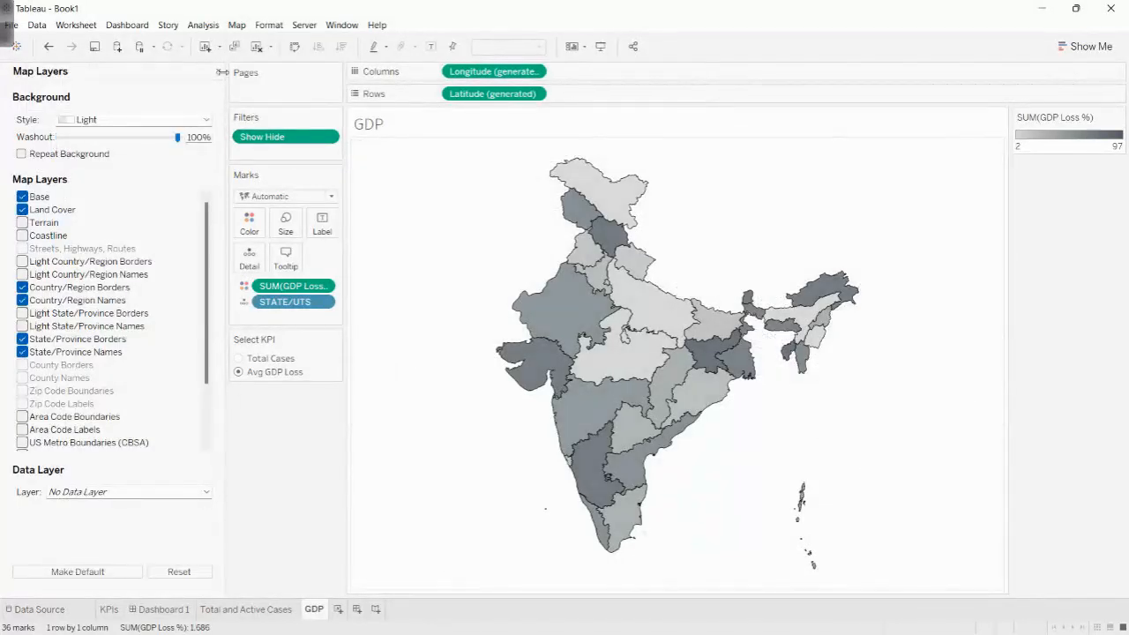
left_click(218, 72)
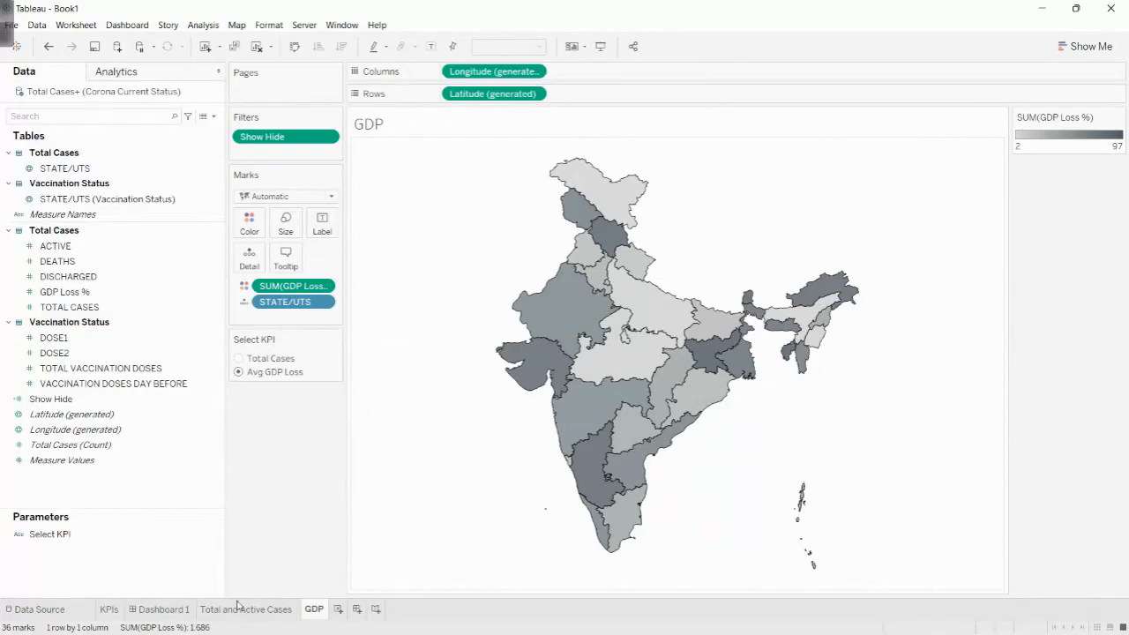
- Test the map swap on Dashboard 1 by setting Select KPI to Total Cases and back to Avg GDP Loss
left_click(157, 609)
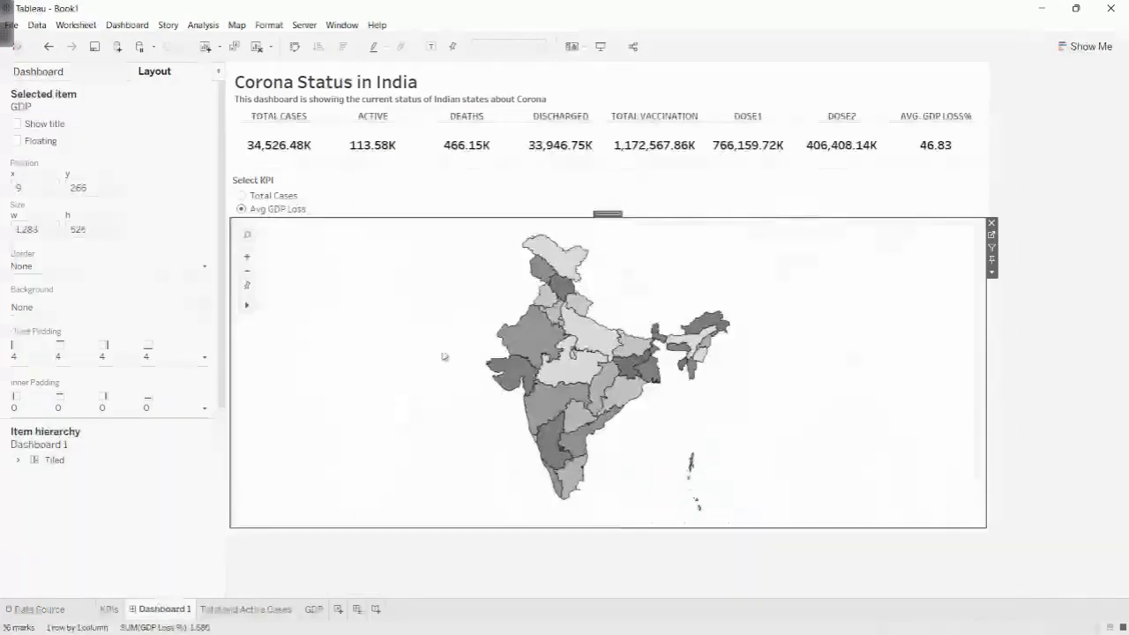
left_click(242, 197)
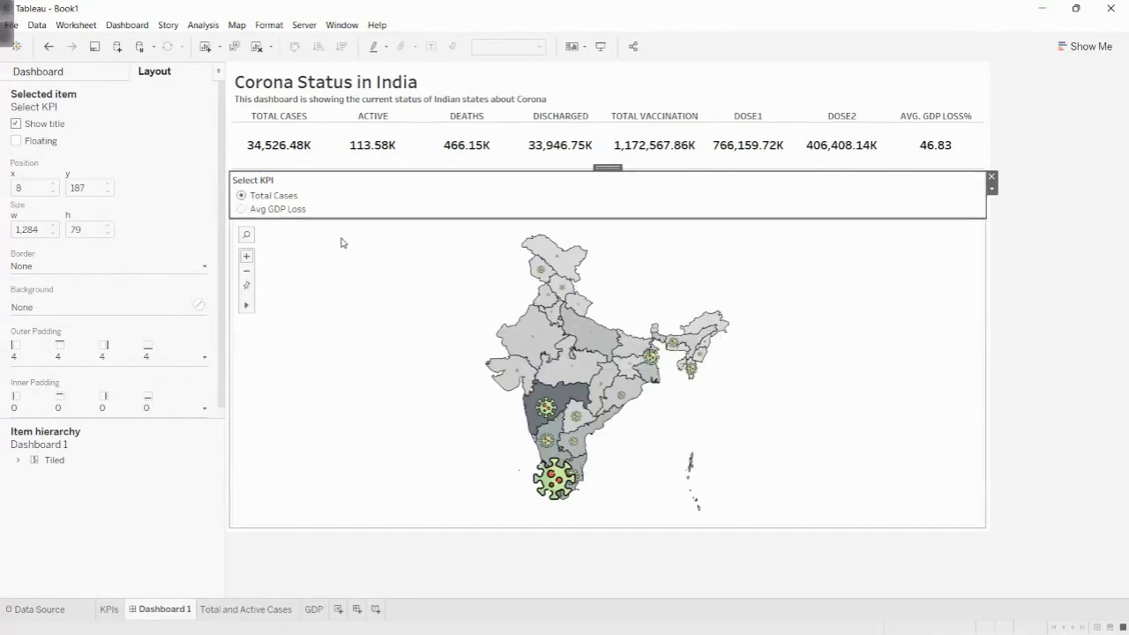
left_click(241, 210)
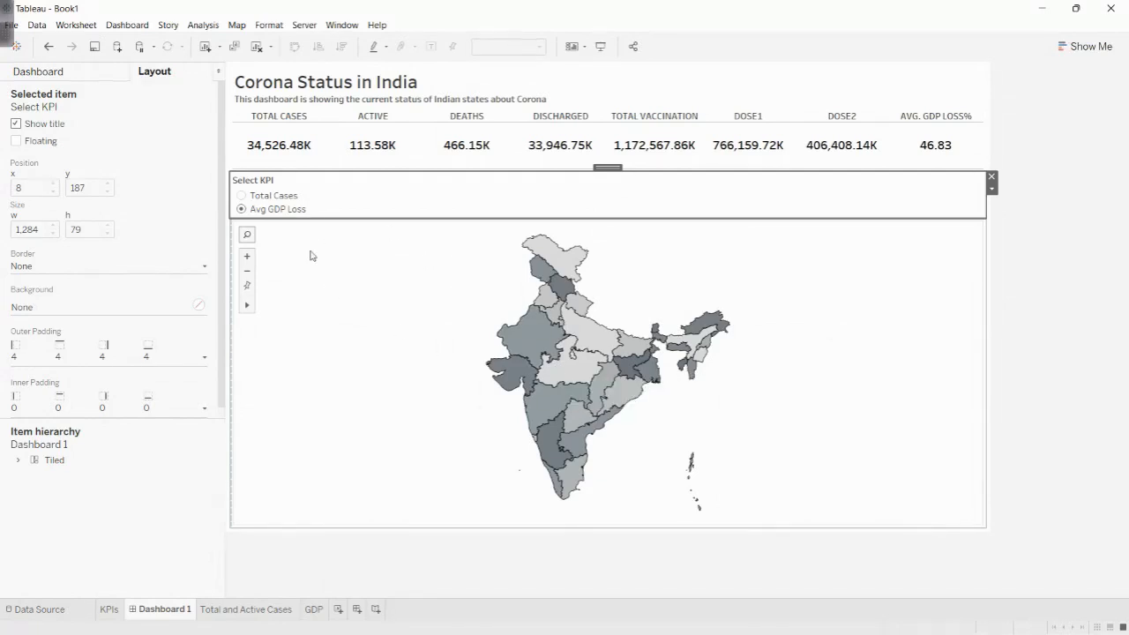
- Recheck the map swap on Dashboard 1 by switching Select KPI to Total Cases and back to Avg GDP Loss
left_click(241, 196)
left_click(243, 211)
- Create a new worksheet with a scatter plot of TOTAL CASES against DEATHS, detailed by the STATE/UTS field from Total Cases
left_click(340, 609)
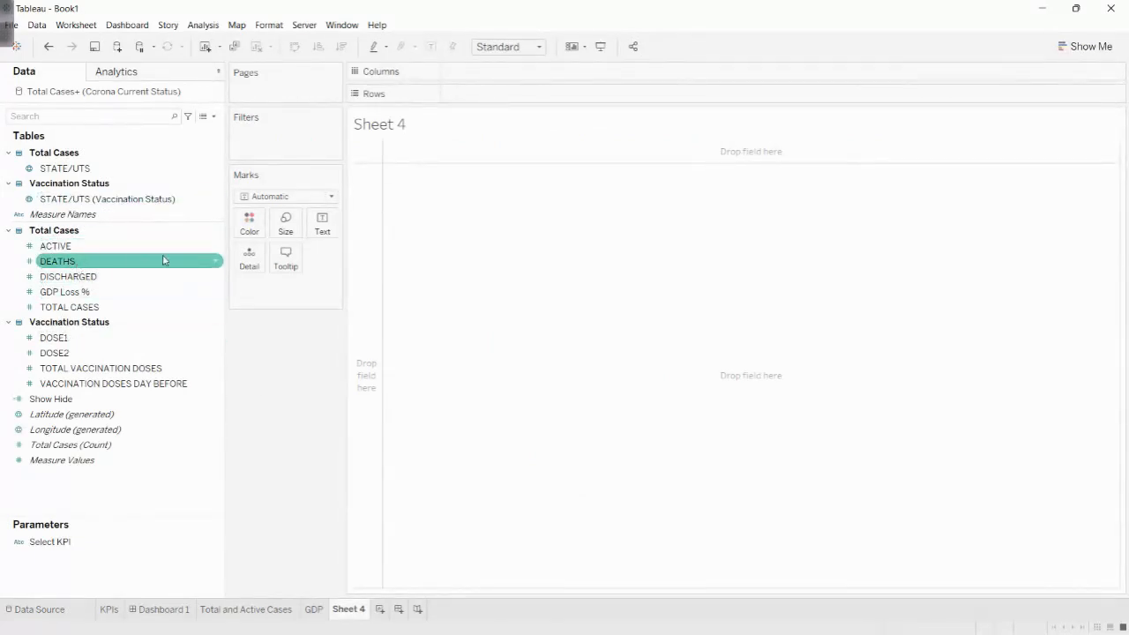
double_click(66, 307)
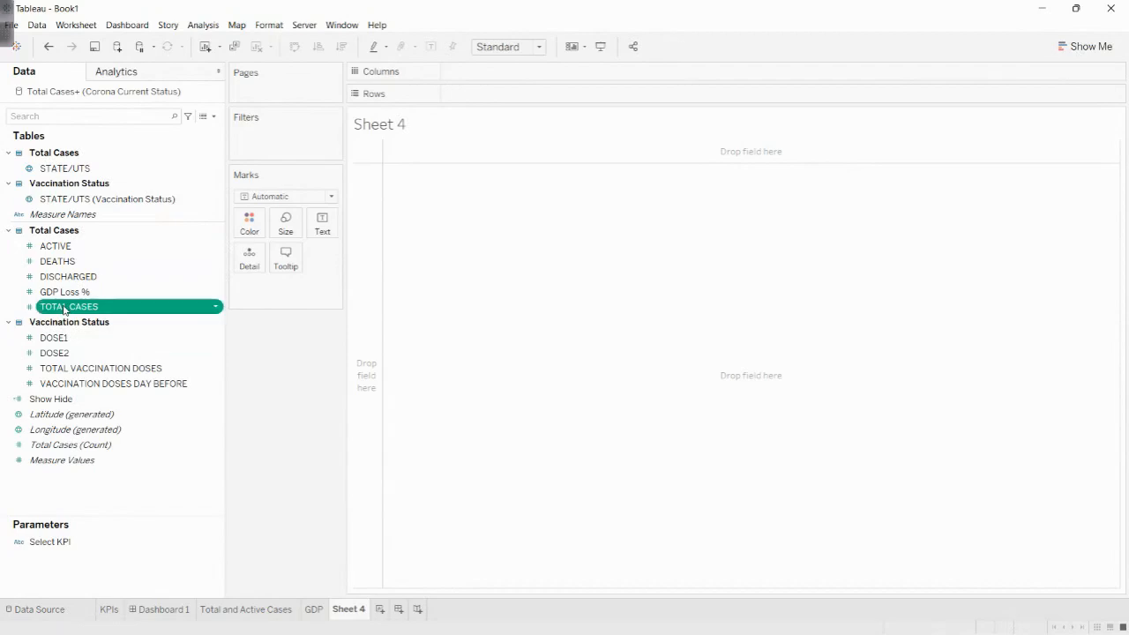
double_click(58, 261)
left_click_drag(65, 168, 264, 256)
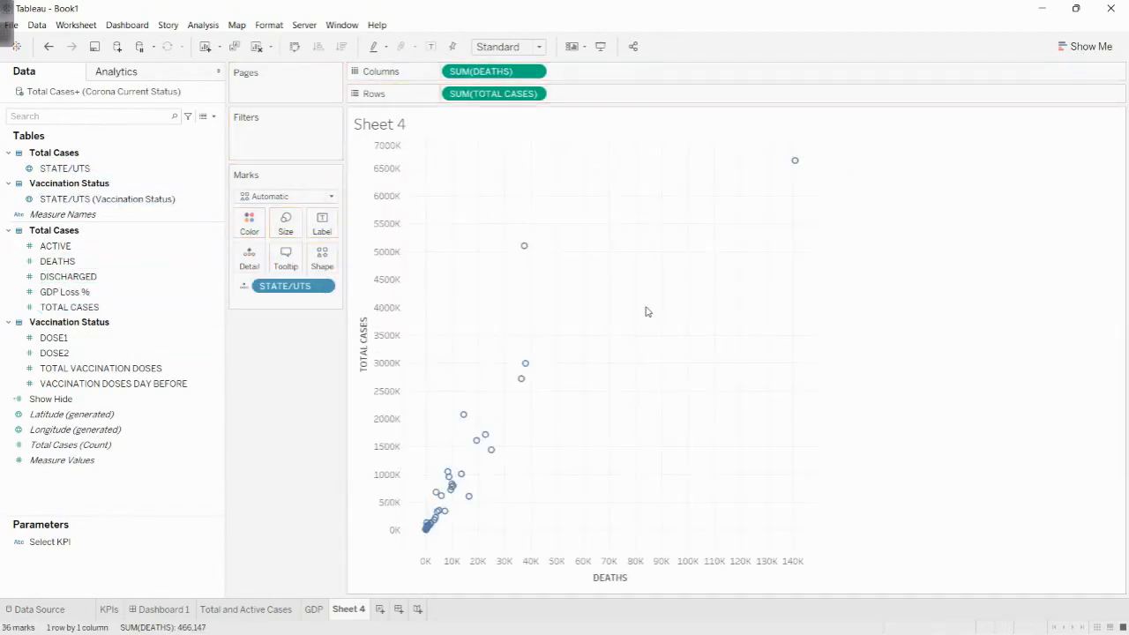
mouse_move(796, 164)
- Change the scatter plot marks to filled circles and enlarge them slightly
left_click(322, 256)
left_click(316, 312)
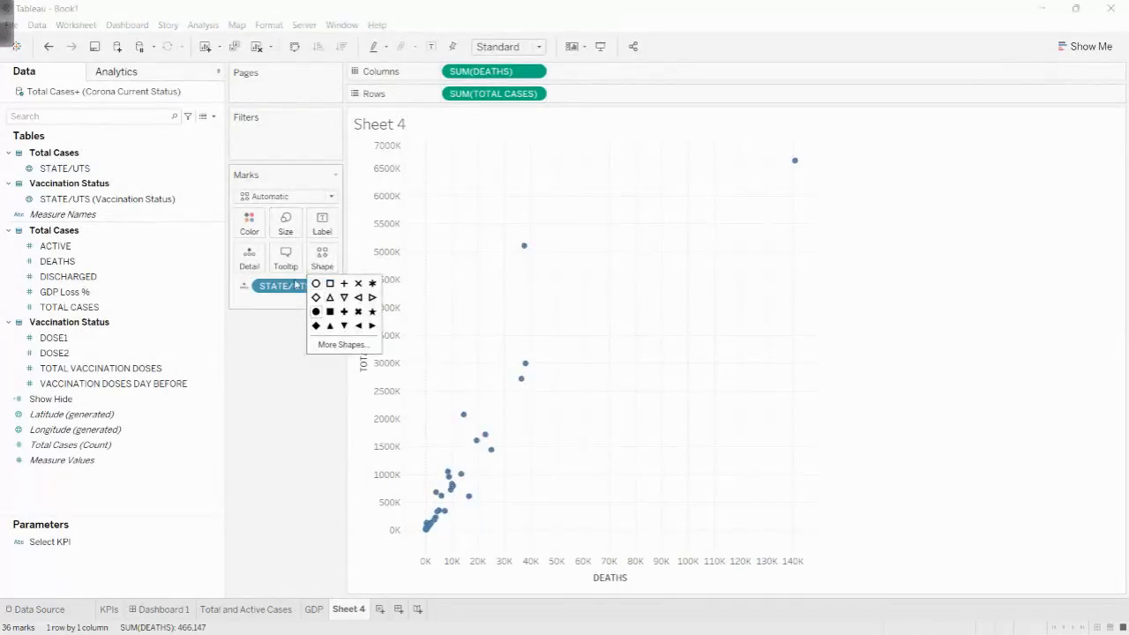
left_click(285, 224)
left_click_drag(306, 256, 318, 256)
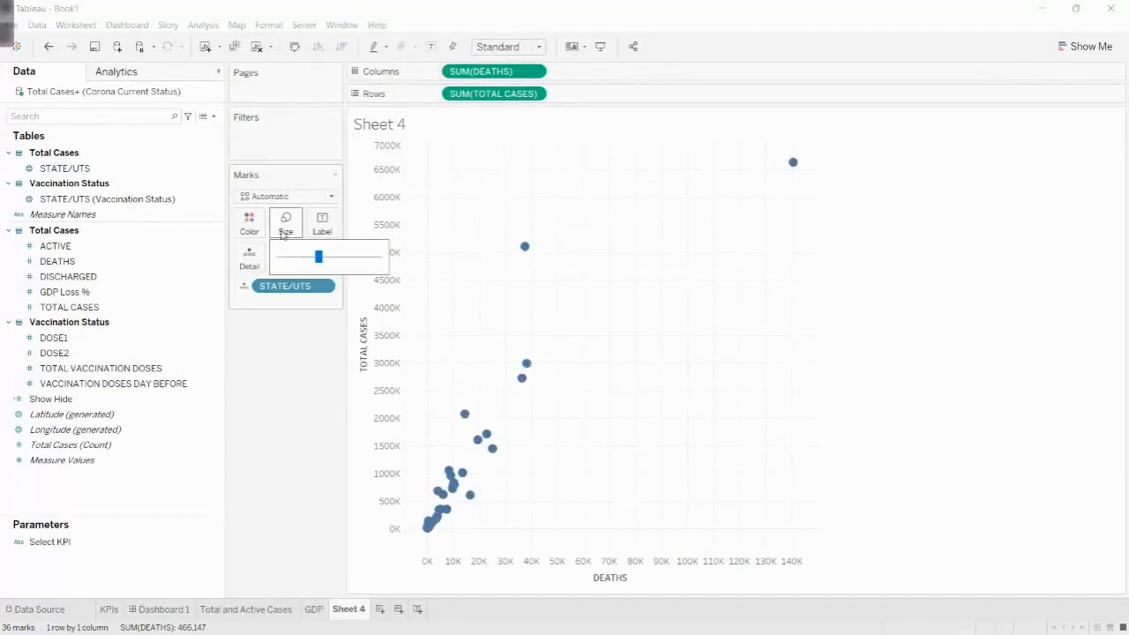
- Assign the green virus icon from the MyShapes palette as the shape of the scatter plot marks
left_click(322, 256)
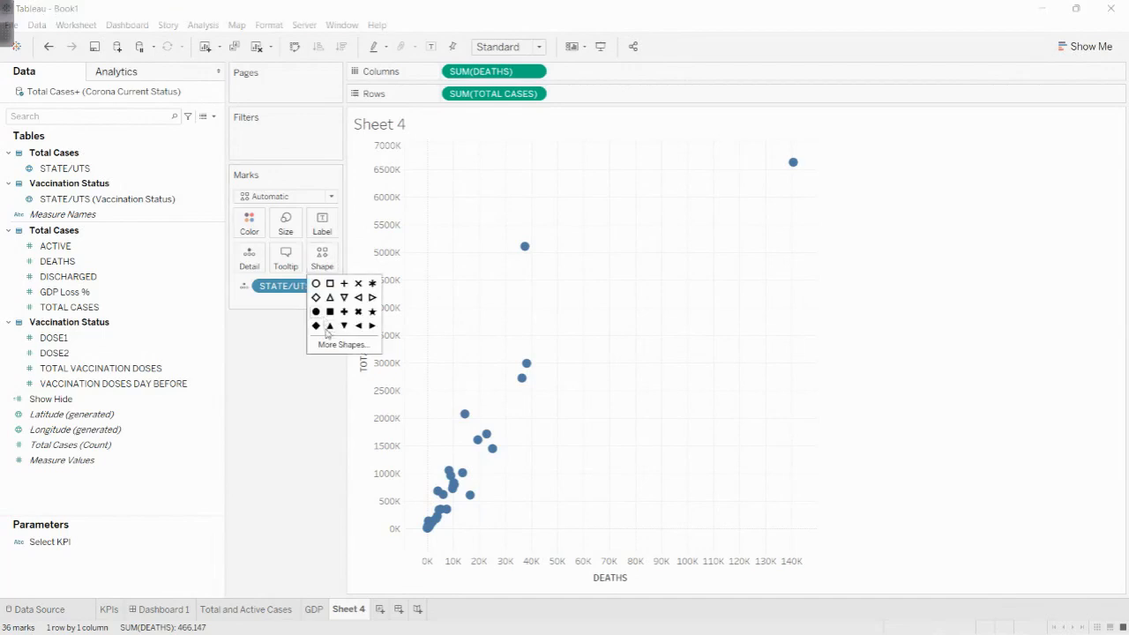
left_click(331, 344)
left_click(587, 228)
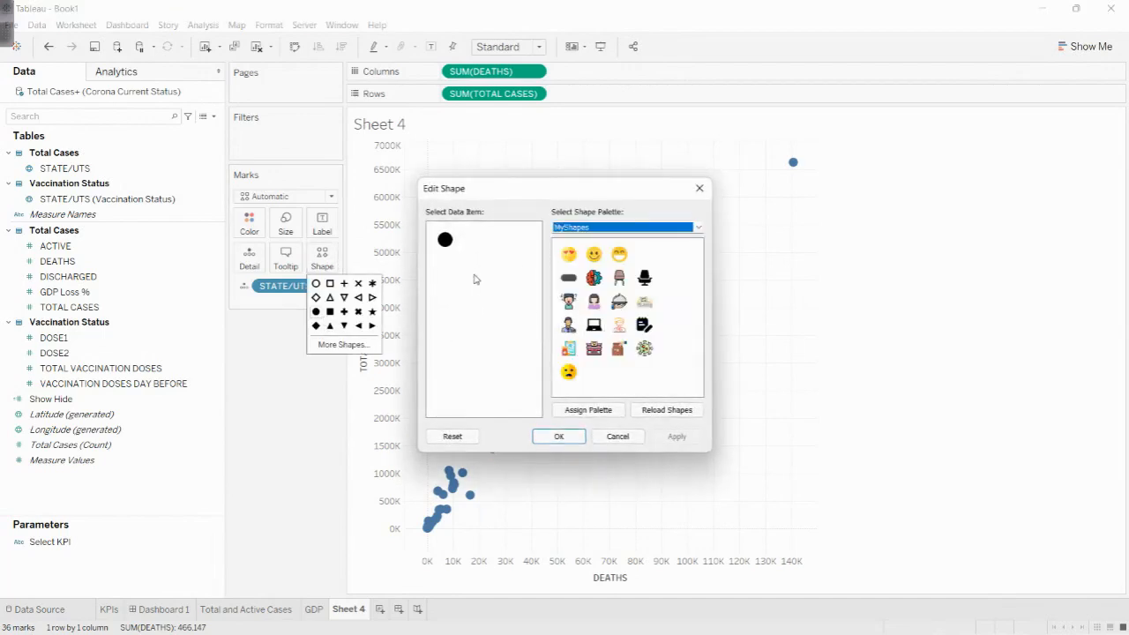
left_click(446, 240)
left_click(644, 349)
left_click(559, 436)
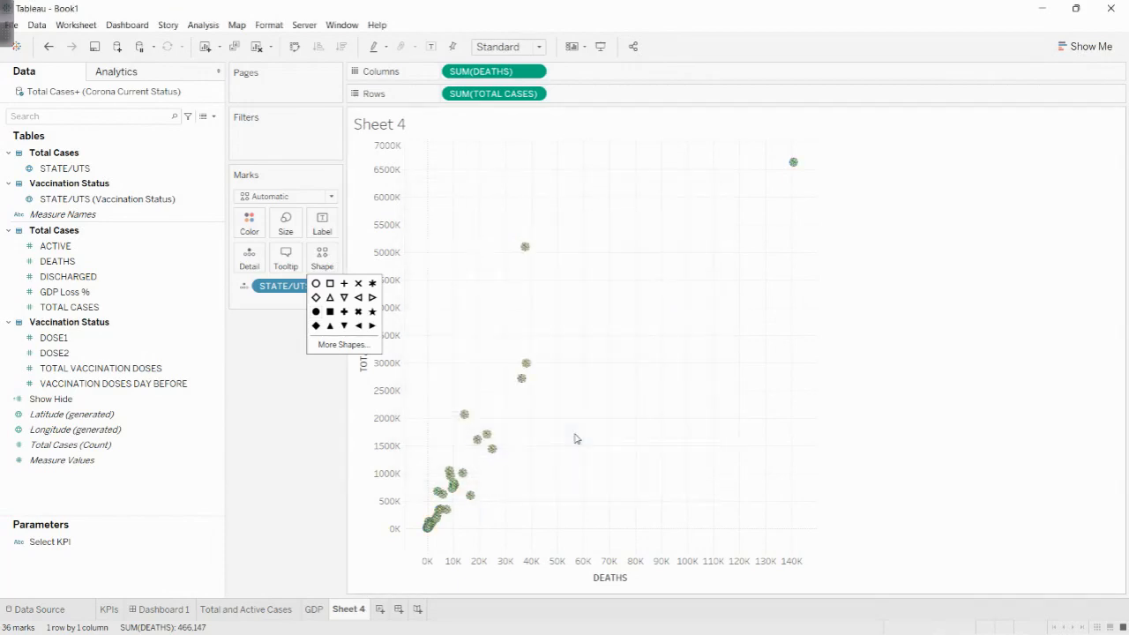
left_click(277, 393)
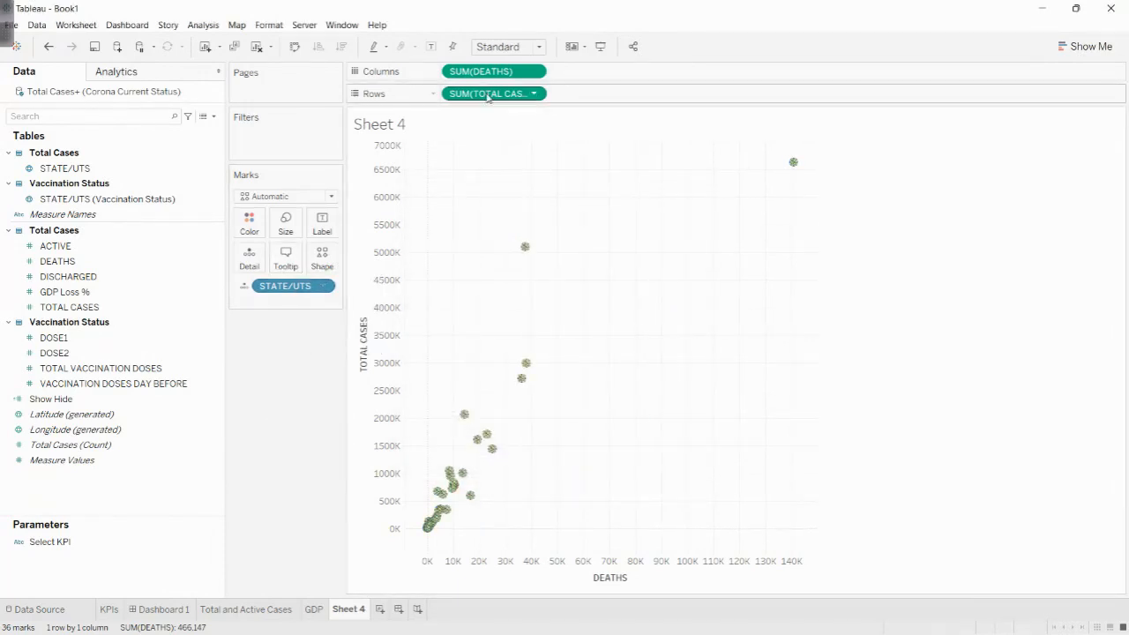
- Size the virus marks by SUM(DEATHS) and enlarge their overall size to well above the midpoint
left_click_drag(489, 72, 286, 227)
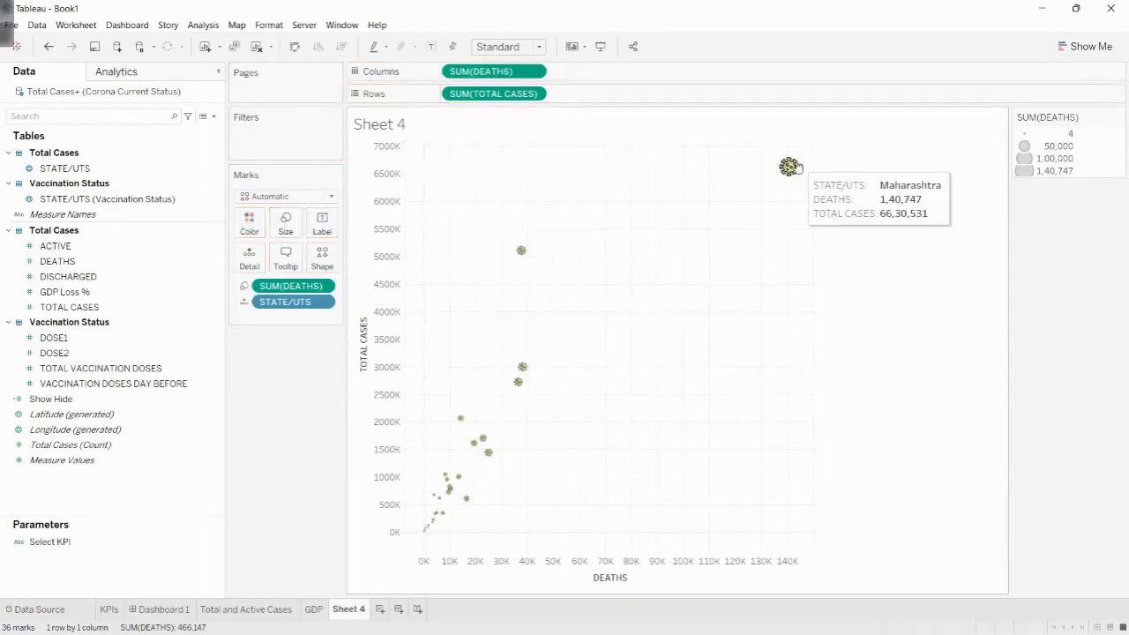
left_click(289, 227)
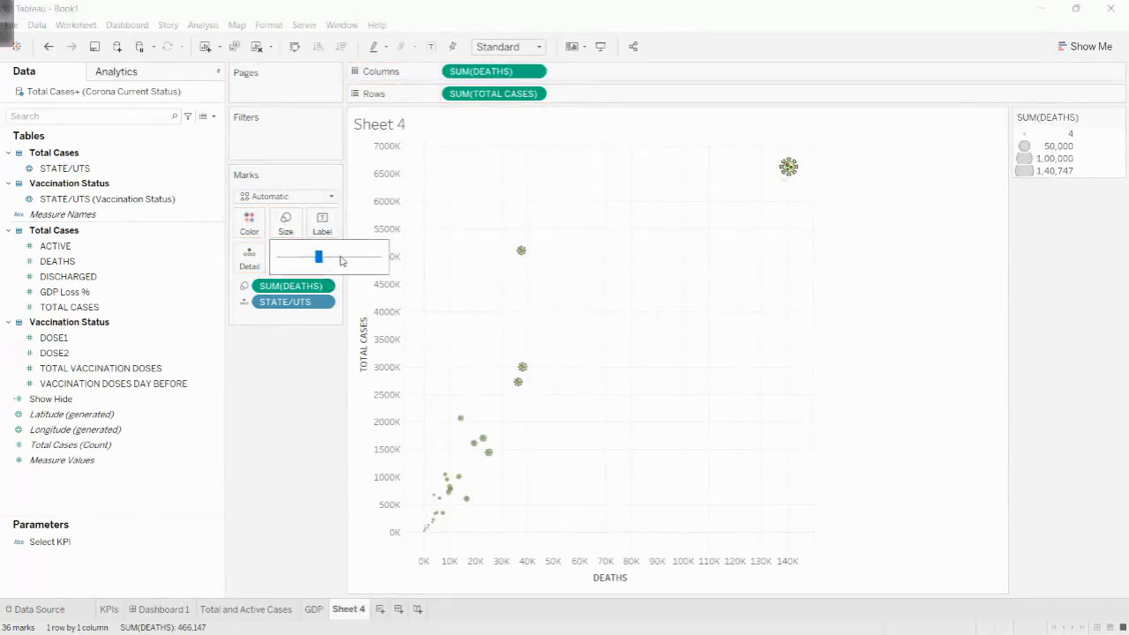
left_click(343, 258)
left_click(356, 260)
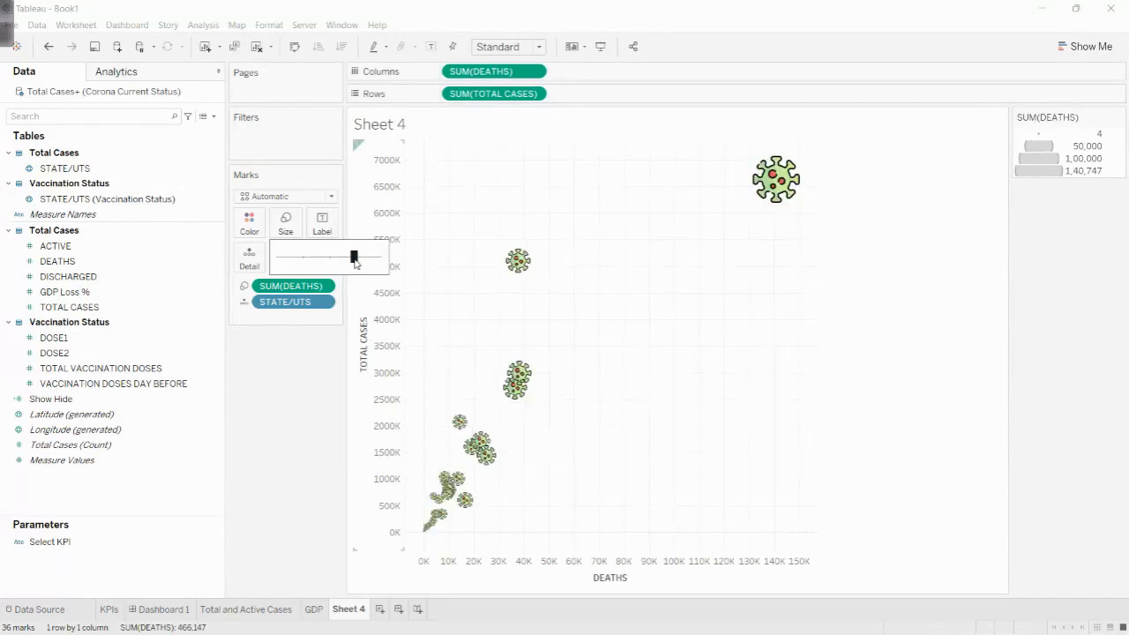
left_click(349, 264)
left_click(305, 456)
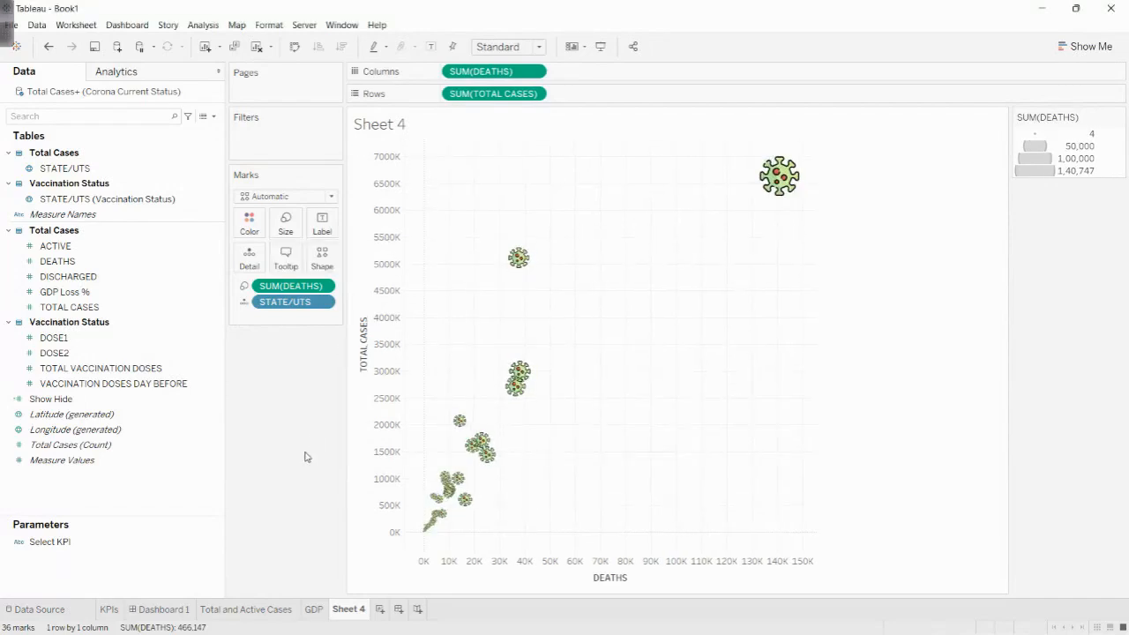
- Rename Sheet 4 as Comparison
left_click(349, 612)
type("Comparison")
key("Return")
- Add a horizontal container beside the map on Dashboard 1 and place the Comparison sheet there
left_click(188, 611)
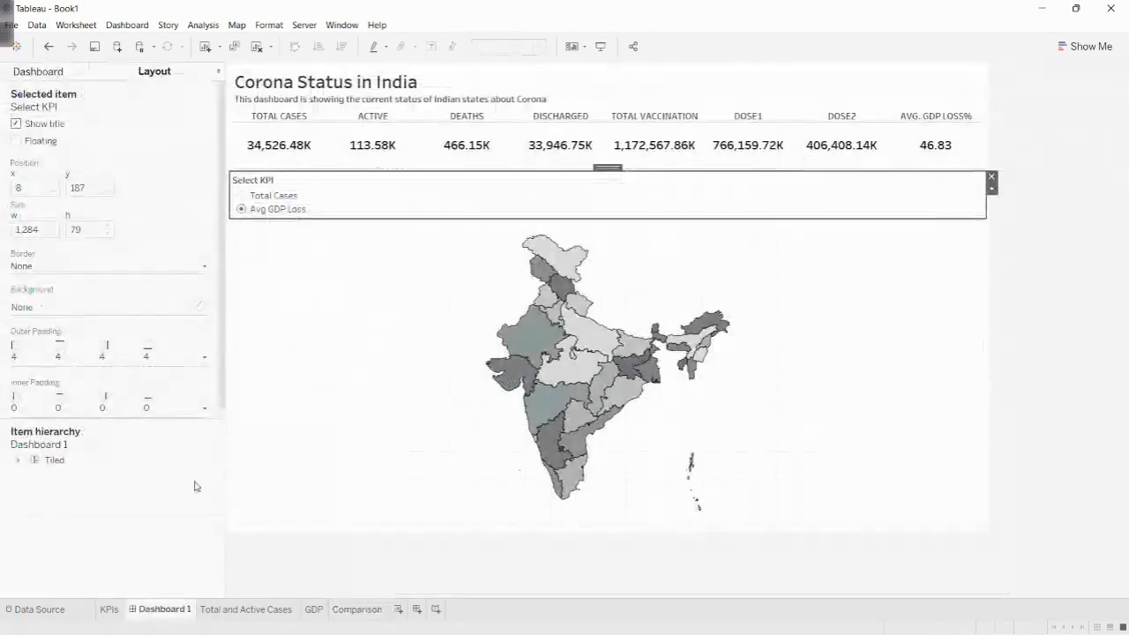
left_click(74, 78)
left_click_drag(53, 262, 70, 441)
left_click_drag(34, 476, 878, 404)
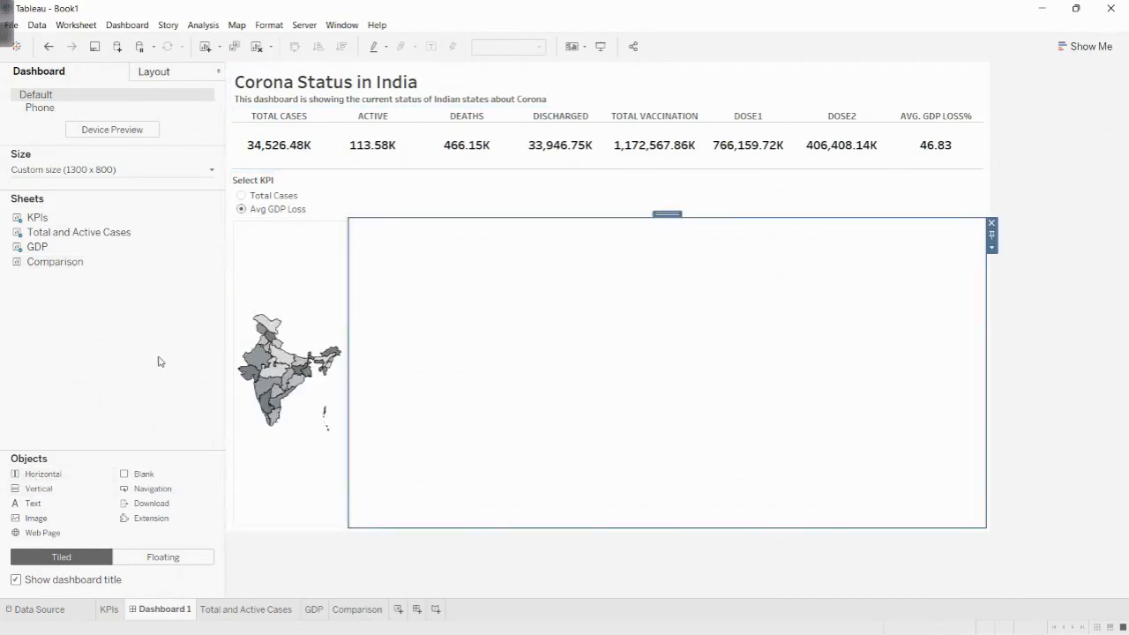
left_click_drag(36, 261, 403, 365)
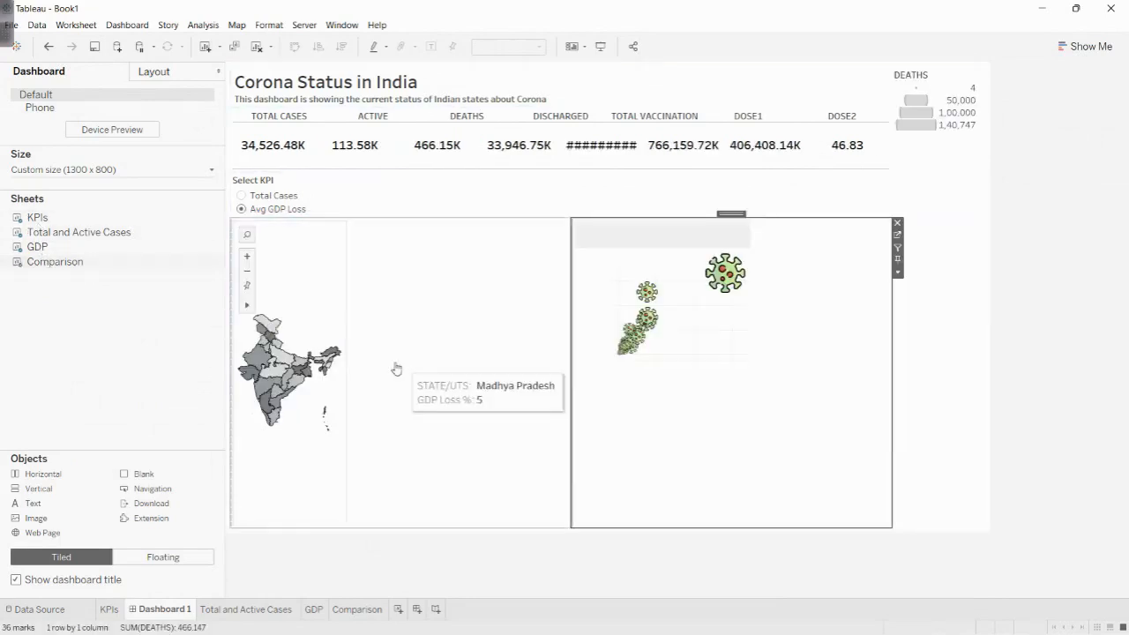
- Remove the DEATHS size legend from the dashboard and widen the map area beside the Comparison chart
left_click(960, 99)
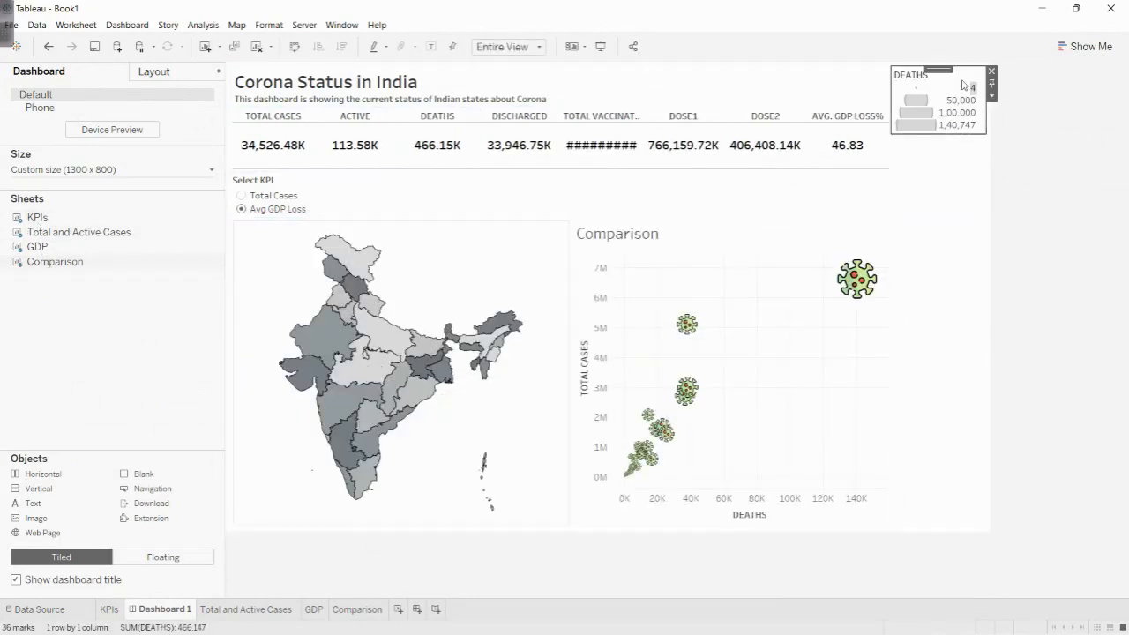
left_click(989, 78)
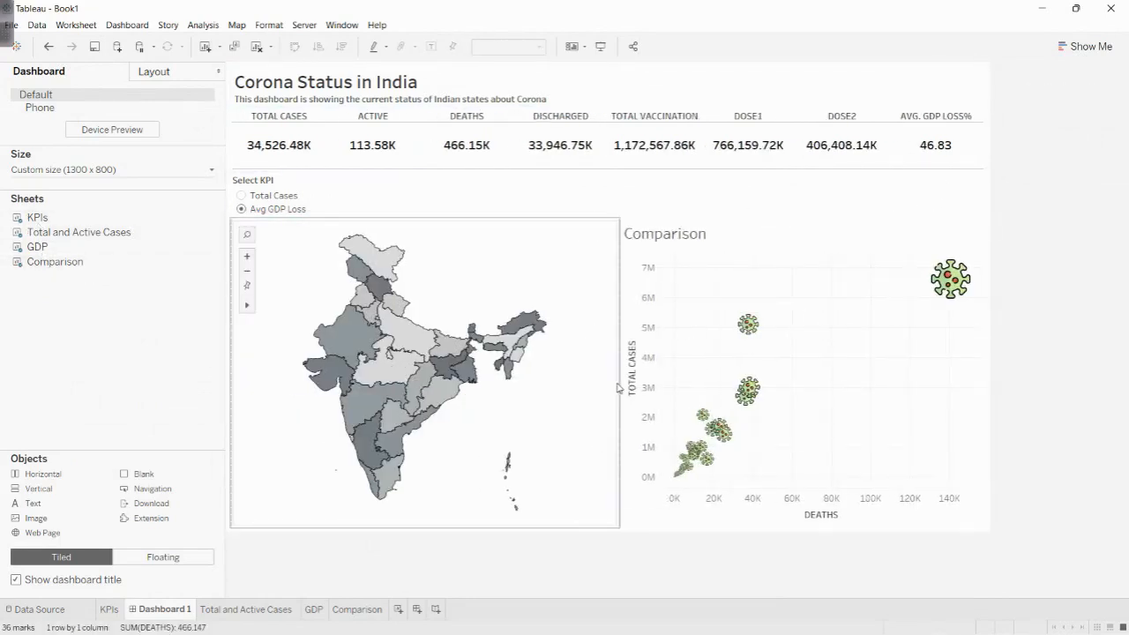
left_click_drag(630, 387, 681, 388)
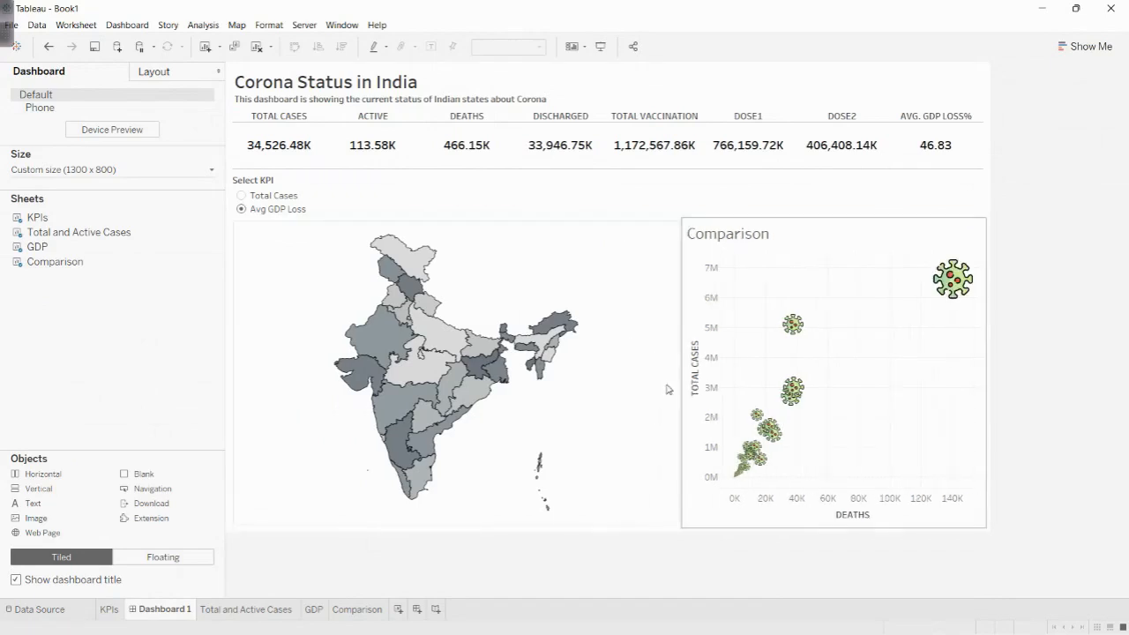
- Try removing the empty sheet area that appears with Select KPI at Total Cases, and undo the Comparison sheet placement
left_click(241, 195)
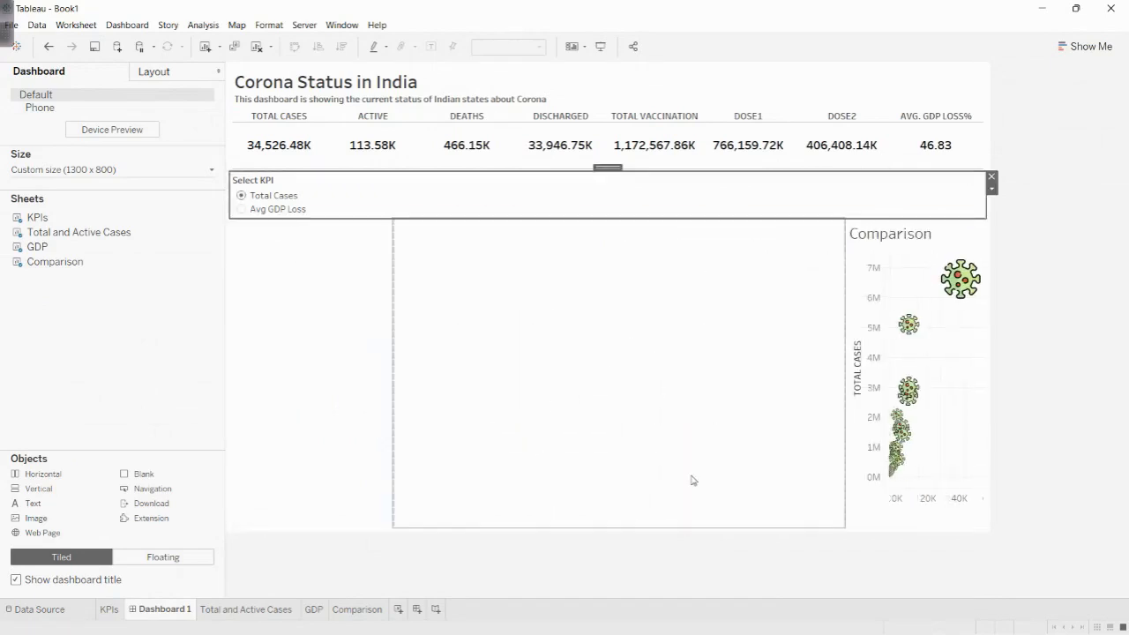
left_click(611, 424)
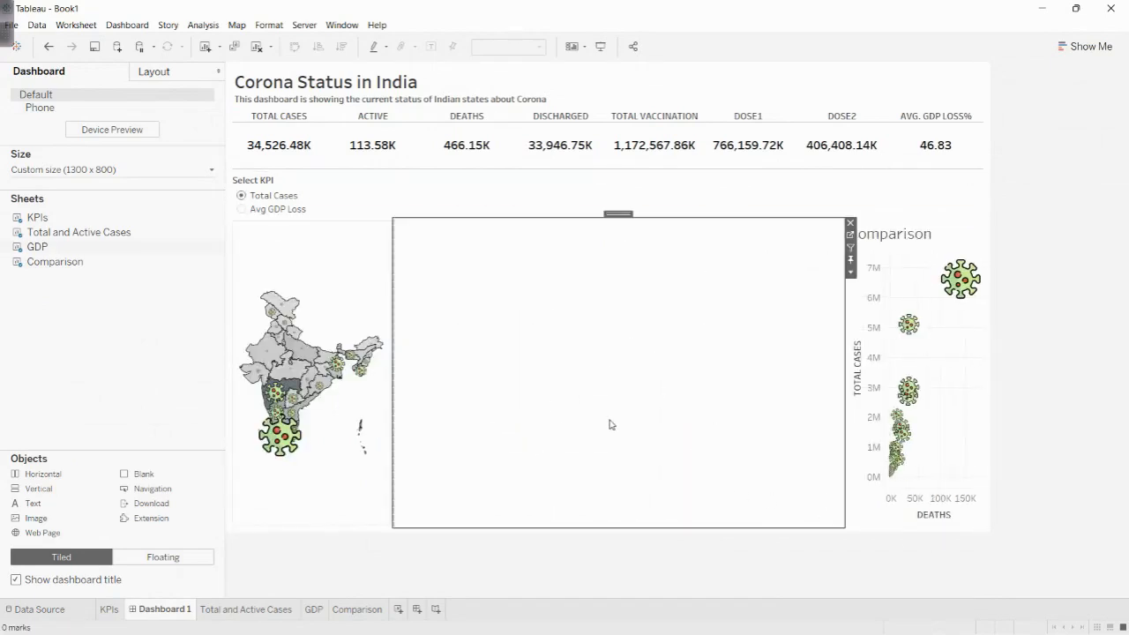
left_click(849, 224)
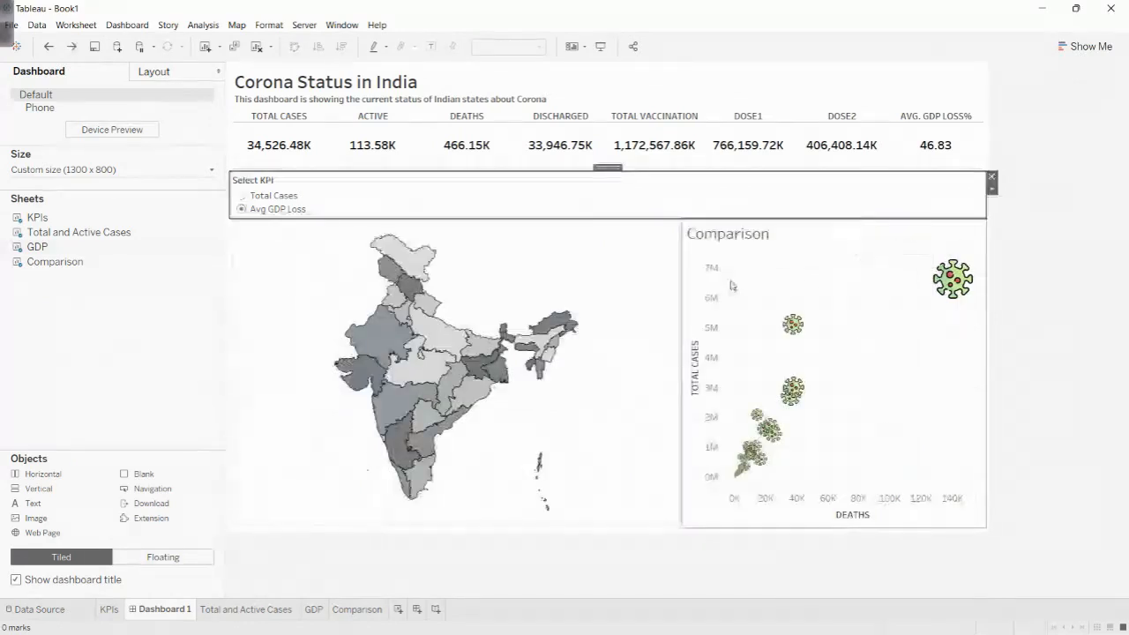
left_click(240, 199)
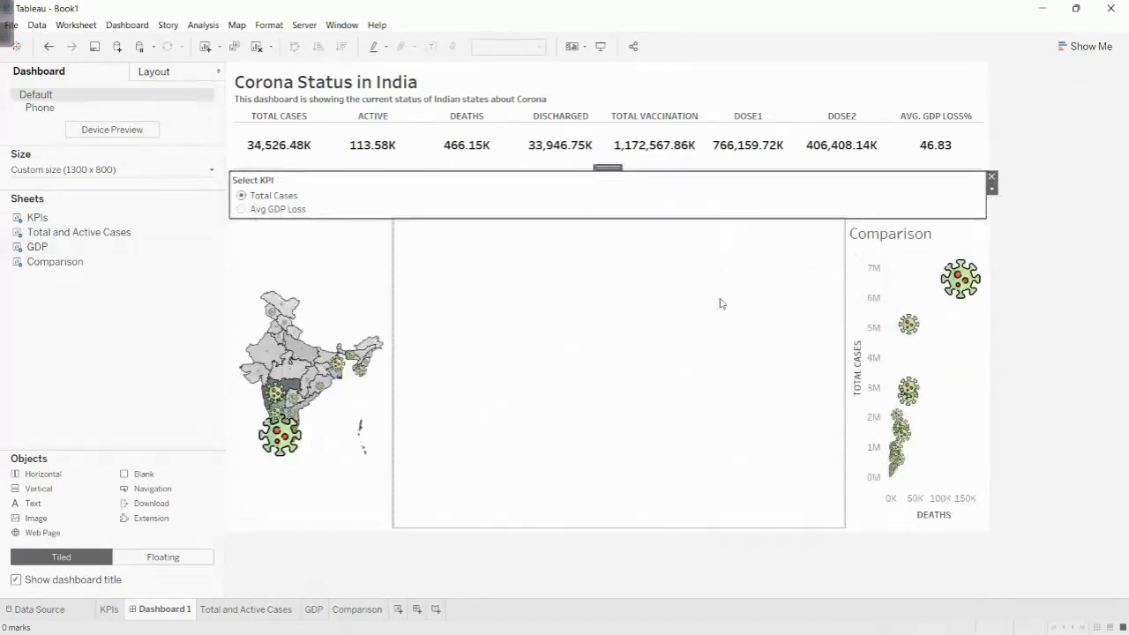
left_click(746, 302)
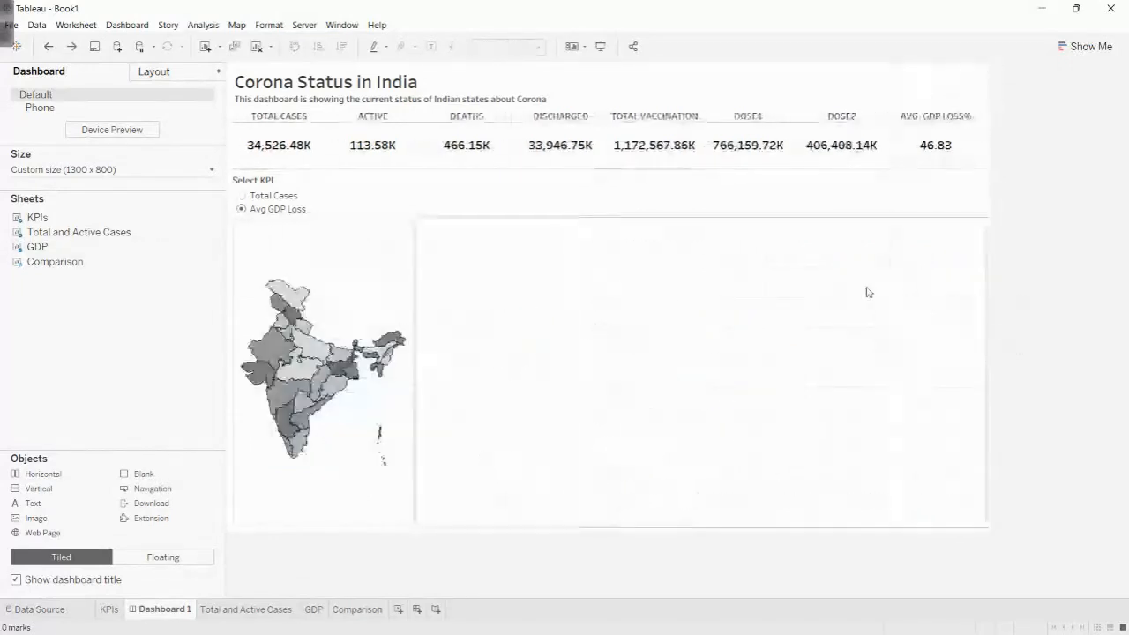
left_click(315, 205)
left_click(250, 196)
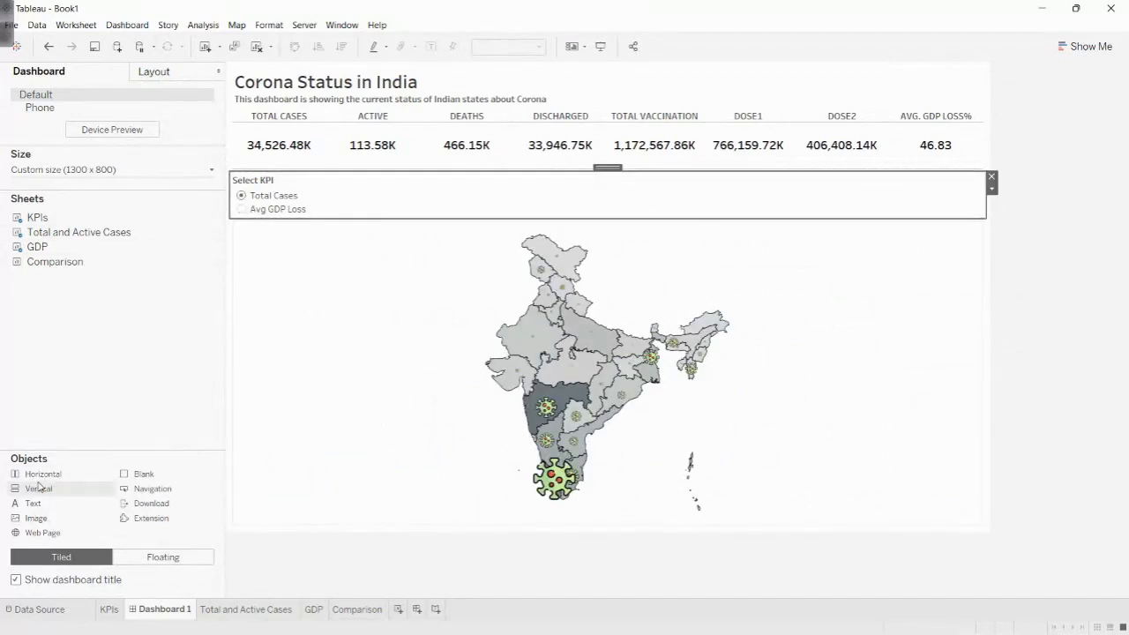
- Insert an empty horizontal container beside the Total Cases map on Dashboard 1
mouse_move(50, 479)
left_mouse_down()
mouse_move(594, 480)
mouse_move(993, 414)
mouse_move(984, 458)
mouse_move(998, 448)
mouse_move(974, 466)
left_mouse_up()
mouse_move(896, 283)
left_mouse_down()
mouse_move(973, 402)
mouse_move(977, 429)
left_mouse_up()
mouse_move(258, 406)
left_mouse_down()
mouse_move(215, 403)
mouse_move(998, 464)
mouse_move(991, 486)
left_mouse_up()
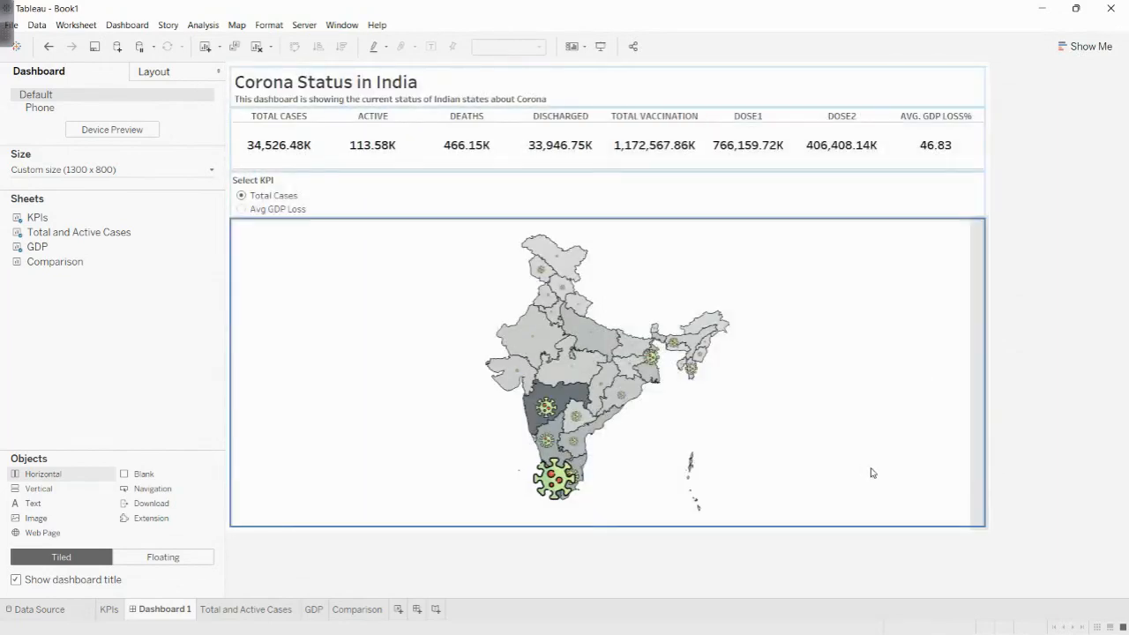
- Expand the dashboard's item hierarchy to examine where the new horizontal container sits relative to the two map sheets
left_click(142, 72)
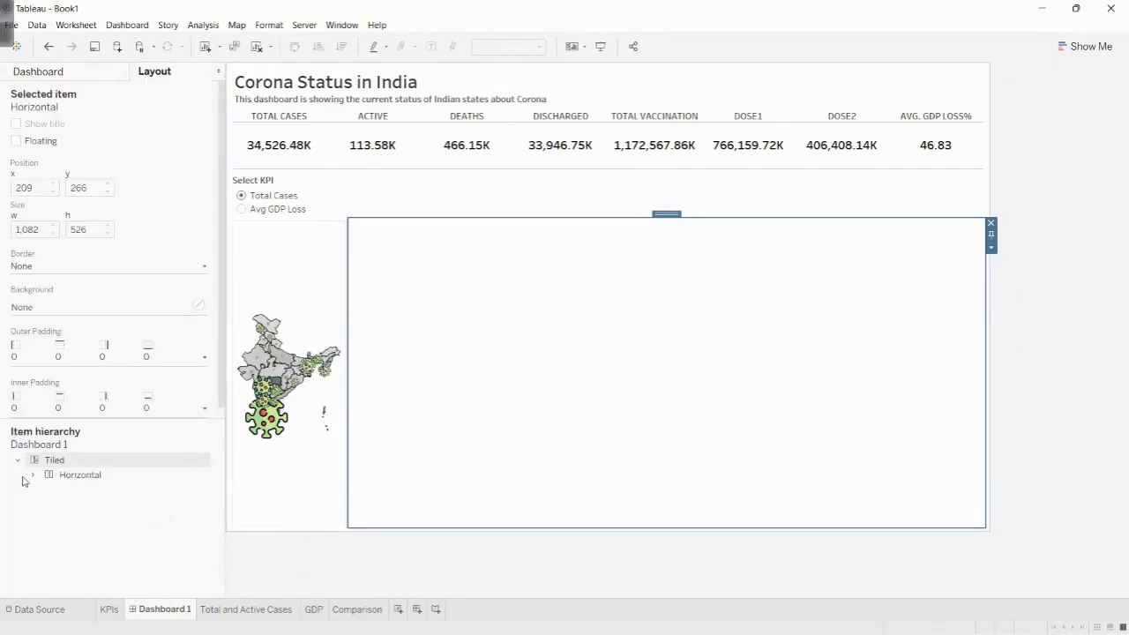
left_click(34, 474)
left_click(62, 504)
left_click(75, 534)
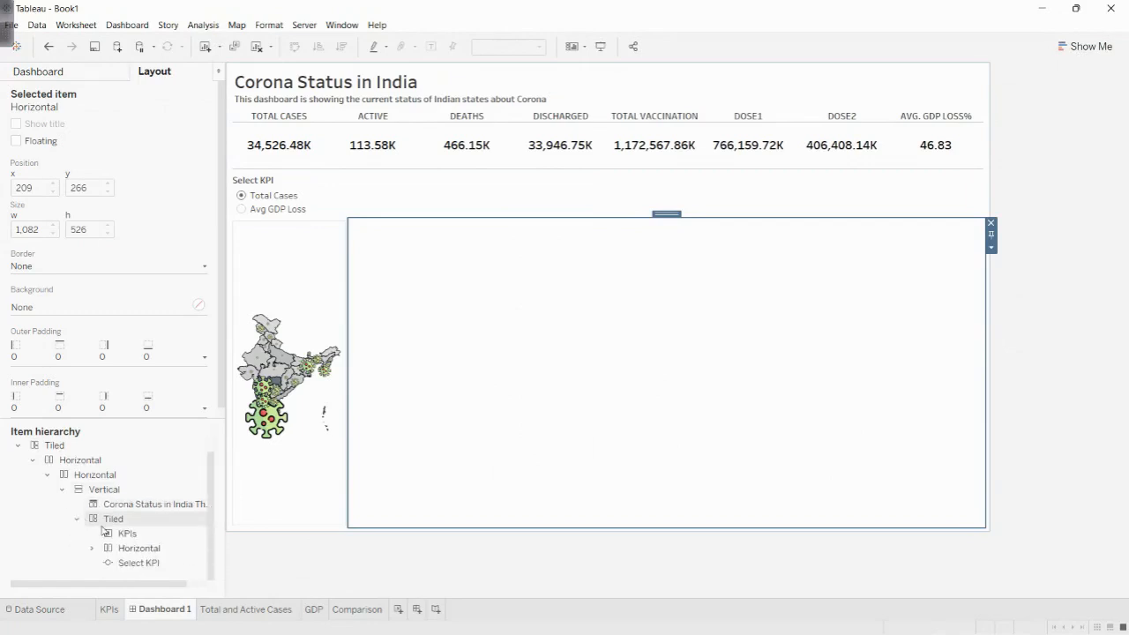
left_click(92, 547)
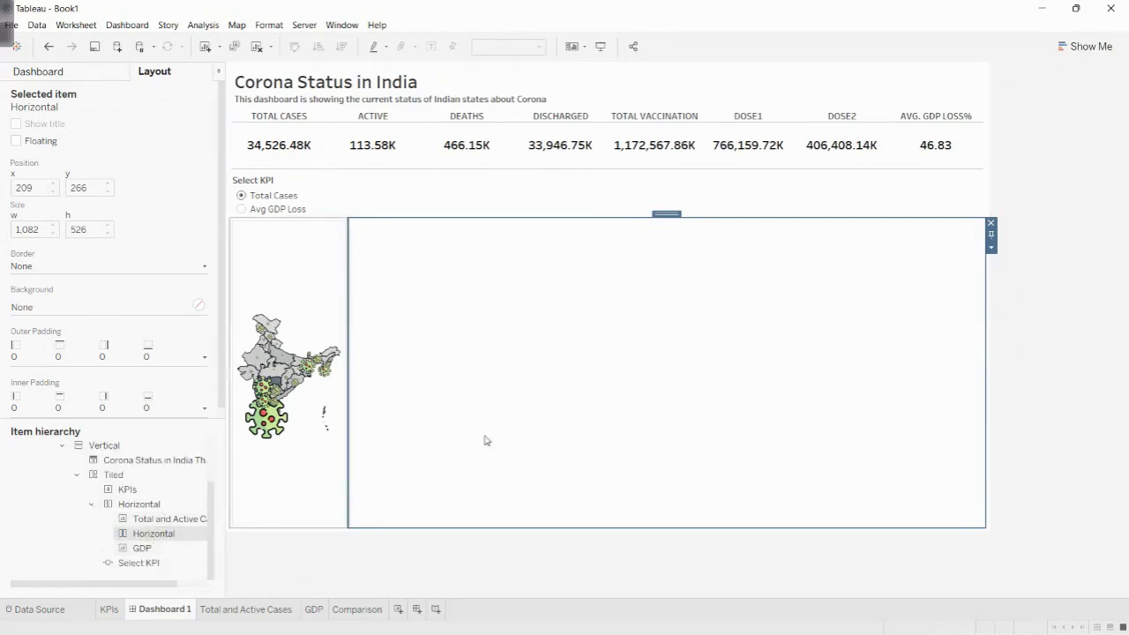
- Try moving the empty horizontal container out of the maps' container, and return it to its place beside the map
left_click_drag(666, 213, 796, 248)
left_click_drag(997, 345, 988, 371)
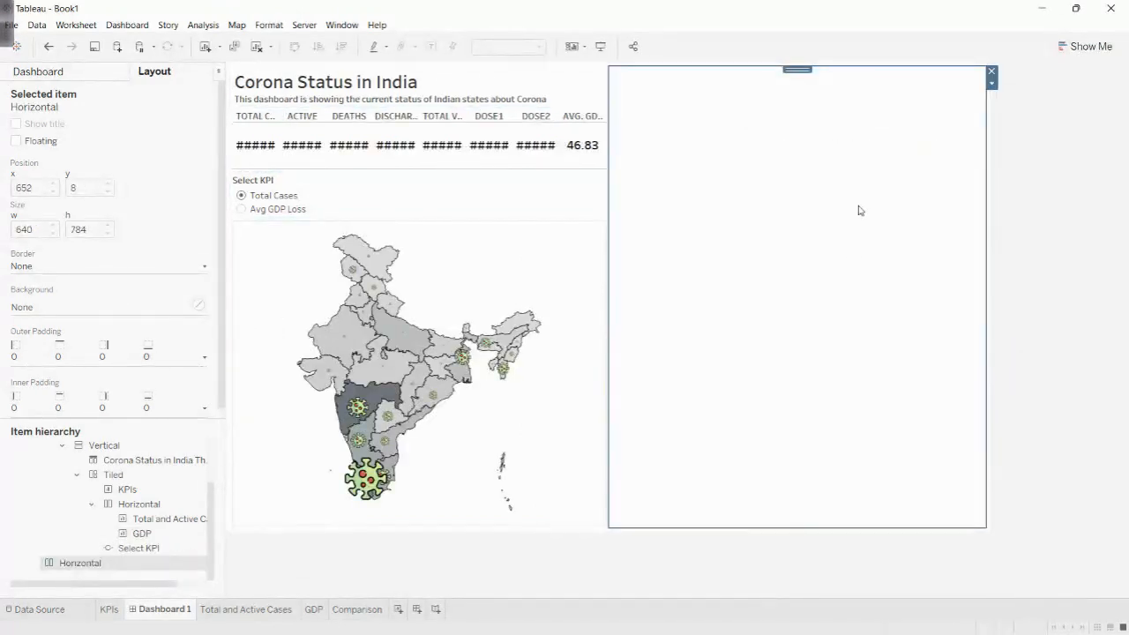
left_click_drag(794, 71, 650, 342)
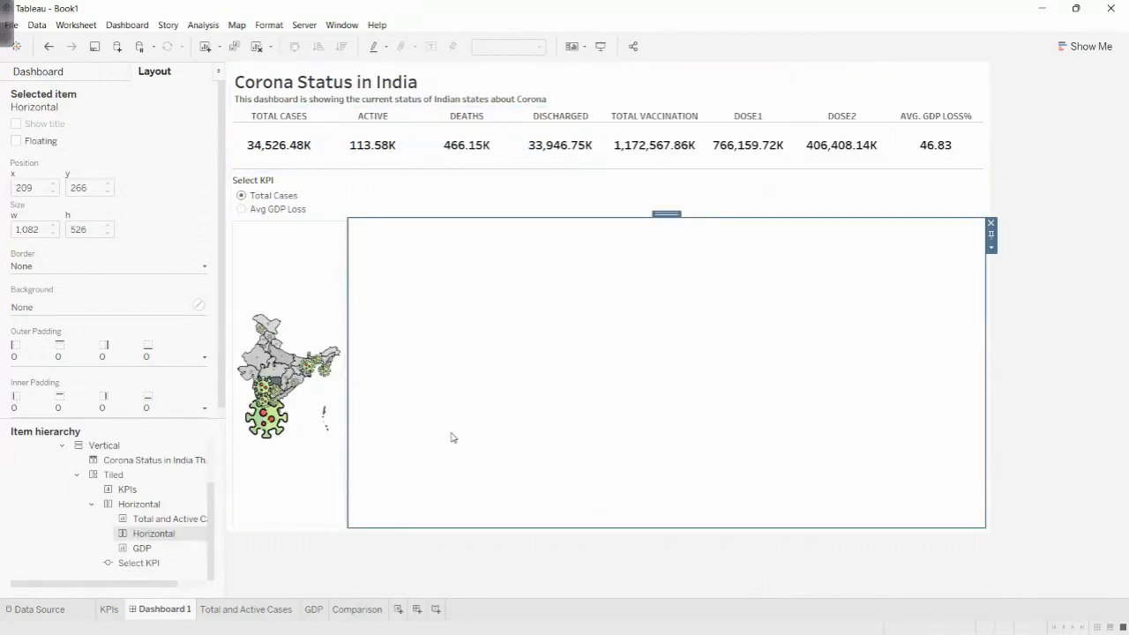
- Delete the empty horizontal container nested between the Total and Active Cases and GDP sheets
left_click(128, 562)
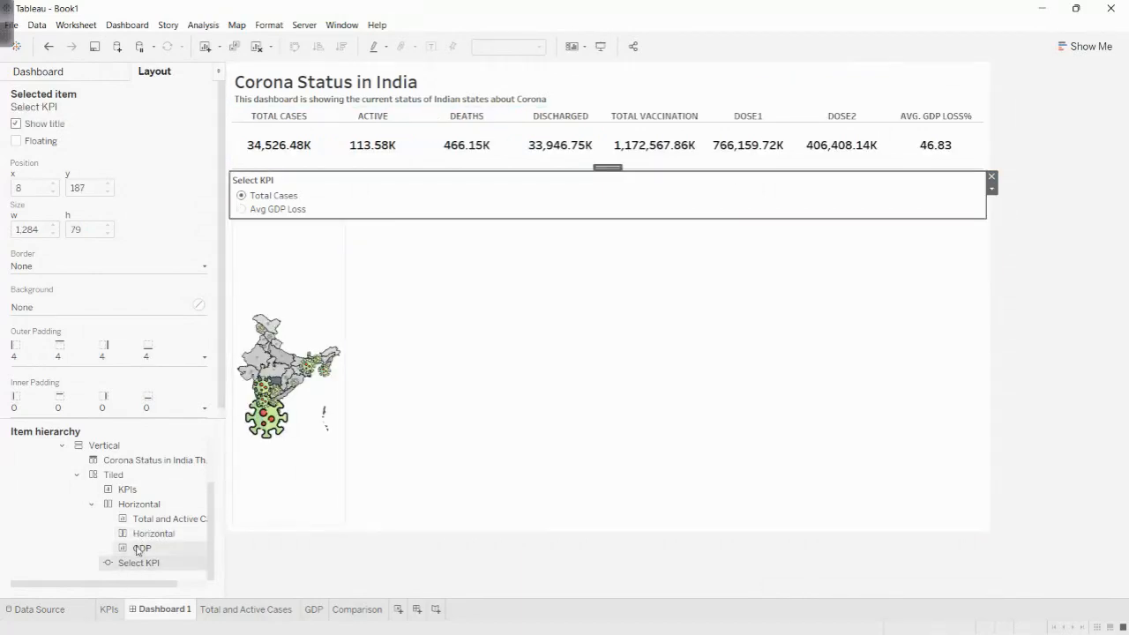
left_click(150, 533)
key("Delete")
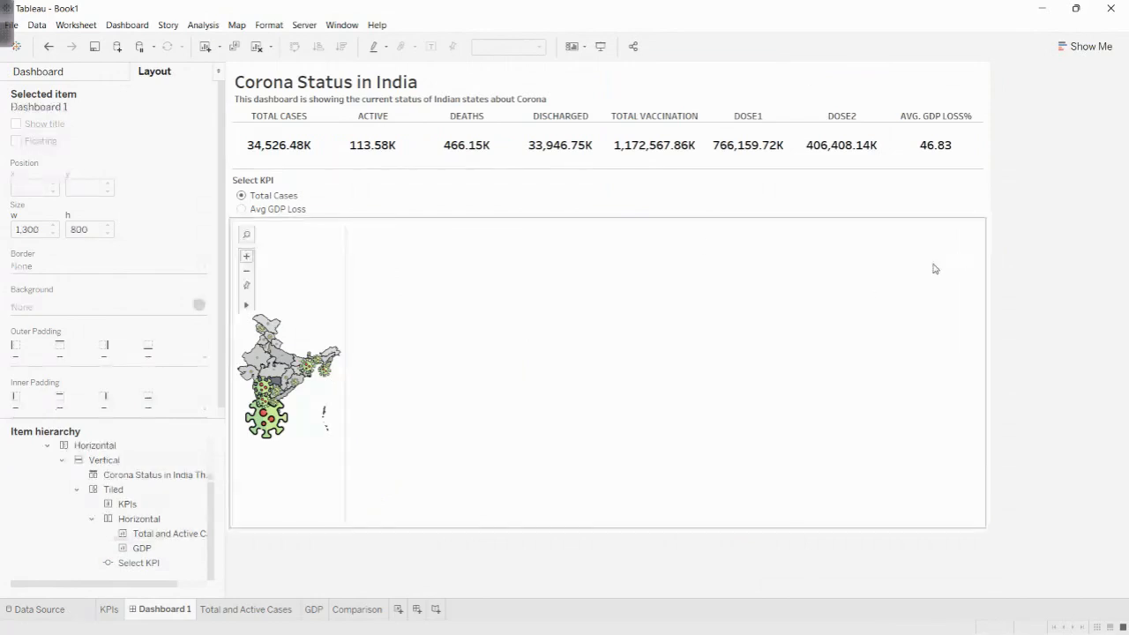
left_click(511, 192)
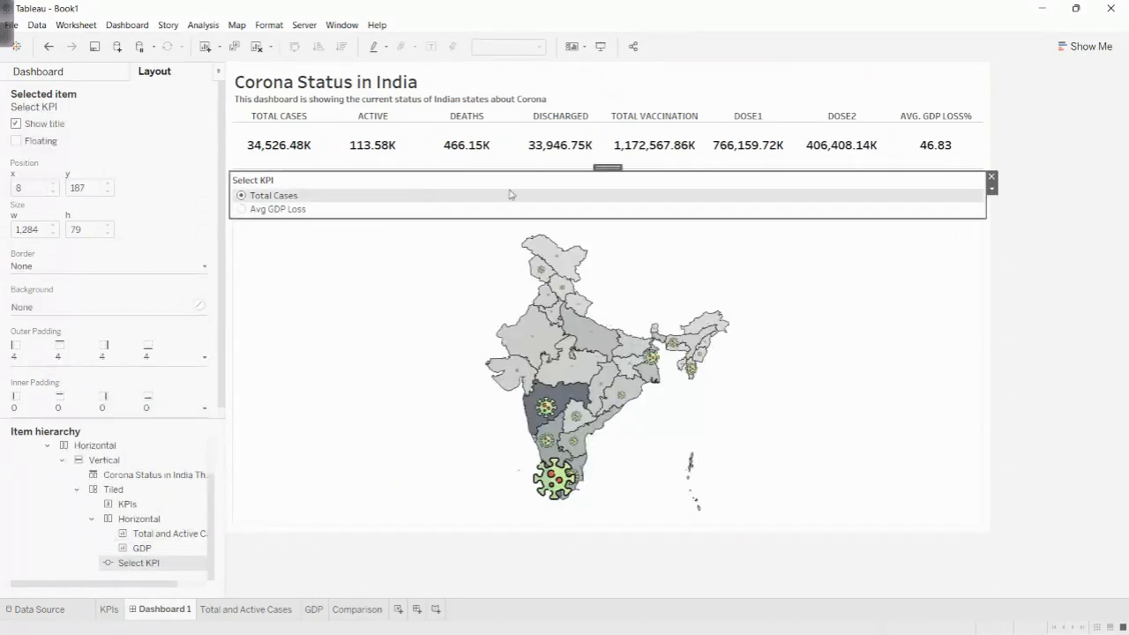
- Move the Select KPI control into the maps' horizontal container, before the map, and narrow it to fit its options
left_click_drag(605, 167, 709, 185)
left_click_drag(942, 186, 979, 138)
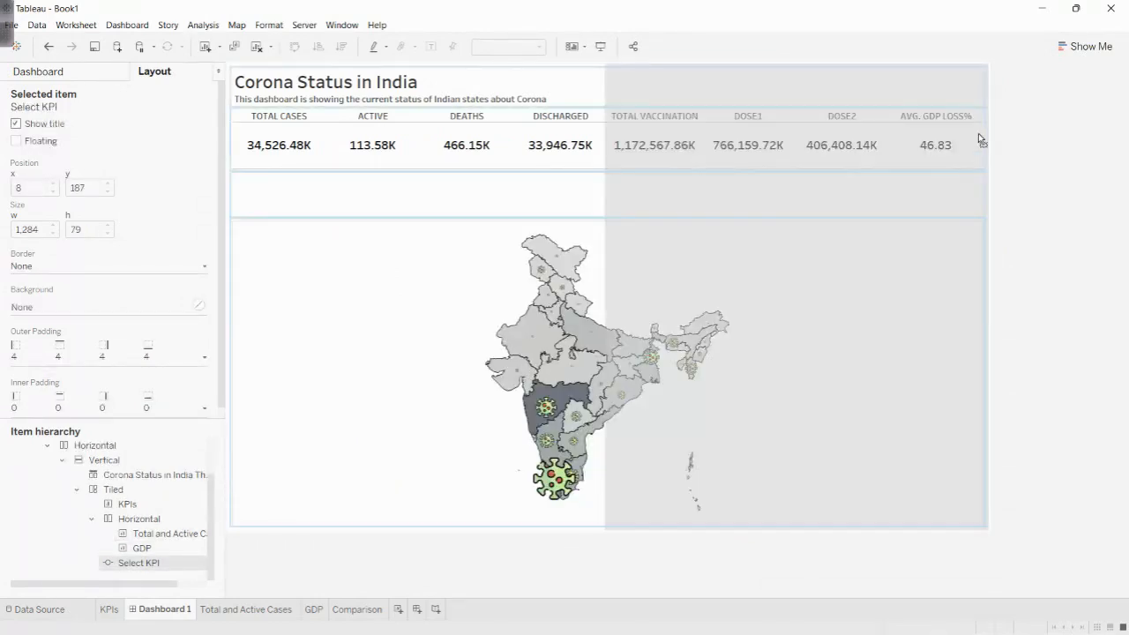
left_click_drag(965, 91, 928, 101)
left_click_drag(803, 120, 250, 288)
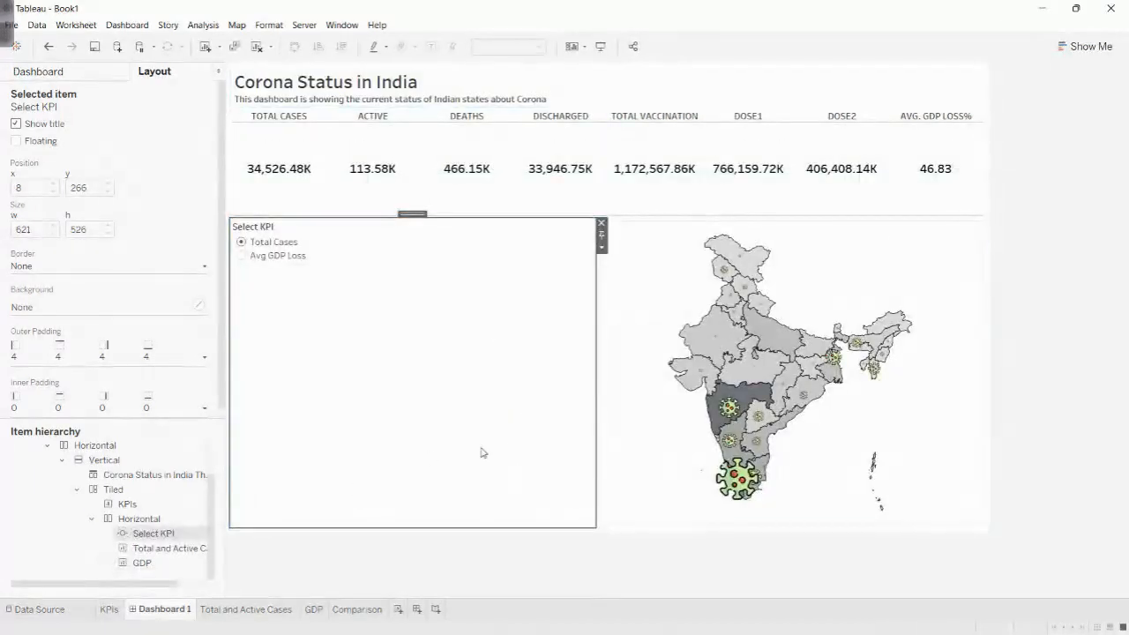
left_click(242, 256)
left_click(242, 242)
left_click_drag(597, 383, 320, 384)
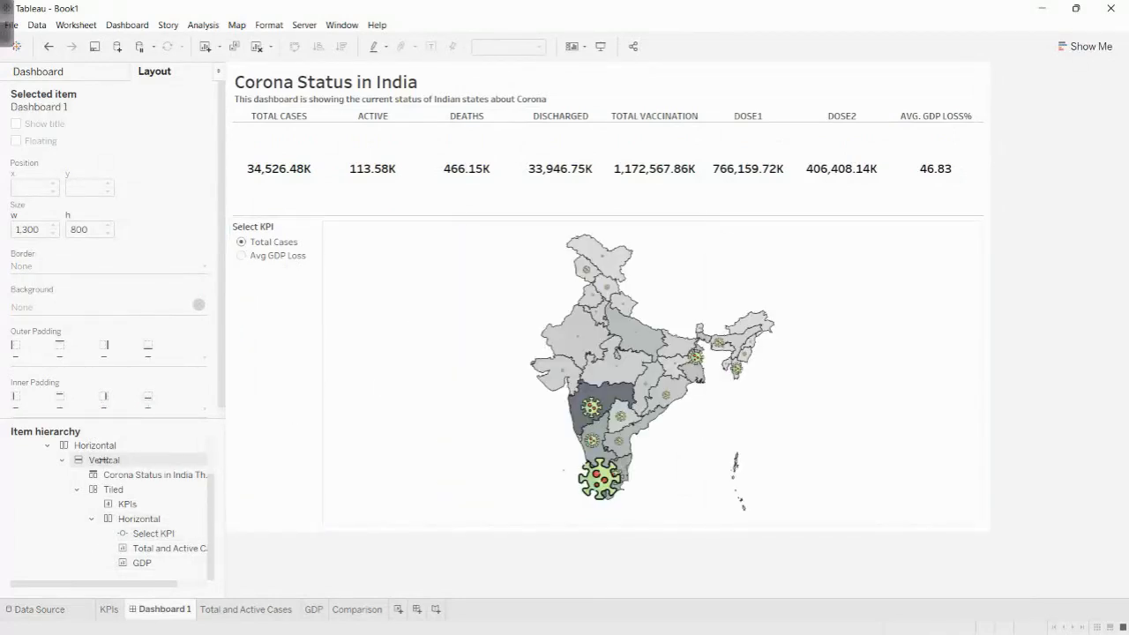
- Insert a blank object after the Total Cases map, and try adding a horizontal container beside it before deleting that container
left_click(104, 72)
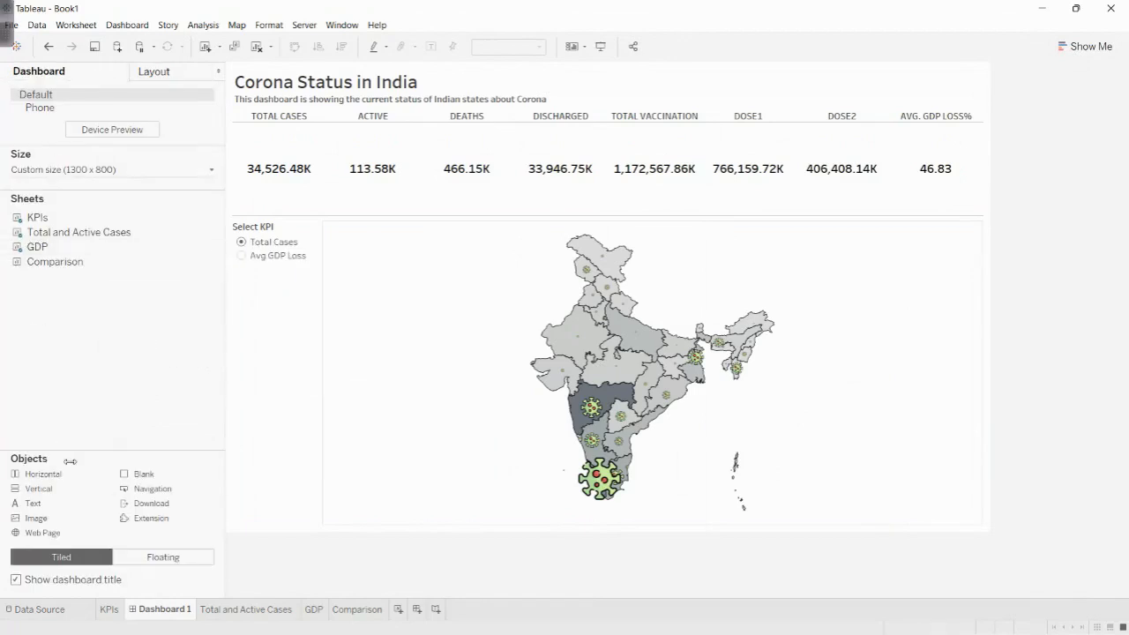
left_click_drag(141, 475, 841, 396)
left_click(170, 78)
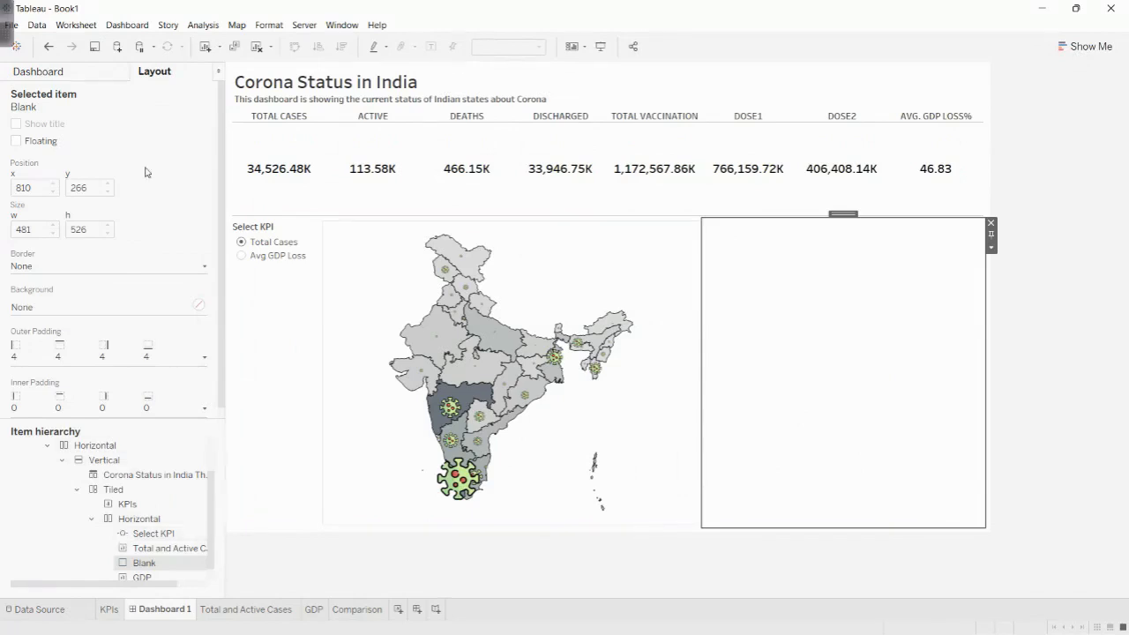
left_click(97, 75)
left_click_drag(43, 475, 910, 447)
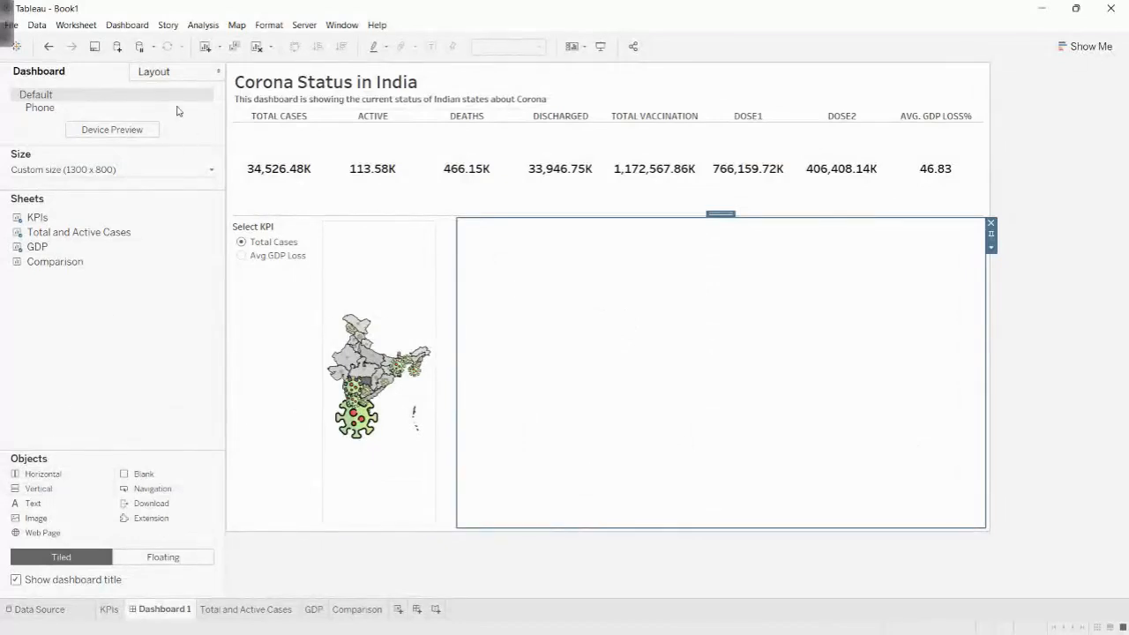
left_click(172, 77)
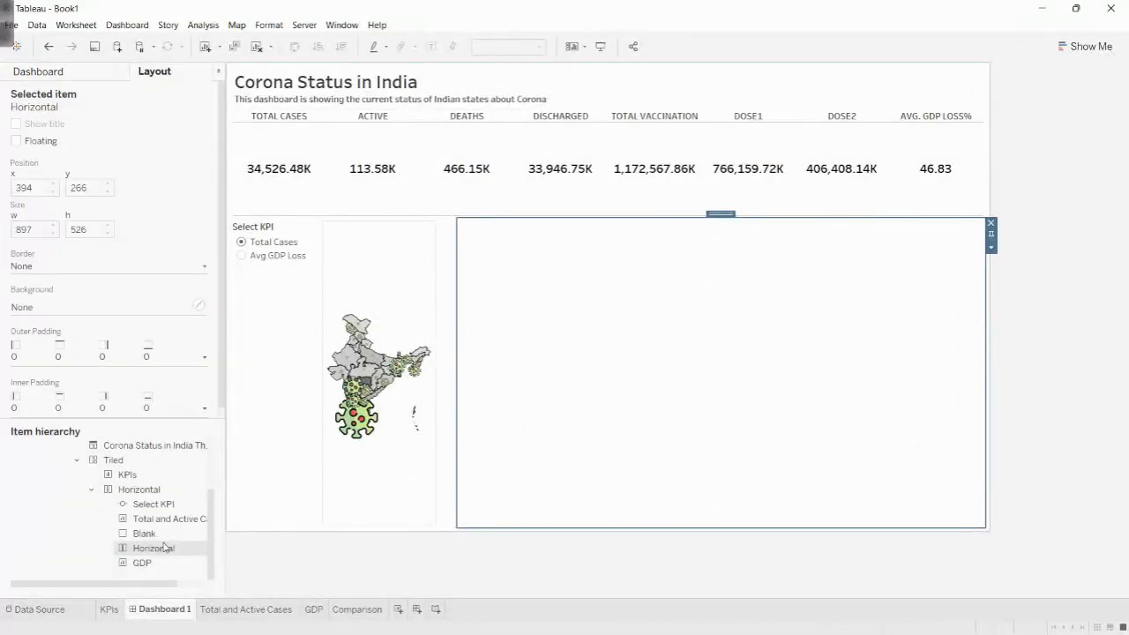
left_click(990, 223)
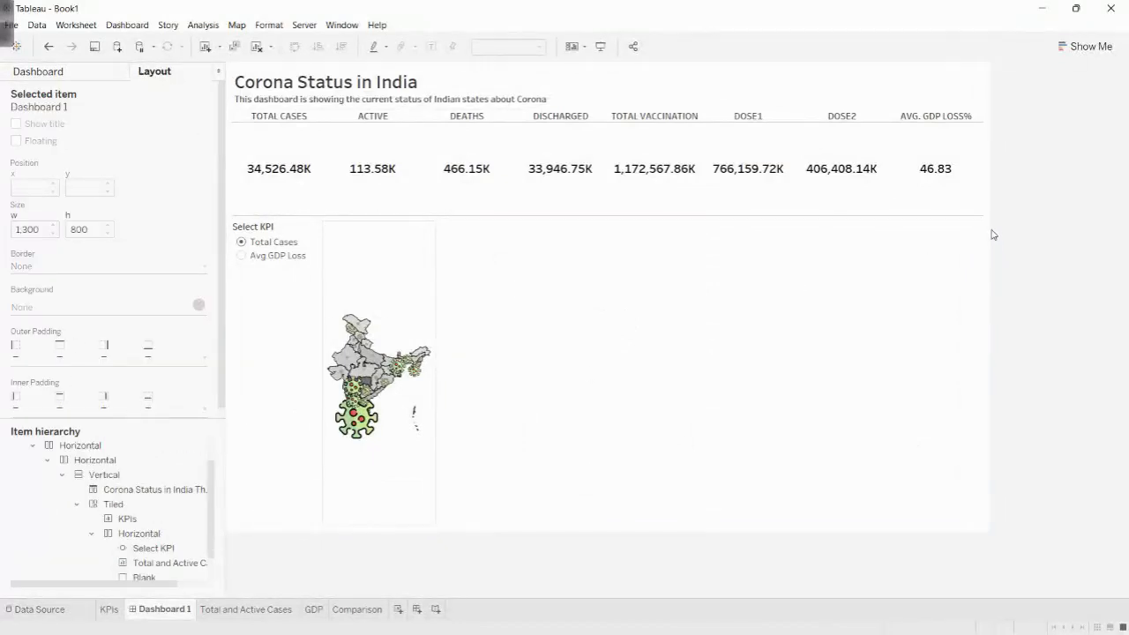
- Try again to place a horizontal container beside the Total Cases map, and delete the blank object between them
left_click(792, 341)
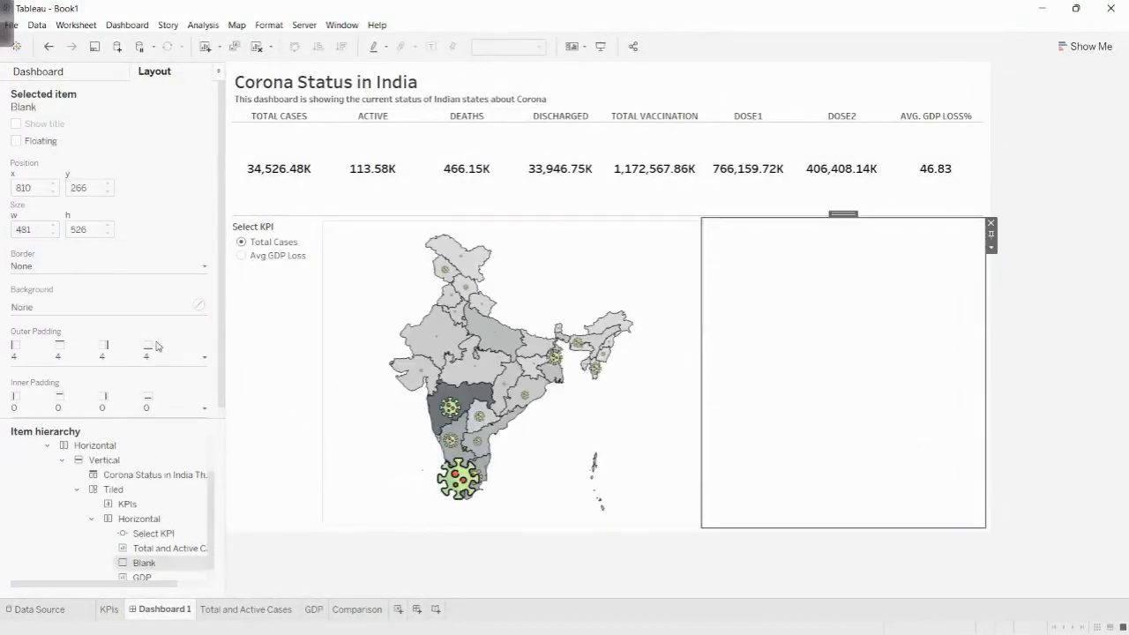
left_click(69, 77)
mouse_move(71, 471)
left_mouse_down()
mouse_move(797, 415)
mouse_move(889, 441)
left_mouse_up()
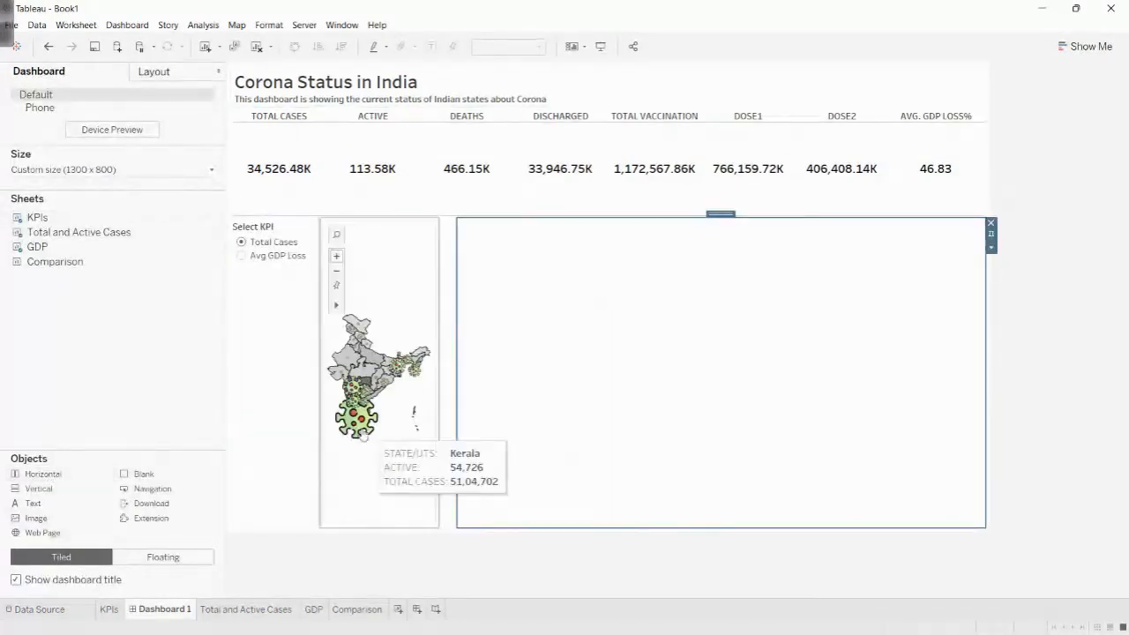
left_click(153, 71)
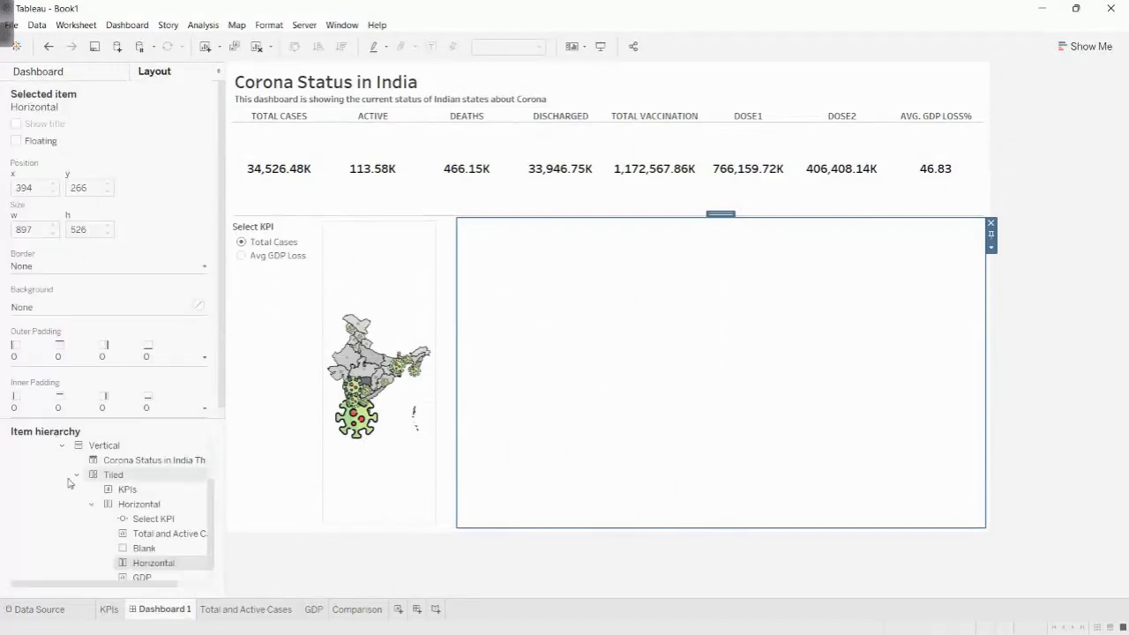
left_click(450, 256)
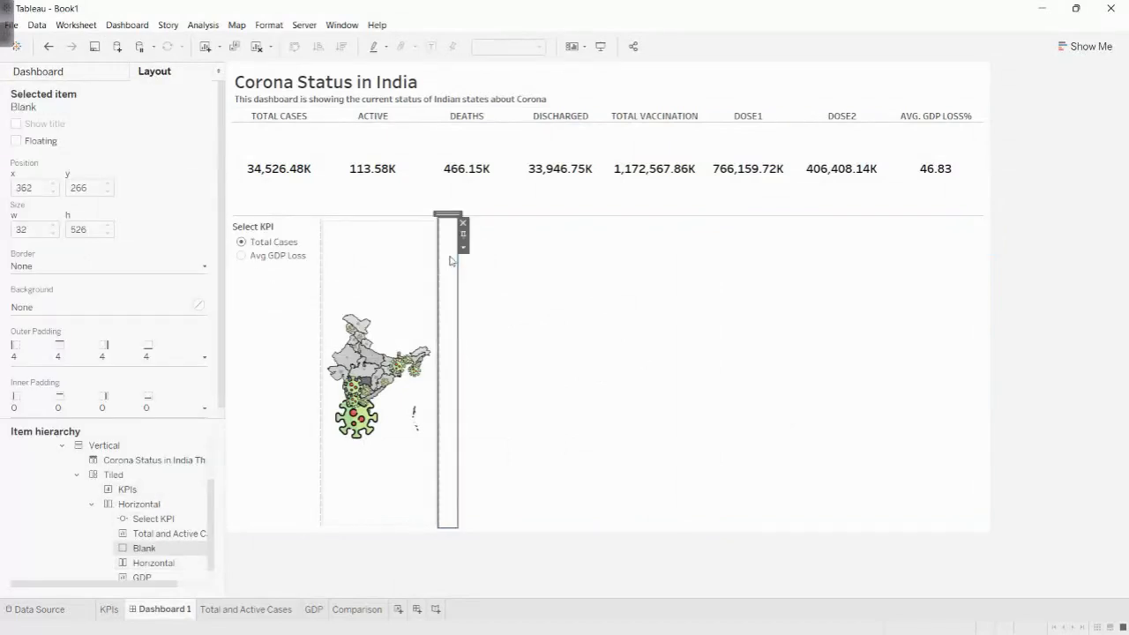
left_click(463, 222)
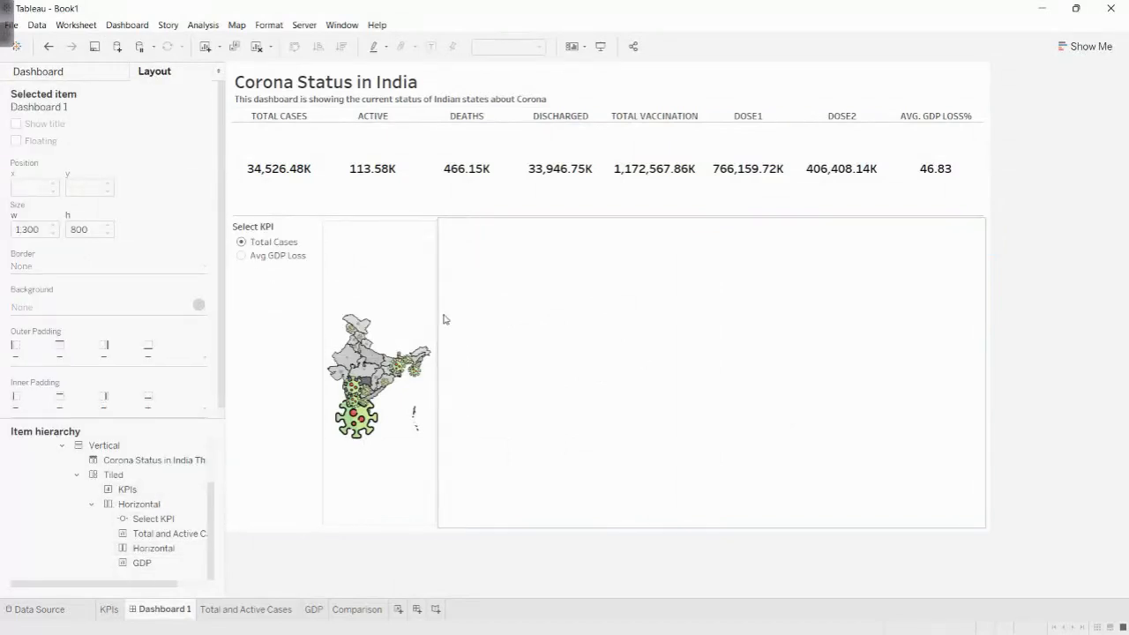
- Undo the blank object's deletion and the insertion of both the horizontal container and the blank object
key("ctrl+z")
key("ctrl+z")
key("ctrl+z")
key("ctrl+z")
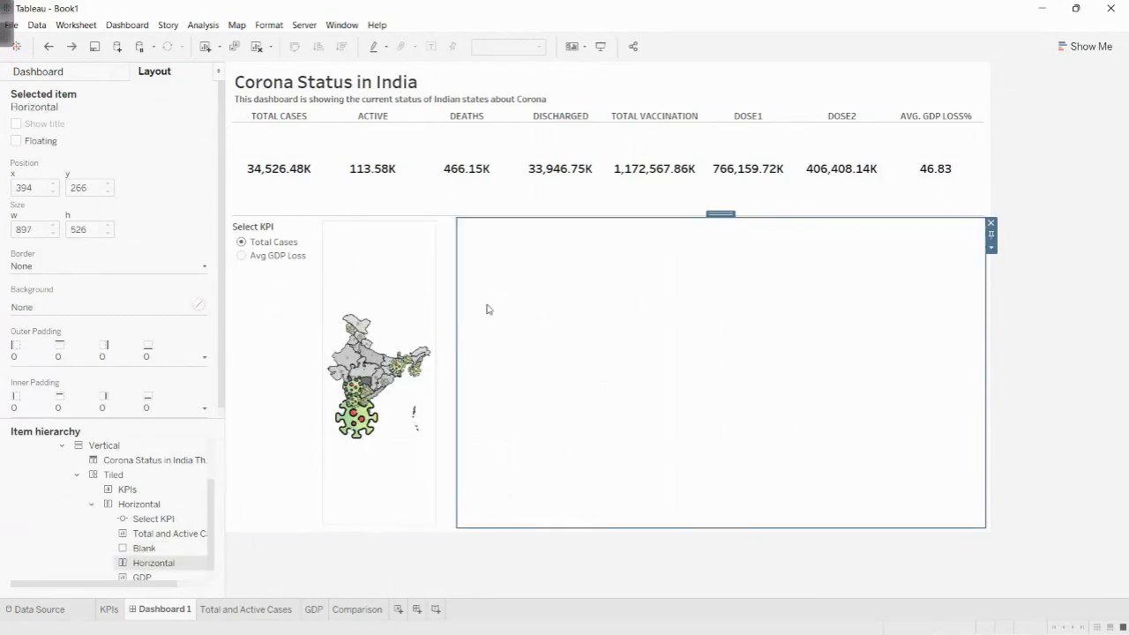
key("ctrl+z")
key("ctrl+z")
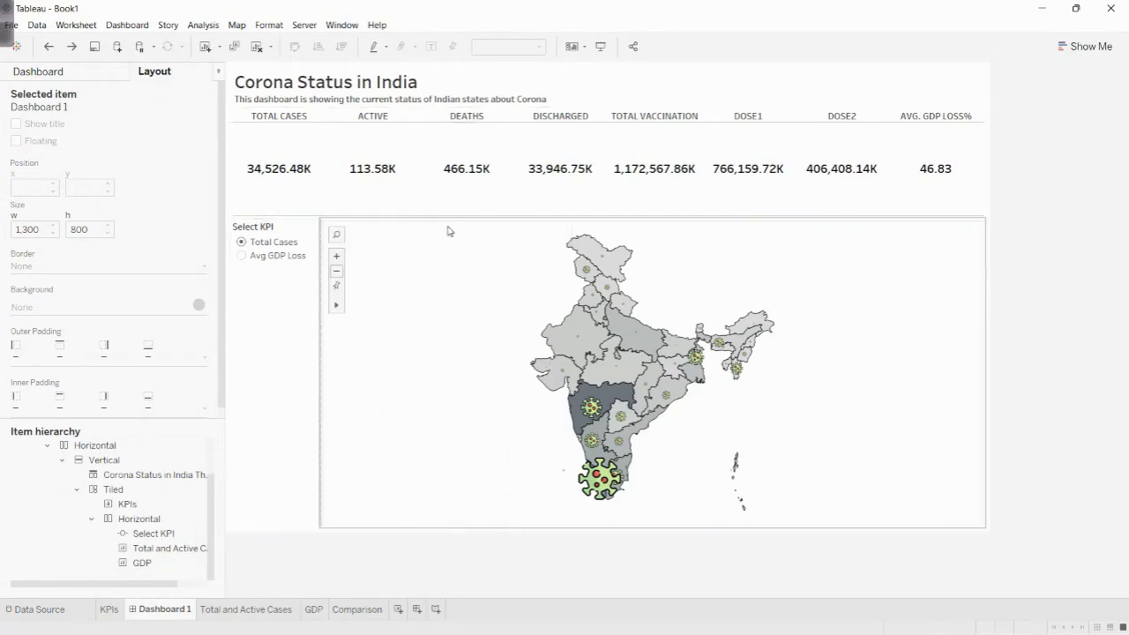
- Shorten the KPIs row above the map, and place the Comparison sheet beside the Total Cases map
left_click_drag(448, 218, 453, 181)
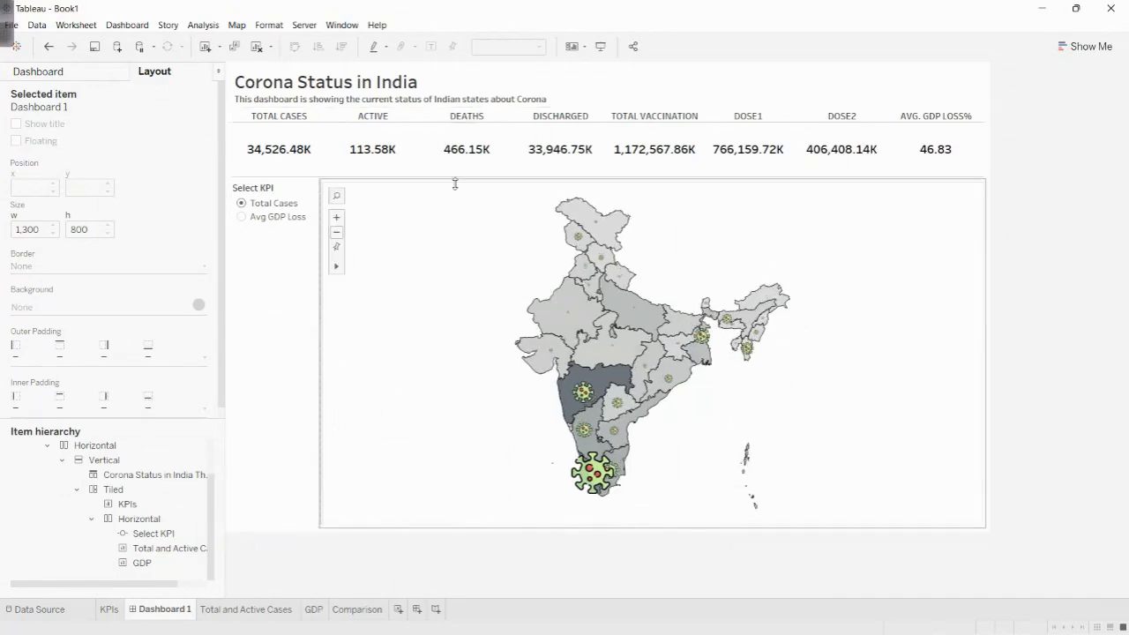
left_click(85, 79)
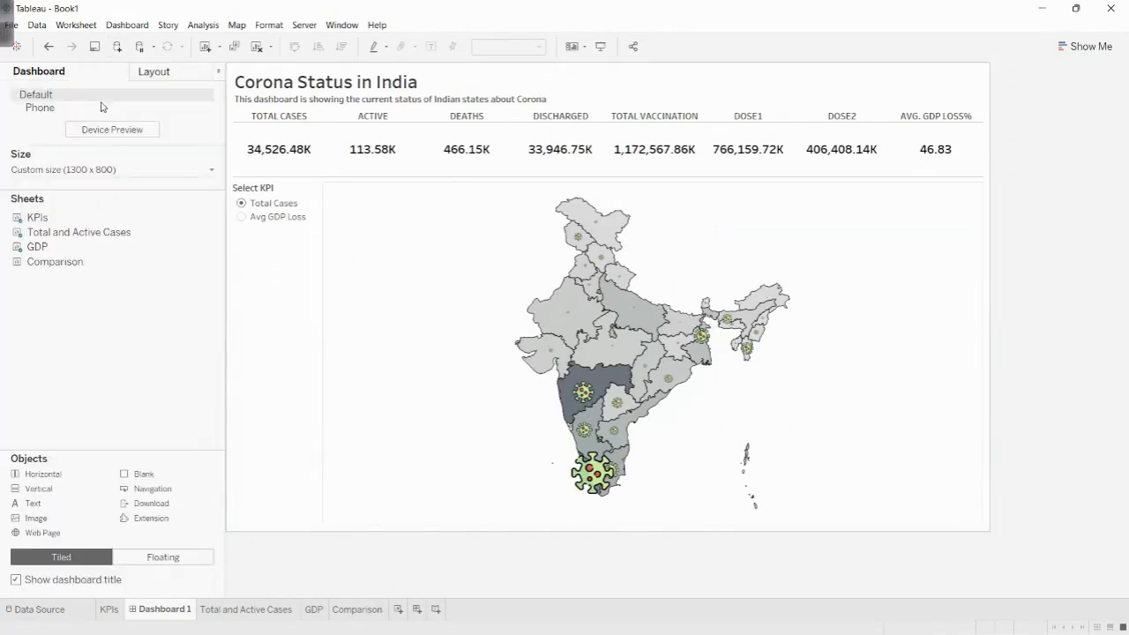
key("super")
key("super")
mouse_move(51, 262)
left_click_drag(55, 270, 908, 265)
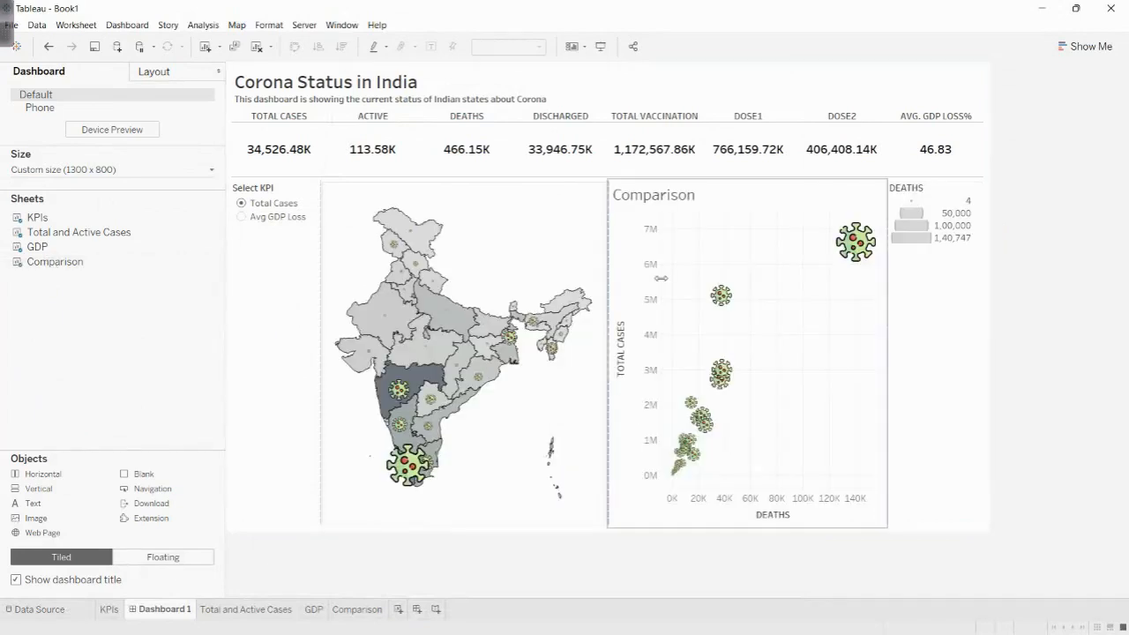
- Remove the DEATHS size legend from the dashboard and hide the Comparison sheet's title
left_click(964, 197)
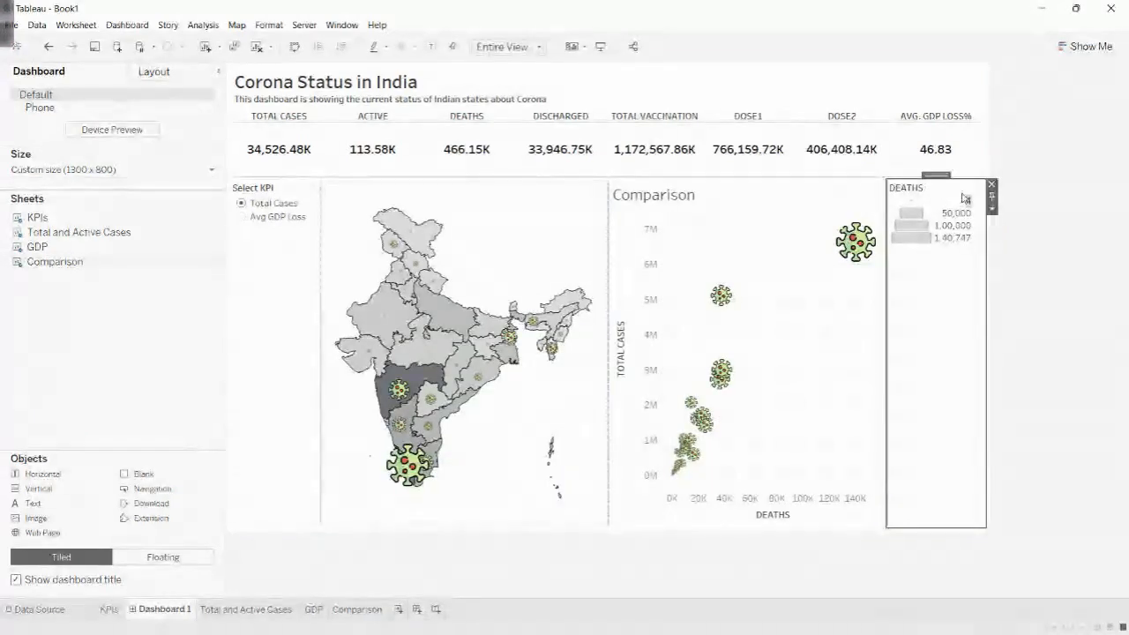
left_click(992, 184)
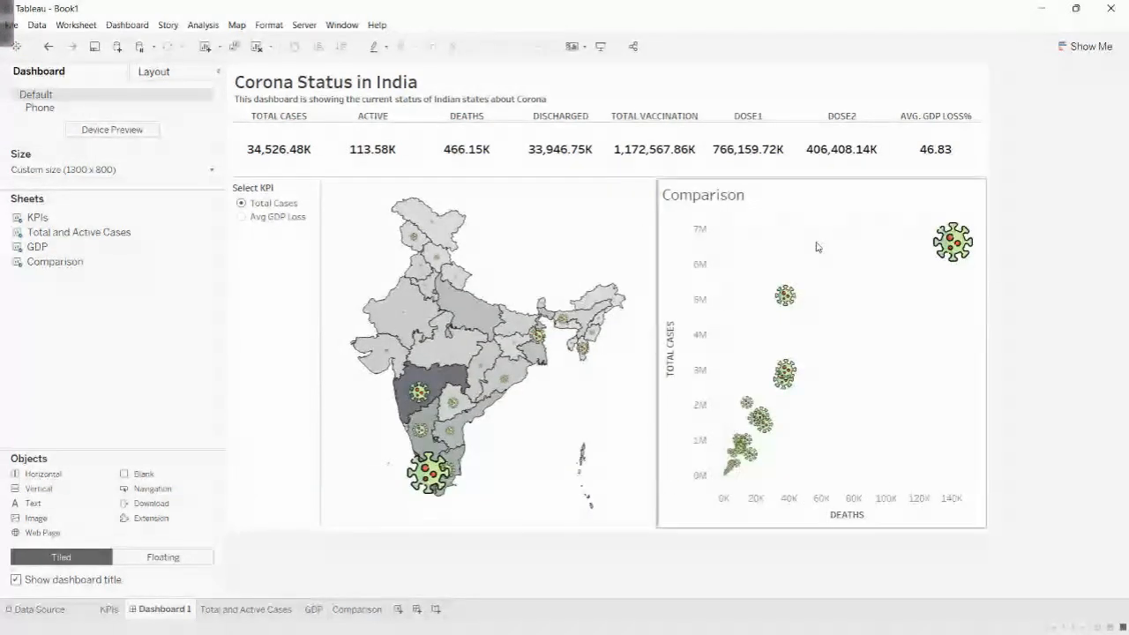
left_click(724, 198)
right_click(724, 198)
left_click(754, 228)
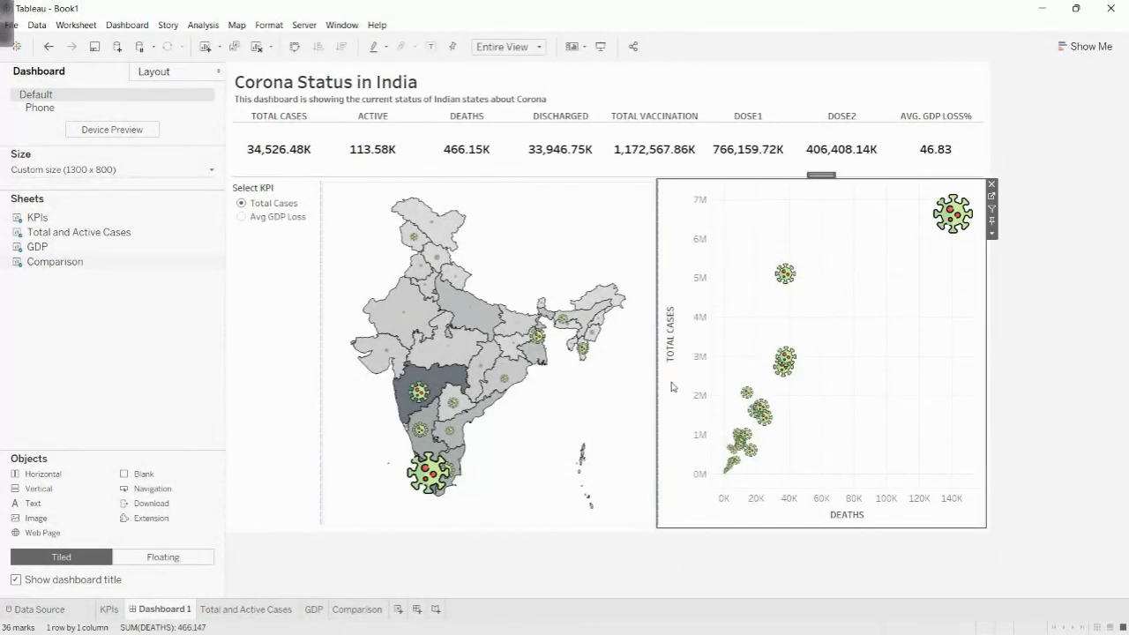
- Widen the Total Cases map slightly and set it to be used as a filter for the dashboard
left_click_drag(655, 388, 683, 388)
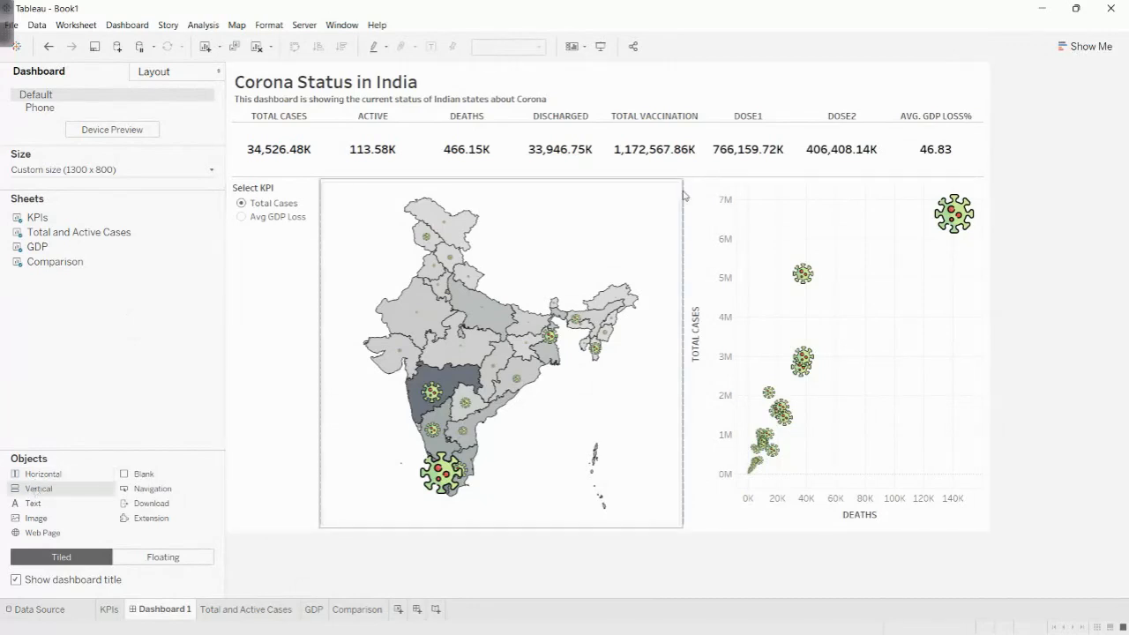
mouse_move(486, 311)
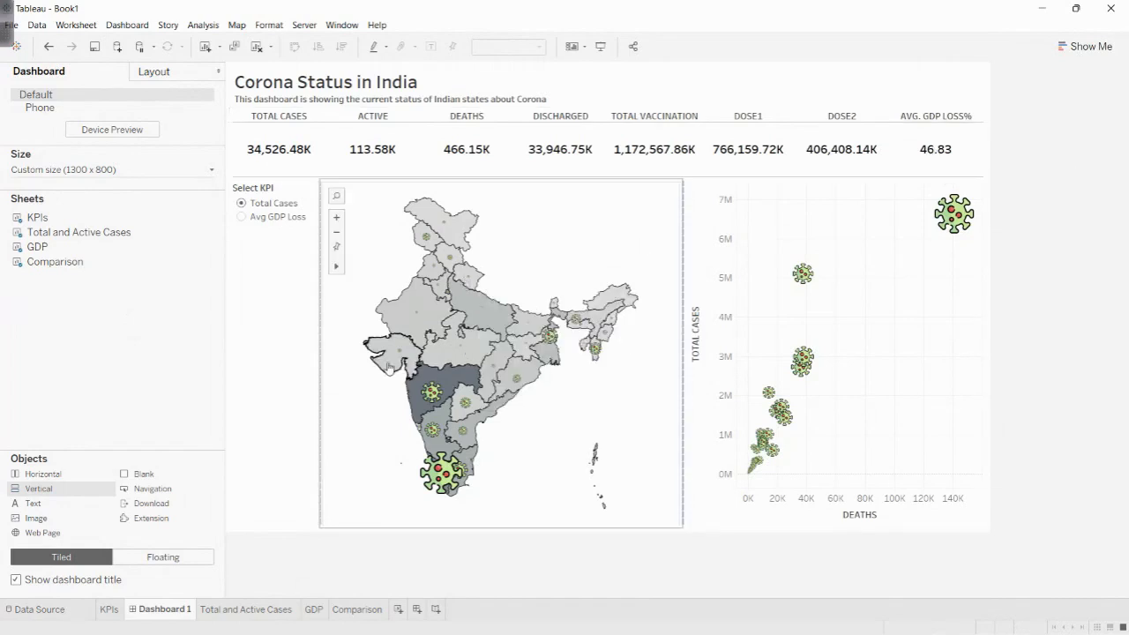
mouse_move(421, 307)
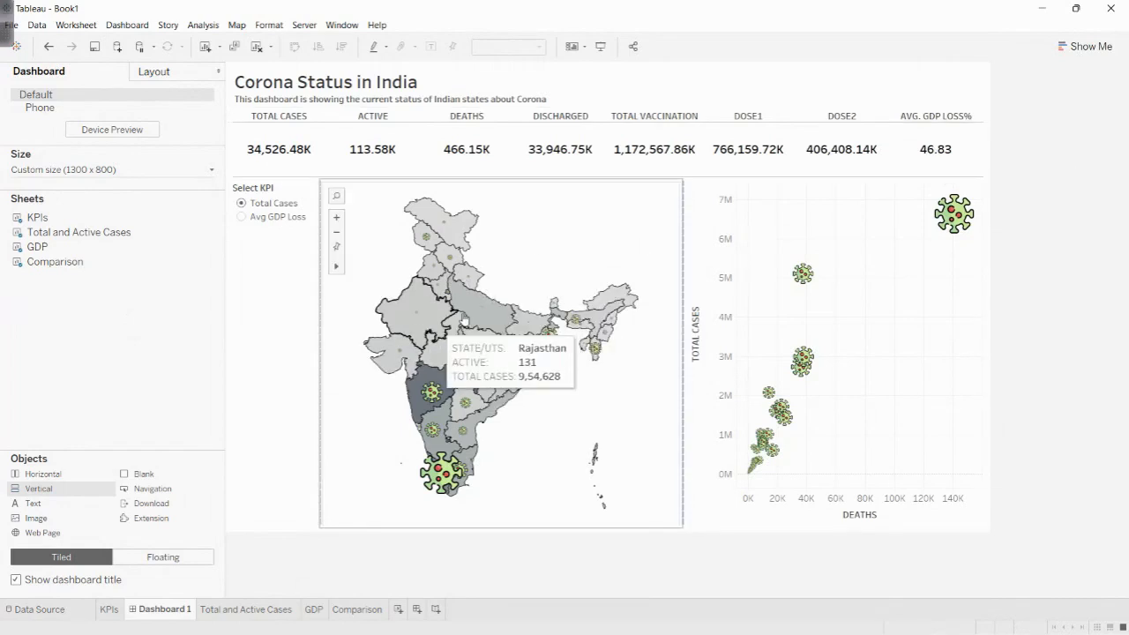
left_click(532, 232)
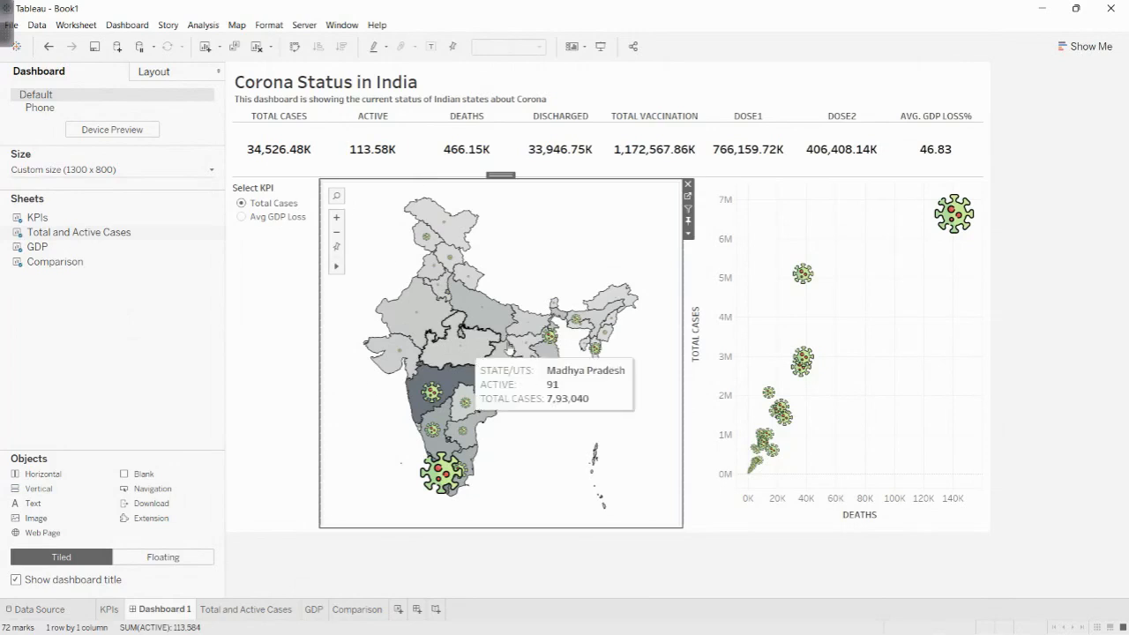
left_click(688, 232)
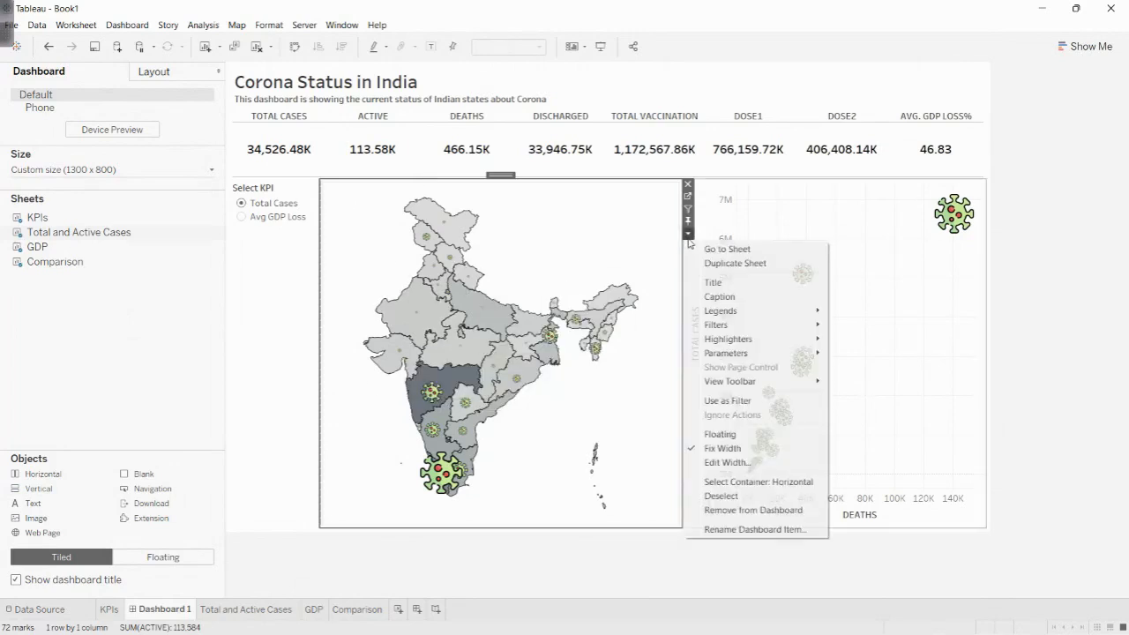
left_click(731, 404)
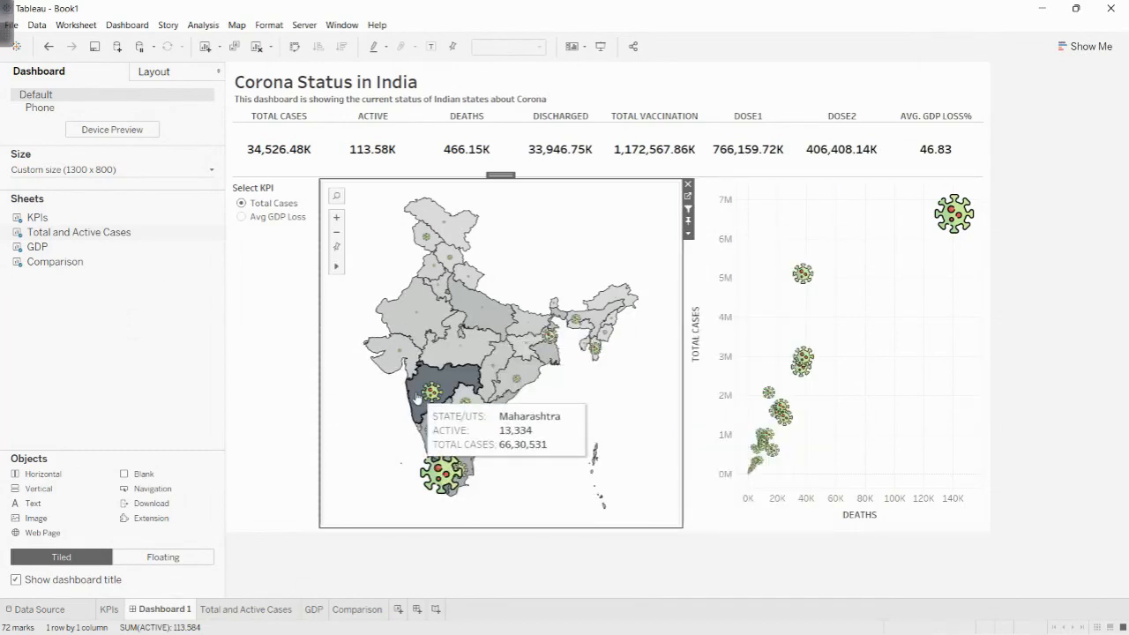
- Test the map filter by selecting Maharashtra, Chhattisgarh and several other states one at a time, and clear the selection
left_click(419, 427)
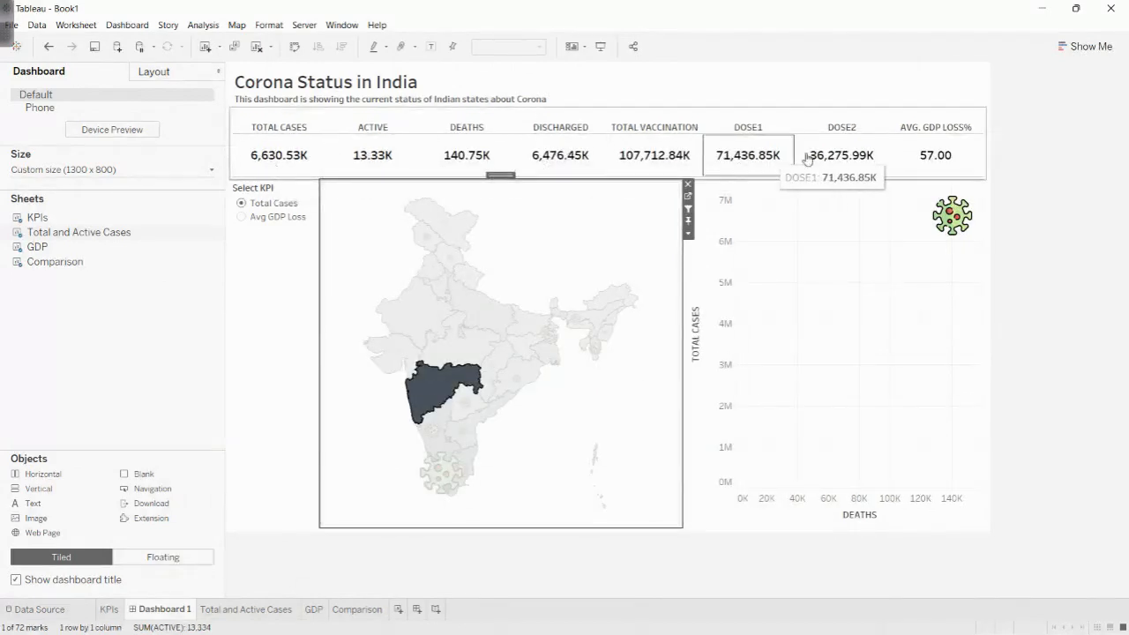
mouse_move(957, 222)
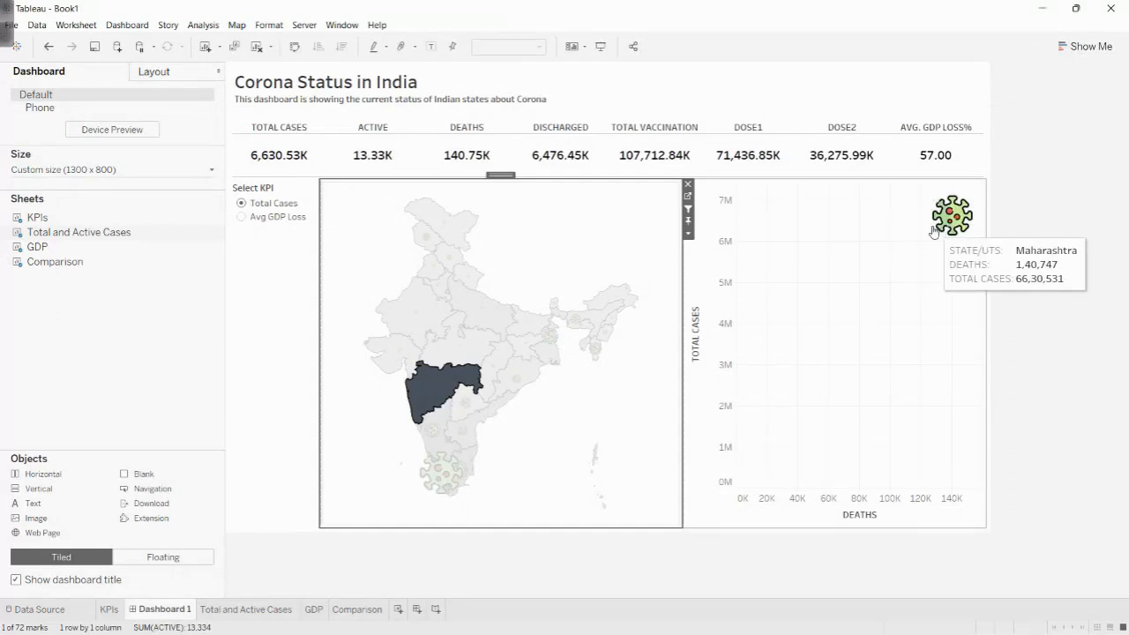
left_click(486, 314)
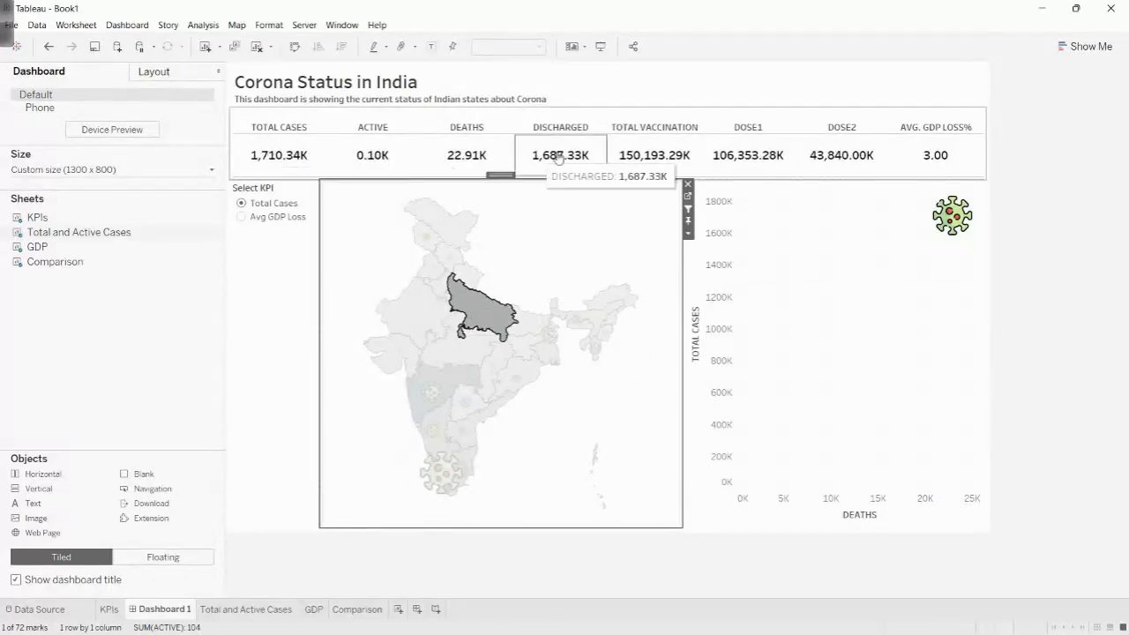
left_click(454, 349)
left_click(416, 323)
left_click(390, 357)
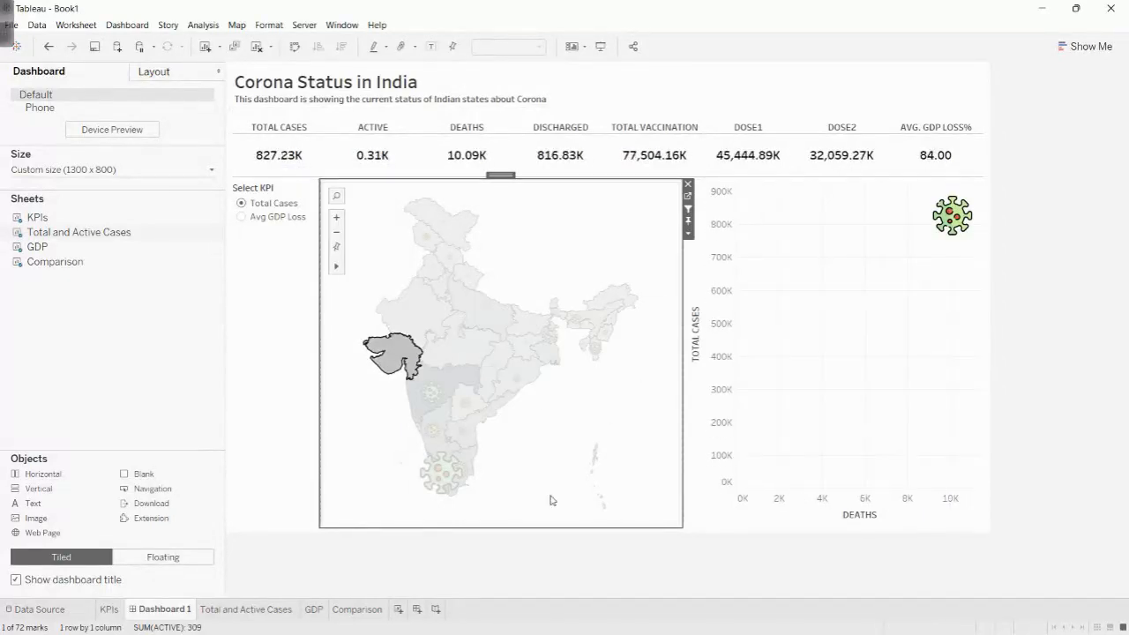
left_click(500, 377)
left_click(489, 378)
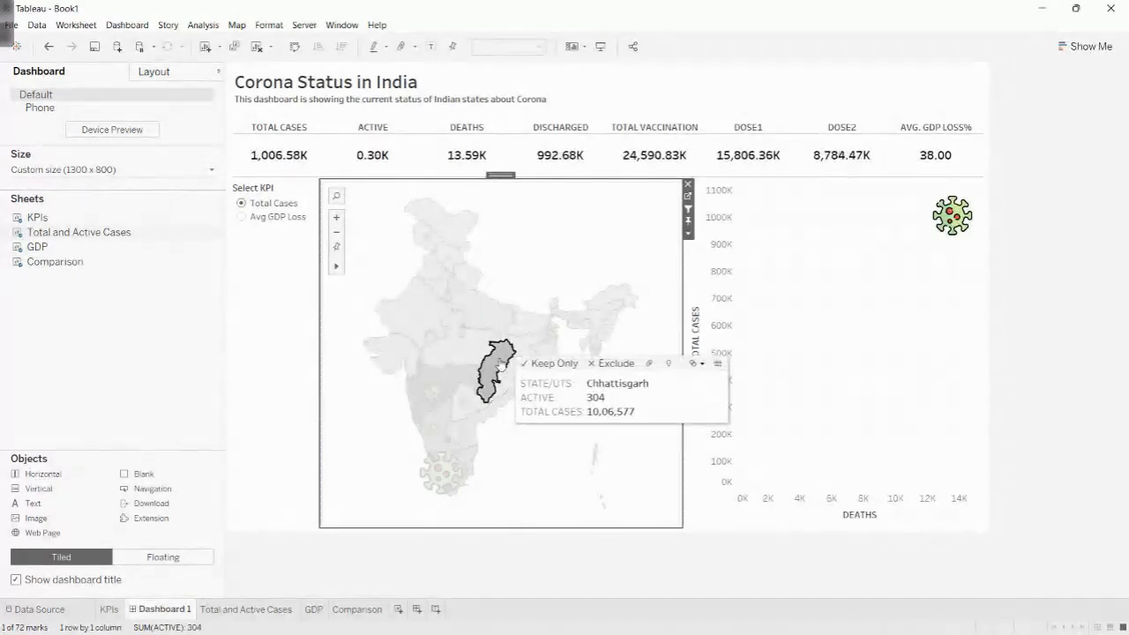
left_click(492, 328)
left_click(500, 326)
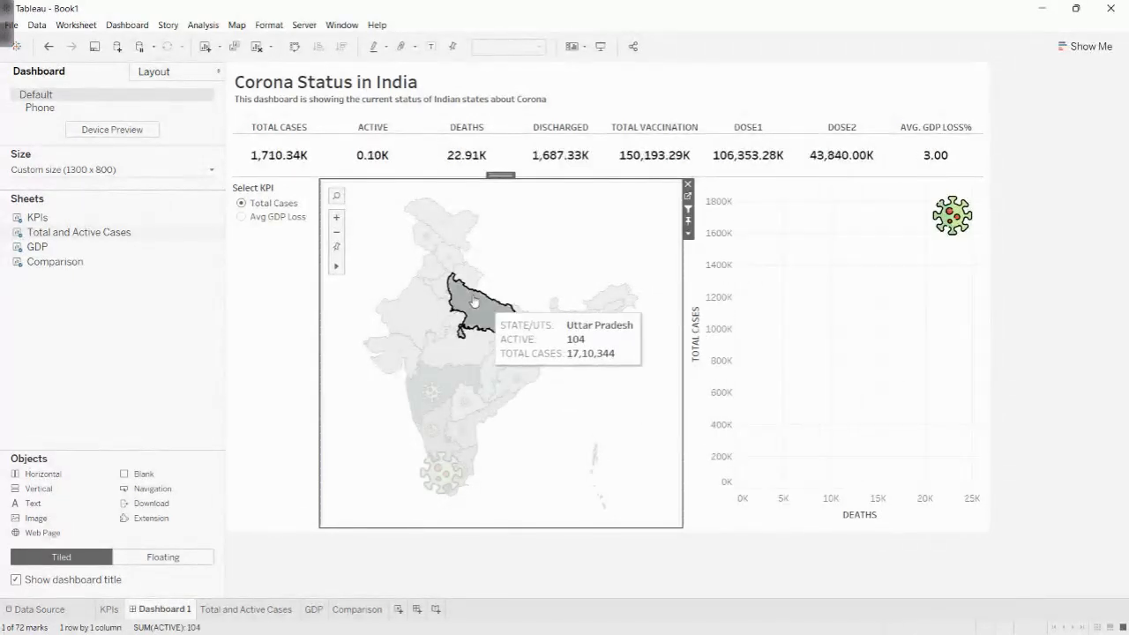
left_click(423, 241)
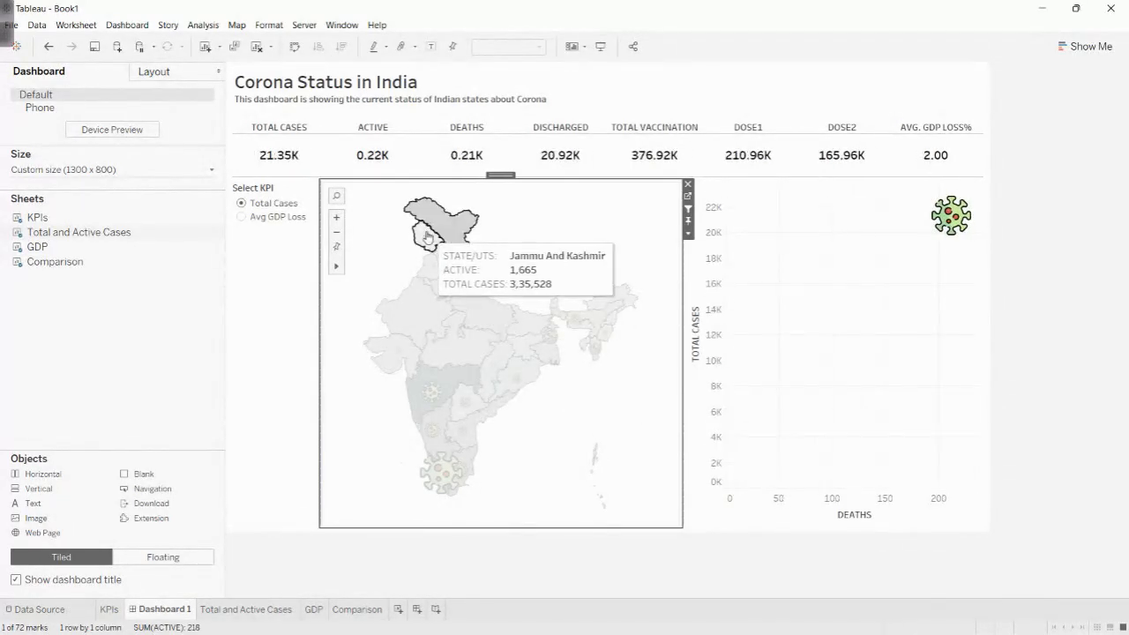
left_click(506, 456)
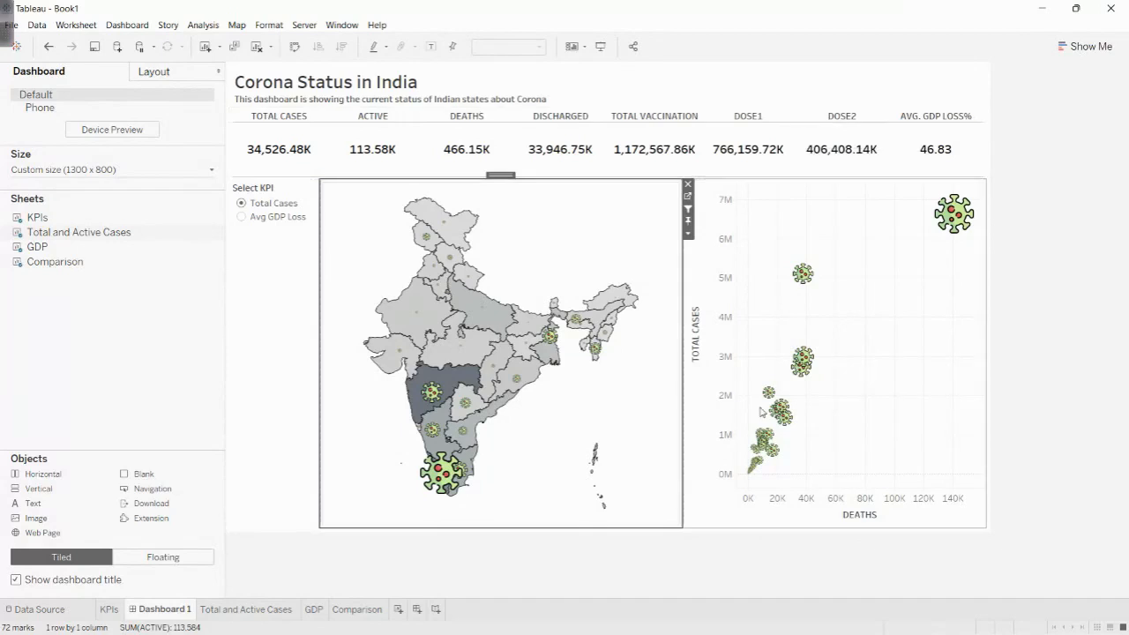
- Filter the dashboard to Haryana from the Total Cases map, check its KPI values, and clear the selection
mouse_move(447, 299)
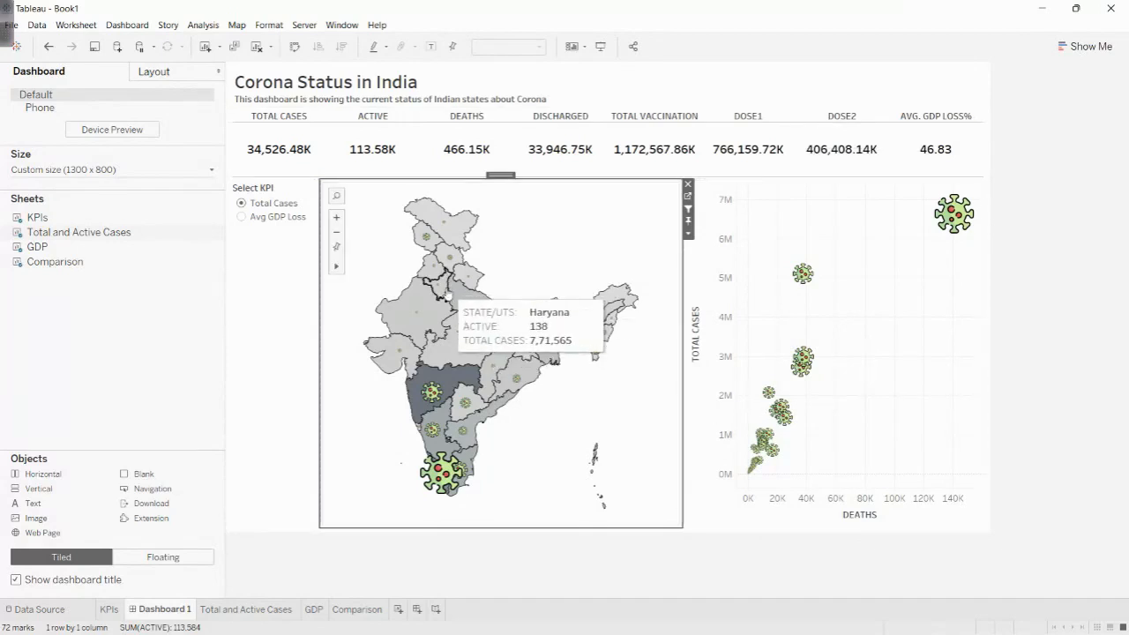
left_click(444, 296)
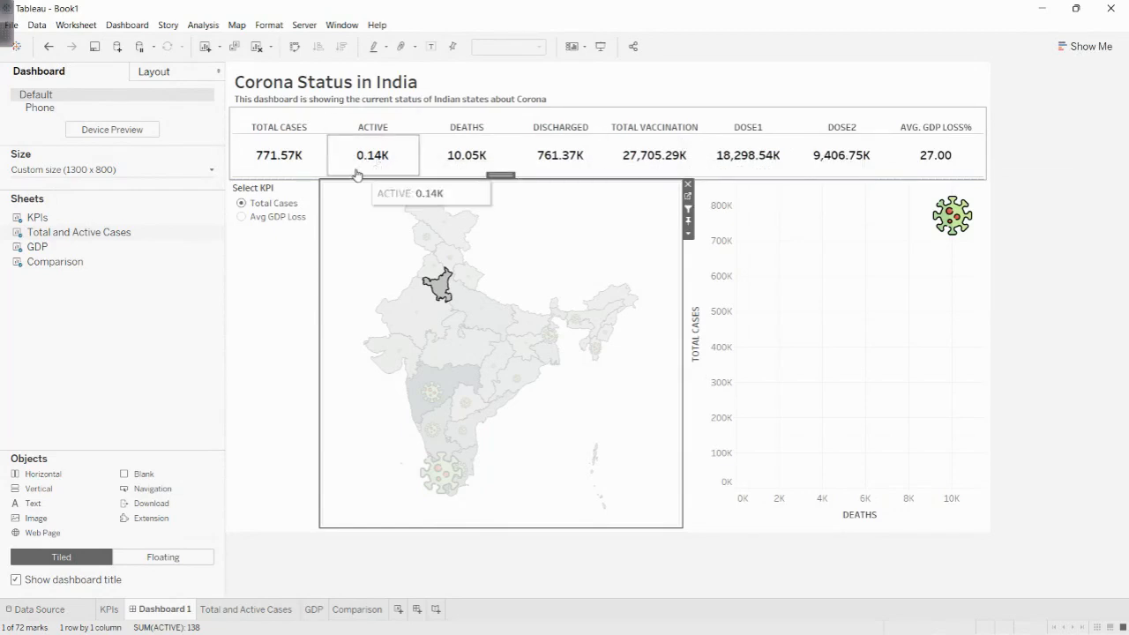
left_click(966, 426)
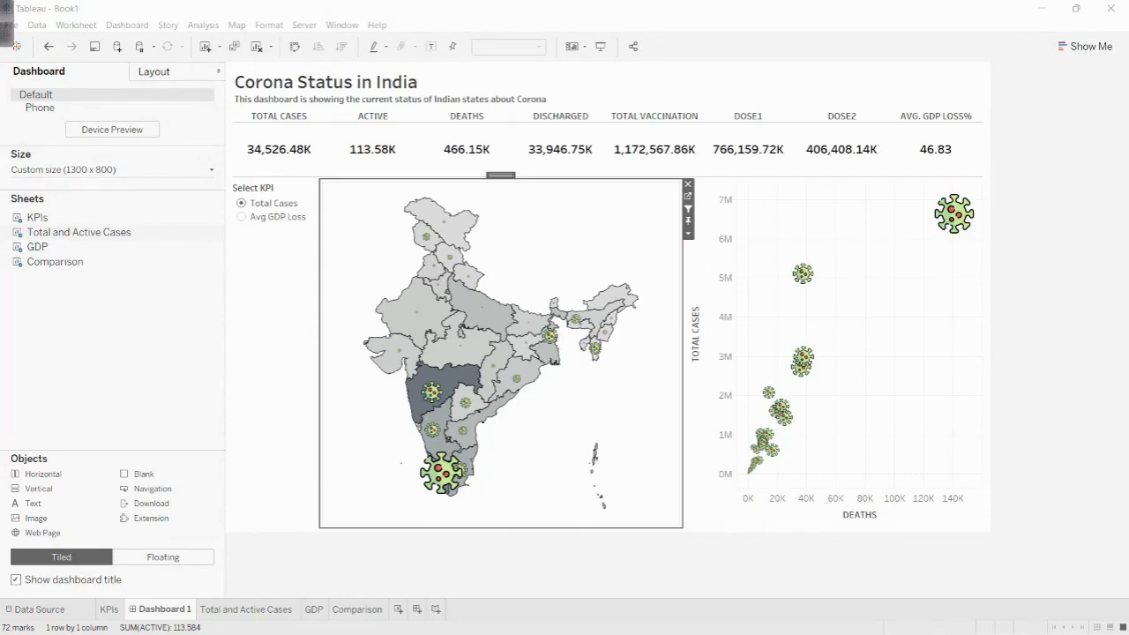
- Switch to Notepad++ to view the form link in sql_revengg.sql, and return to the Tableau dashboard
key("super")
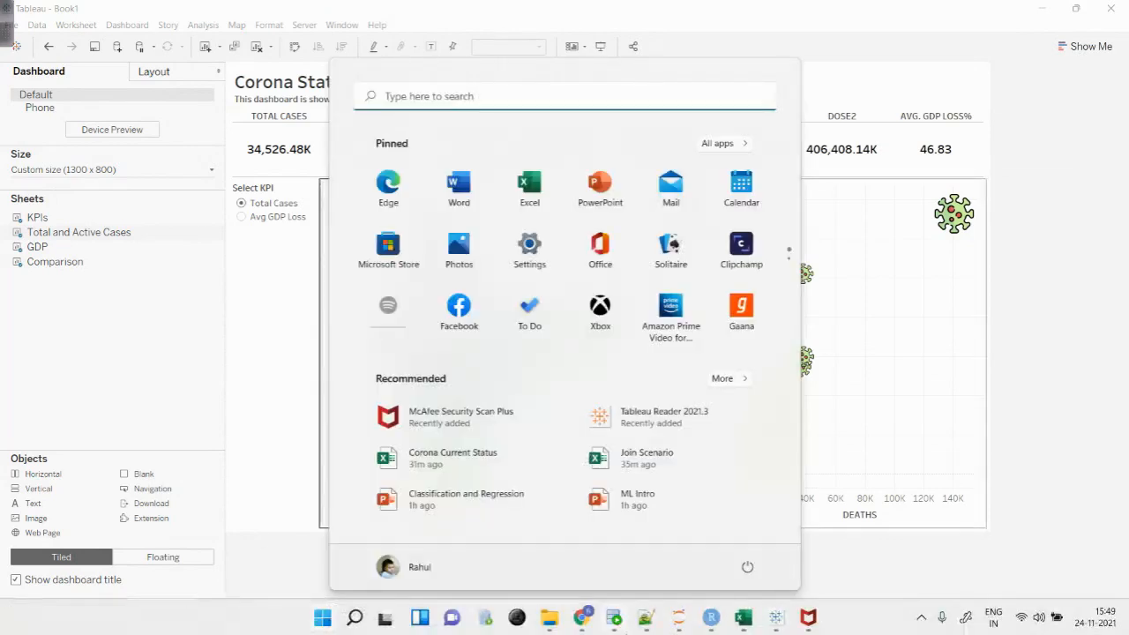
left_click(647, 630)
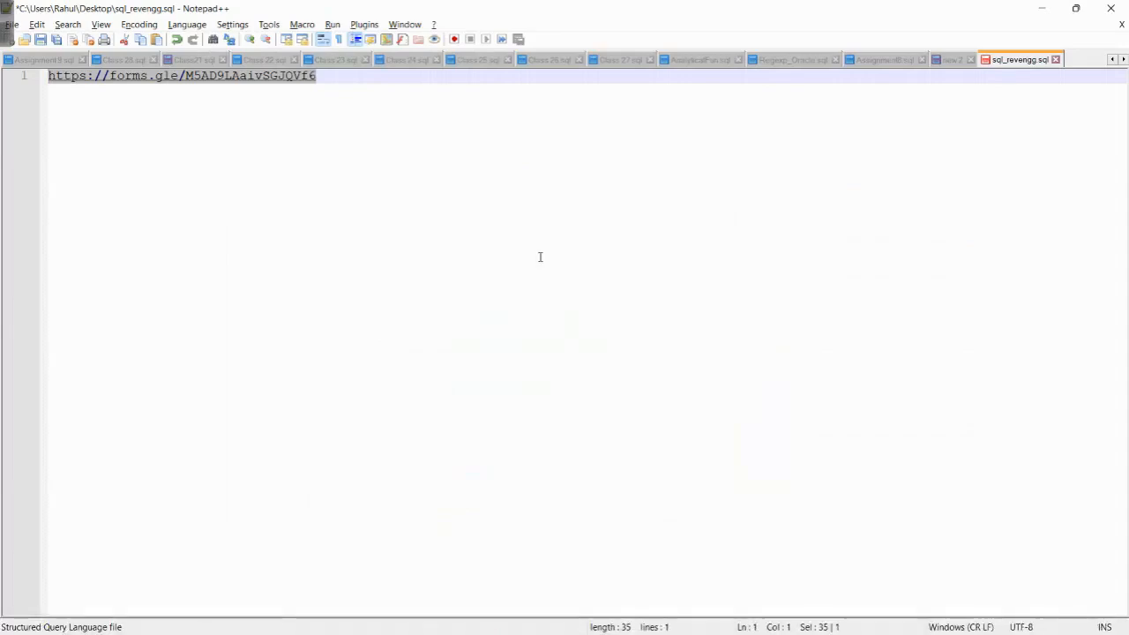
key("alt+Tab")
key("Escape")
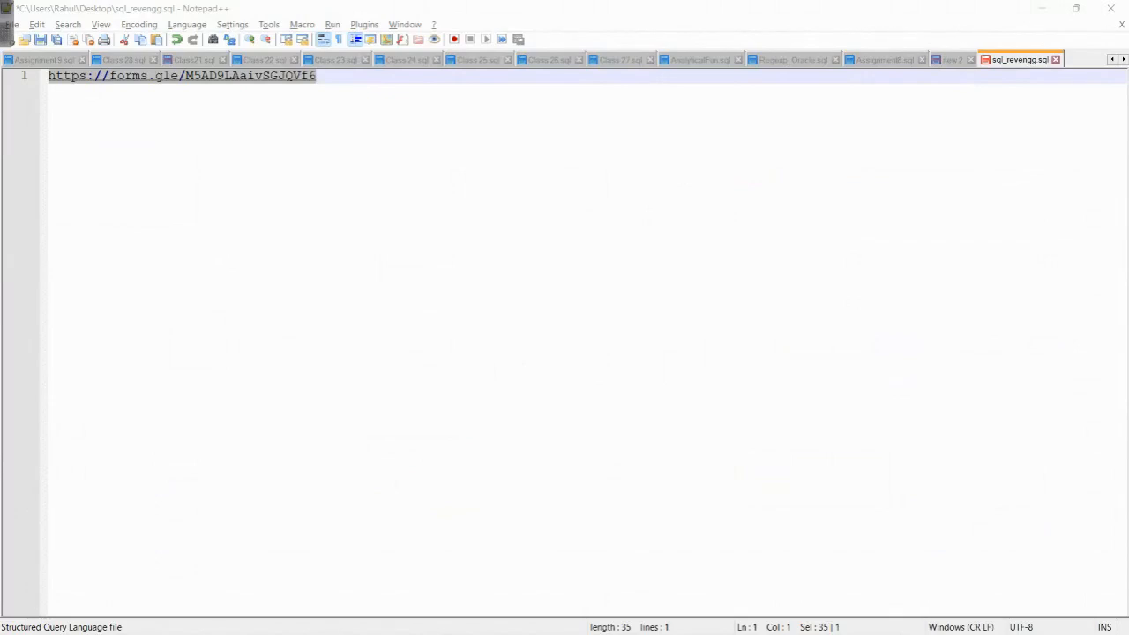
left_click(1044, 8)
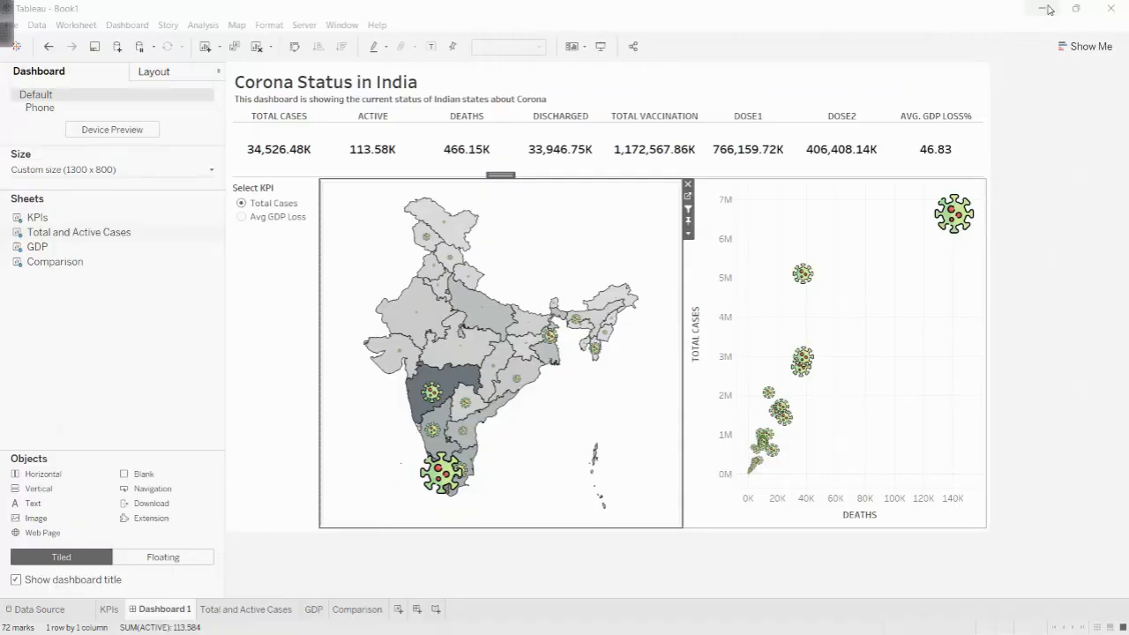